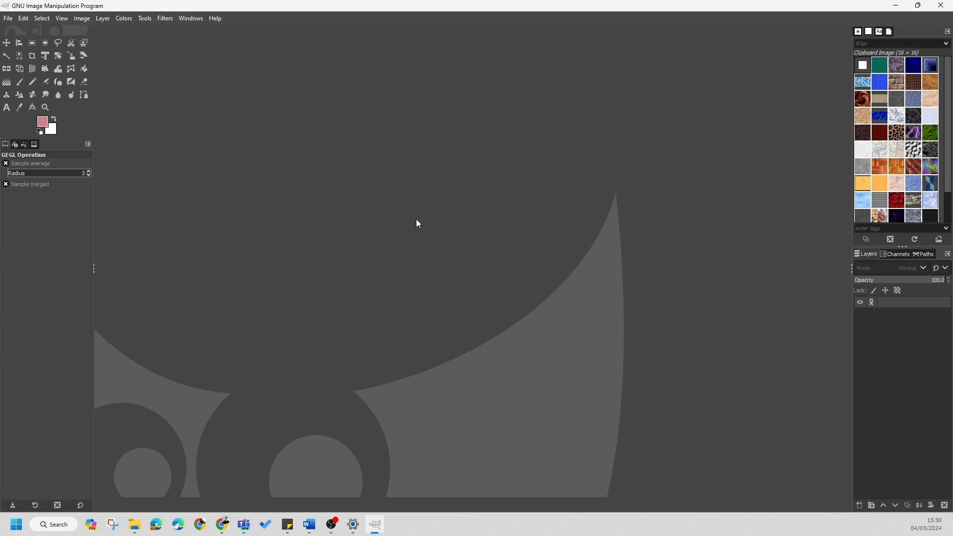
- Open A4 Plan.pdf from the Workshop folder on the Desktop
click(13, 22)
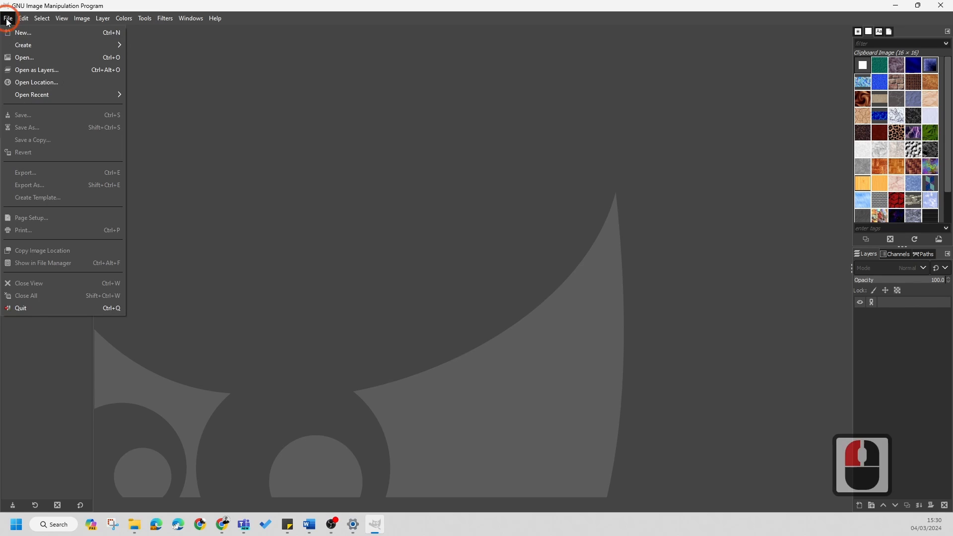
click(34, 59)
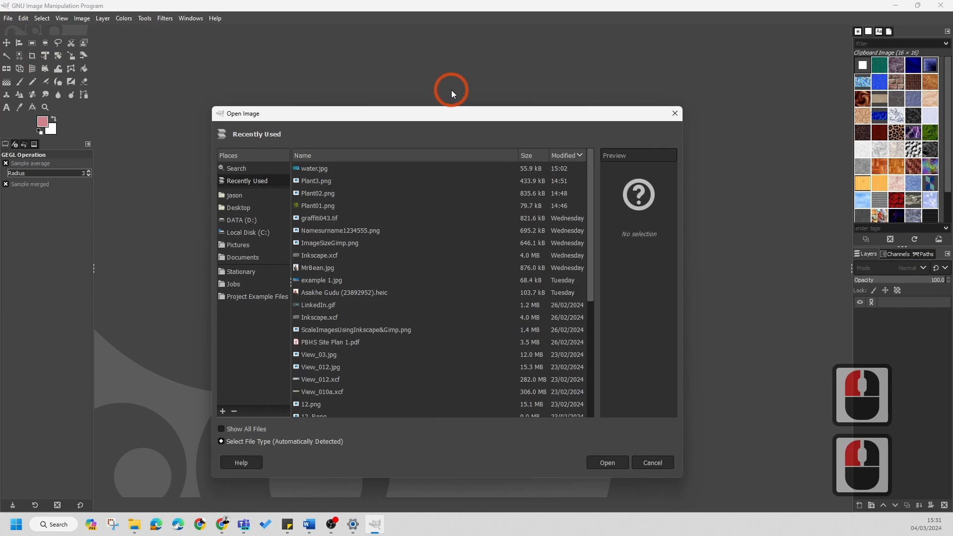
click(238, 208)
double_click(318, 169)
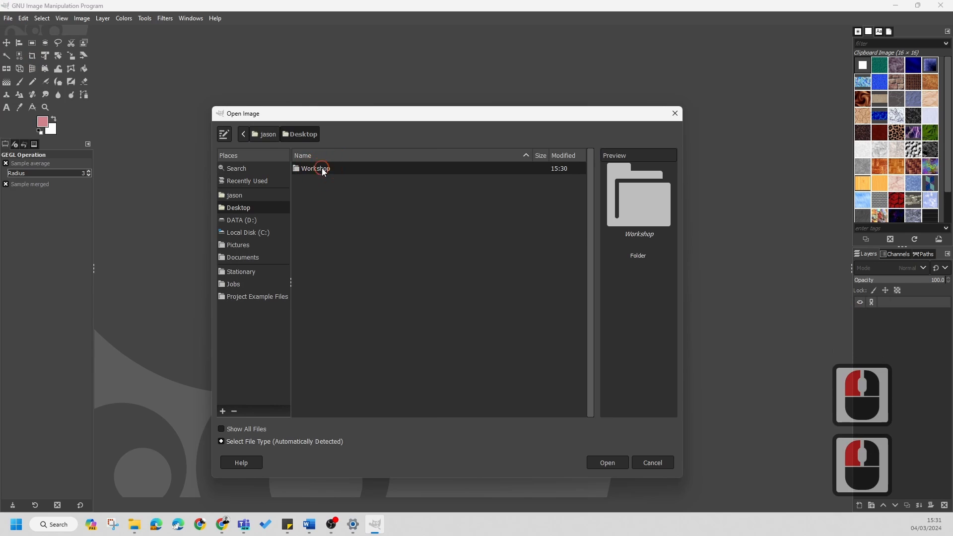
click(326, 164)
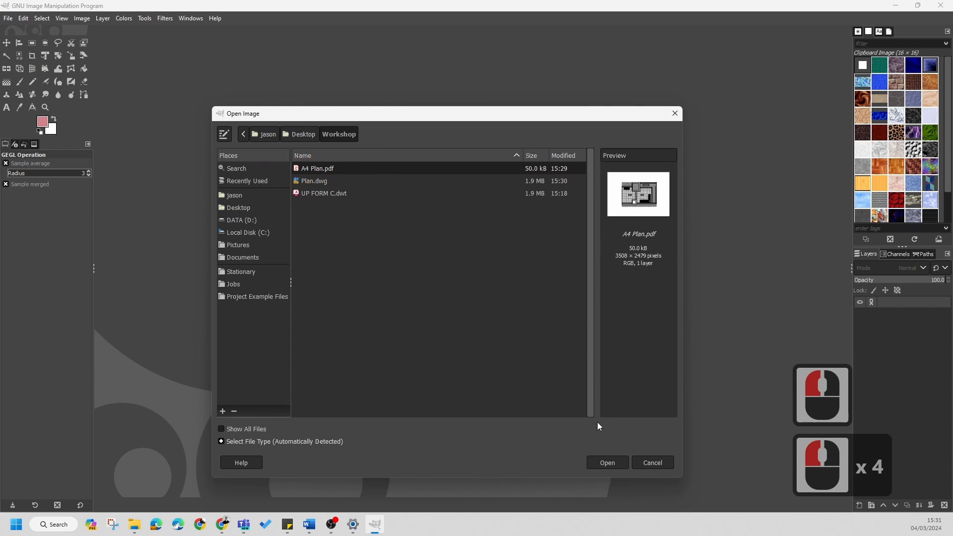
click(605, 463)
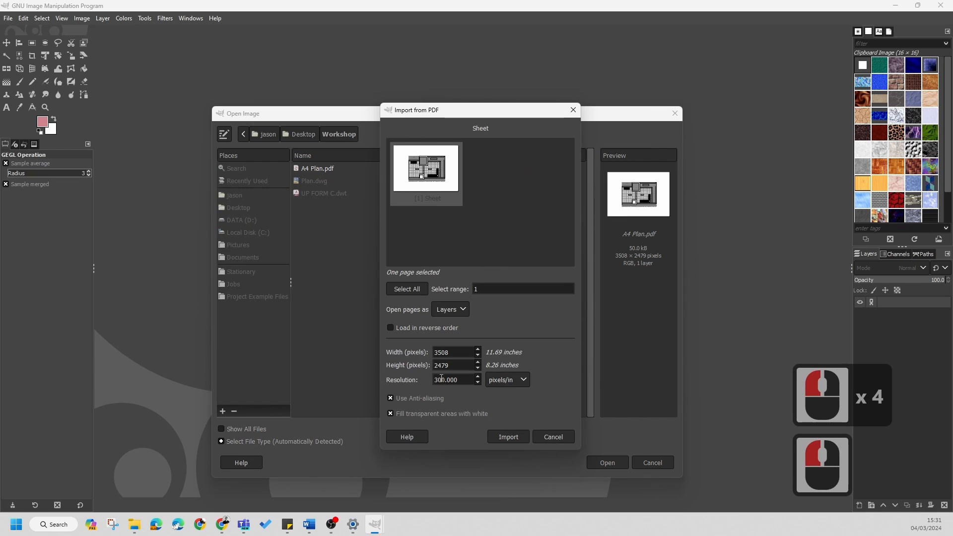
- Check the PDF page size in millimetres by switching the resolution unit to pixels/mm, and return it to pixels/in
click(524, 381)
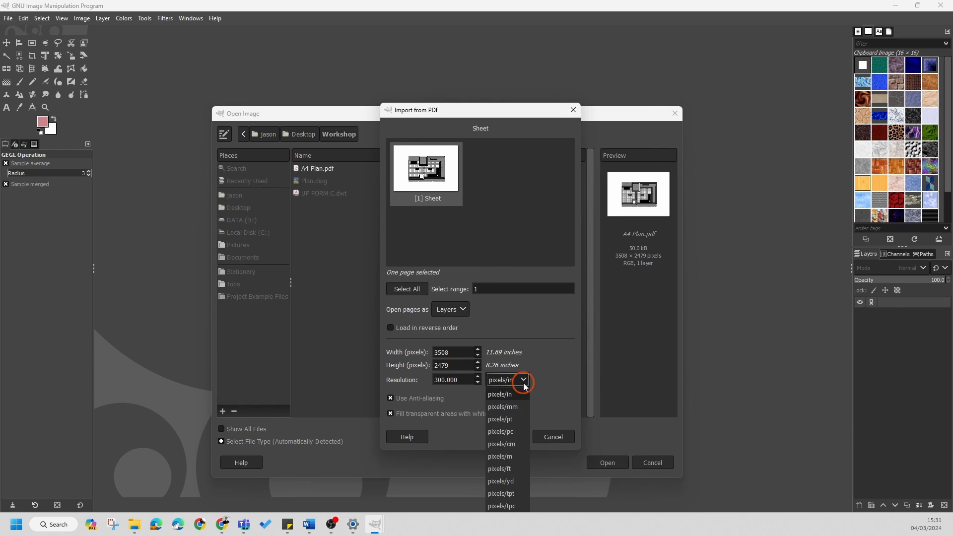
click(546, 388)
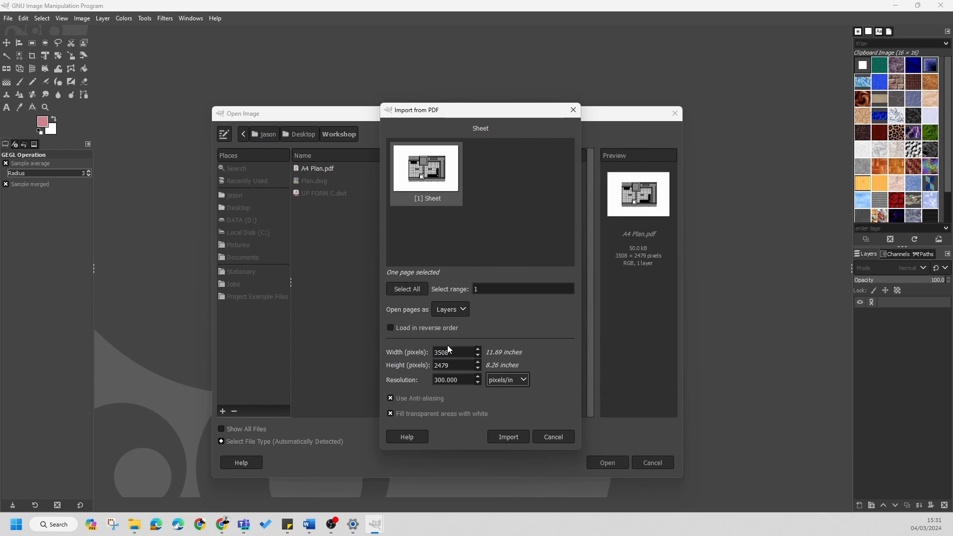
click(521, 381)
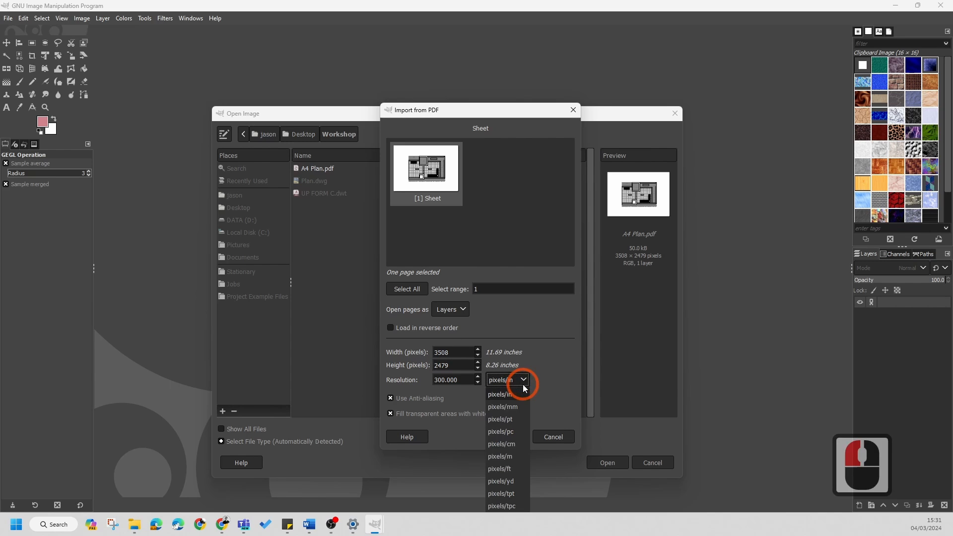
click(504, 406)
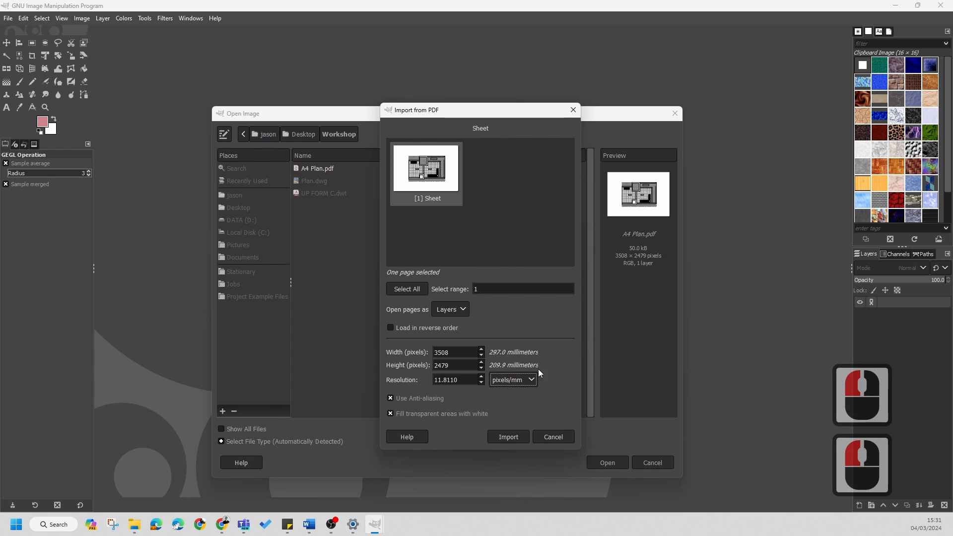
click(530, 380)
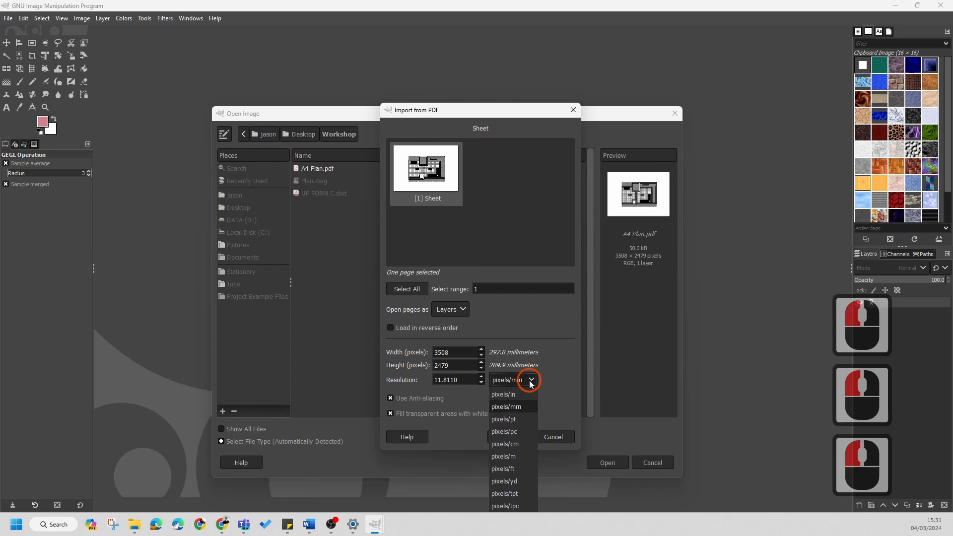
click(504, 395)
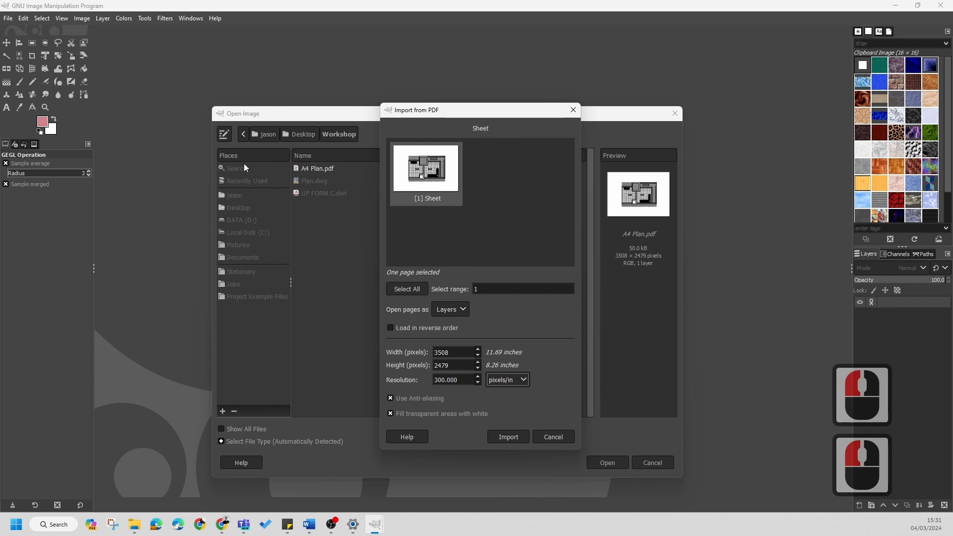
- Import the PDF sheet as a layer at 300 pixels/in and look over the plan
click(508, 437)
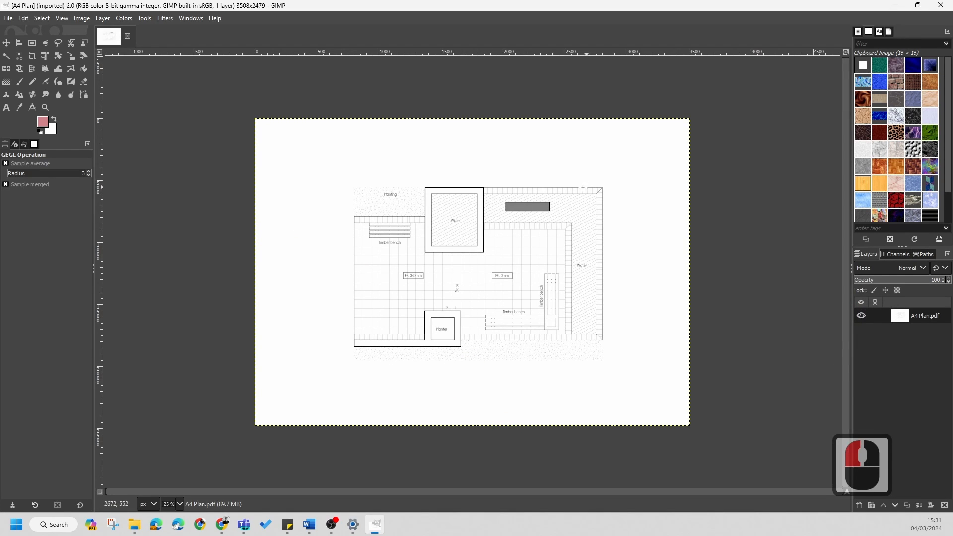
scroll(480, 241, up, 6)
scroll(375, 278, down, 5)
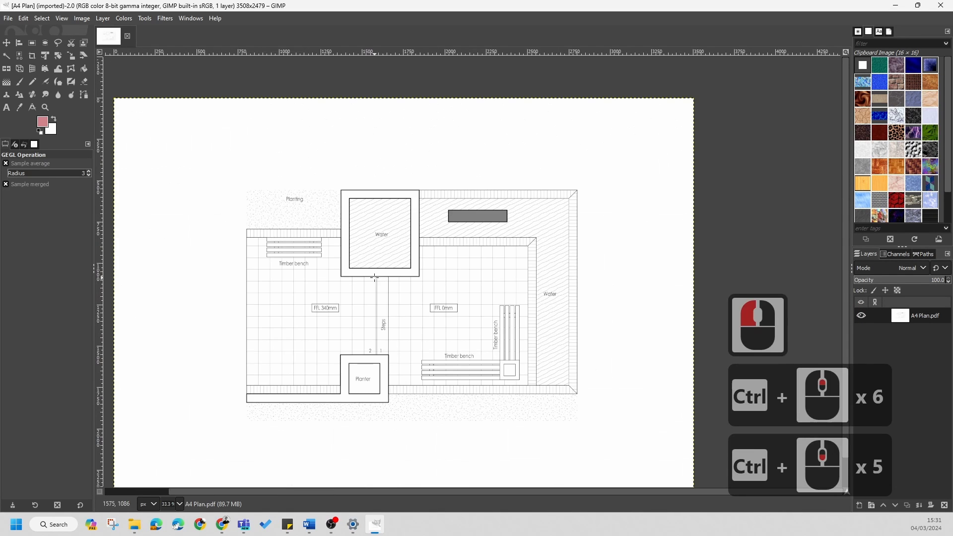
scroll(375, 278, down, 3)
scroll(378, 246, up, 2)
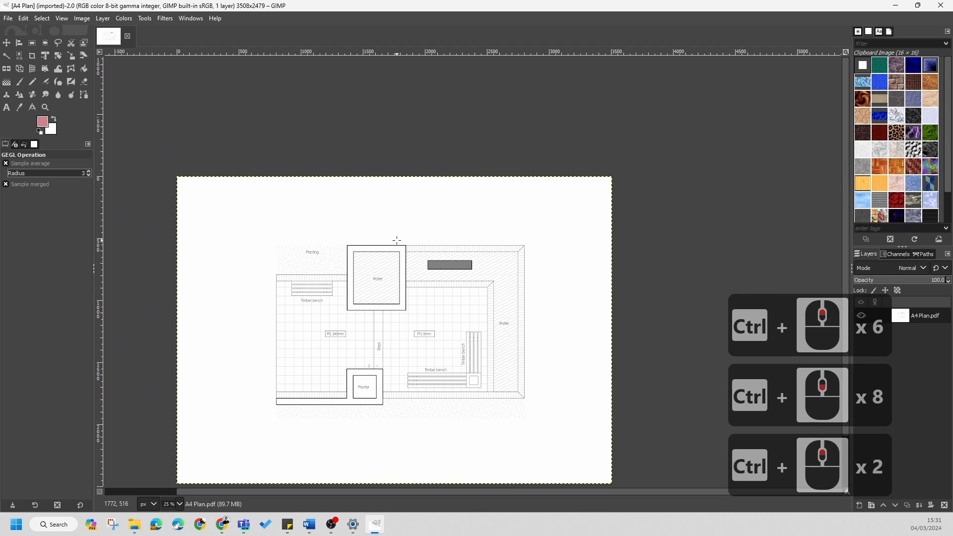
- Add a new layer named Page filled with White
click(938, 339)
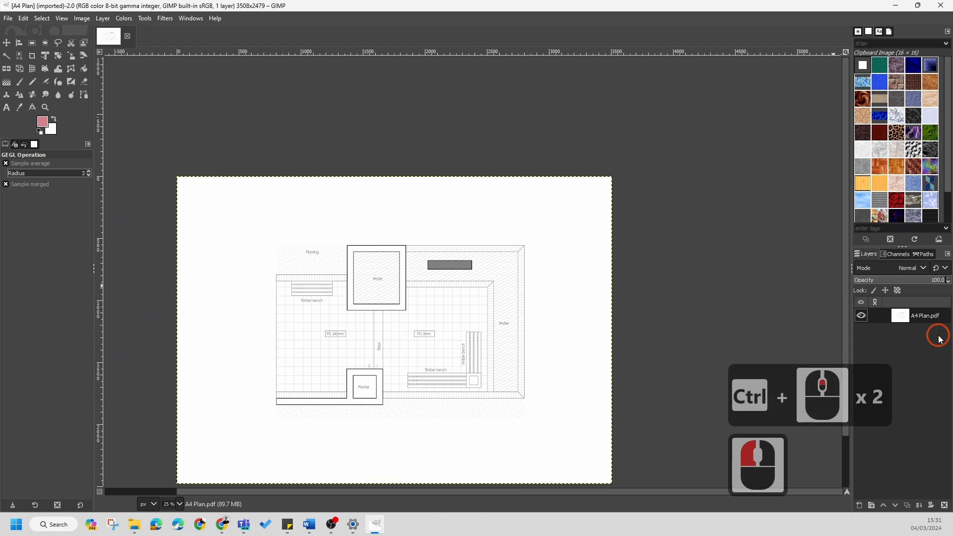
click(862, 507)
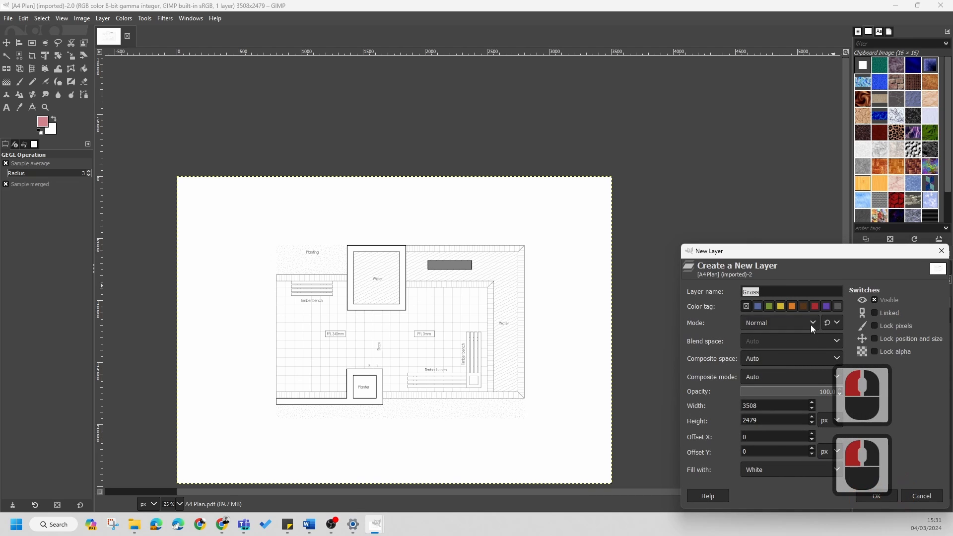
text(Page)
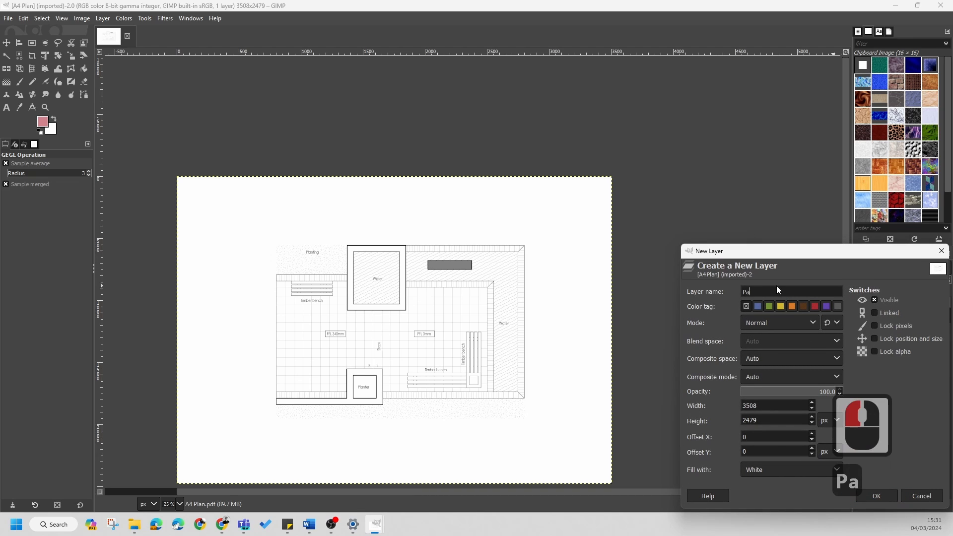
click(779, 469)
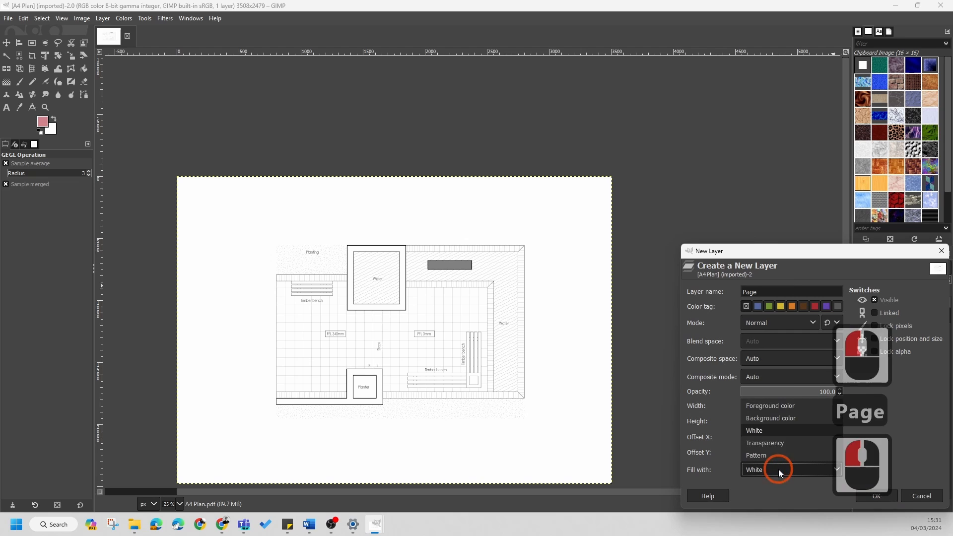
click(755, 433)
click(874, 497)
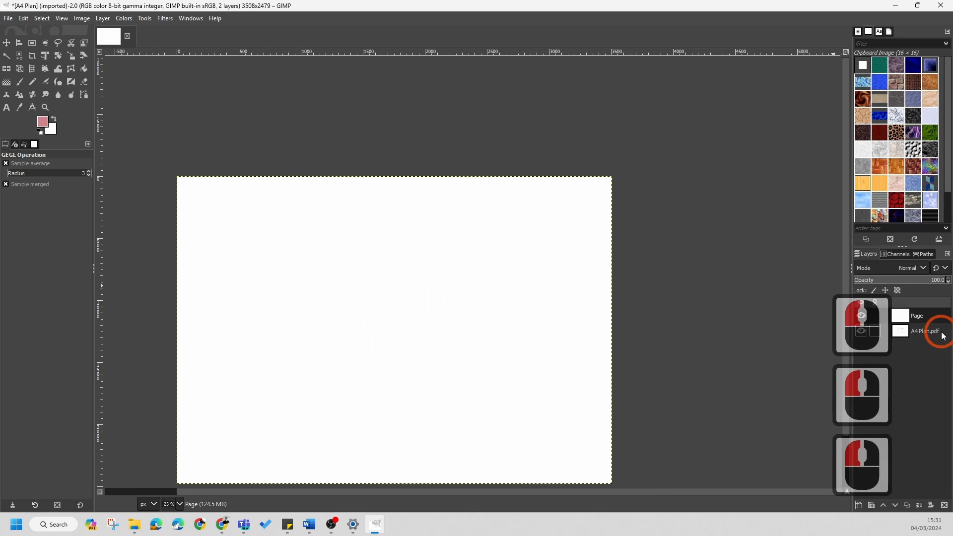
click(934, 343)
double_click(920, 505)
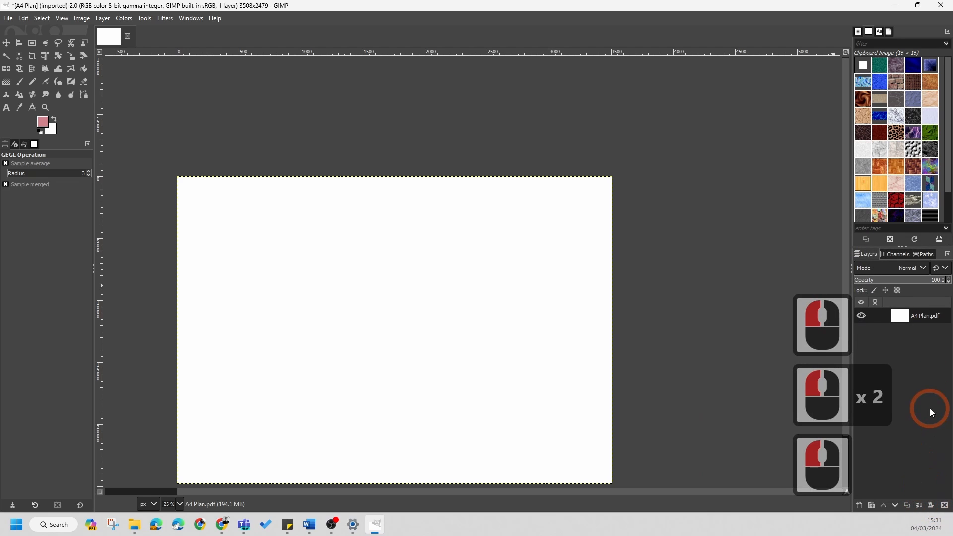
key(ctrl+z)
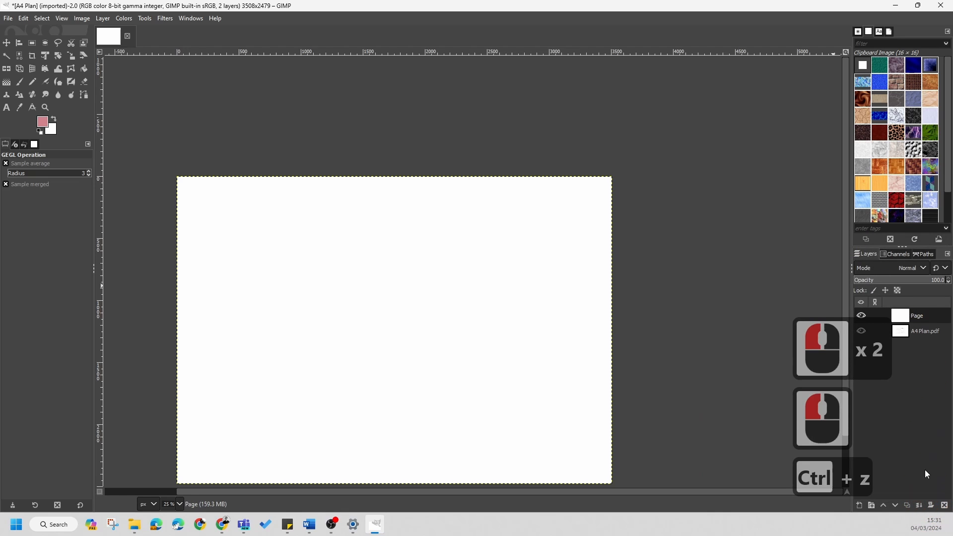
- Lower the Page layer beneath the imported A4 Plan.pdf layer and rename the imported layer to Plan
click(896, 506)
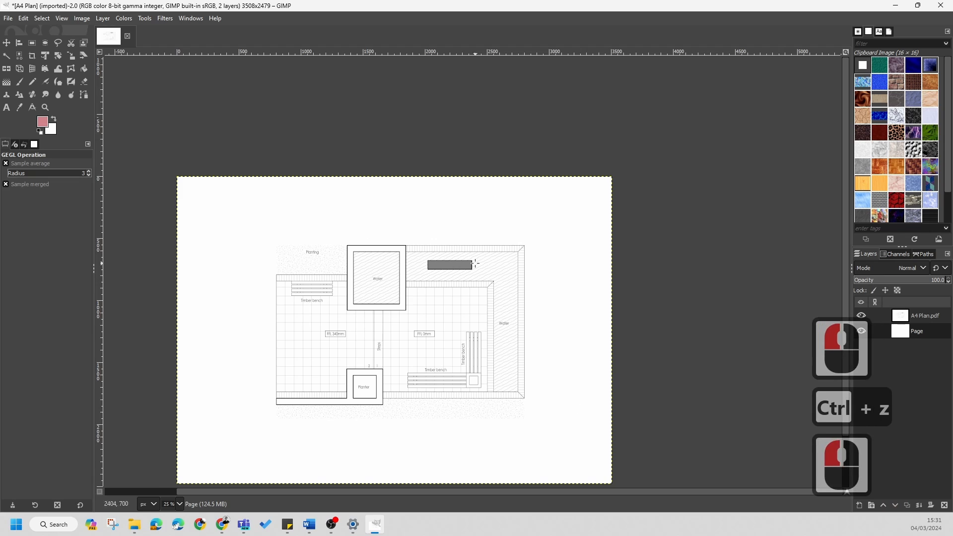
right_click(918, 319)
click(922, 315)
double_click(923, 315)
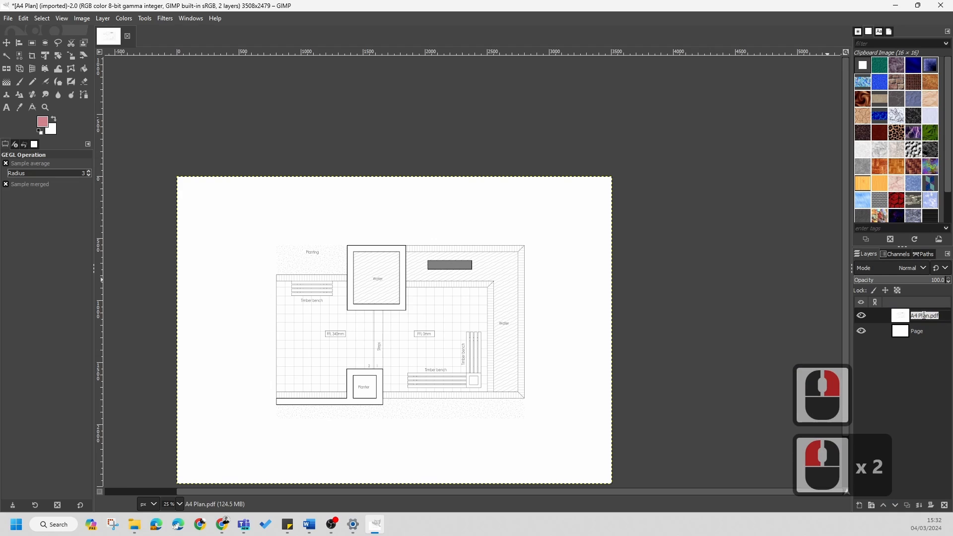
text(Plan)
key(Return)
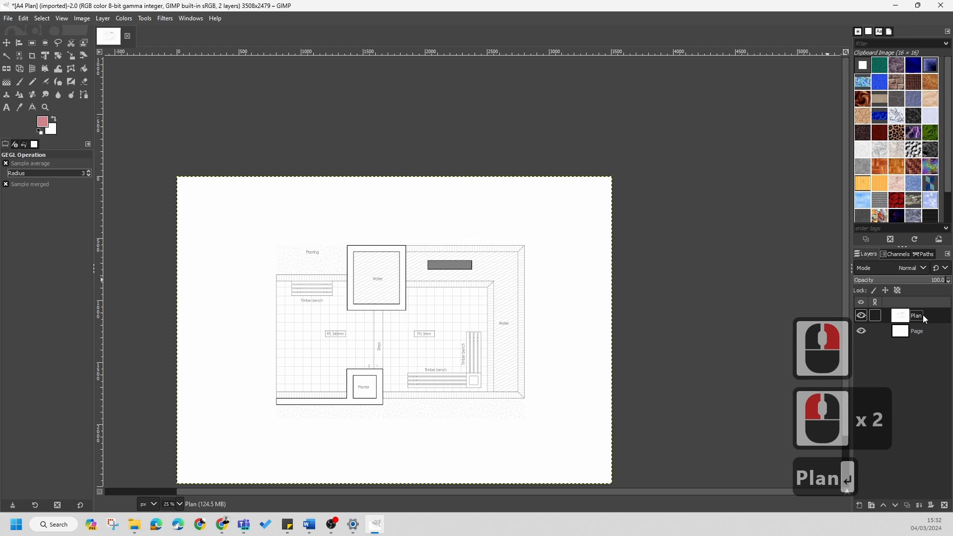
- Apply Color to Alpha to the Plan layer to make its white background transparent
click(862, 331)
click(862, 331)
click(924, 319)
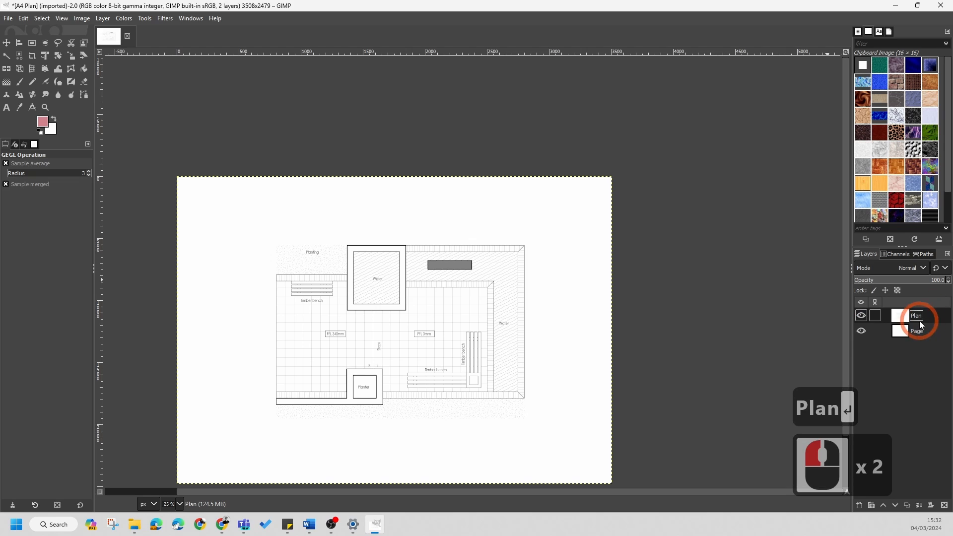
click(919, 317)
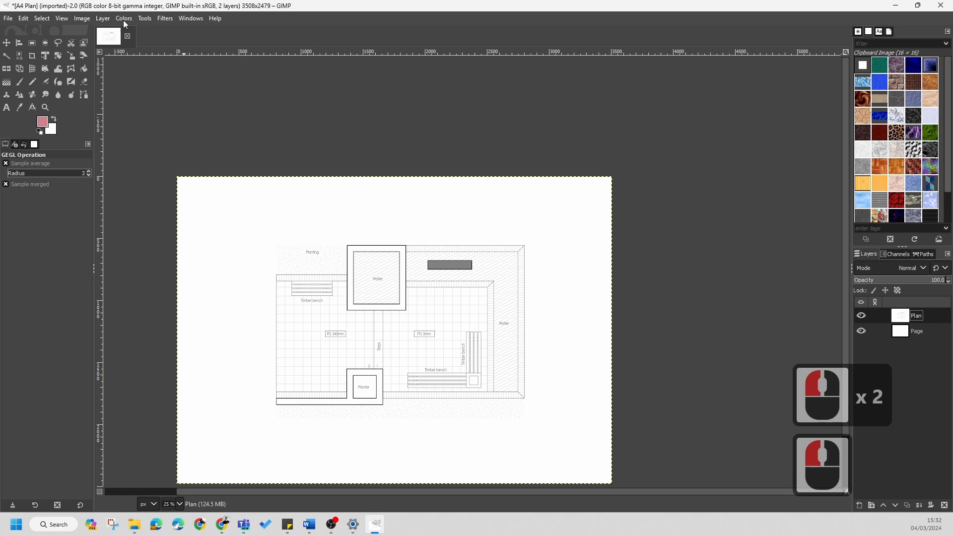
click(124, 19)
click(135, 330)
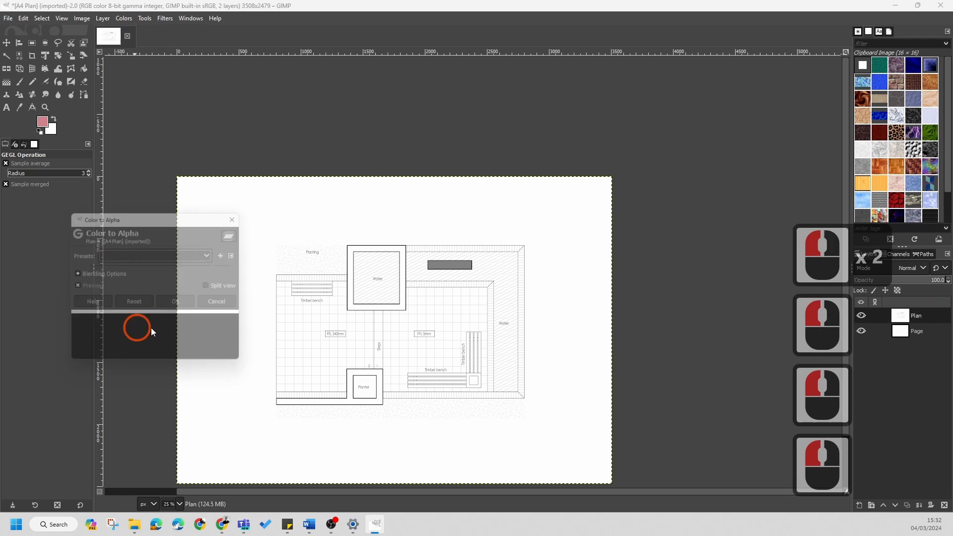
click(180, 360)
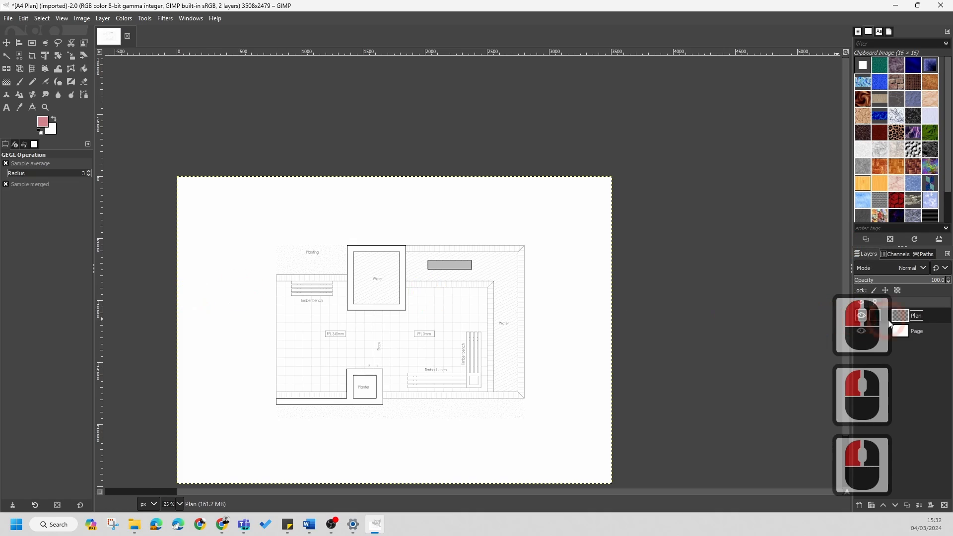
- Hide the Page layer to examine the transparent background of the plan linework, and show the layer again
click(862, 332)
scroll(467, 321, up, 9)
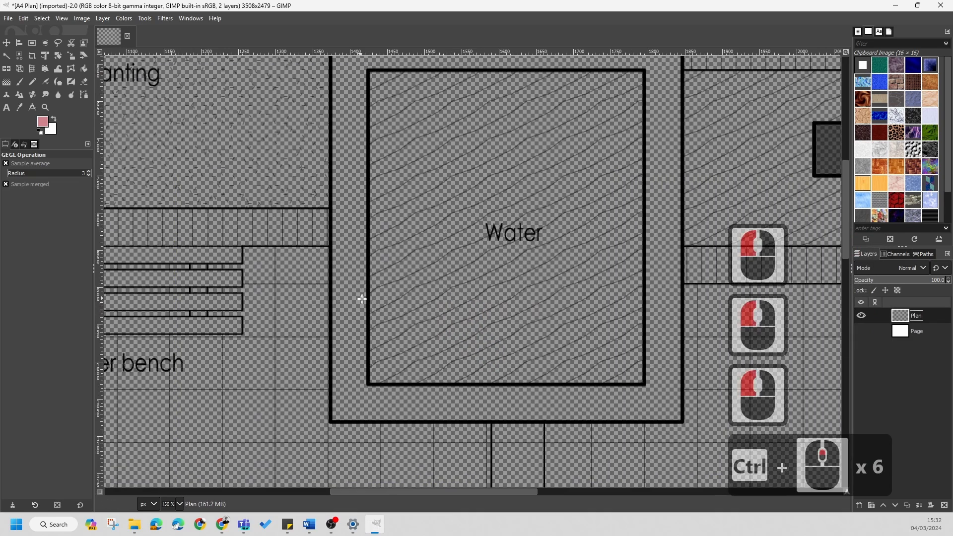
scroll(378, 324, down, 10)
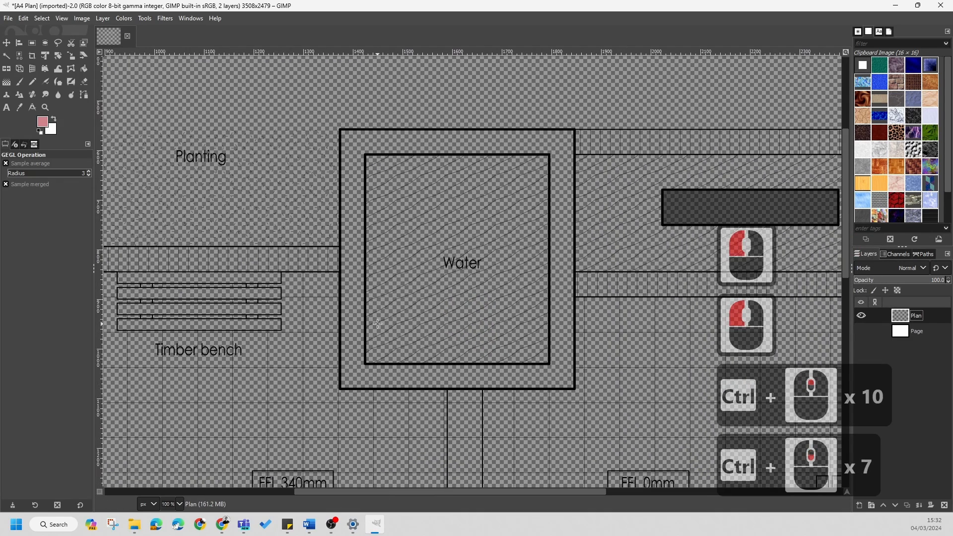
scroll(378, 323, down, 5)
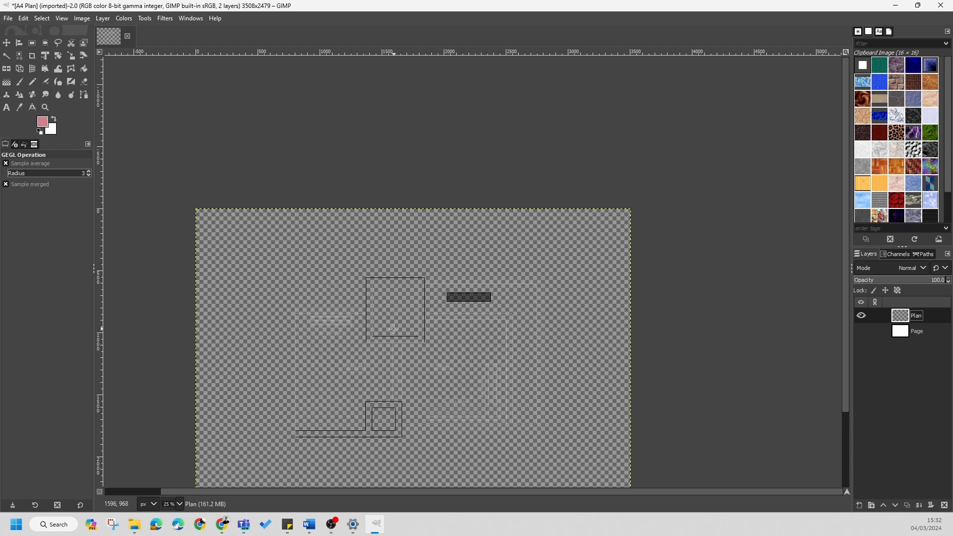
click(862, 331)
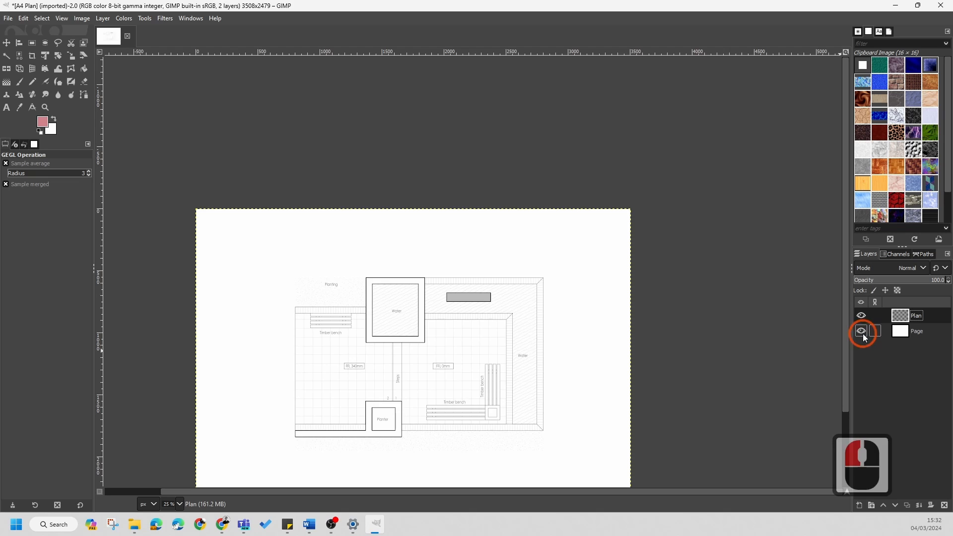
click(863, 334)
click(864, 334)
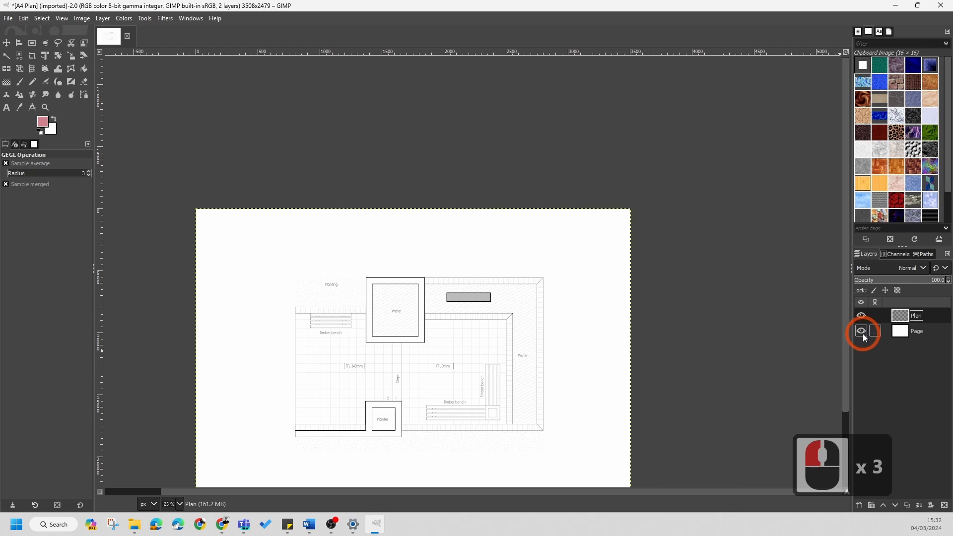
ctrl+scroll(388, 347, up, 2)
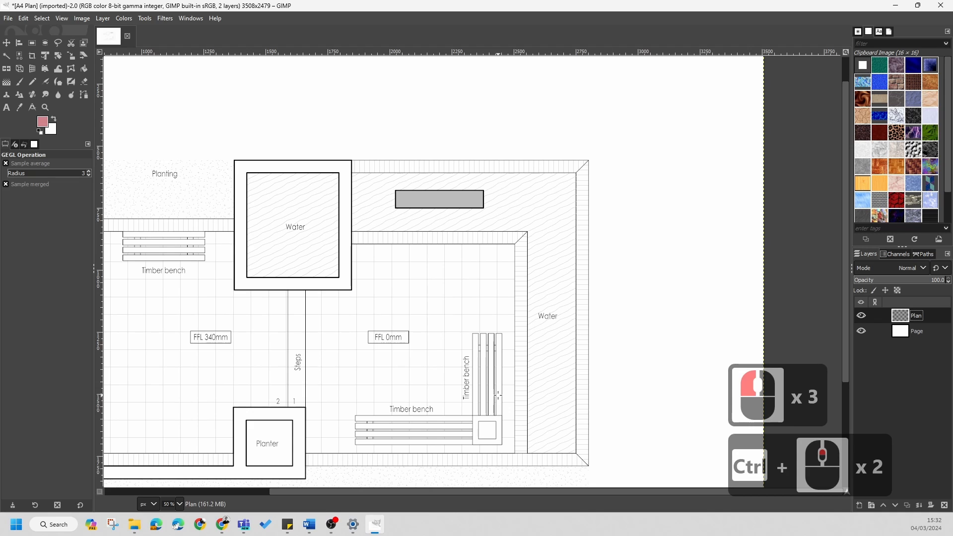
click(930, 362)
click(929, 363)
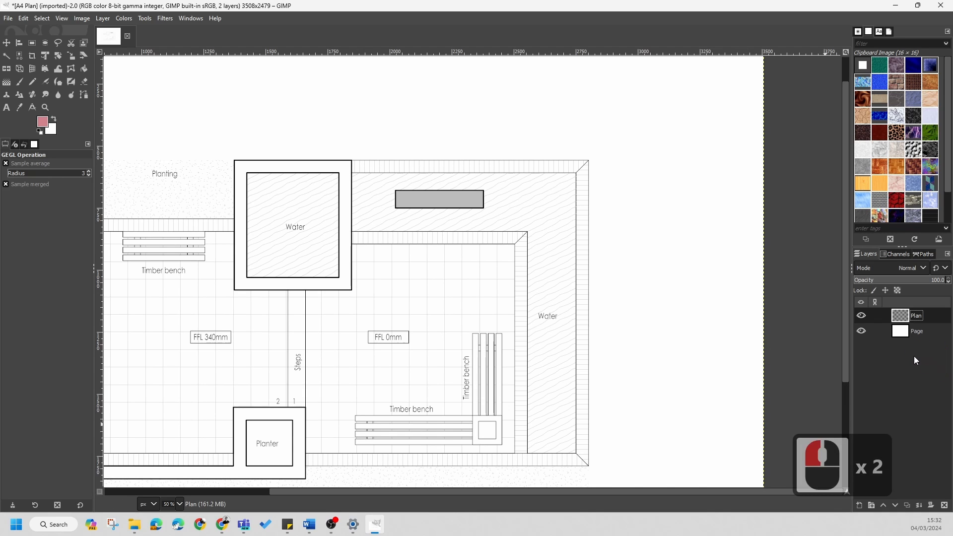
- Add a new layer named Grass filled with Transparency and lower it beneath the Plan layer
ctrl+scroll(473, 342, down, 2)
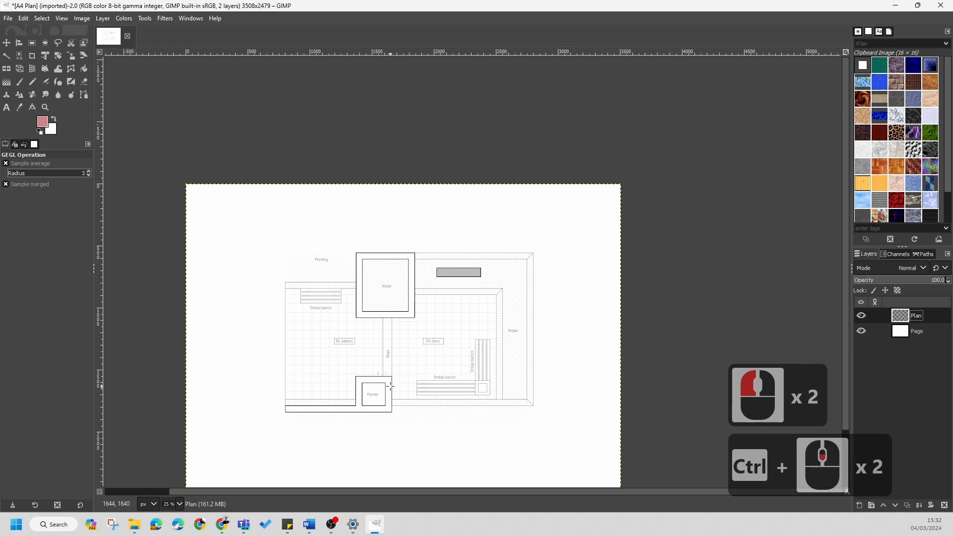
ctrl+scroll(390, 388, up, 2)
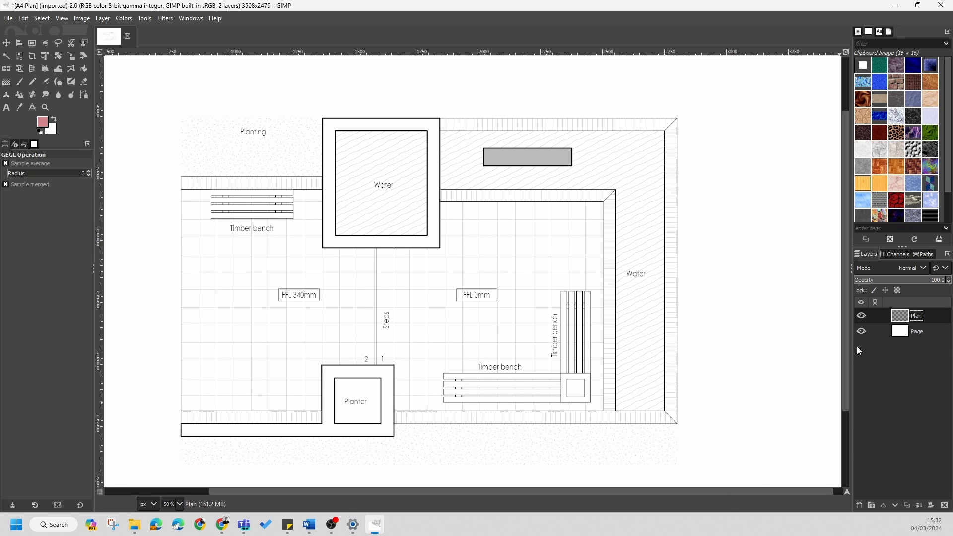
click(860, 504)
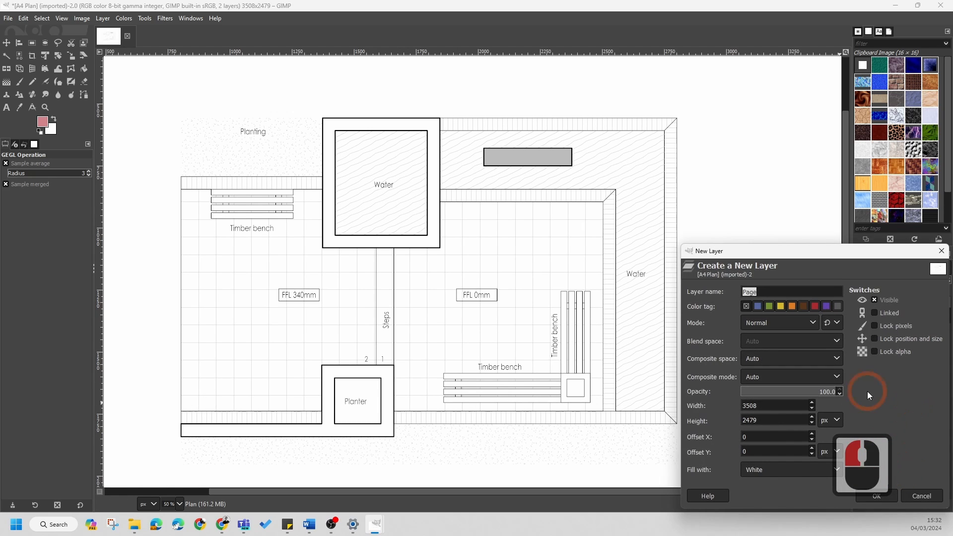
click(766, 470)
click(767, 437)
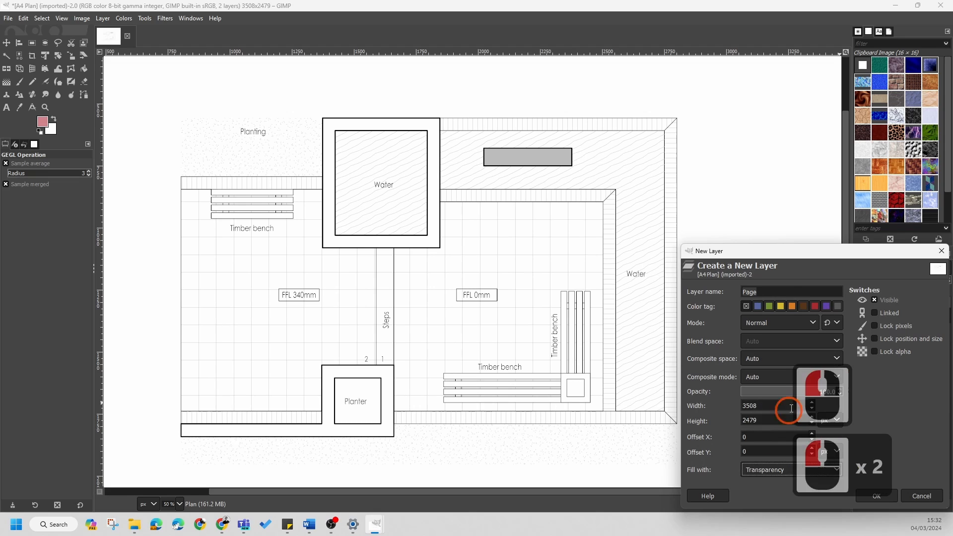
click(777, 294)
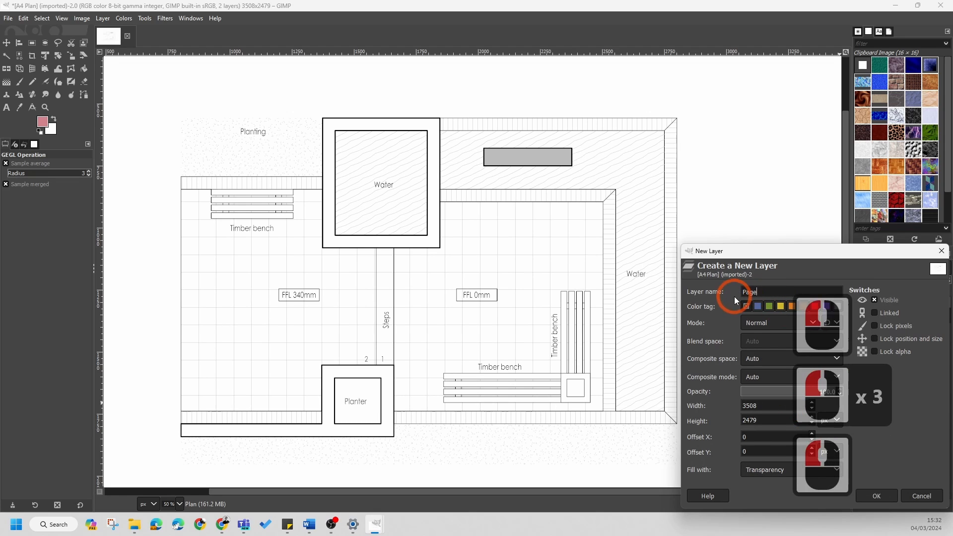
key(BackSpace)
key(BackSpace)
key(BackSpace)
key(BackSpace)
text(Gr)
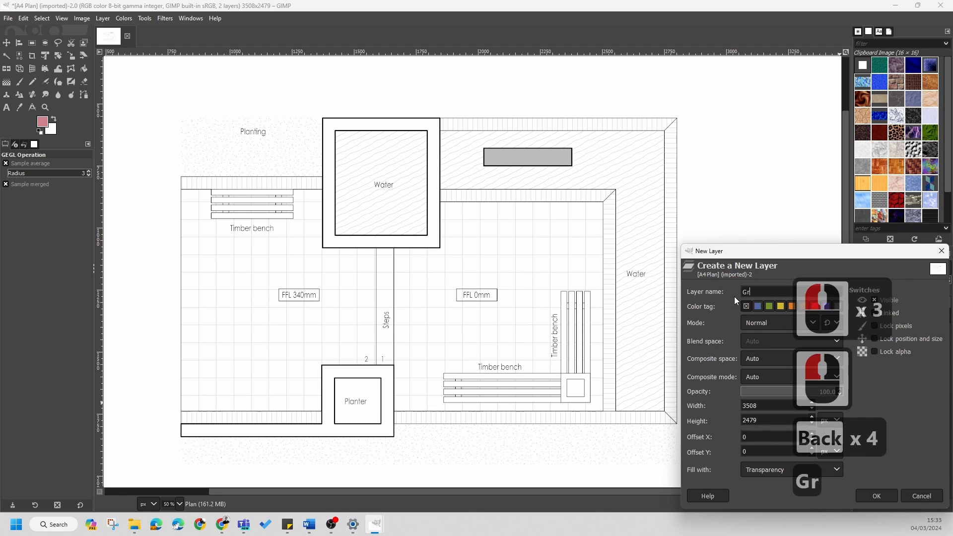
text(ass)
click(885, 499)
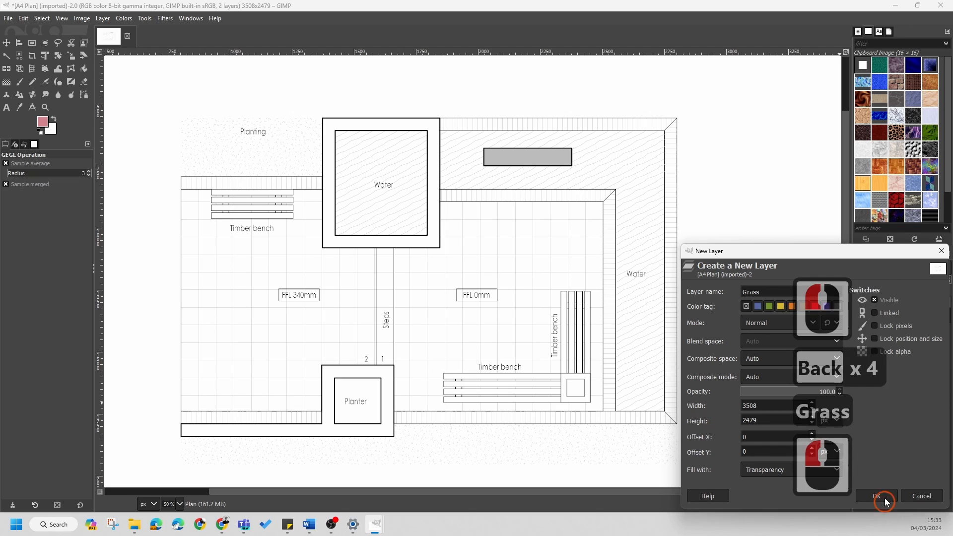
click(883, 493)
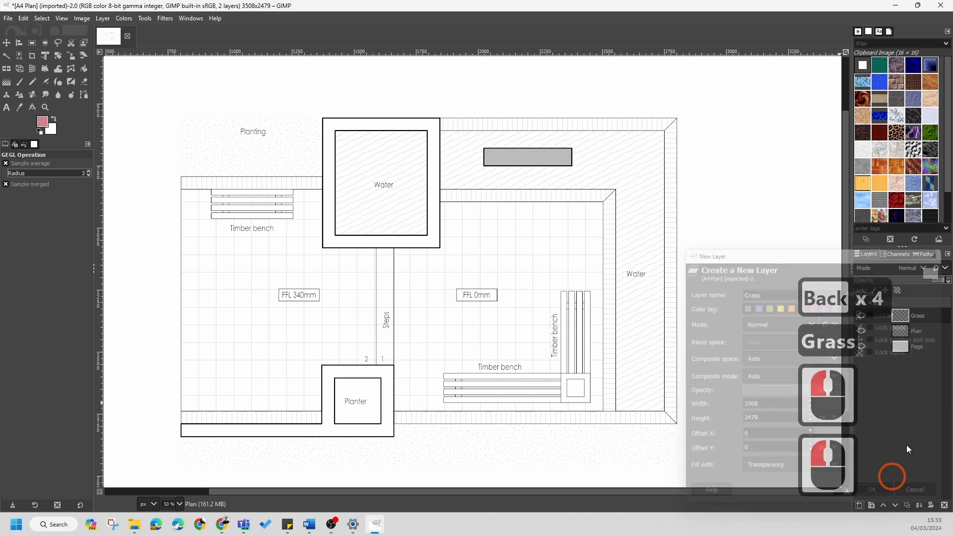
click(920, 318)
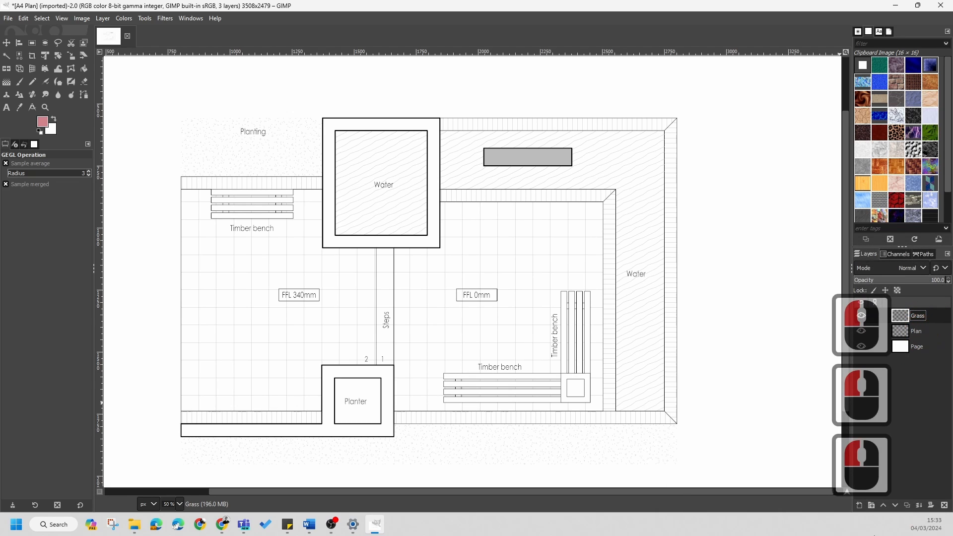
click(896, 506)
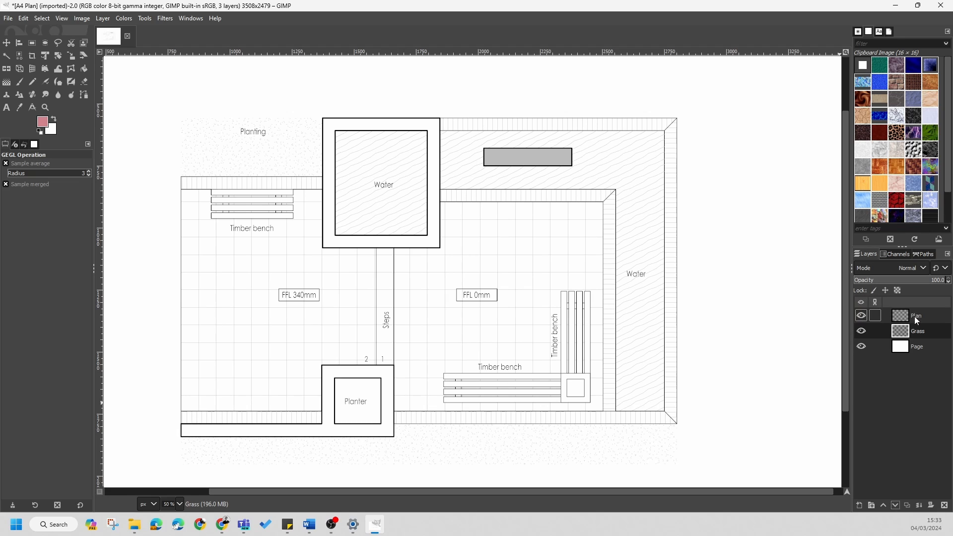
- Add a new transparent layer named Planting directly above the Grass layer
click(860, 506)
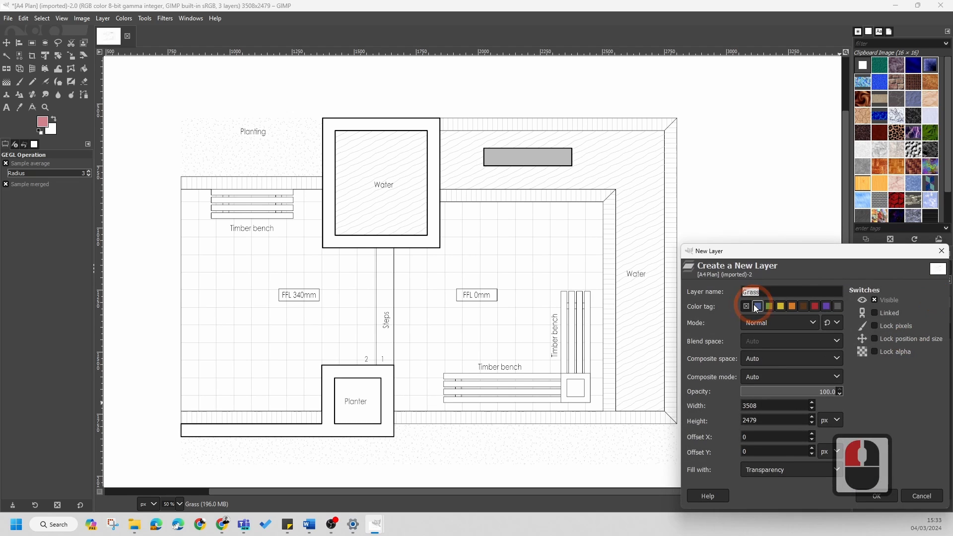
drag(779, 292, 734, 293)
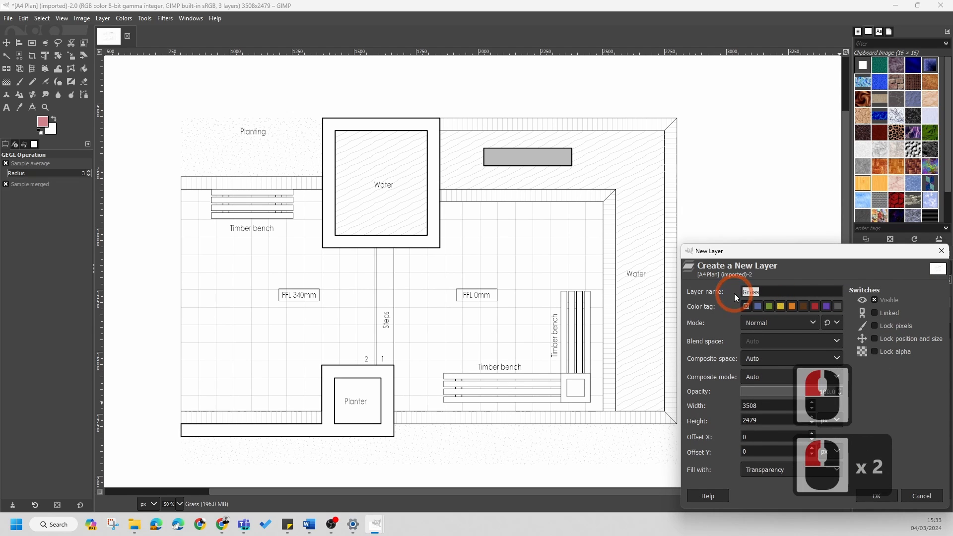
text(Plantinf)
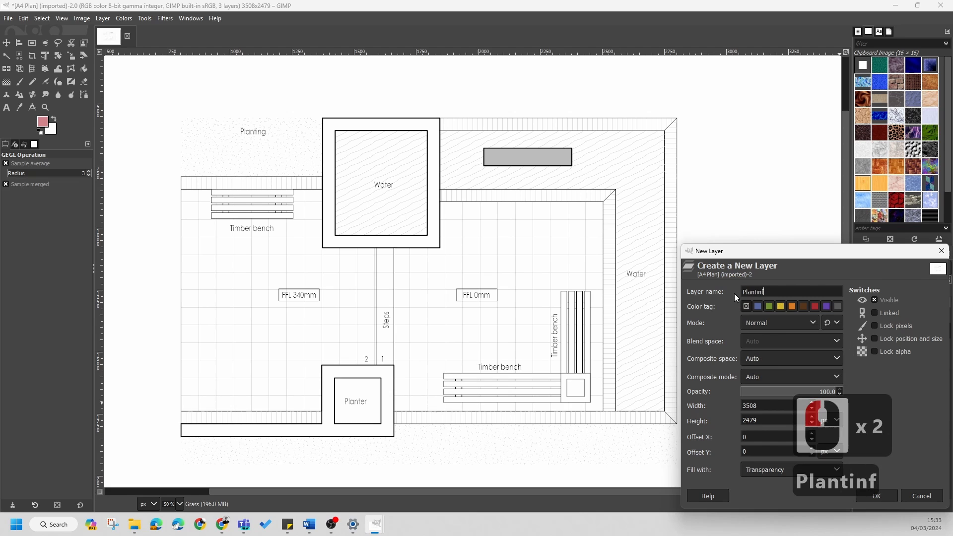
key(BackSpace)
text(g)
key(Return)
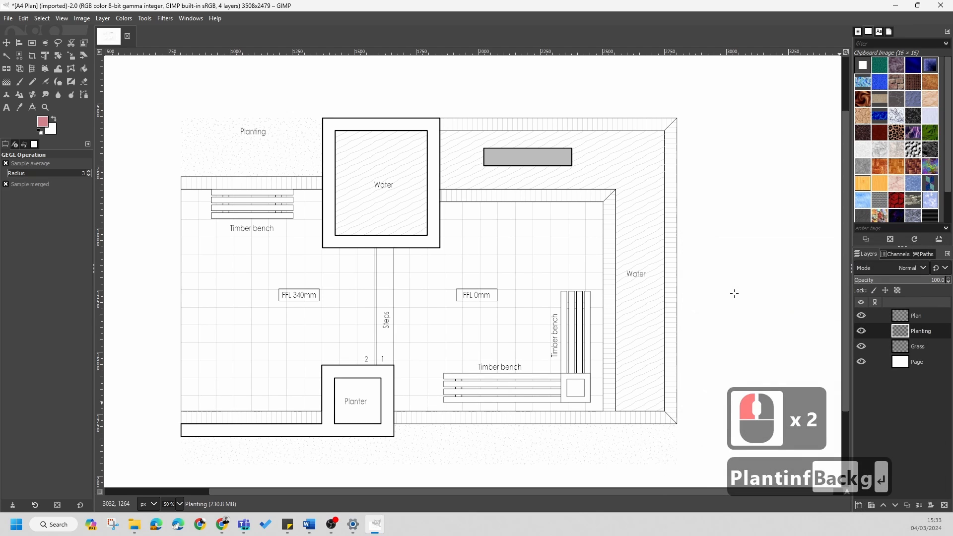
- Add two more transparent layers named Brick and Paving, stacked between the Planting and Plan layers
click(860, 505)
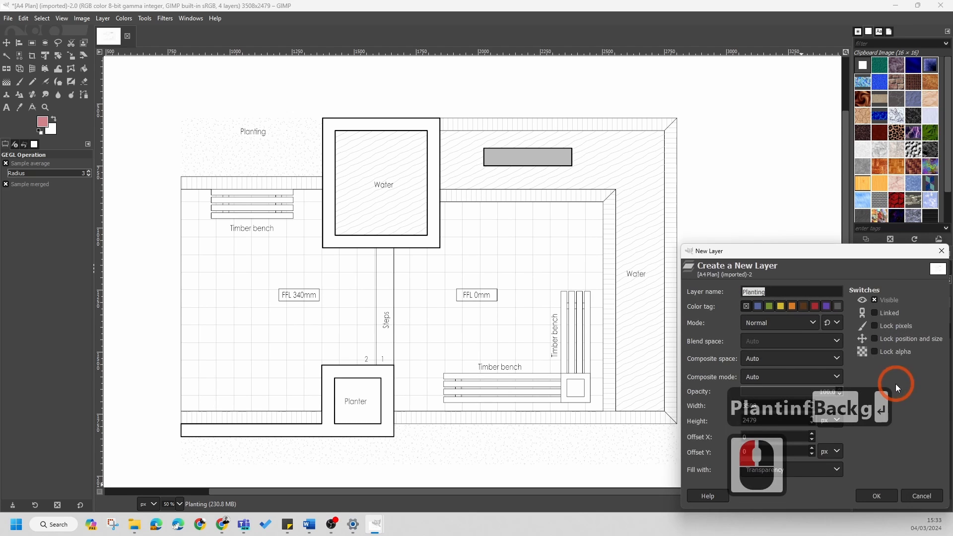
text(Brick)
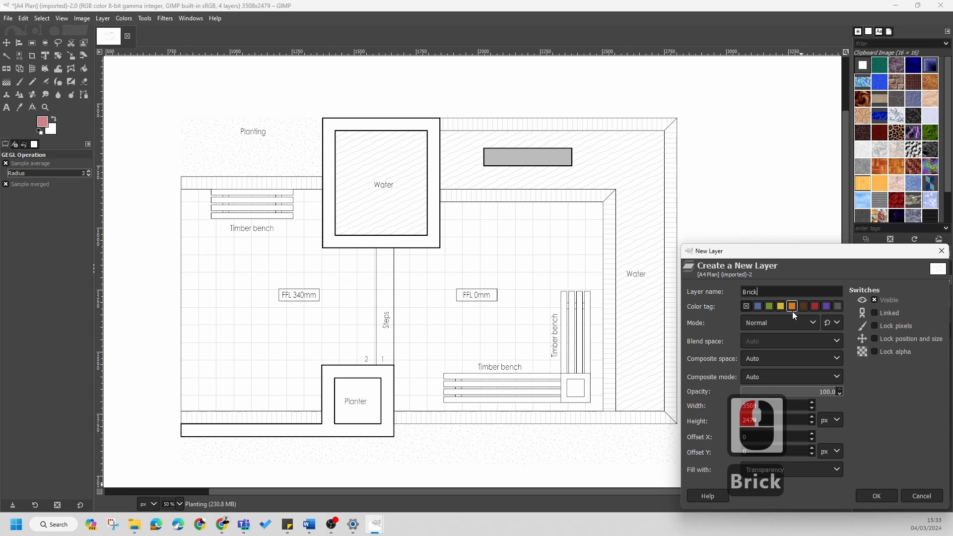
click(878, 496)
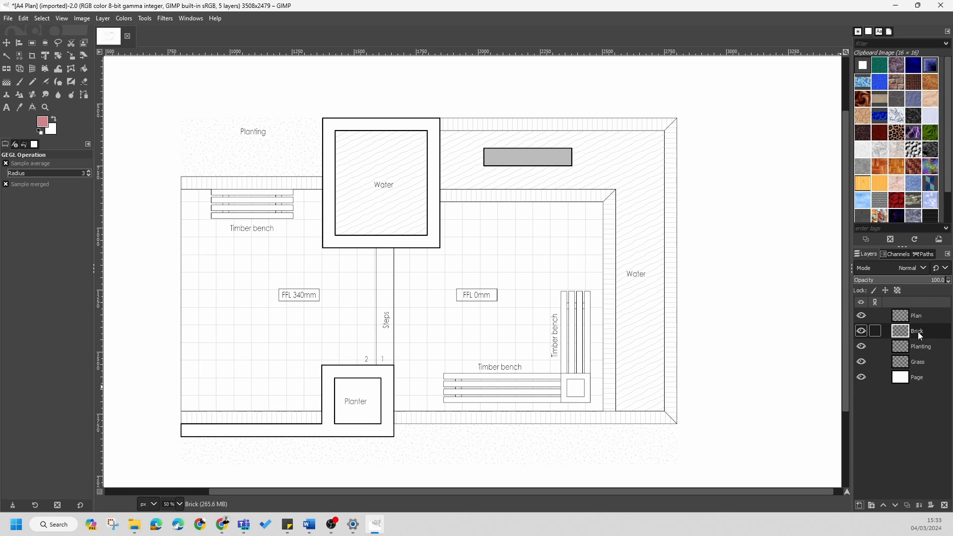
click(860, 506)
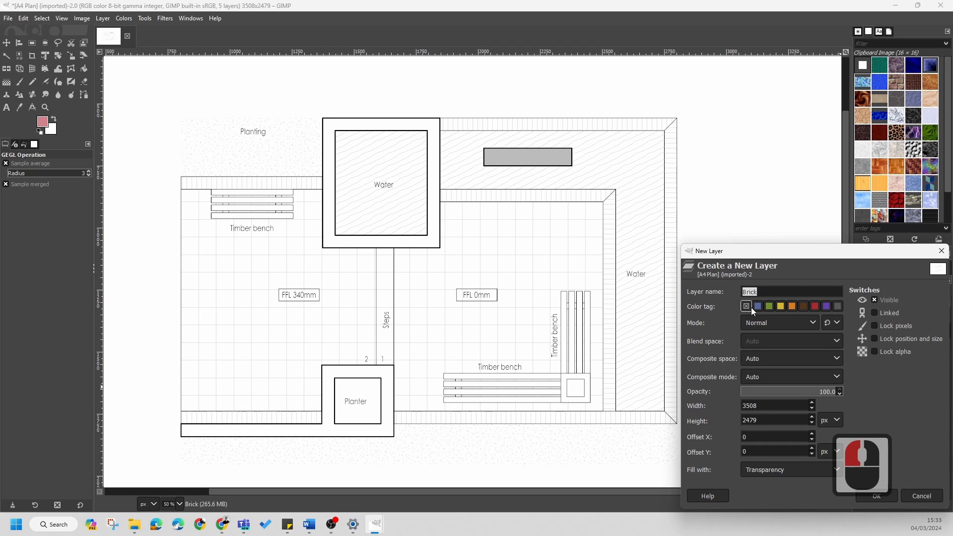
text(Paving)
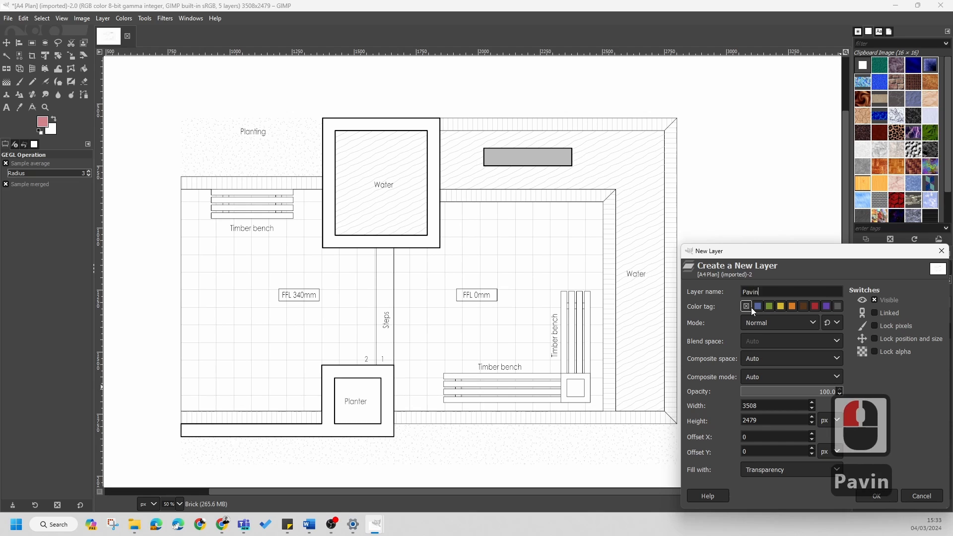
click(877, 496)
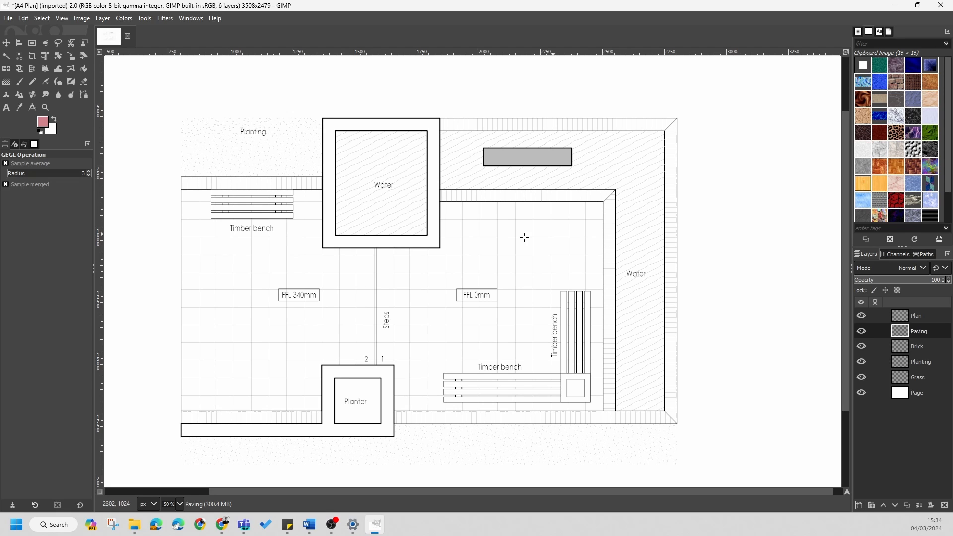
- Make the Grass layer the active layer
key(Escape)
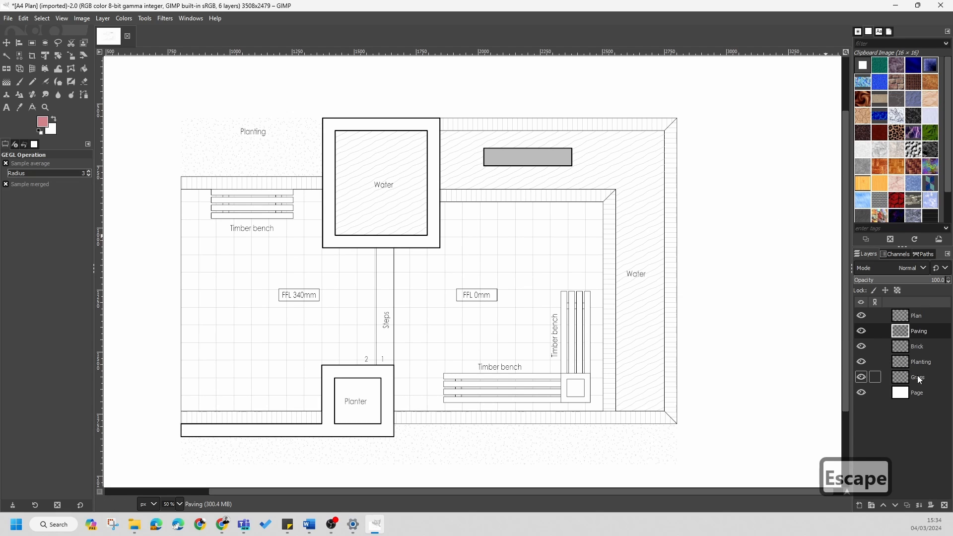
click(941, 379)
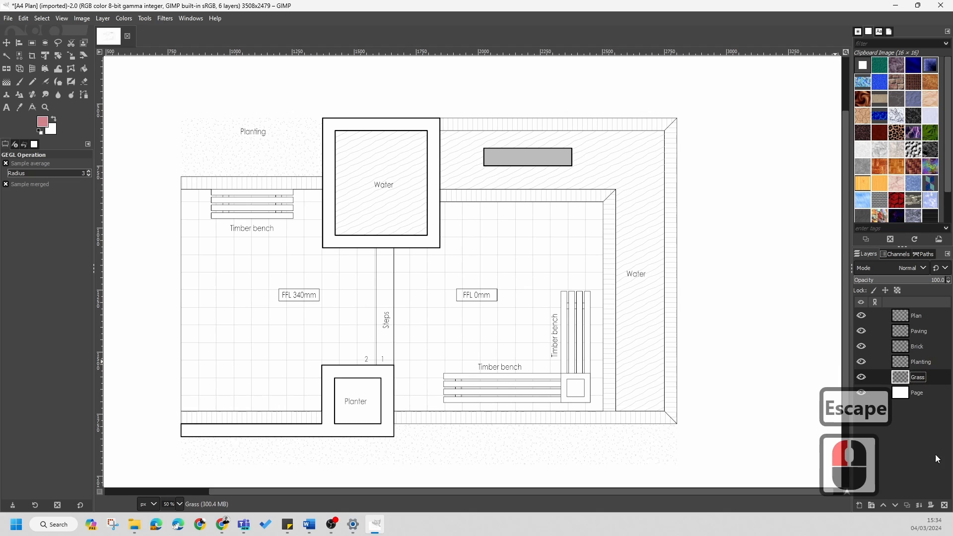
click(923, 379)
click(923, 378)
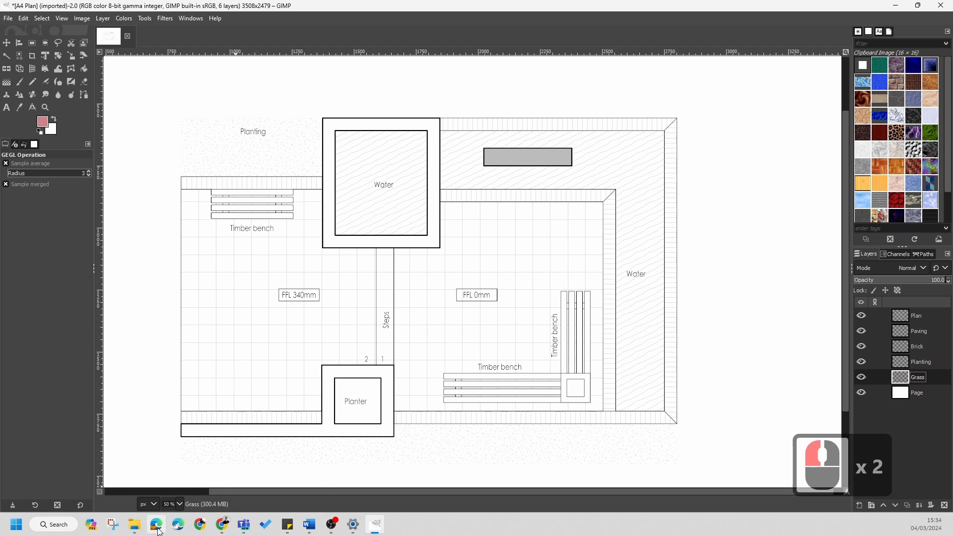
- Switch to File Explorer and open the synced University of Pretoria drive
click(171, 464)
click(136, 528)
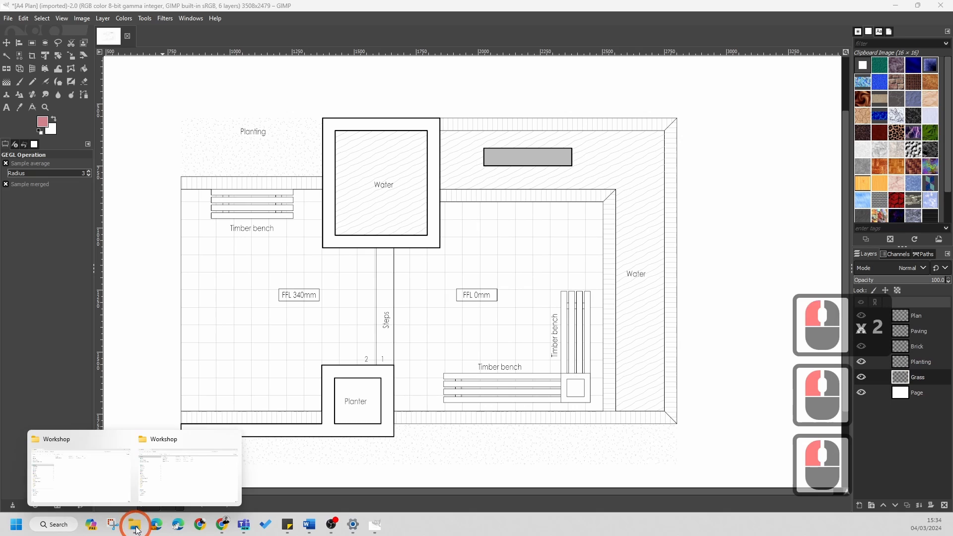
click(98, 490)
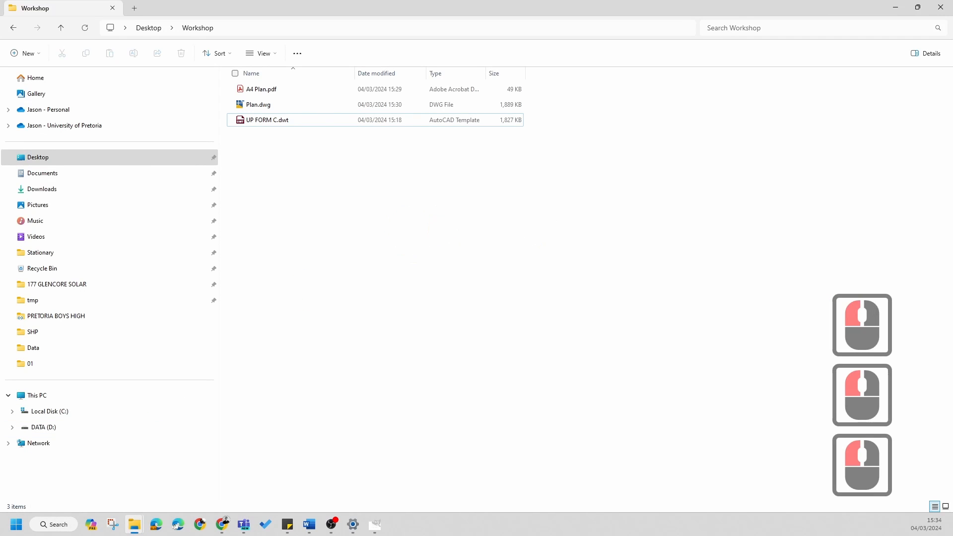
click(133, 525)
click(236, 438)
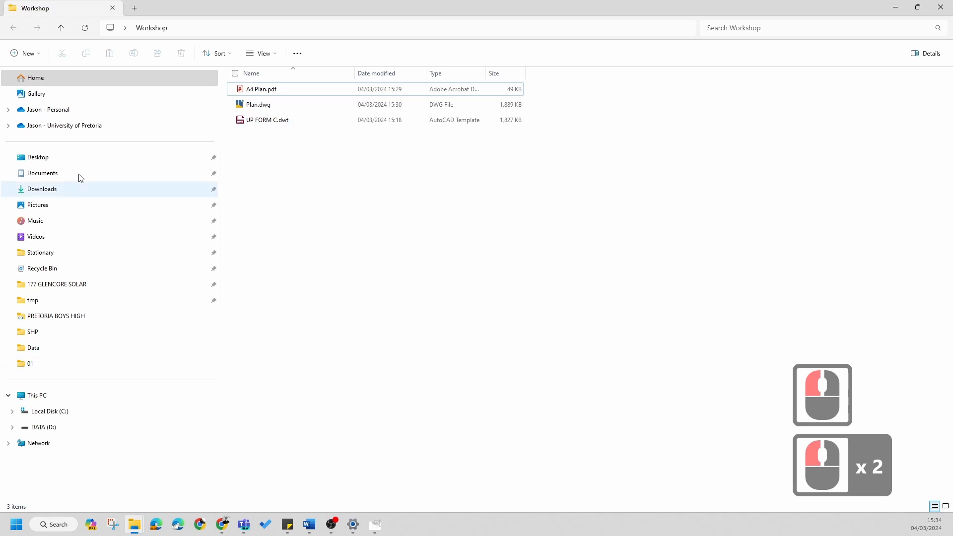
scroll(67, 276, down, 7)
click(65, 126)
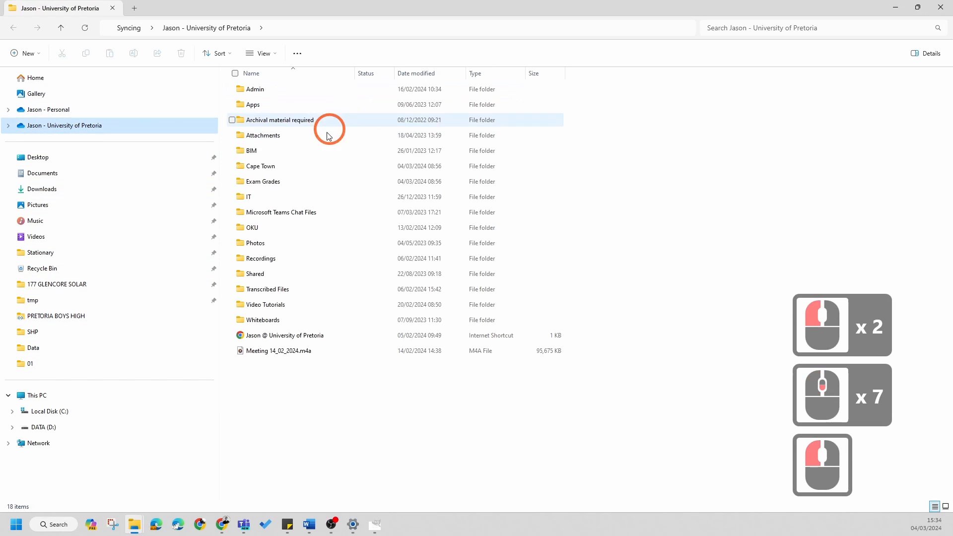
- Open the folder OKU > Project Example Files > OKU 200 > Workshops > 01 and display its files as large thumbnails
double_click(253, 228)
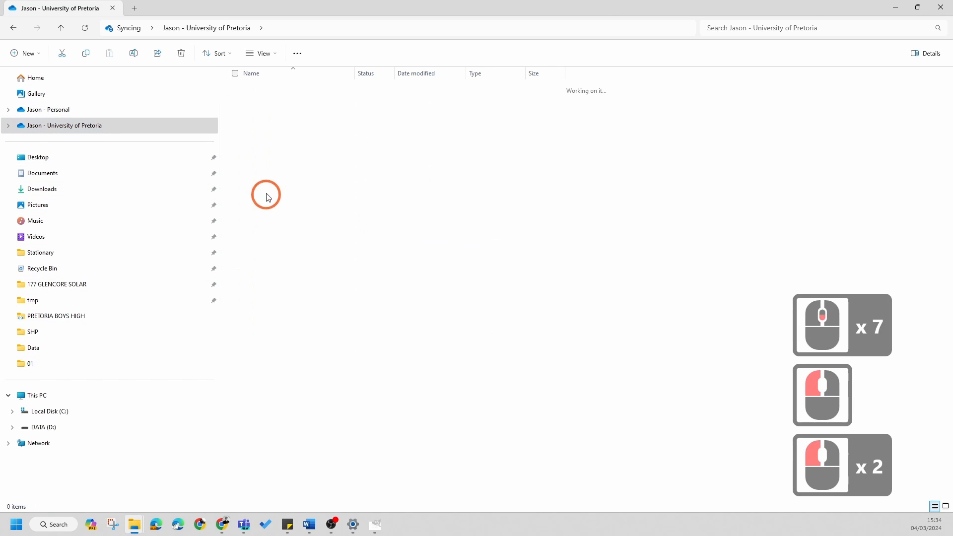
double_click(265, 182)
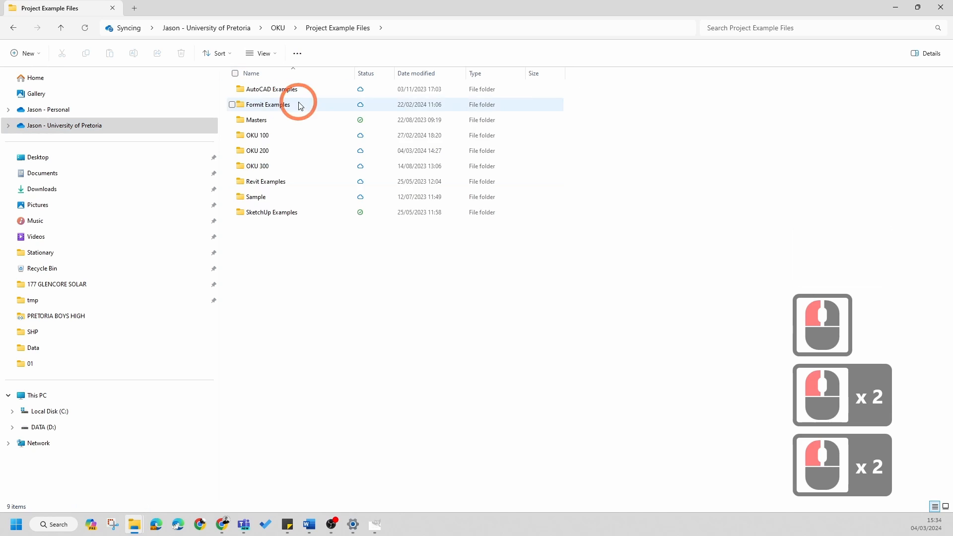
click(264, 151)
double_click(263, 151)
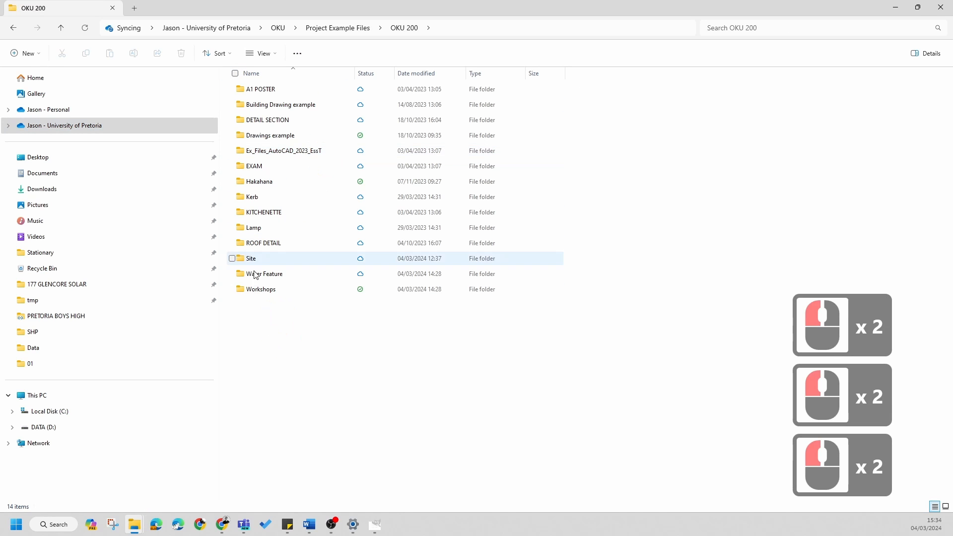
double_click(258, 286)
double_click(256, 90)
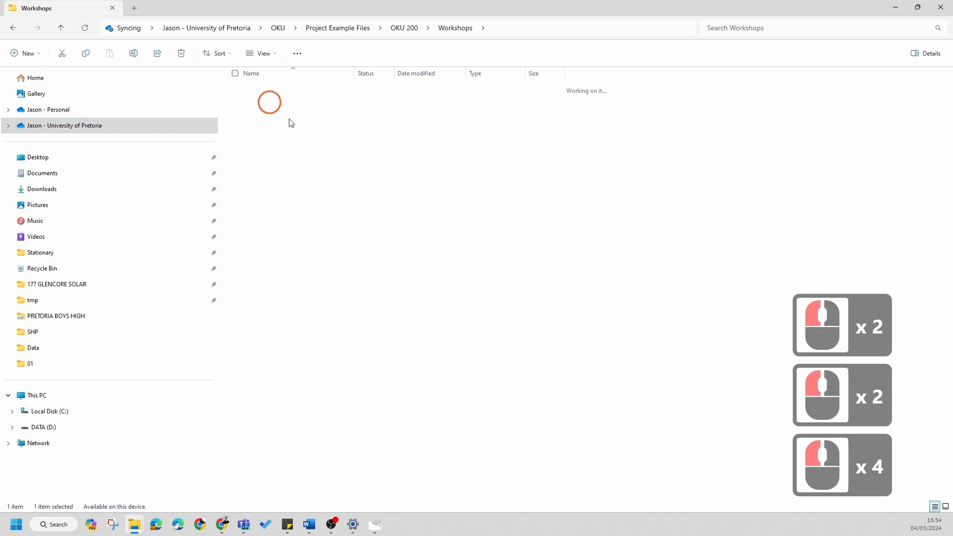
click(260, 54)
click(252, 77)
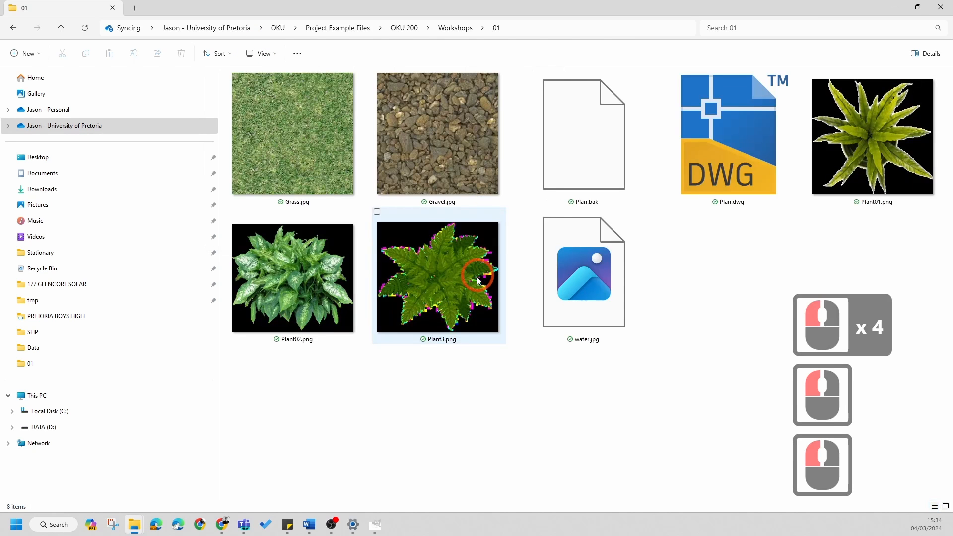
- Bring Grass.jpg from the 01 folder into the GIMP plan image as a new layer directly above the Grass layer
drag(566, 8, 469, 188)
double_click(856, 8)
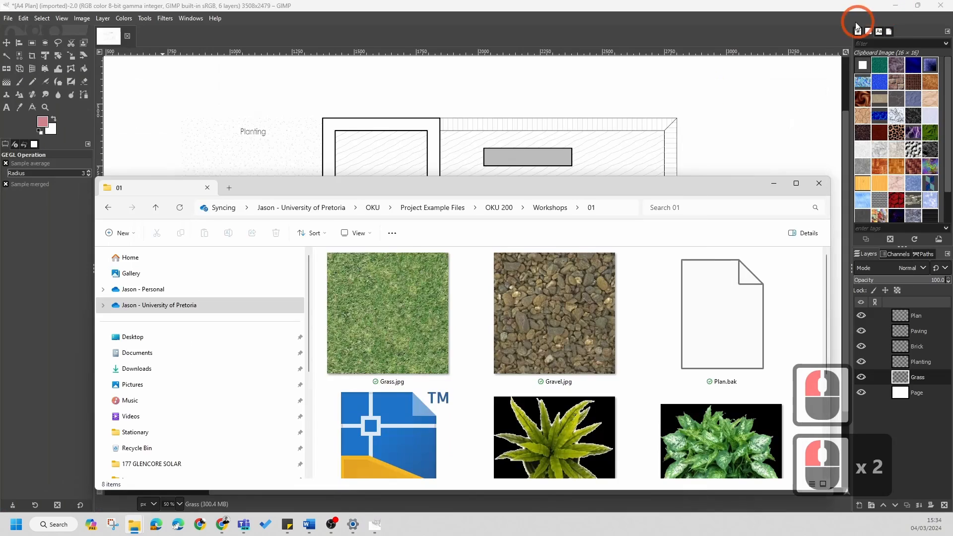
click(387, 308)
click(374, 185)
drag(374, 184, 343, 119)
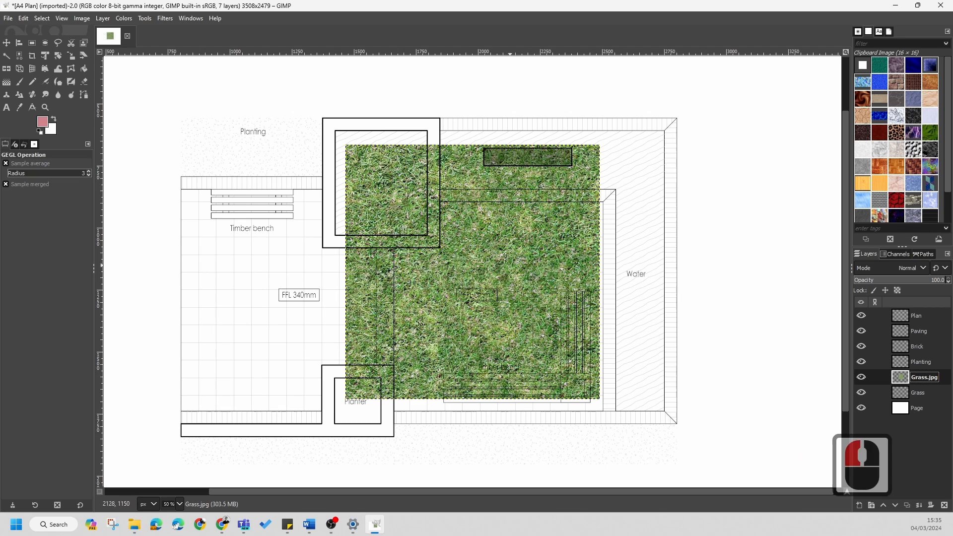
- Toggle the Plan layer's visibility off and on to compare its linework against the grass texture
click(861, 316)
click(861, 315)
click(861, 316)
click(862, 316)
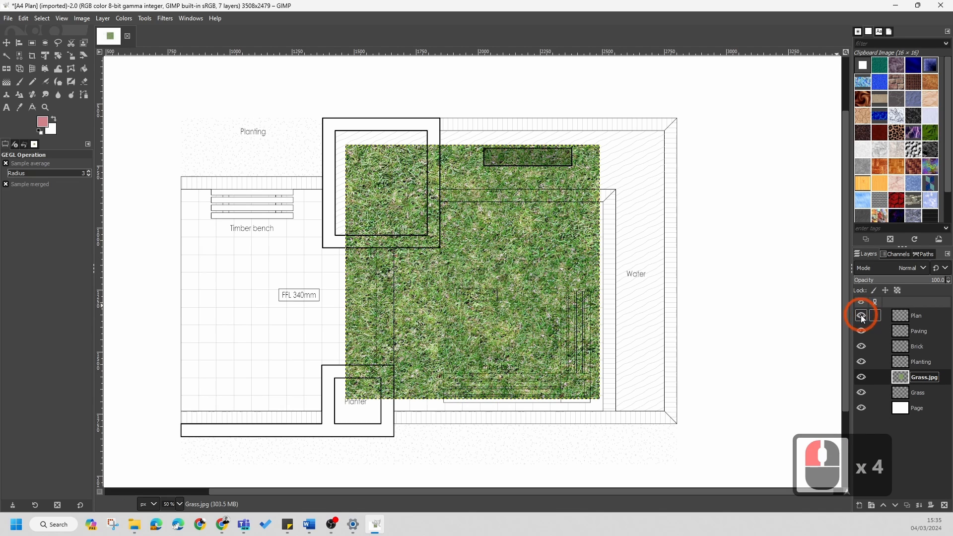
- Merge the Grass.jpg layer down into the Grass layer
click(930, 383)
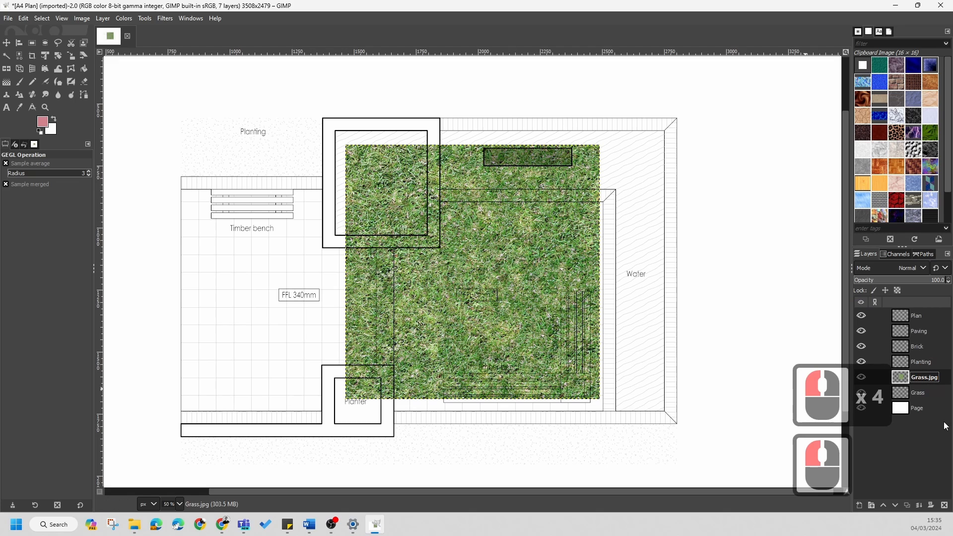
click(919, 506)
right_click(917, 381)
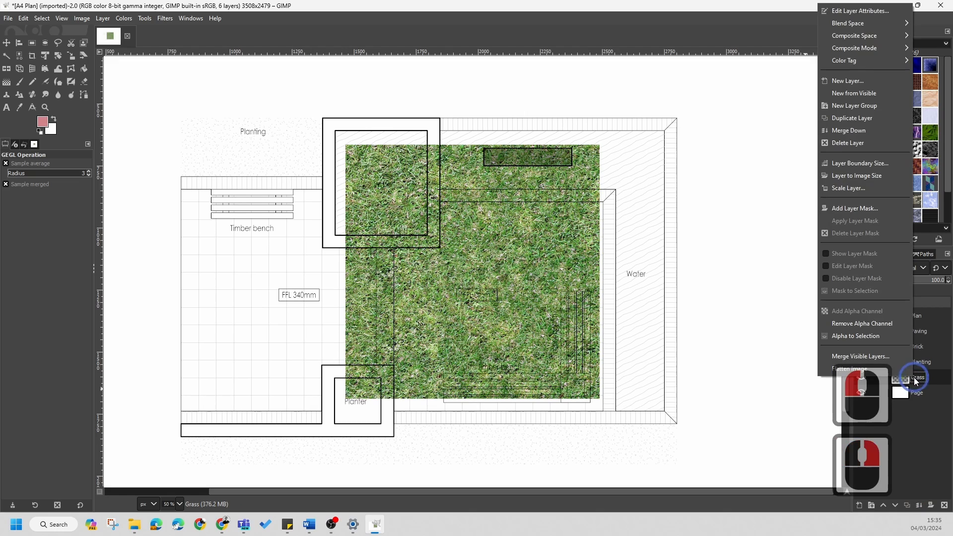
key(Escape)
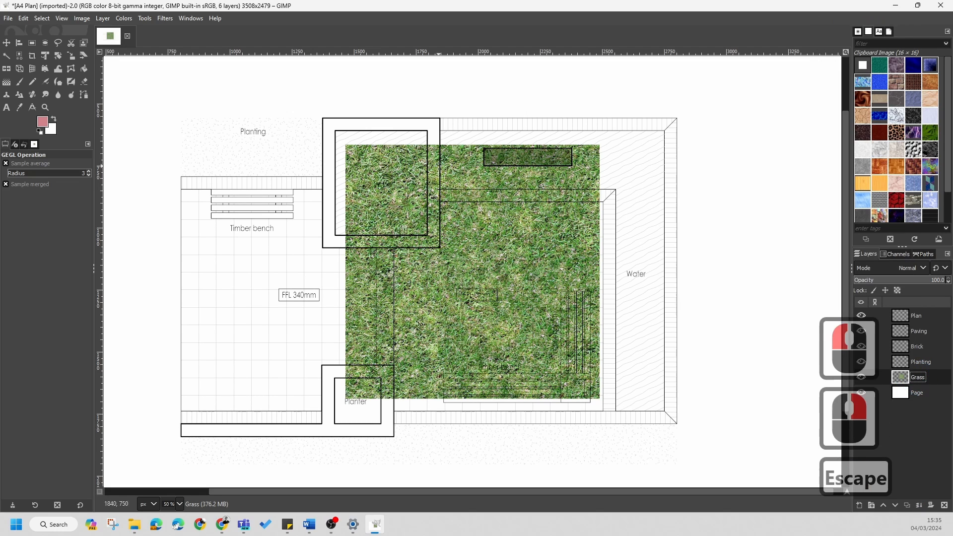
- Toggle the Plan layer's visibility off and on, and examine the merged grass texture beneath the linework at several magnifications
click(860, 316)
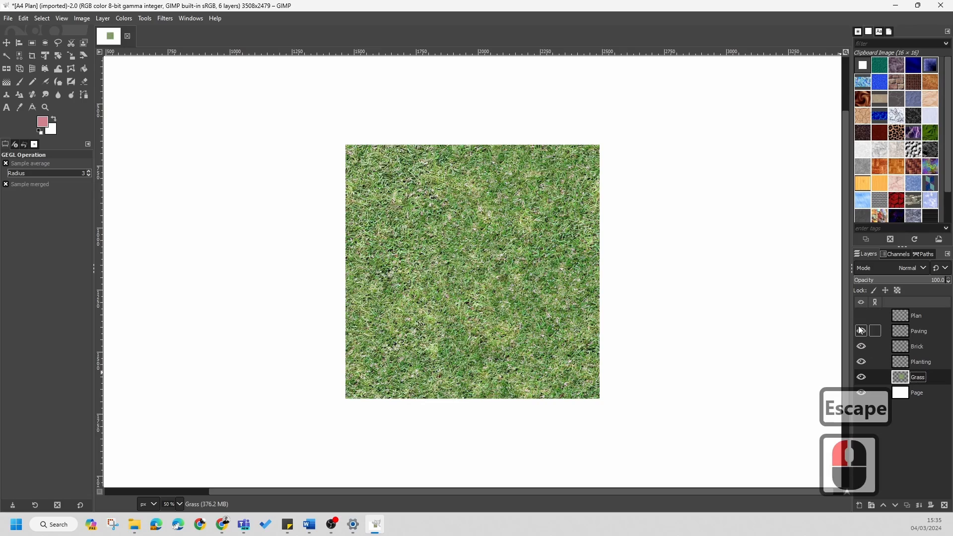
click(861, 316)
ctrl+scroll(496, 194, up, 3)
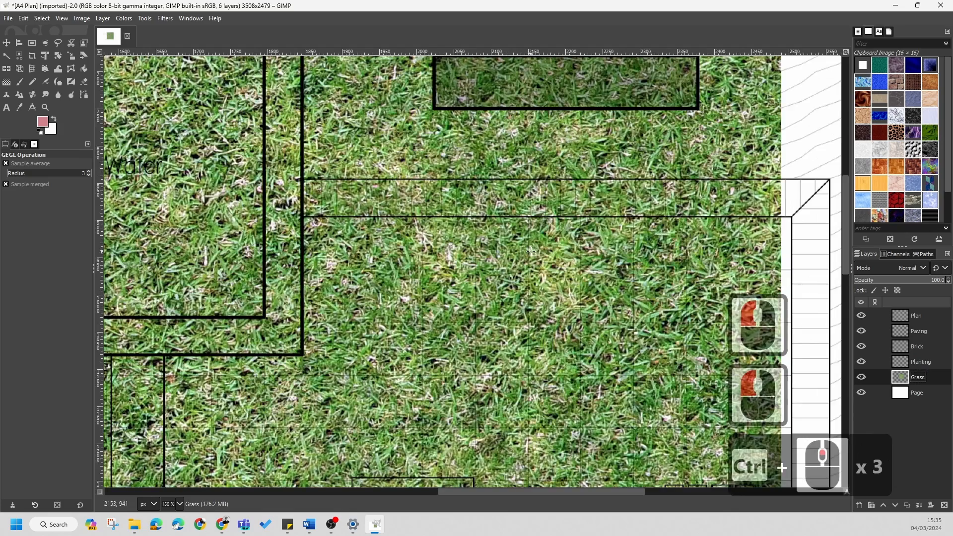
ctrl+scroll(527, 253, down, 4)
ctrl+scroll(528, 253, up, 5)
ctrl+scroll(364, 275, down, 4)
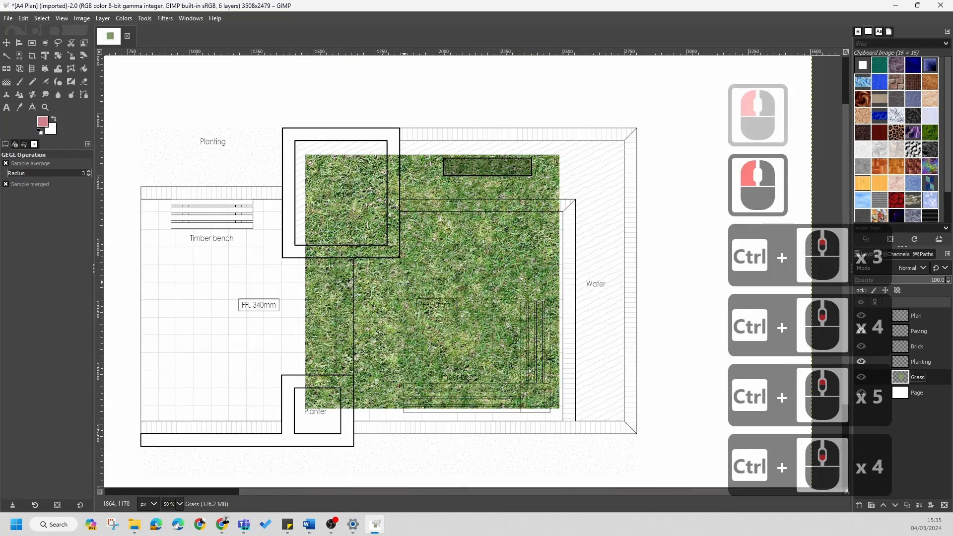
scroll(303, 224, up, 1)
ctrl+scroll(304, 225, up, 1)
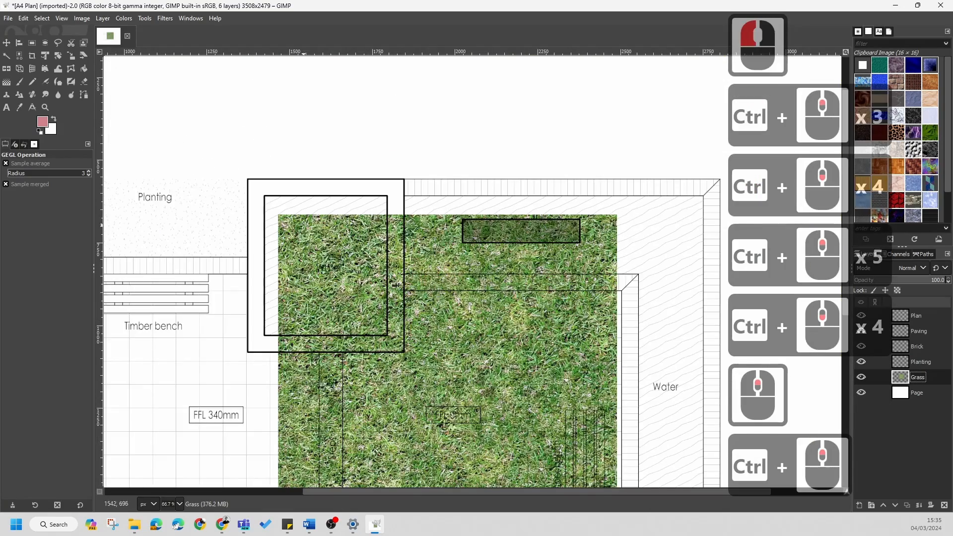
click(73, 61)
ctrl+scroll(362, 234, down, 1)
click(350, 253)
ctrl+scroll(465, 312, down, 2)
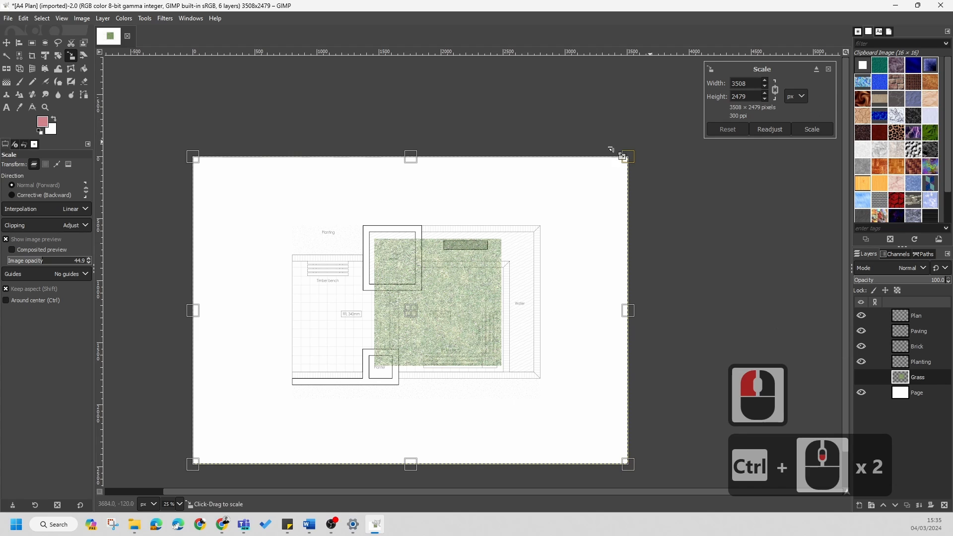
click(729, 128)
click(846, 51)
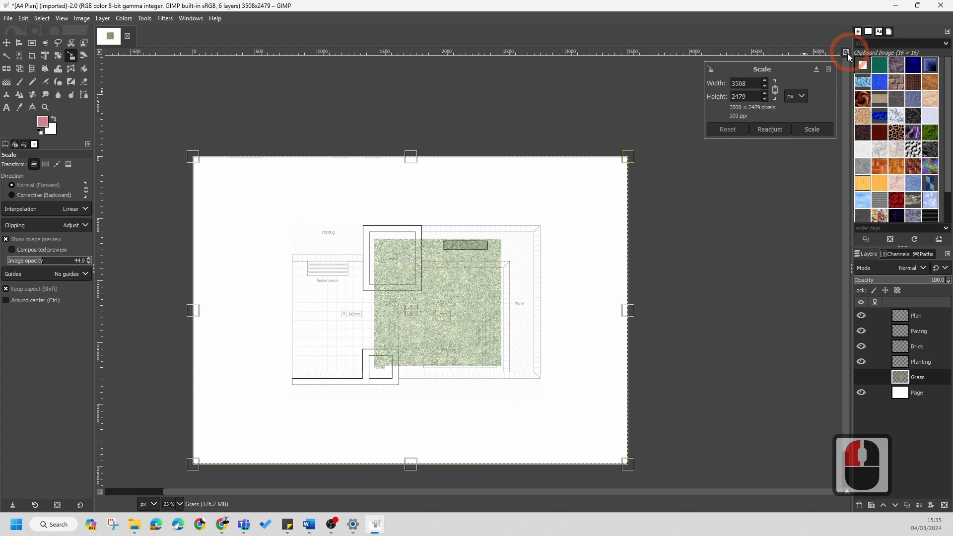
click(491, 218)
key(Escape)
- Undo the merge of Grass.jpg into the Grass layer, and hide the Grass layer
click(911, 438)
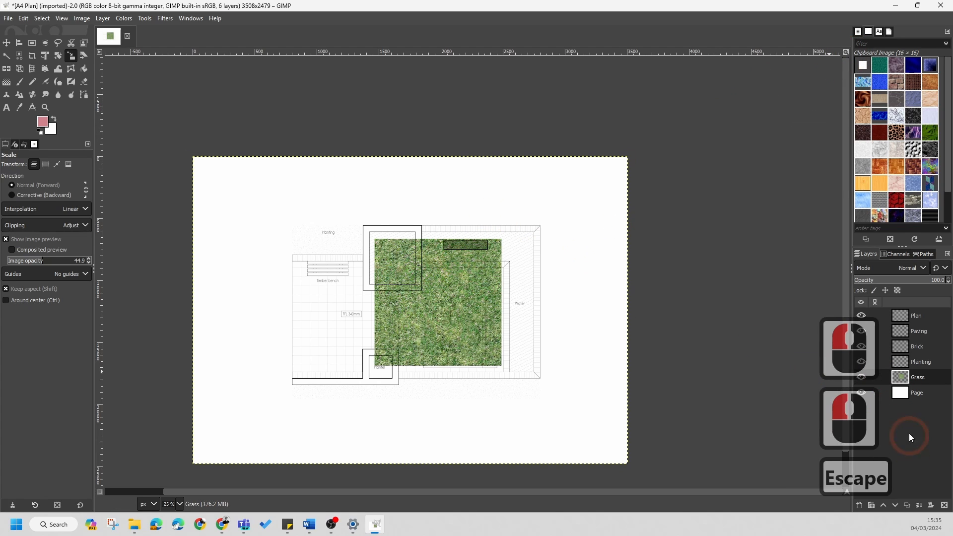
click(913, 378)
key(ctrl+z)
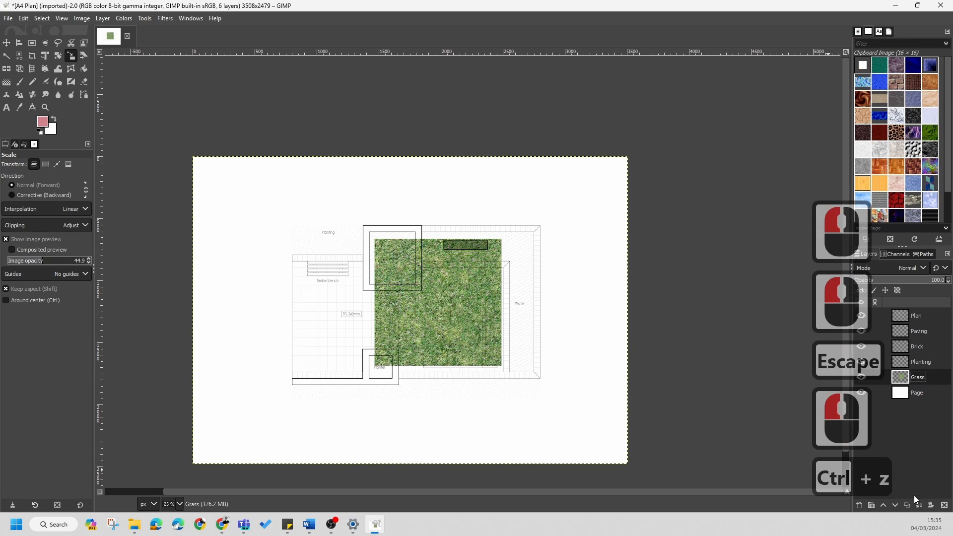
key(ctrl+z)
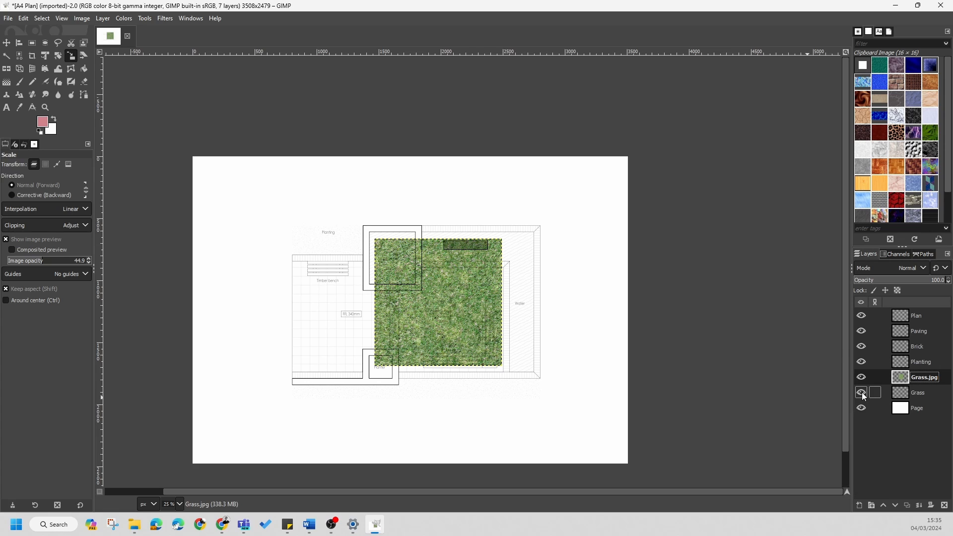
click(862, 392)
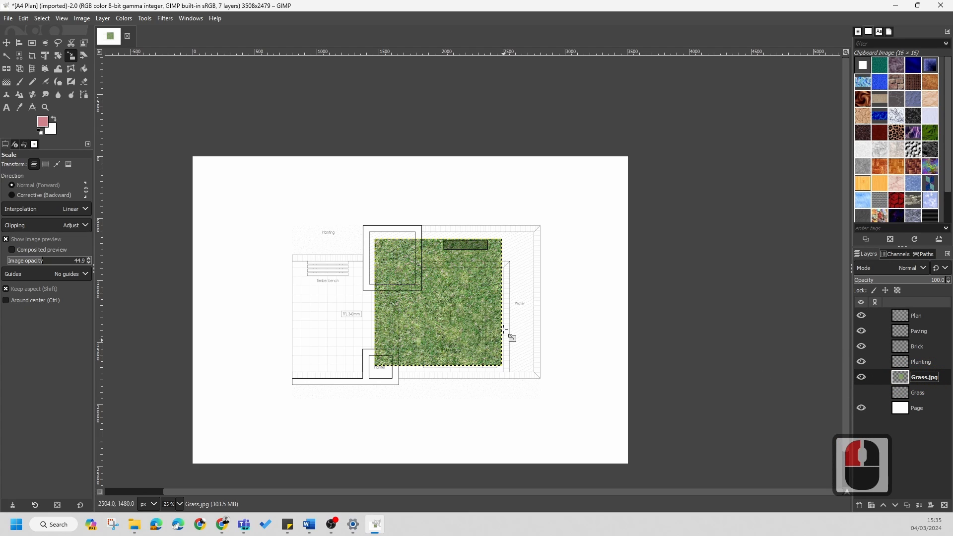
- Move the Grass.jpg texture up and left so it covers the plan's upper-left Planting and Timber bench area
click(7, 43)
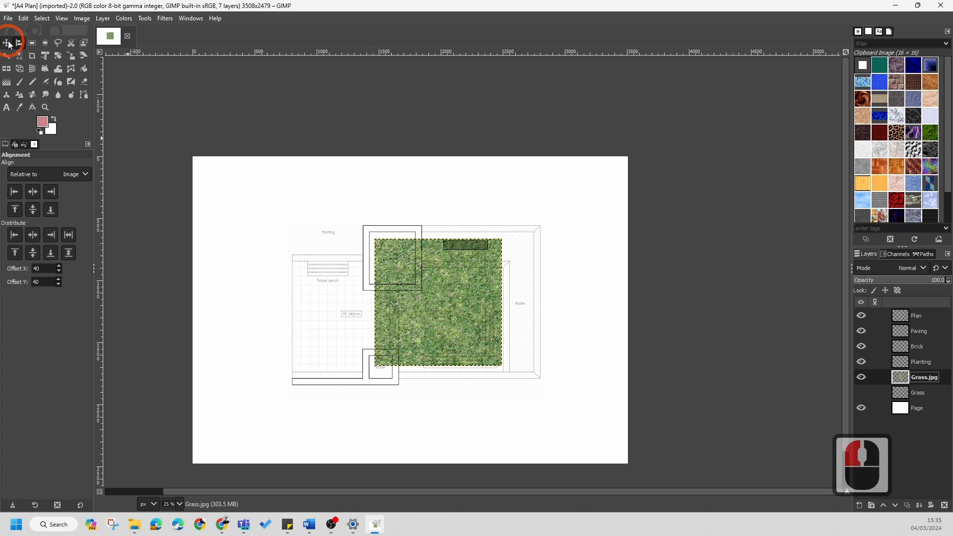
click(522, 334)
click(467, 290)
drag(447, 298, 308, 248)
- Examine the Grass.jpg texture's edges and individual pixels at different magnifications
ctrl+scroll(239, 237, up, 3)
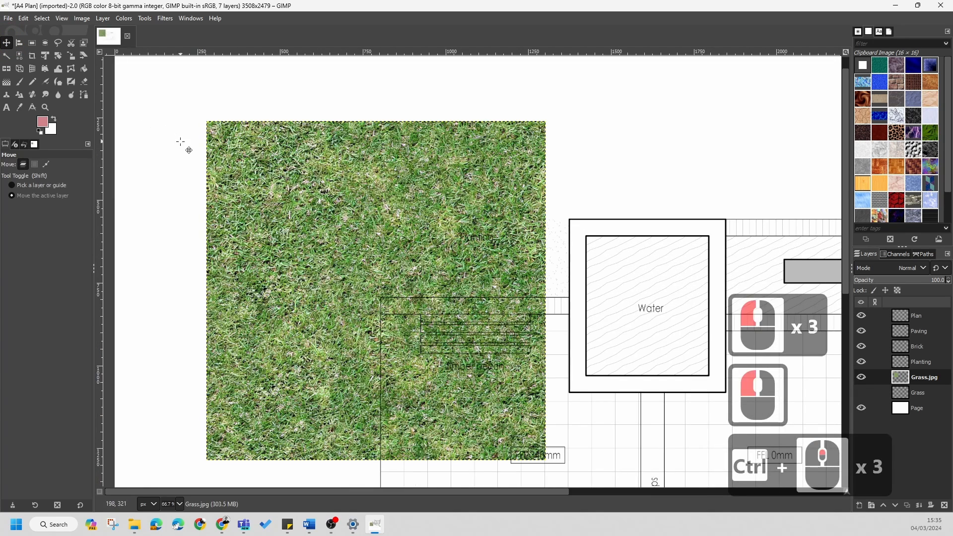
ctrl+scroll(238, 233, down, 2)
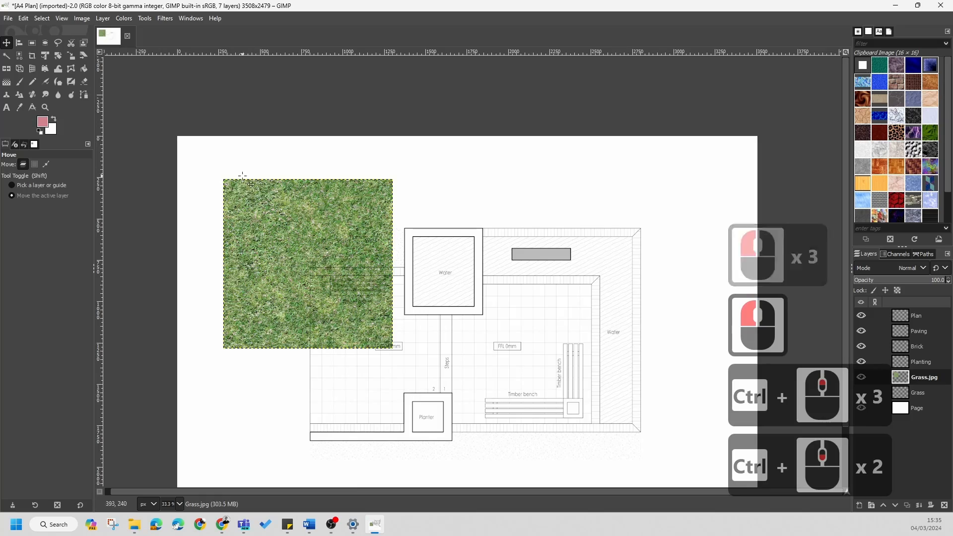
ctrl+scroll(390, 182, up, 6)
scroll(445, 227, down, 2)
ctrl+scroll(427, 218, down, 7)
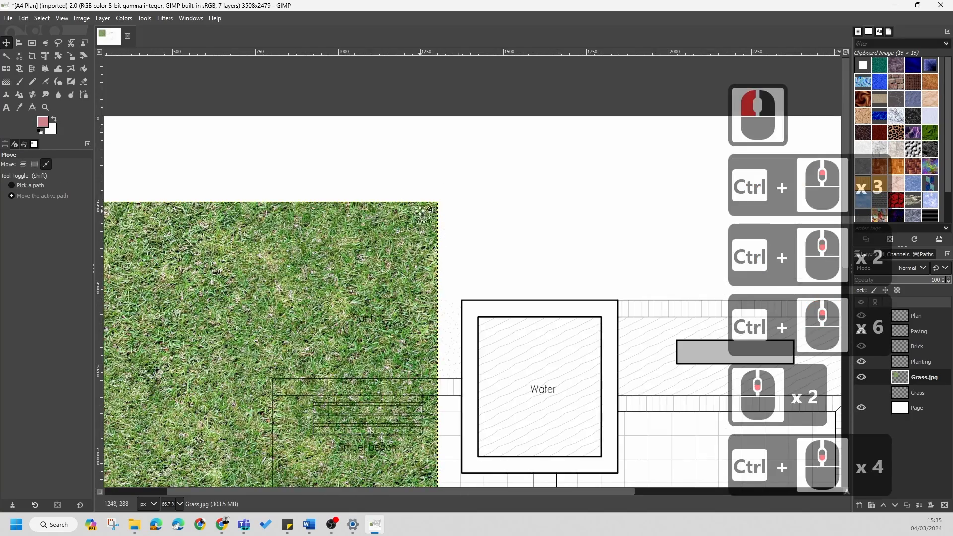
ctrl+scroll(313, 344, up, 8)
ctrl+scroll(269, 292, up, 7)
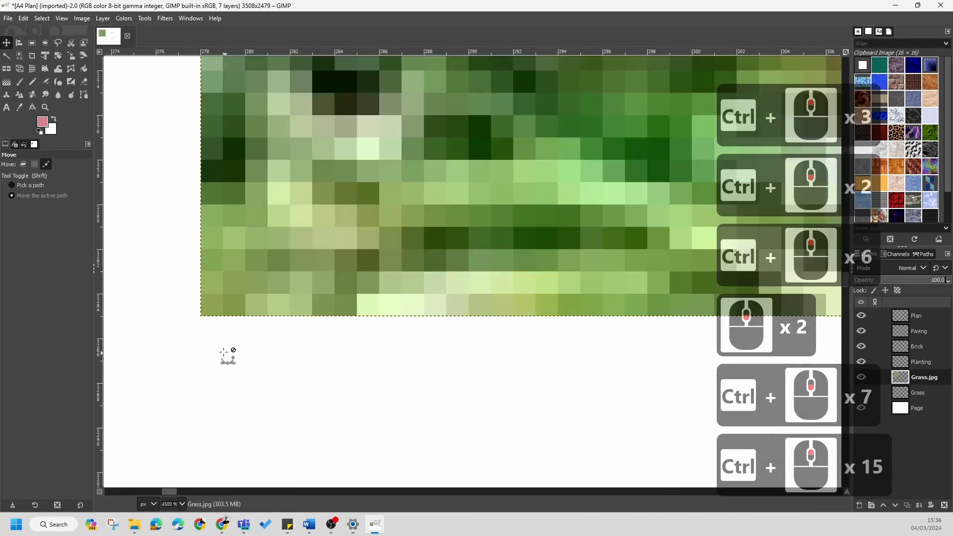
ctrl+scroll(221, 383, down, 12)
ctrl+scroll(287, 312, down, 2)
ctrl+scroll(379, 242, up, 2)
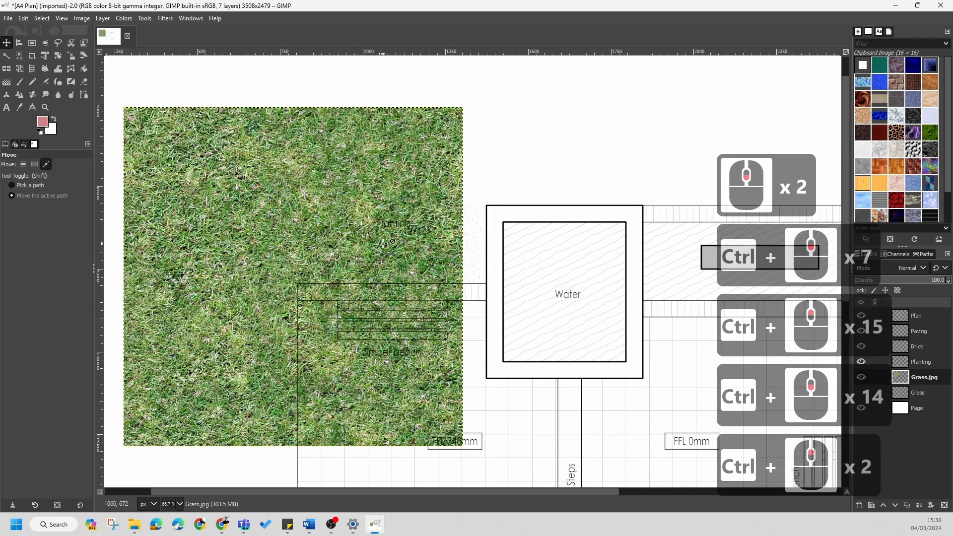
click(204, 149)
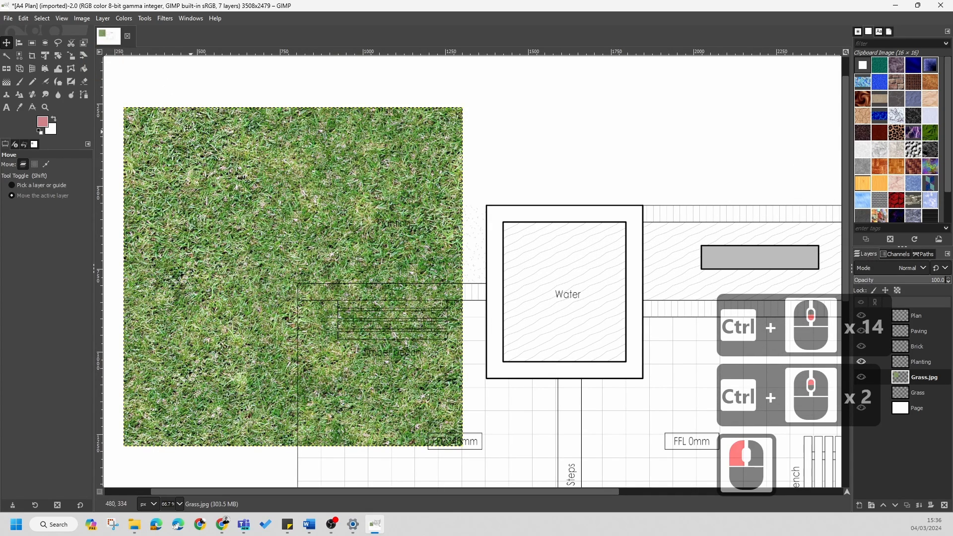
- Scale the Grass.jpg layer proportionally to about 440 px square and move it up and left, partly off the Planting area
click(72, 58)
click(159, 128)
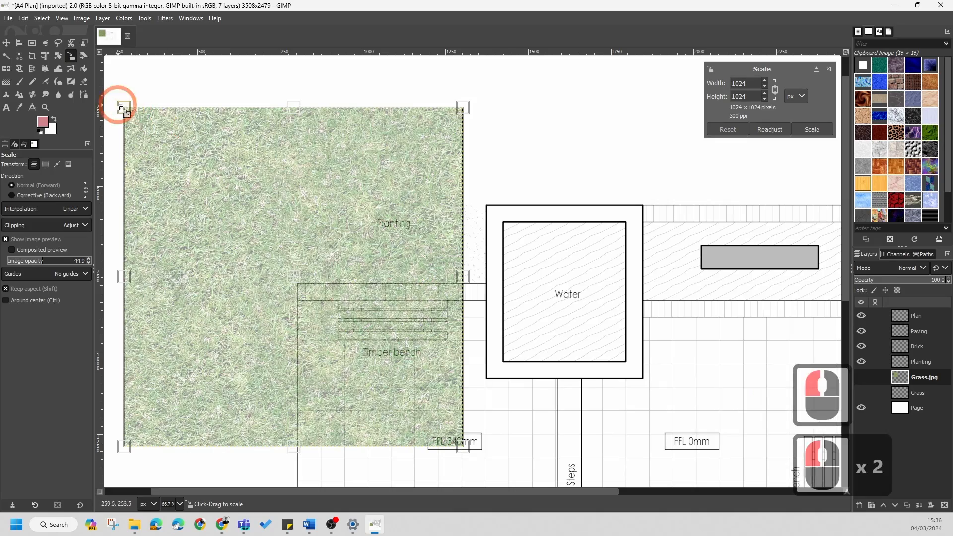
drag(124, 107, 416, 230)
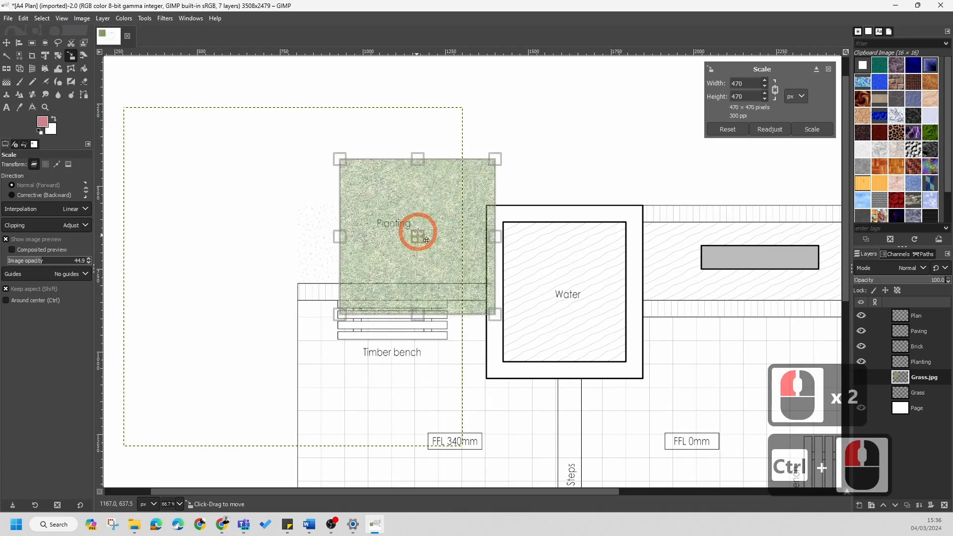
scroll(490, 265, up, 4)
scroll(474, 254, down, 3)
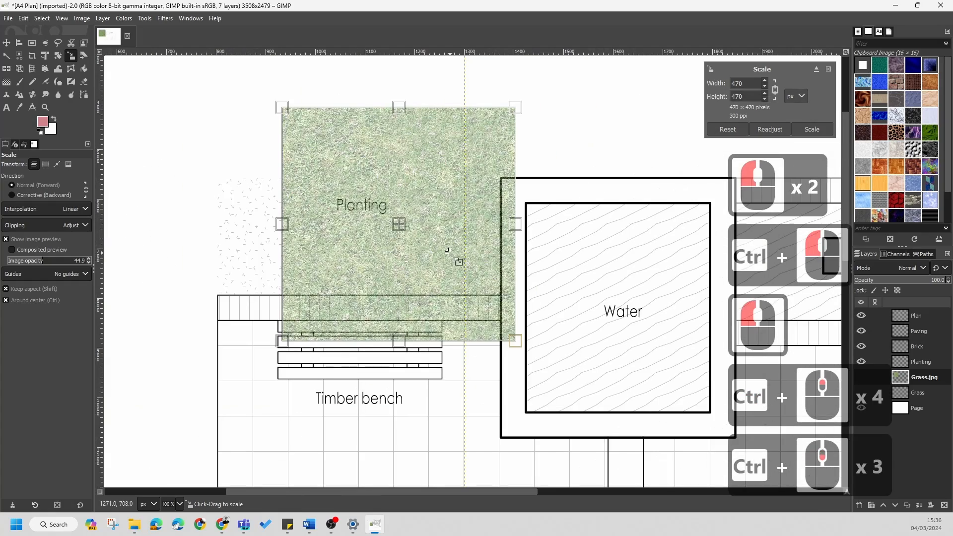
mouse_move(298, 112)
mouse_down()
mouse_move(276, 103)
mouse_move(301, 124)
mouse_up()
click(828, 130)
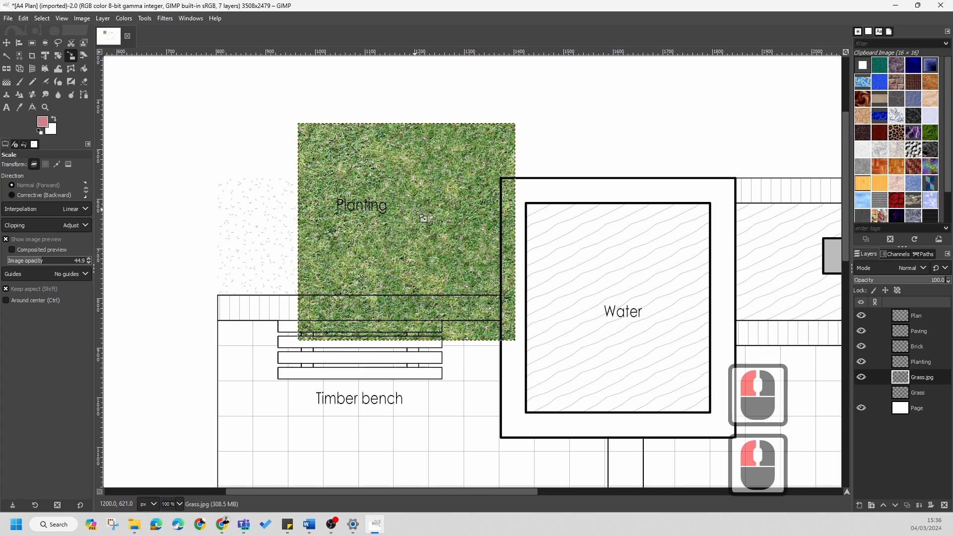
click(7, 42)
drag(444, 239, 275, 197)
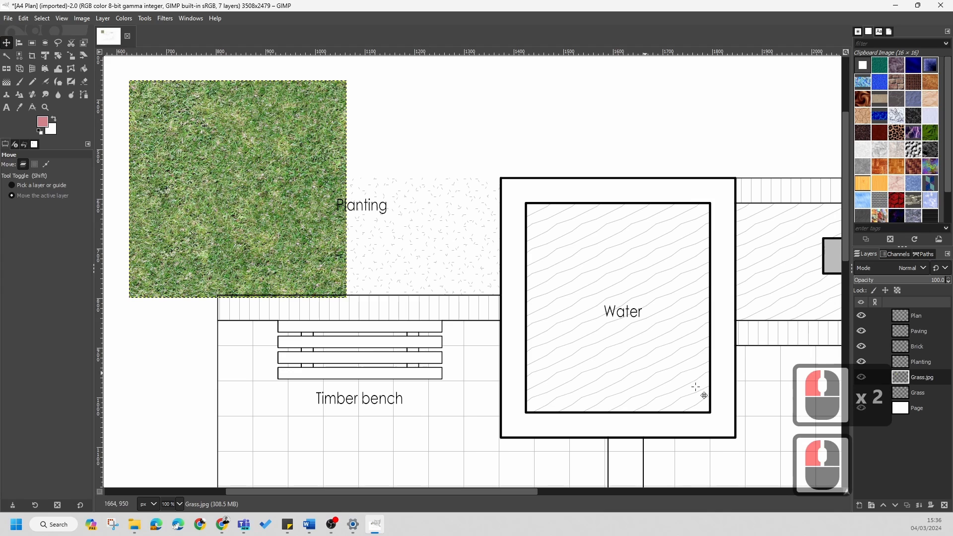
- Create a selection from the Grass.jpg layer's alpha and shrink it by 1 px
right_click(928, 379)
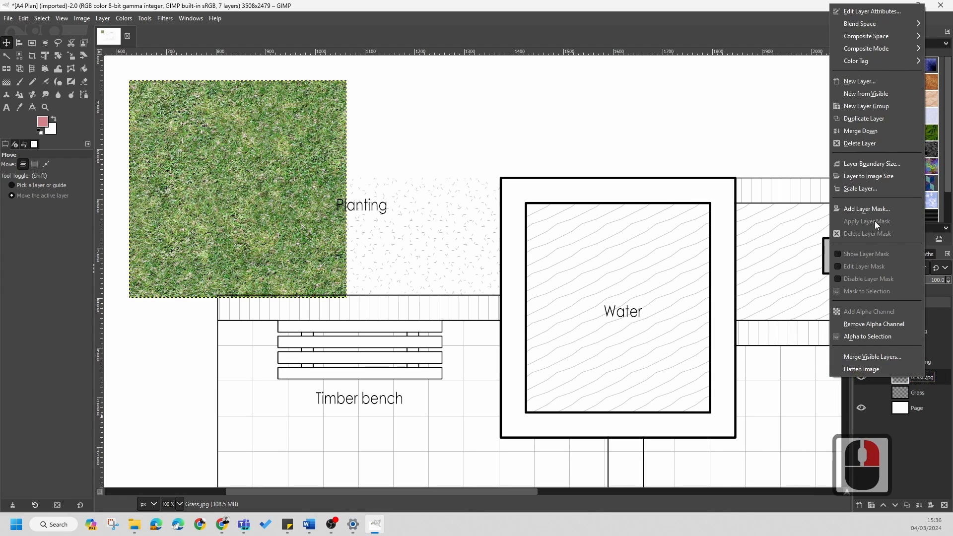
click(865, 339)
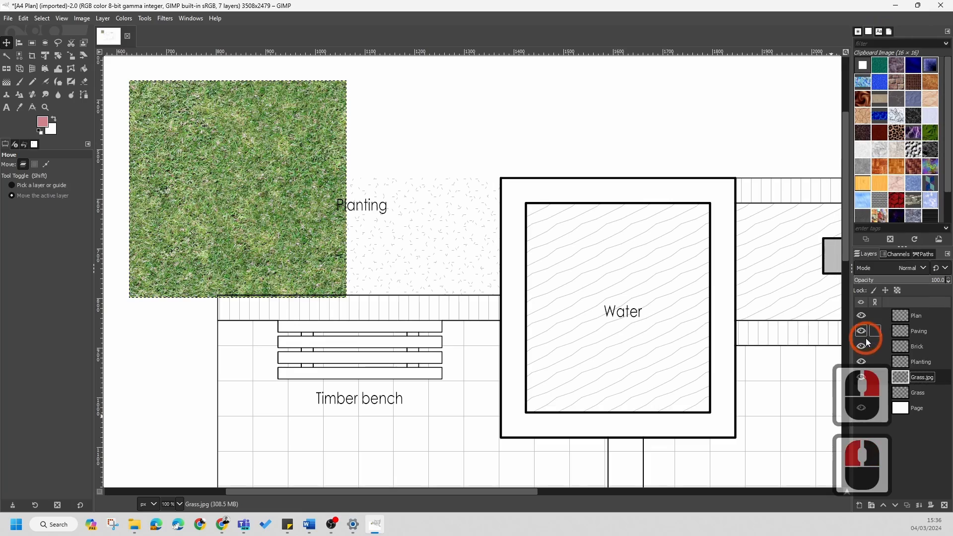
scroll(551, 110, up, 11)
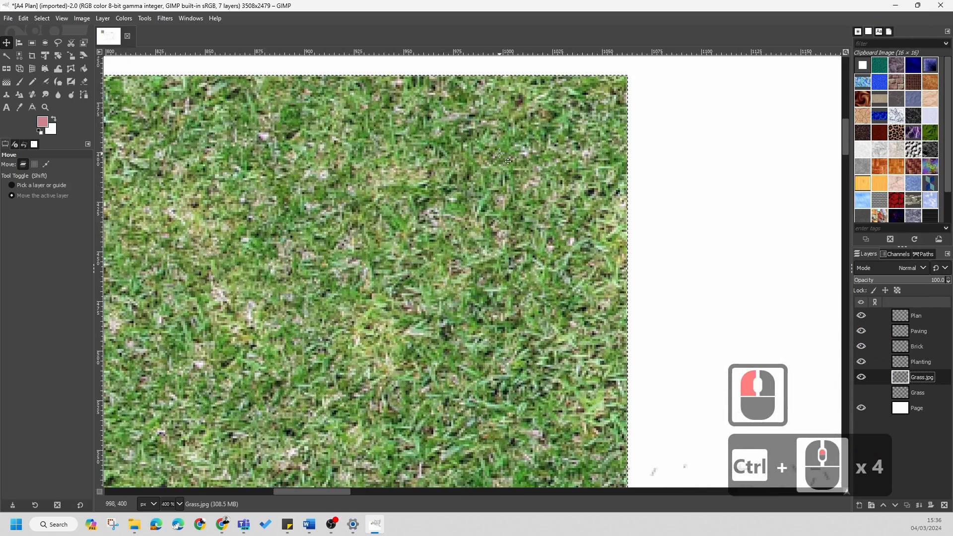
scroll(552, 111, up, 2)
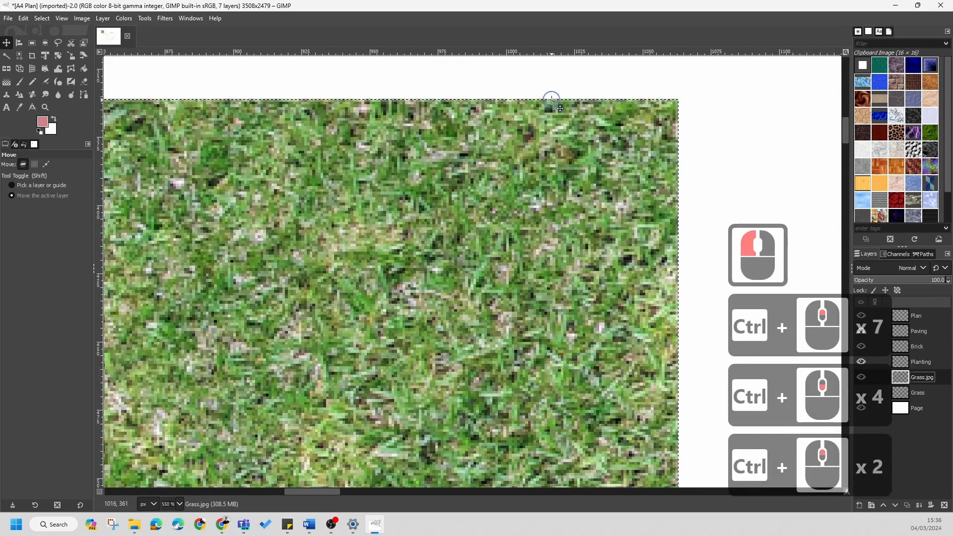
right_click(553, 102)
click(595, 143)
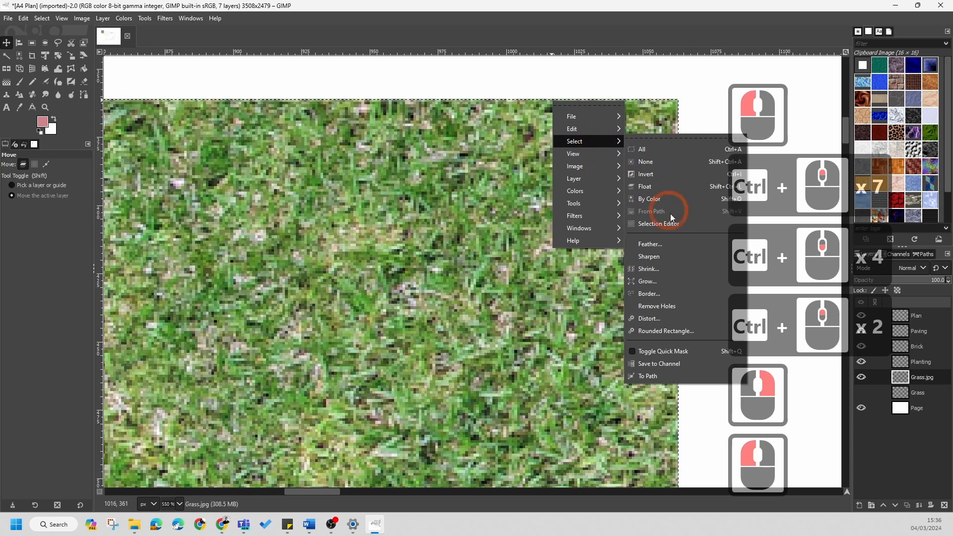
click(663, 276)
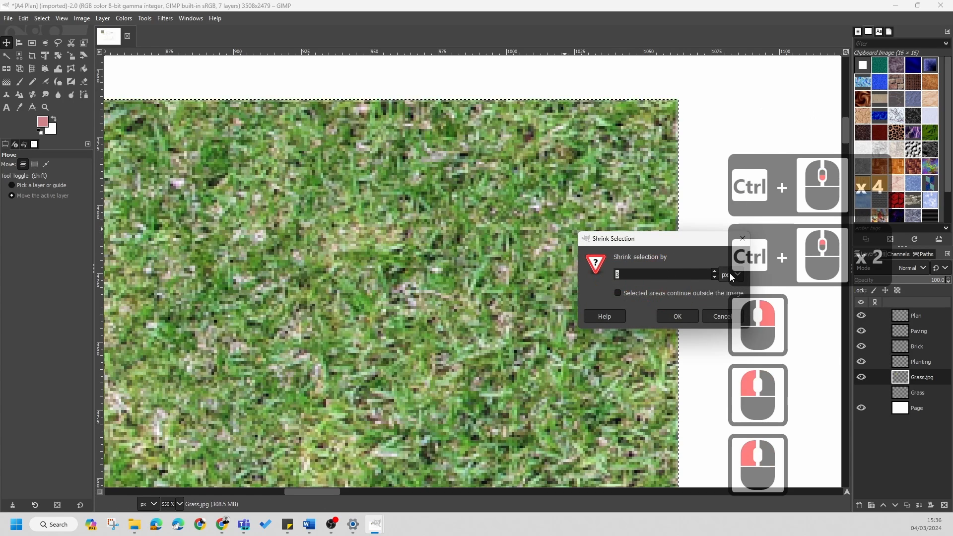
click(716, 273)
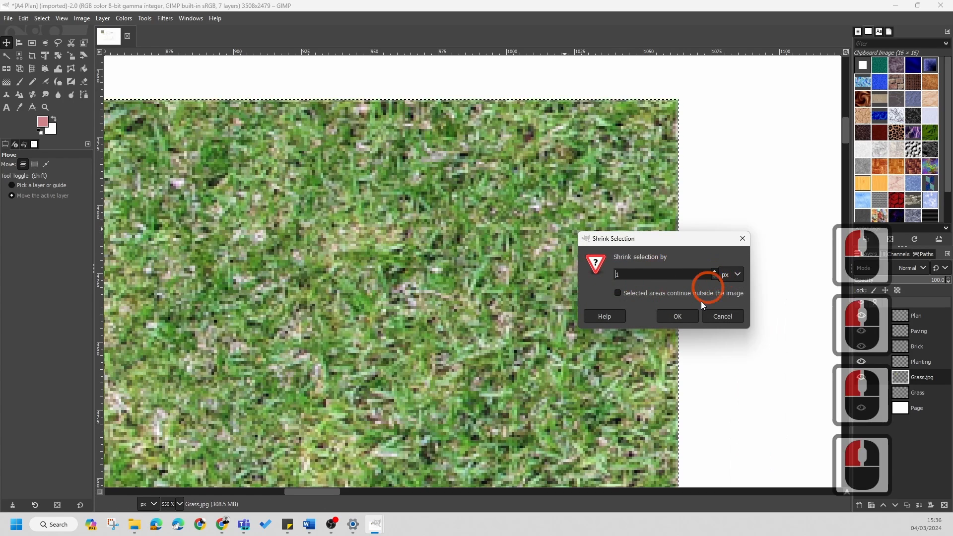
click(678, 316)
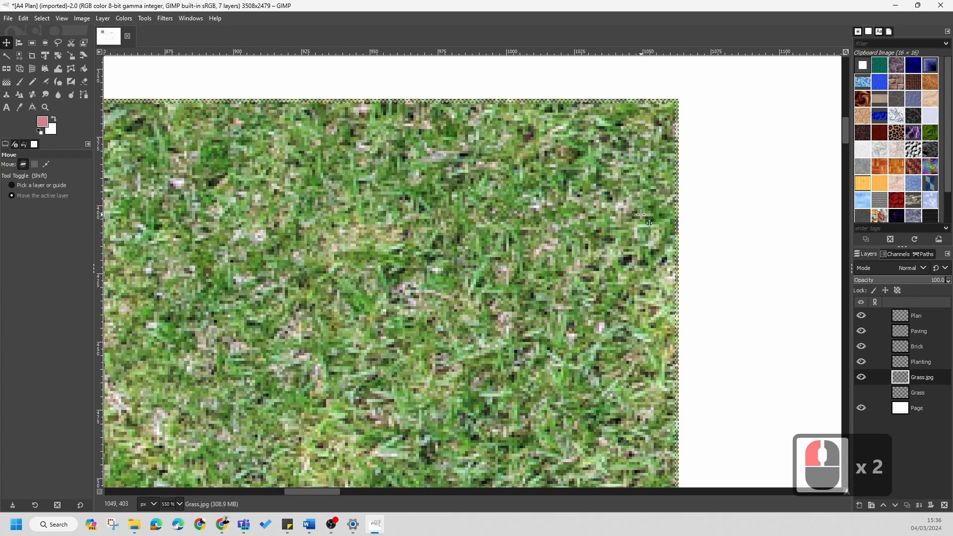
- Copy the selected grass pixels to the clipboard for use as a pattern
ctrl+scroll(668, 174, down, 3)
click(23, 20)
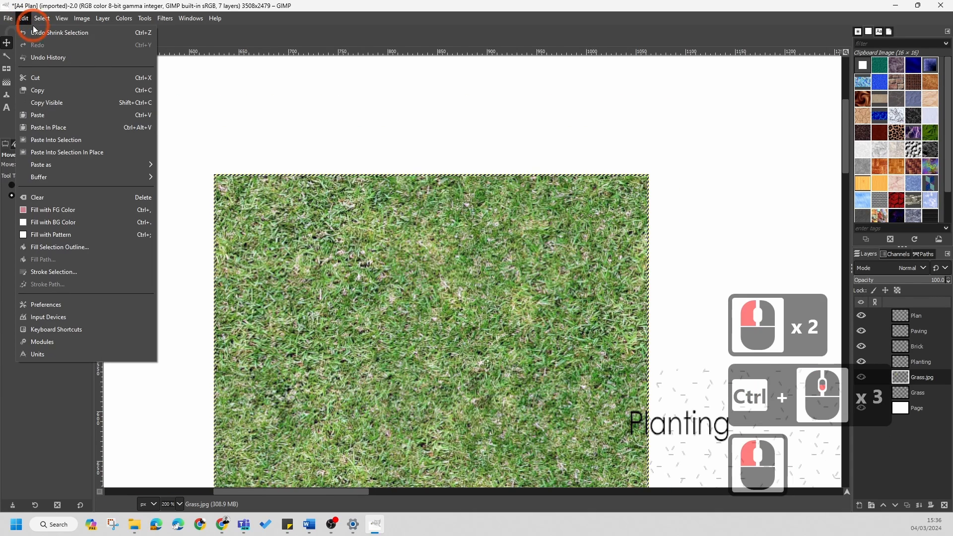
click(31, 91)
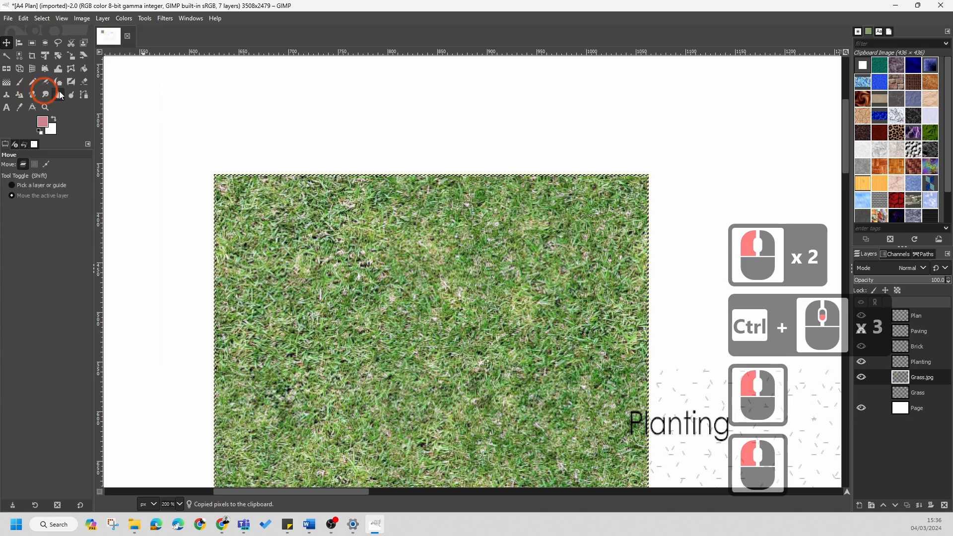
- Paste the copied grass pixels as a new pattern named Grass 1
click(24, 19)
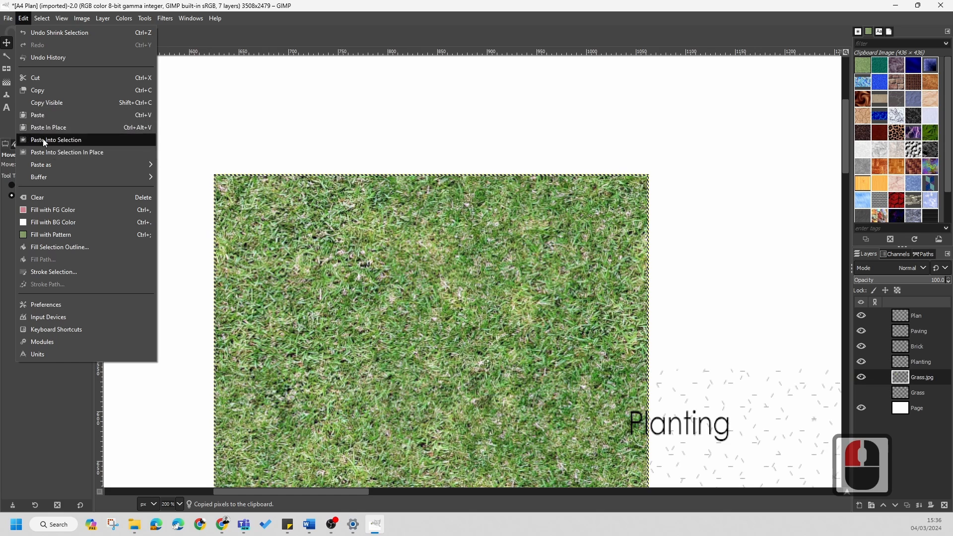
mouse_move(56, 166)
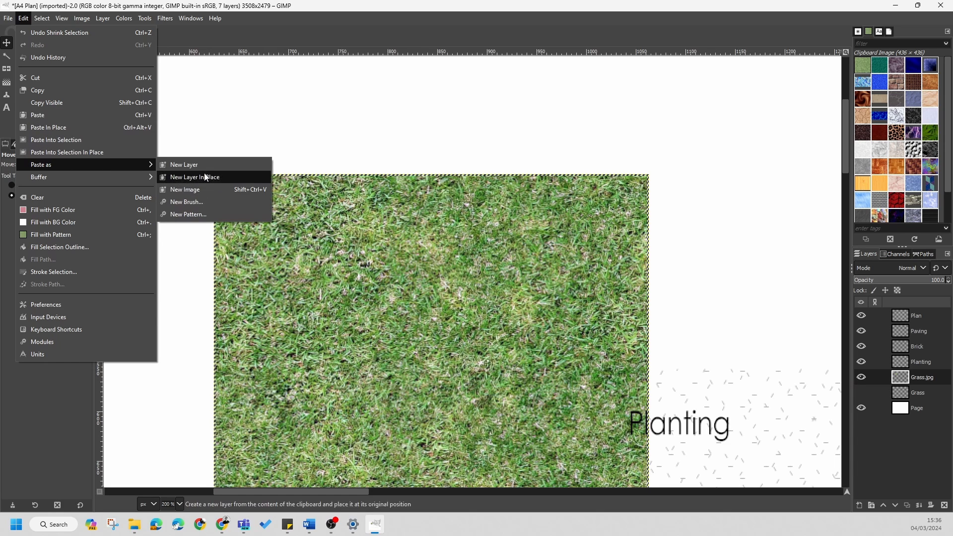
click(196, 212)
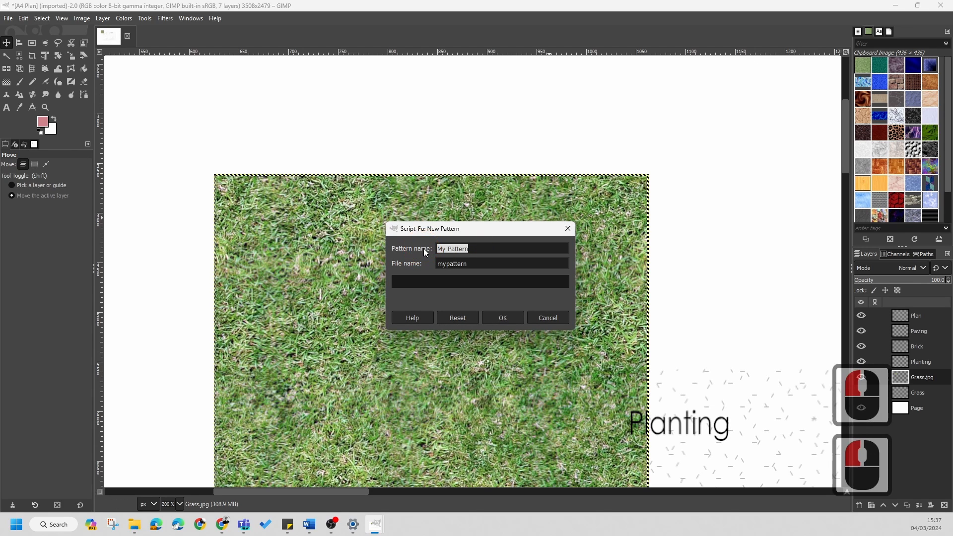
text(Grass 1)
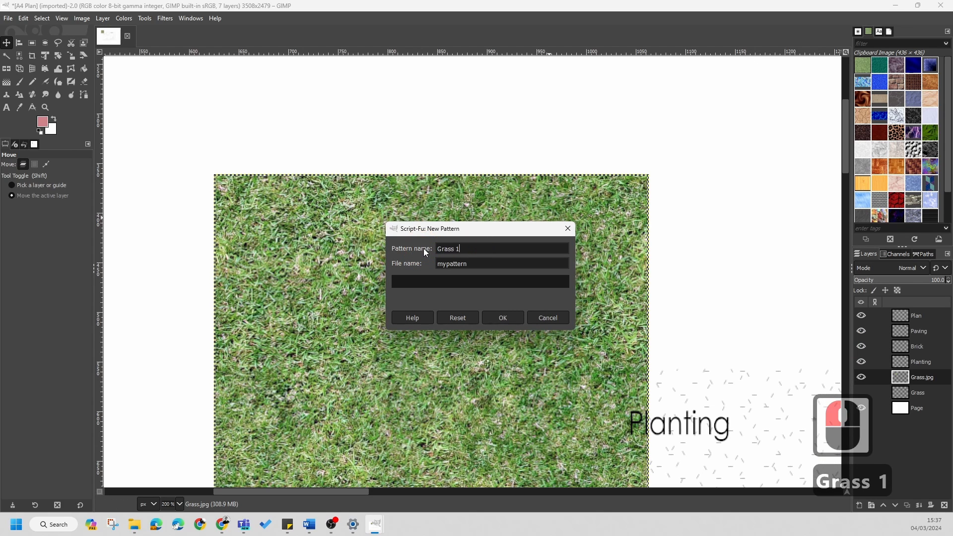
key(Return)
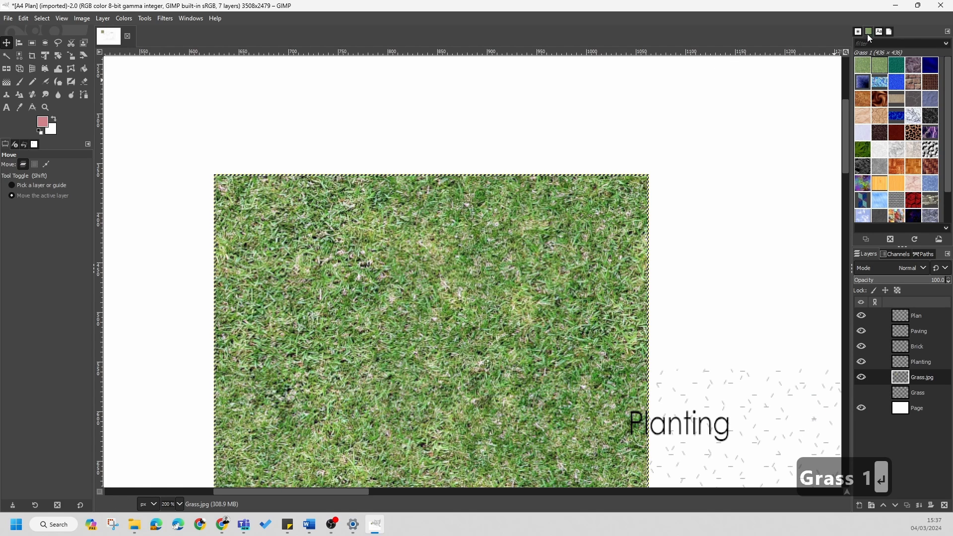
- Bring up the dockable Patterns dialog
click(165, 19)
click(192, 18)
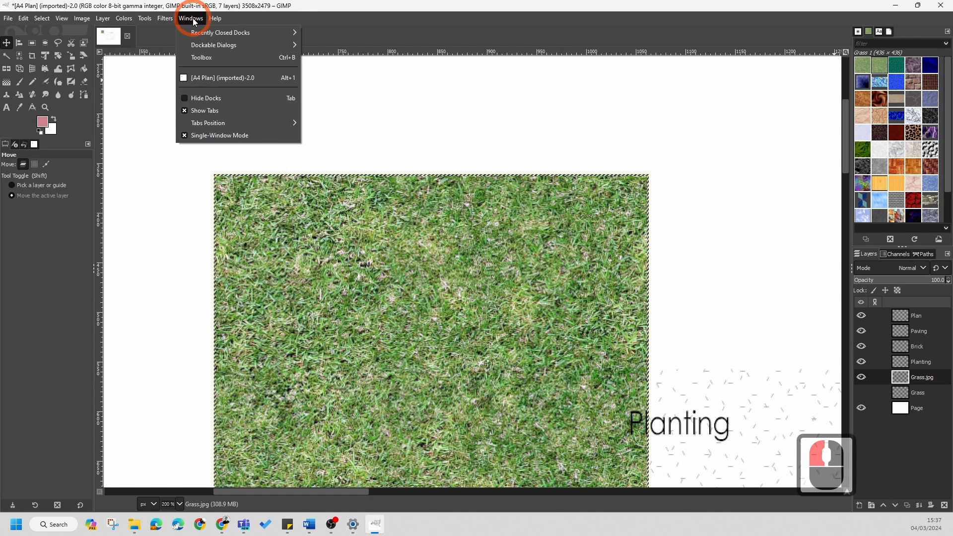
click(101, 19)
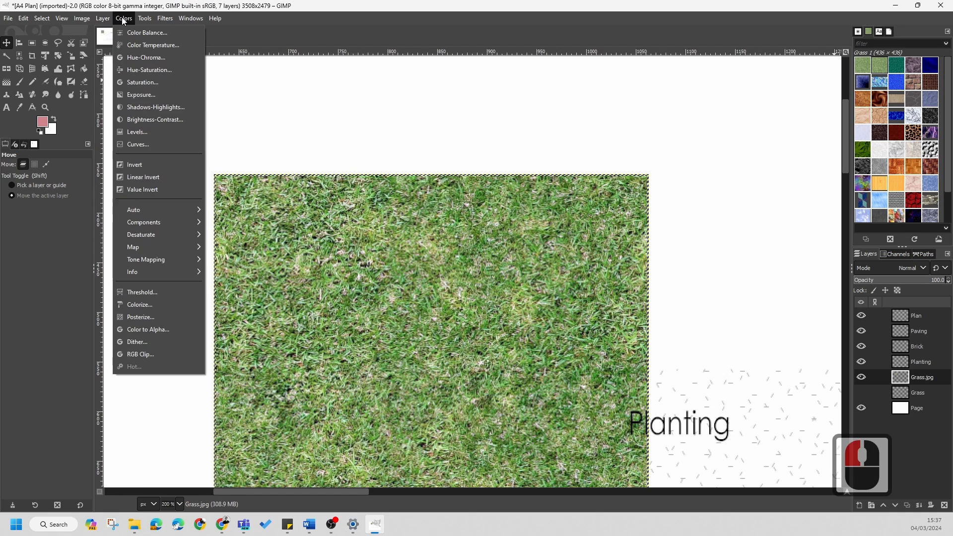
click(146, 18)
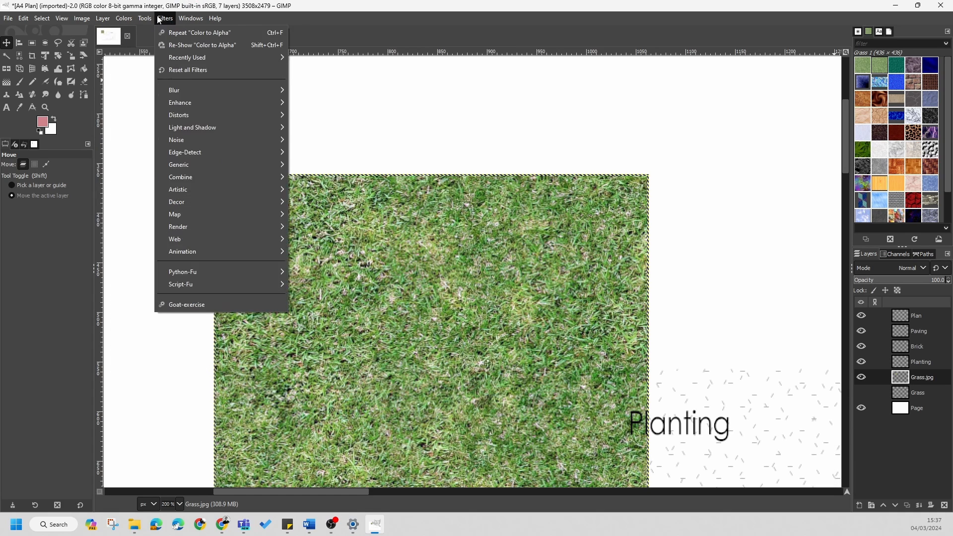
mouse_move(198, 19)
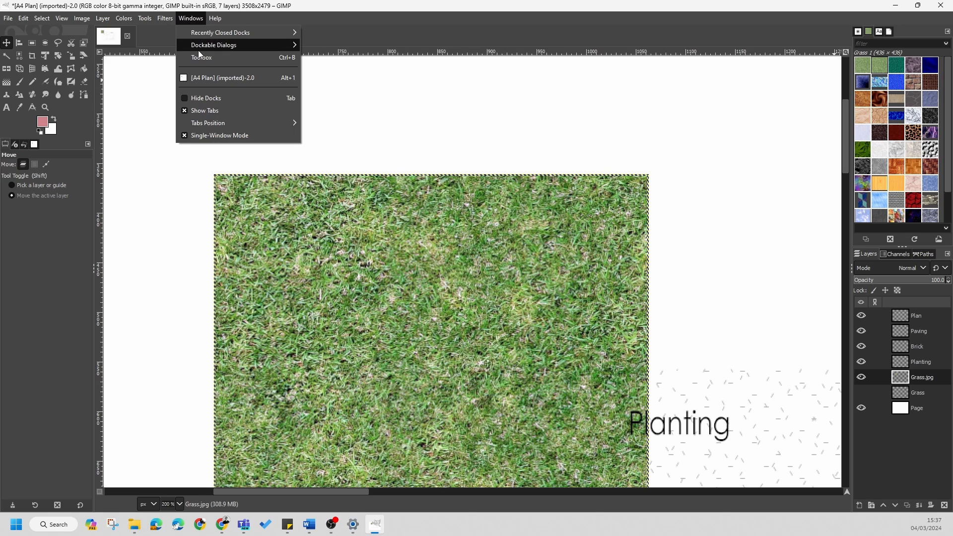
mouse_move(239, 45)
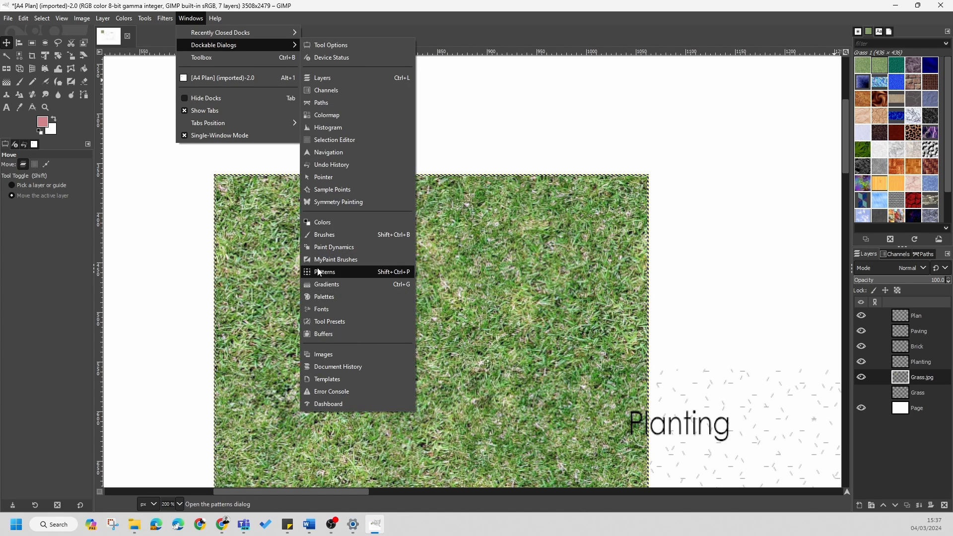
click(321, 272)
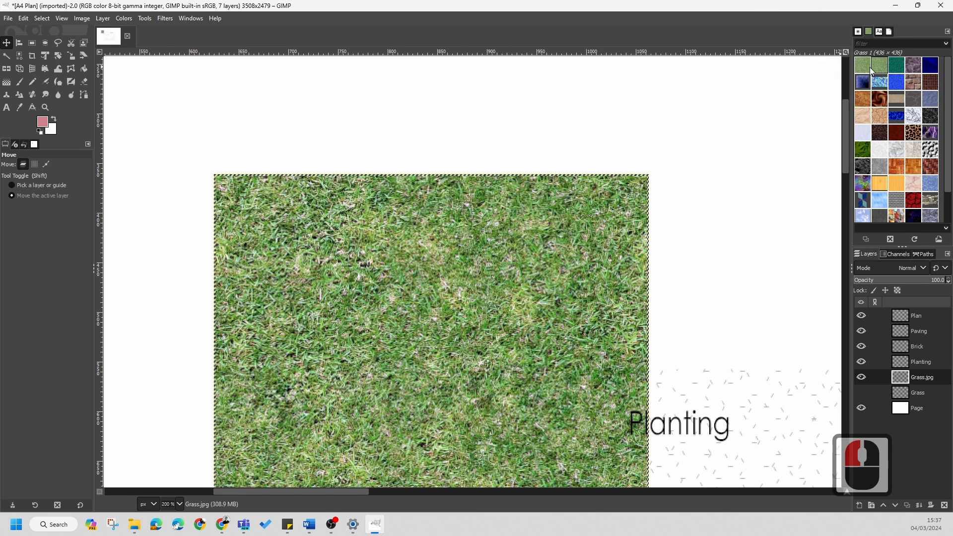
- Compare the Clipboard Image and Grass 1 patterns and make Grass 1 the active pattern
click(886, 67)
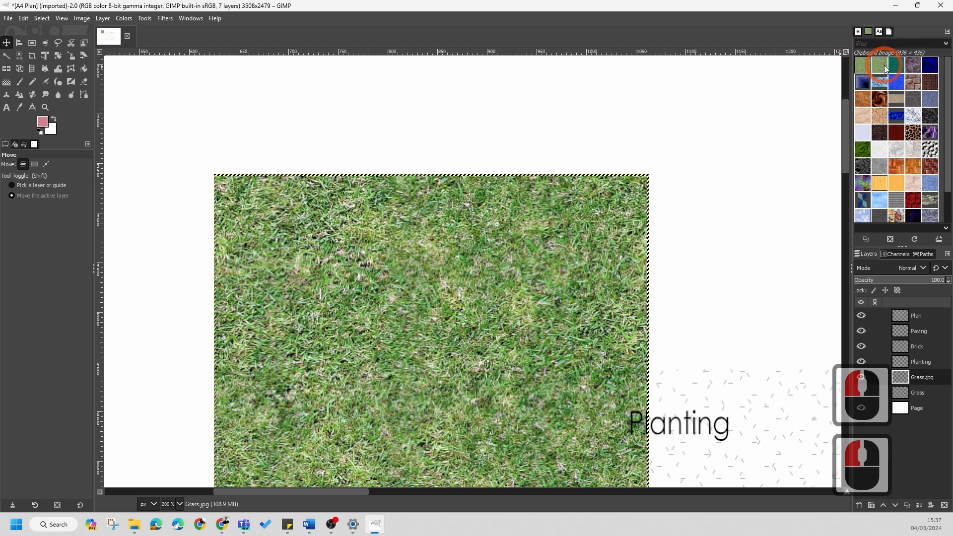
click(885, 68)
click(865, 68)
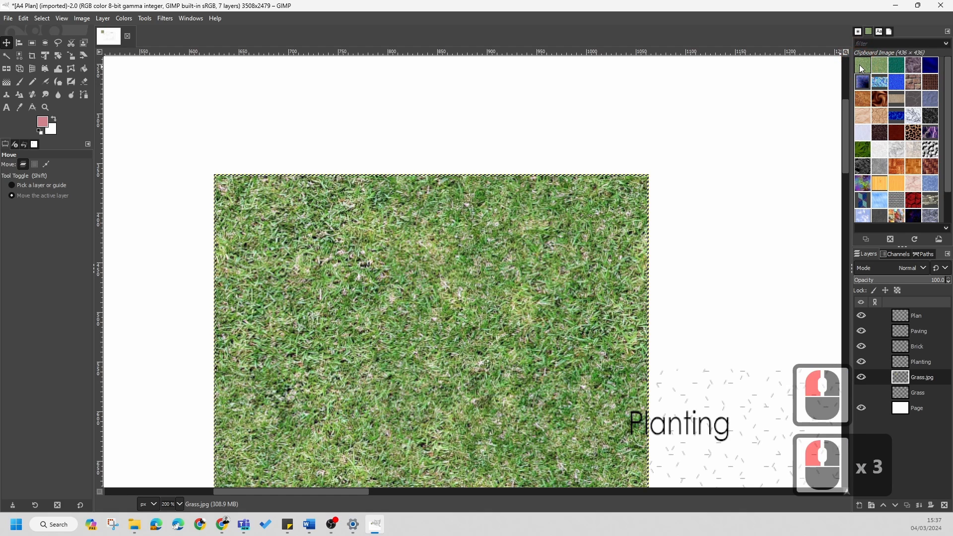
click(862, 69)
click(886, 69)
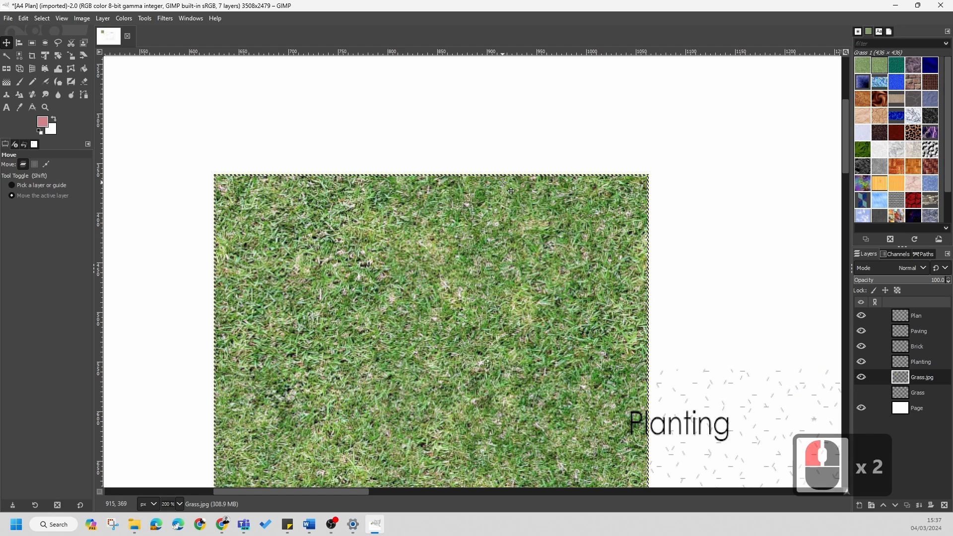
- Delete the Grass.jpg layer and clear the remaining square selection
double_click(924, 380)
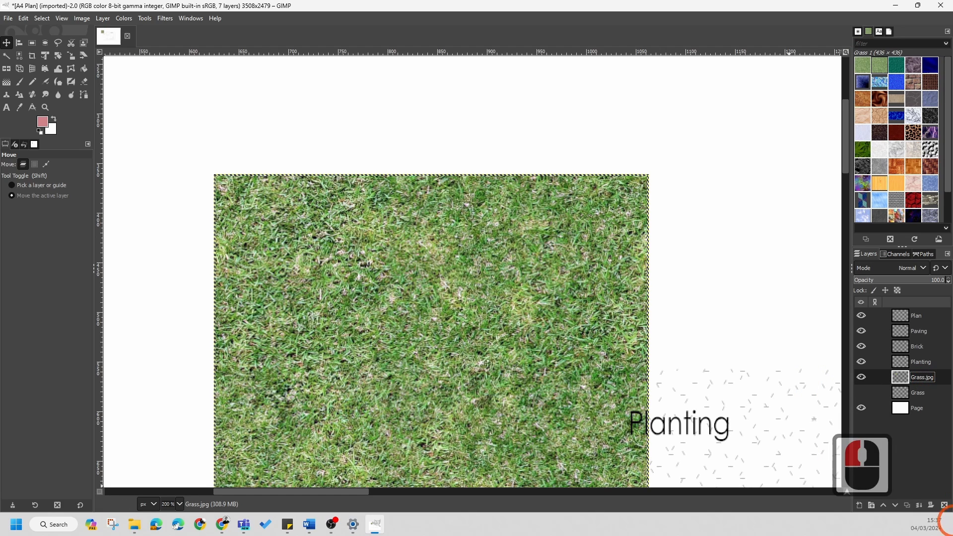
click(945, 506)
ctrl+scroll(445, 312, down, 6)
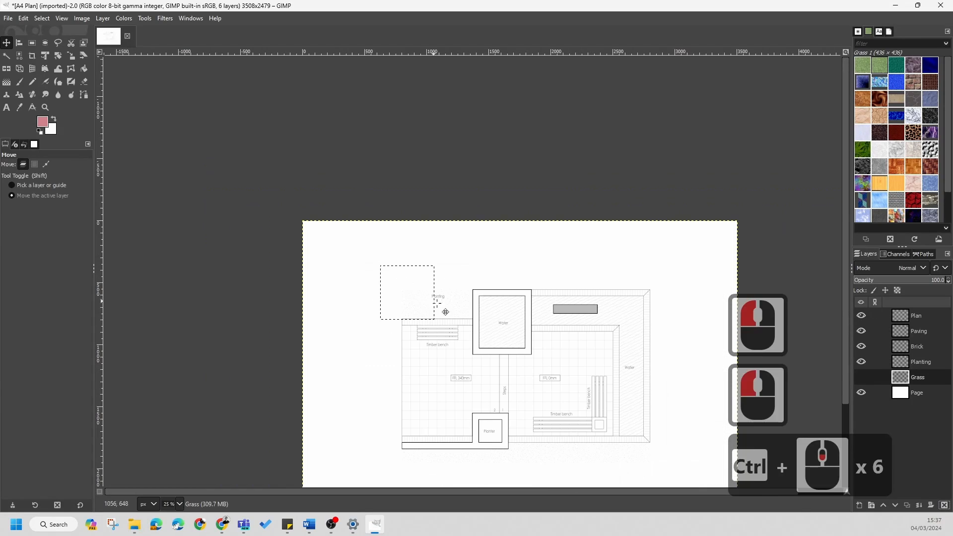
right_click(418, 301)
click(439, 340)
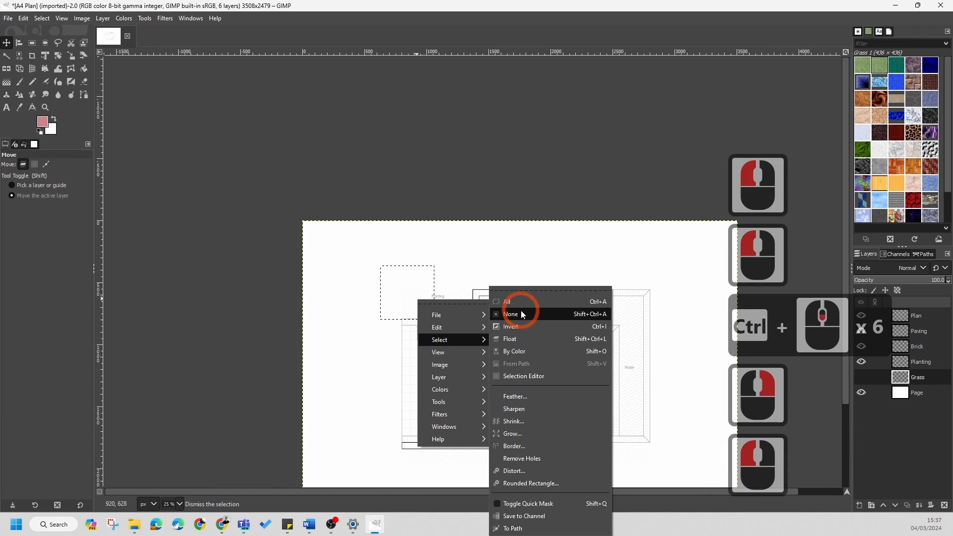
click(522, 307)
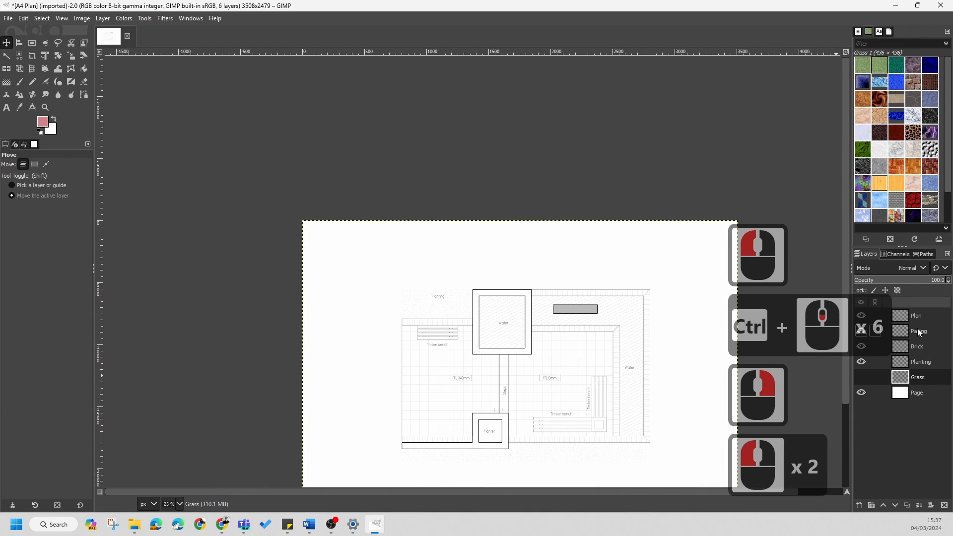
- Draw a rectangular selection of about 2811 × 1872 px around the whole garden plan, leaving a margin on every side
scroll(517, 449, up, 3)
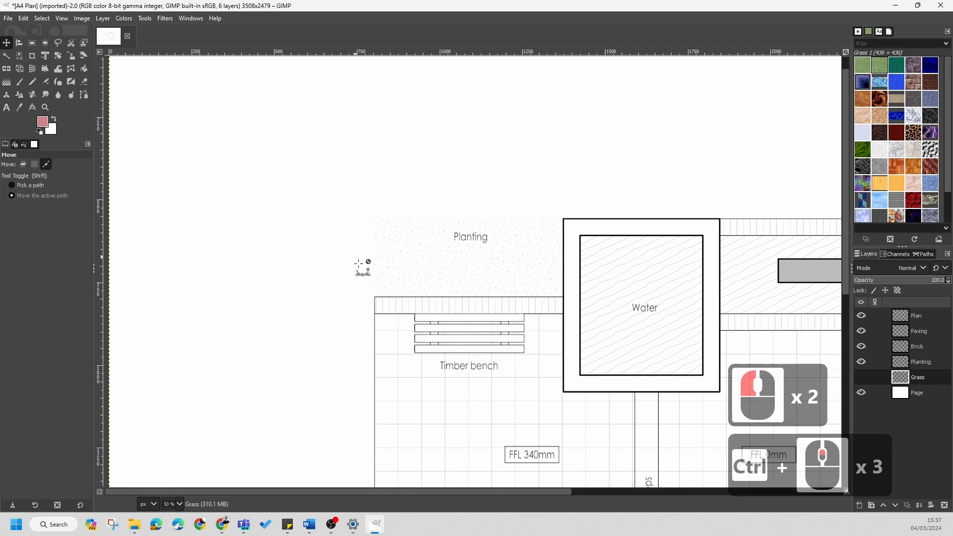
scroll(621, 273, down, 1)
scroll(393, 217, down, 3)
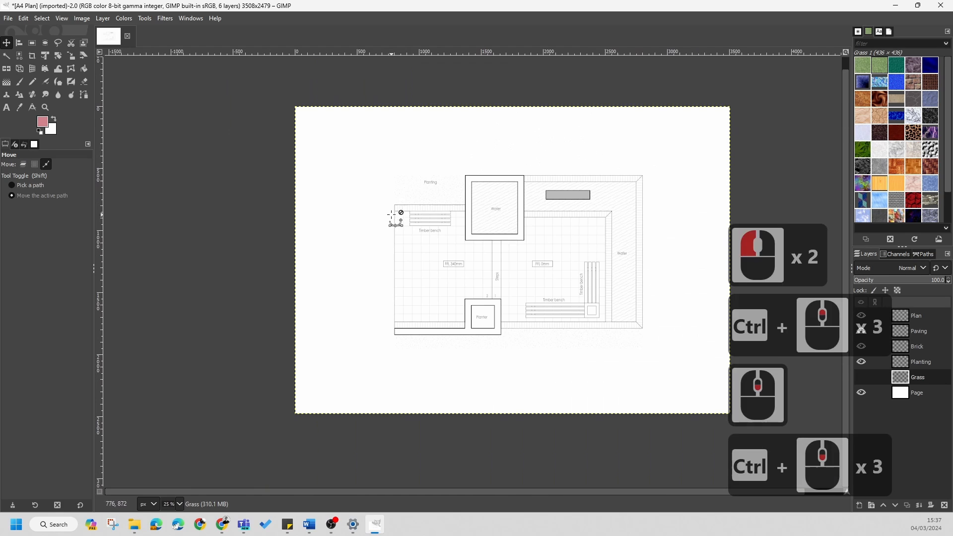
scroll(448, 325, up, 1)
scroll(358, 270, down, 1)
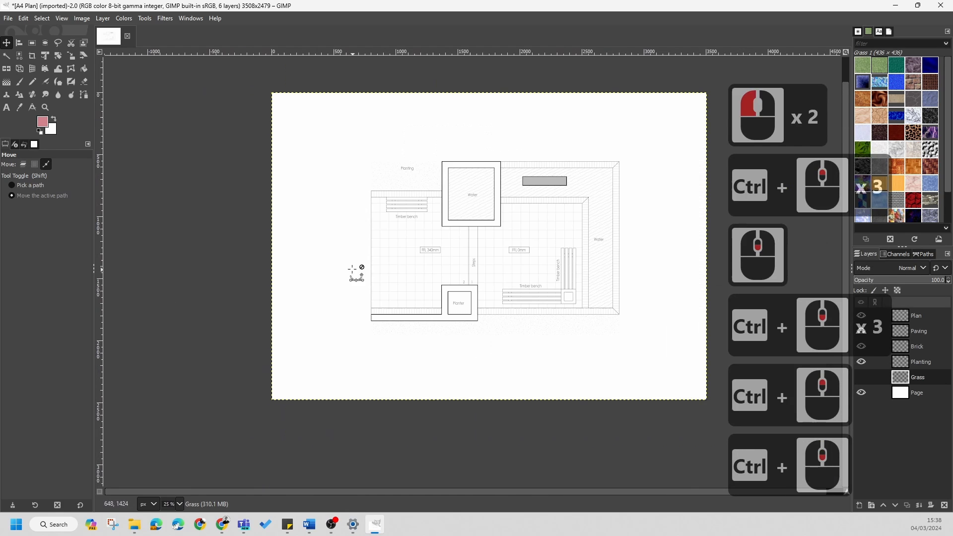
scroll(550, 180, up, 1)
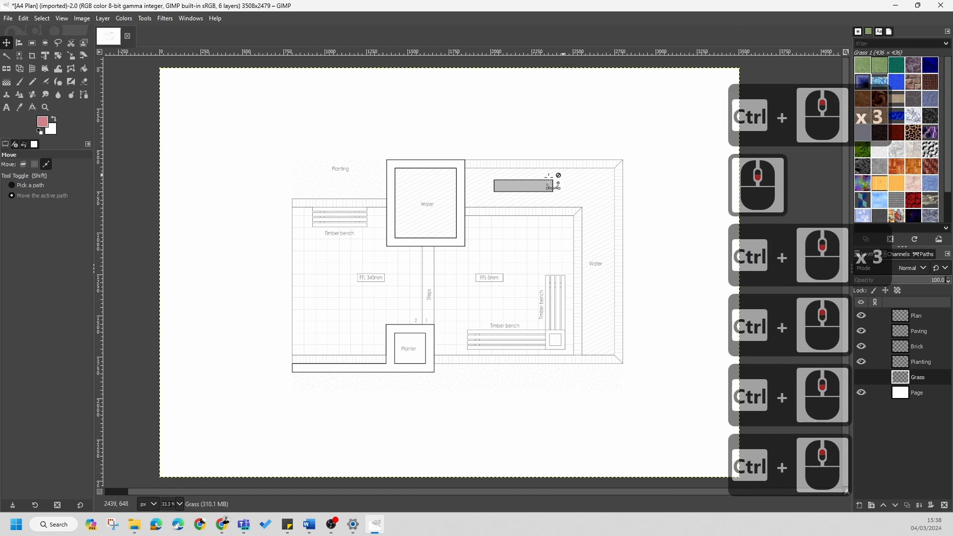
click(32, 42)
drag(233, 119, 698, 429)
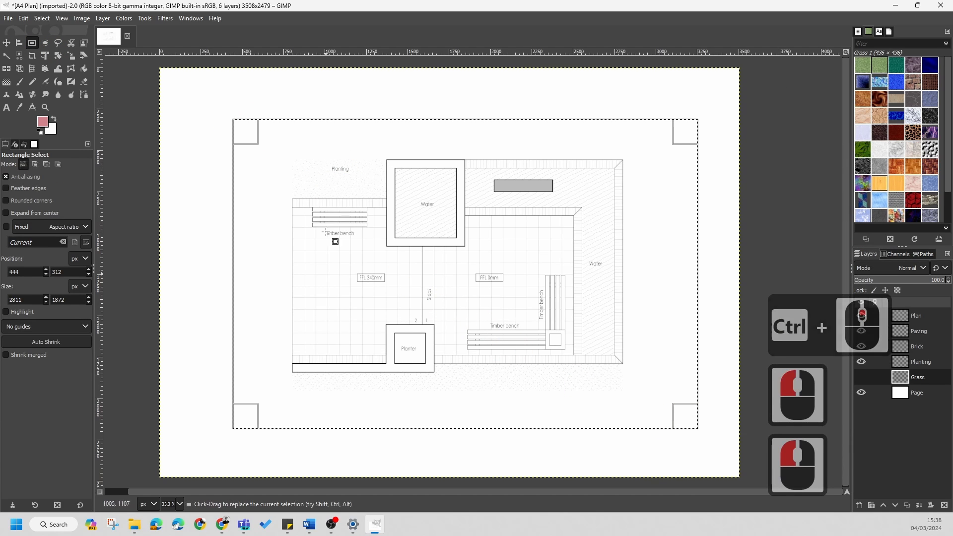
scroll(318, 203, up, 3)
scroll(315, 201, down, 4)
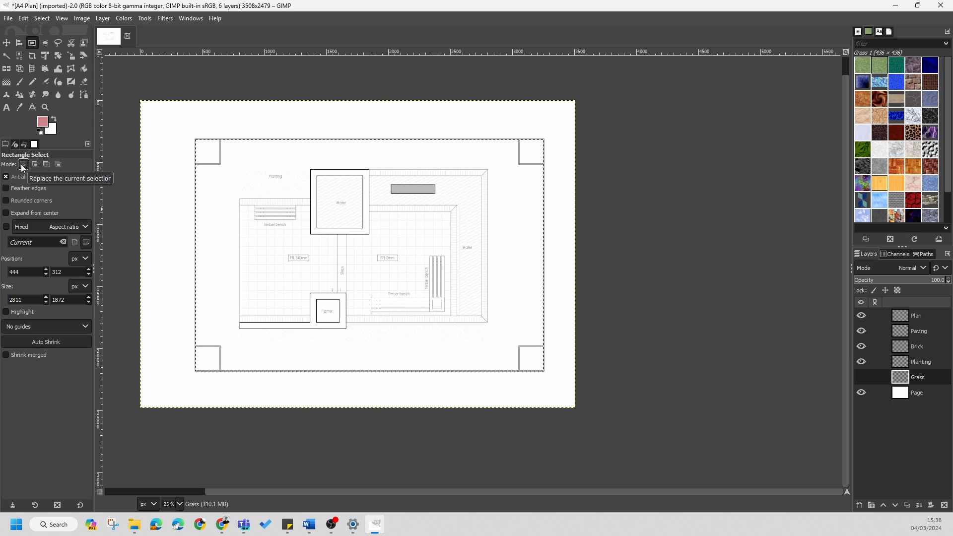
drag(169, 176, 219, 266)
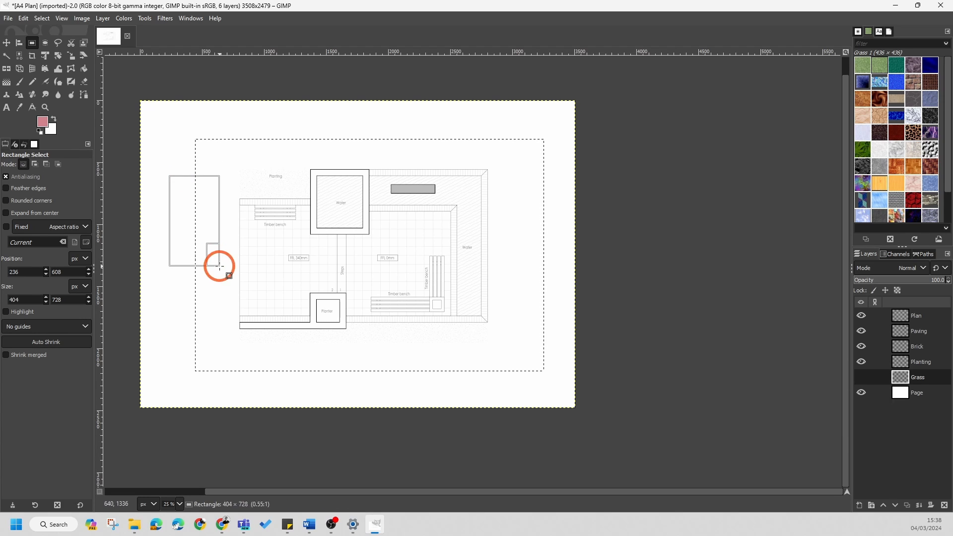
key(ctrl+z)
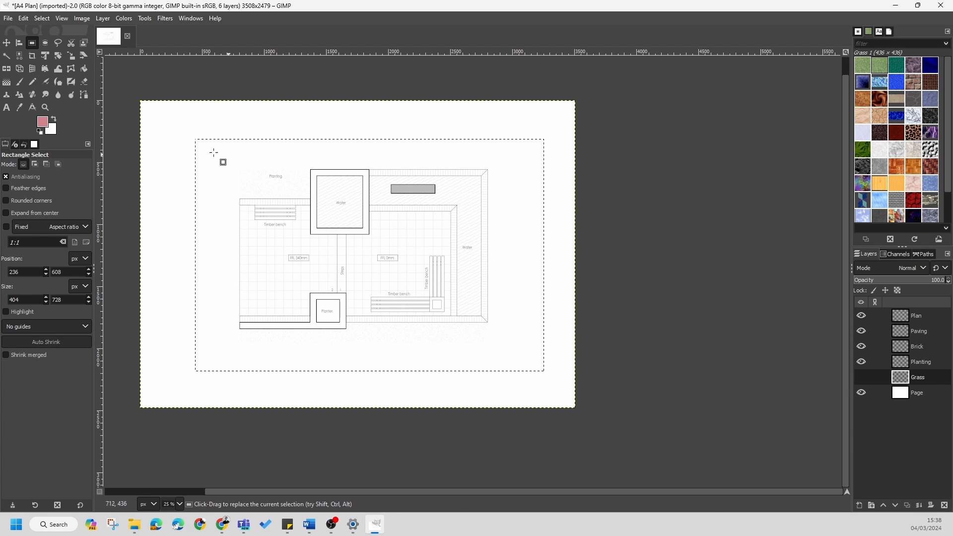
- Subtract a rectangle of about 416 × 307 px from the selection, starting at the upper-left outer corner of the large water feature
ctrl+scroll(282, 199, up, 2)
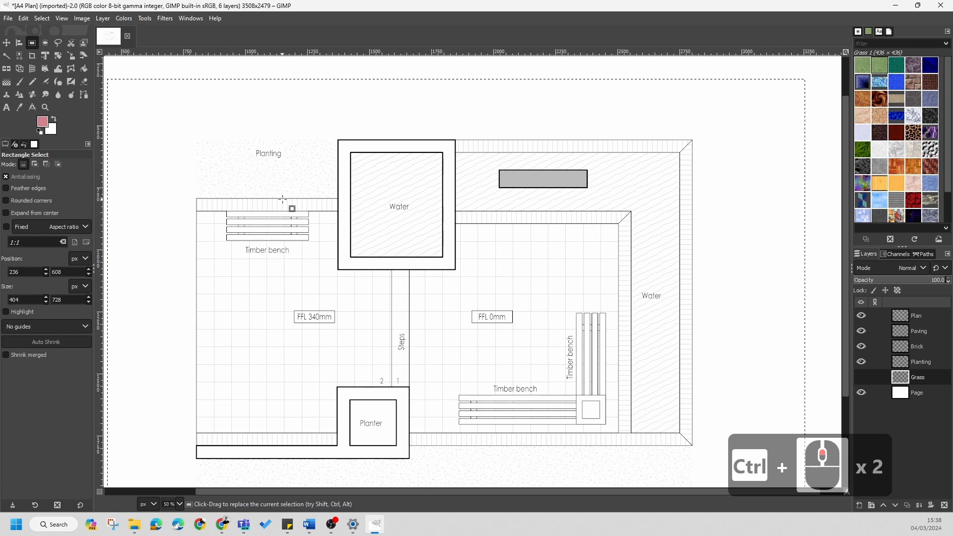
key(ctrl)
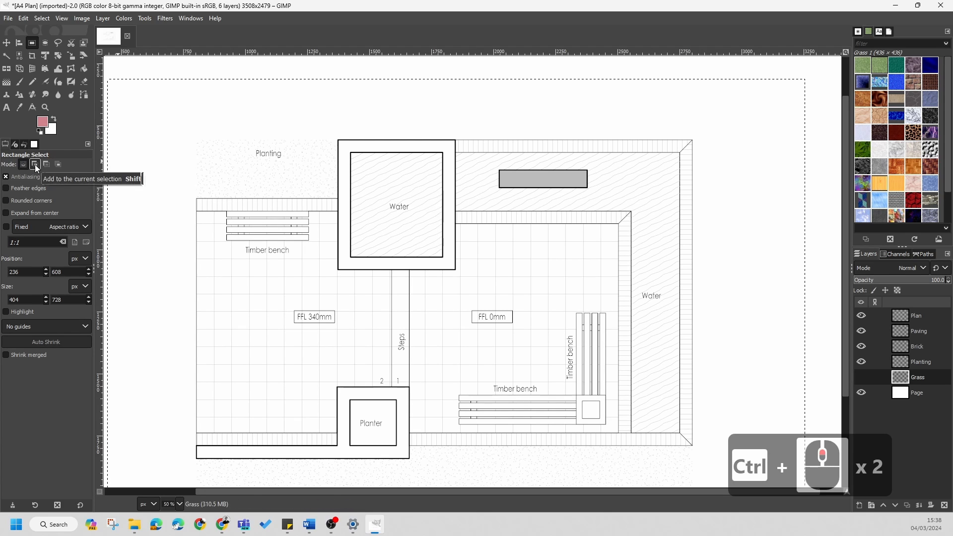
key(ctrl)
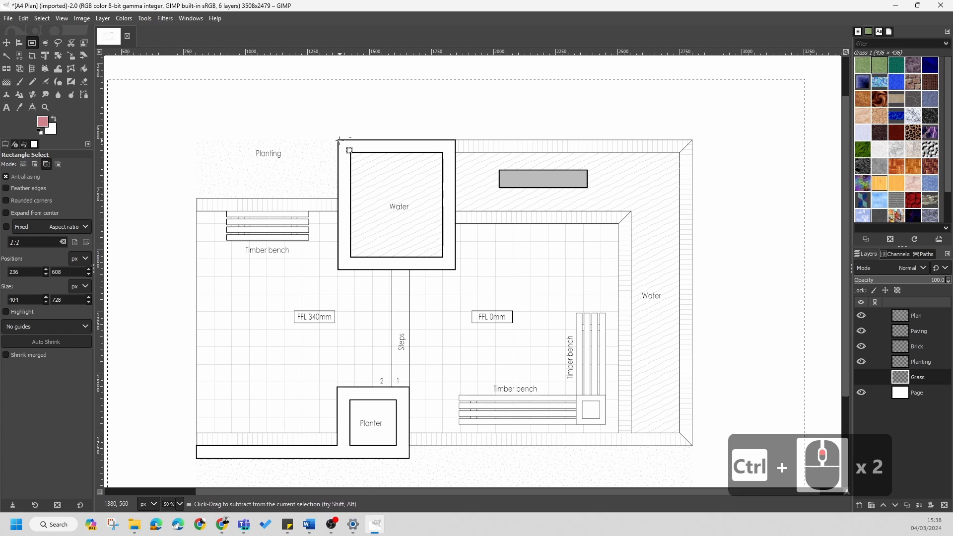
ctrl+scroll(340, 142, up, 4)
drag(329, 133, 743, 438)
shift+scroll(432, 230, down, 4)
ctrl+scroll(404, 226, down, 6)
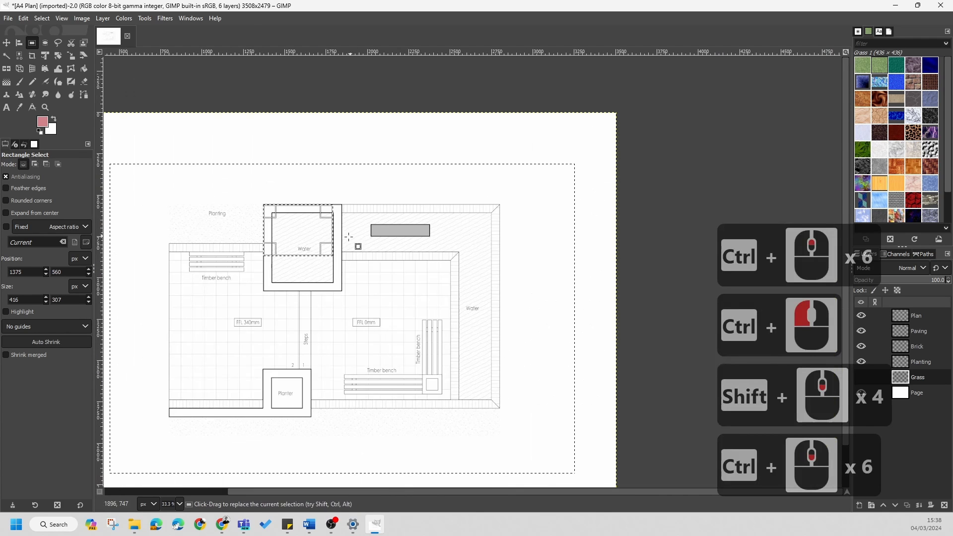
- Extend the subtracted rectangle to the outer edge of the plan's right-hand brick border, making it 1427 px wide
ctrl+scroll(324, 256, up, 2)
drag(323, 256, 674, 249)
ctrl+scroll(688, 227, up, 4)
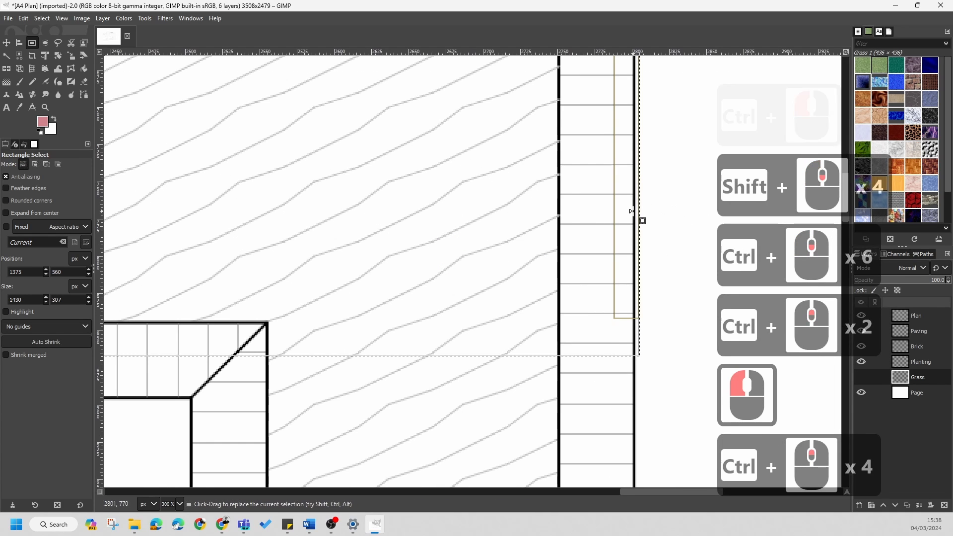
drag(633, 211, 629, 212)
click(628, 213)
ctrl+scroll(373, 164, down, 6)
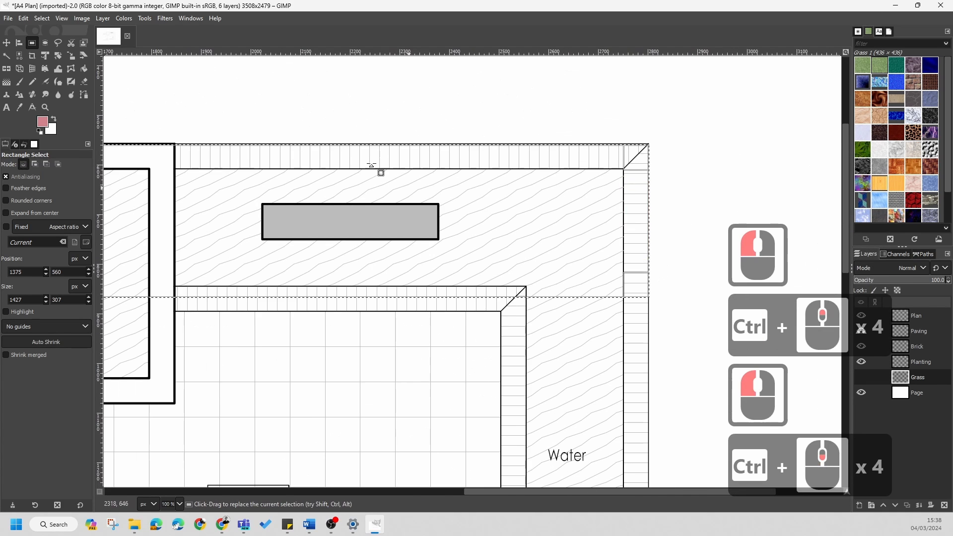
- Fine-tune the subtracted rectangle's left edge to x 1374 along the water feature's outer line, making it 1428 px wide
ctrl+scroll(270, 196, up, 5)
drag(277, 230, 272, 231)
click(273, 231)
ctrl+scroll(253, 159, down, 9)
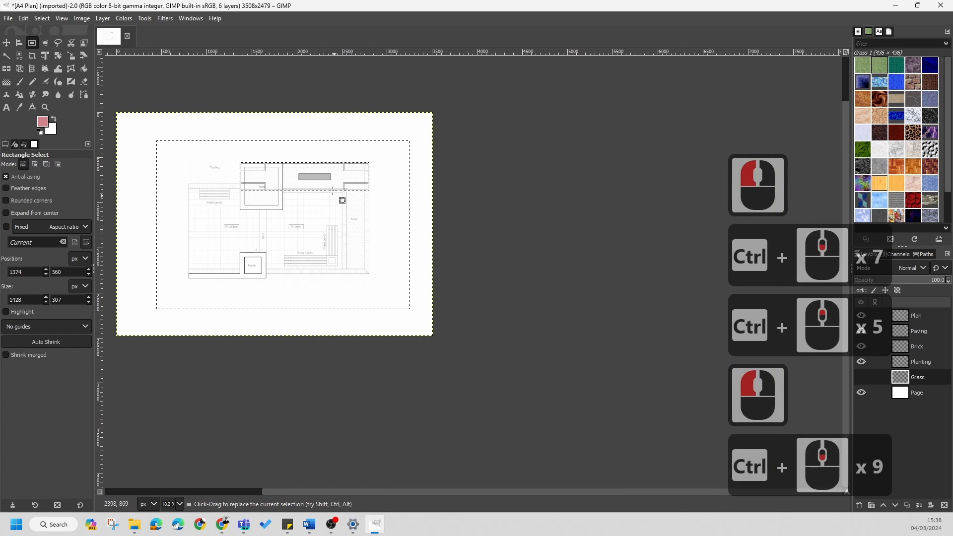
- Extend the subtracted rectangle down to the outer line of the bottom brick border, making it 1229 px high
drag(328, 188, 313, 262)
ctrl+scroll(298, 283, up, 4)
ctrl+scroll(313, 262, up, 7)
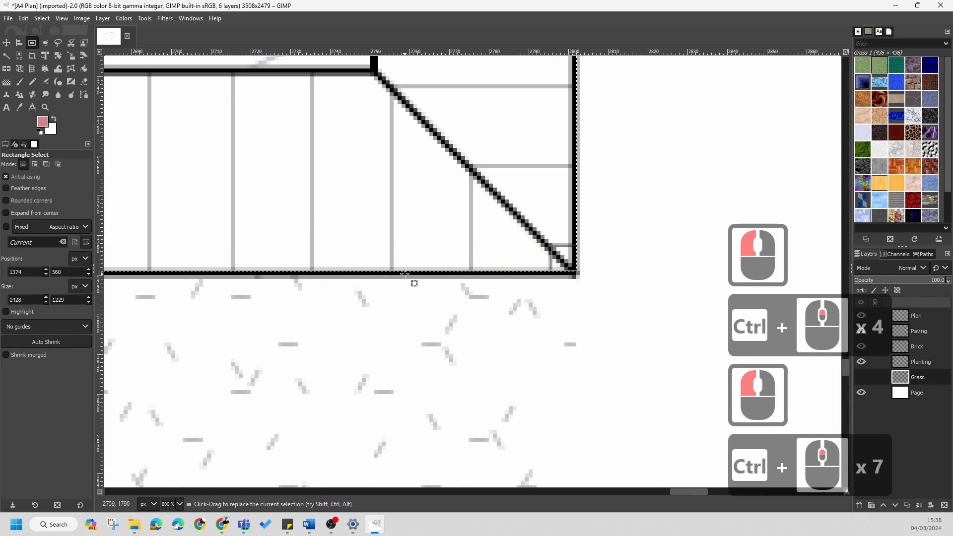
ctrl+scroll(405, 273, down, 14)
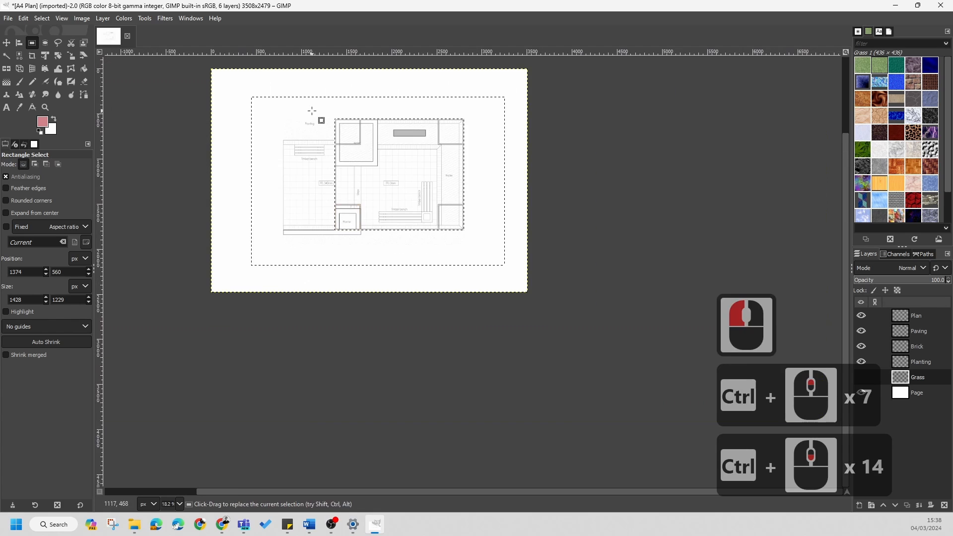
- Commit the subtracted rectangle and subtract another of about 583 × 243 px, starting at the brick edging's outer corner above the upper timber bench
ctrl+scroll(318, 124, up, 2)
scroll(273, 159, up, 1)
ctrl+scroll(272, 222, up, 4)
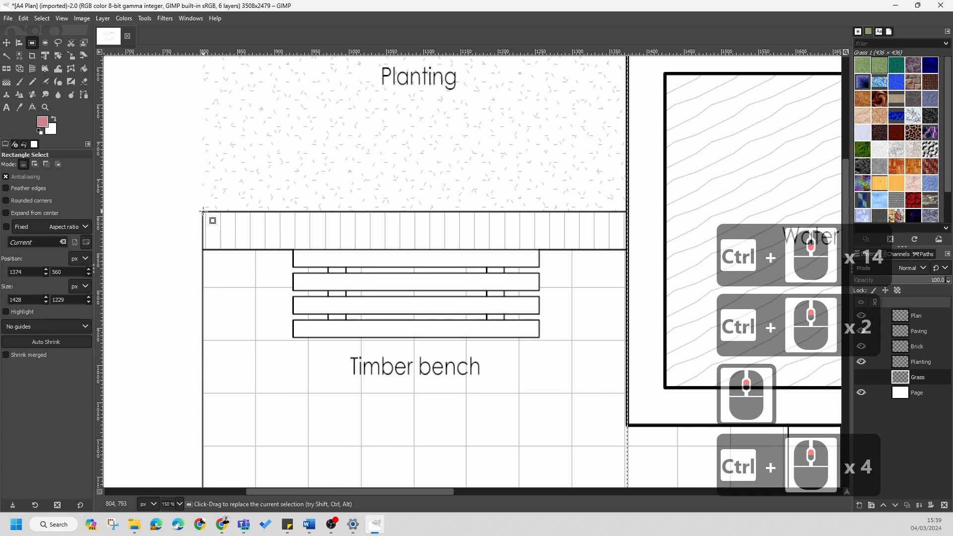
key(Return)
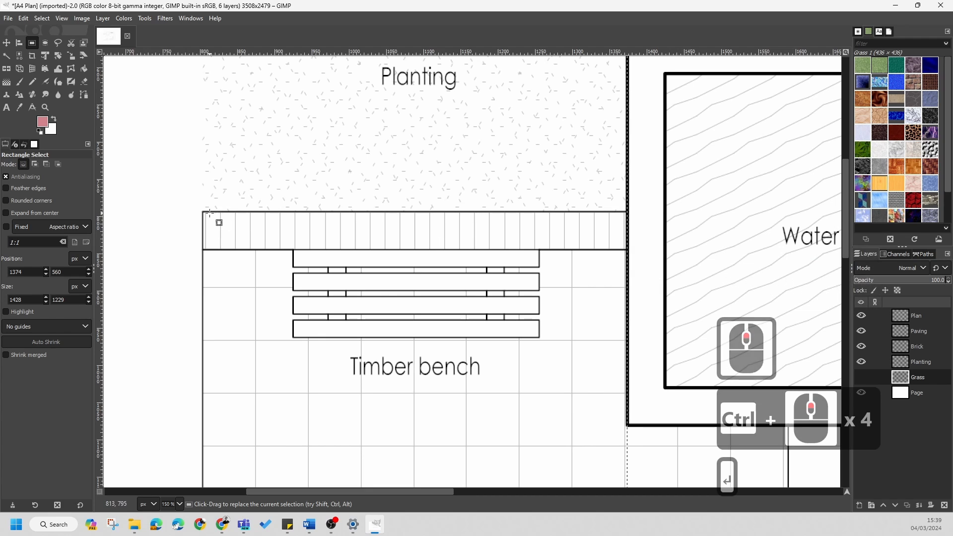
key(shift)
key(ctrl)
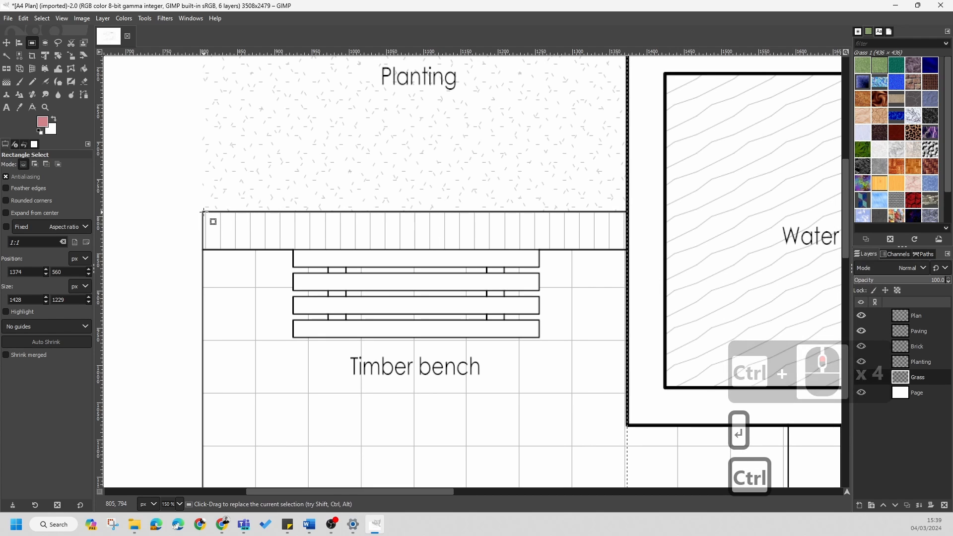
drag(204, 213, 639, 395)
scroll(507, 270, down, 4)
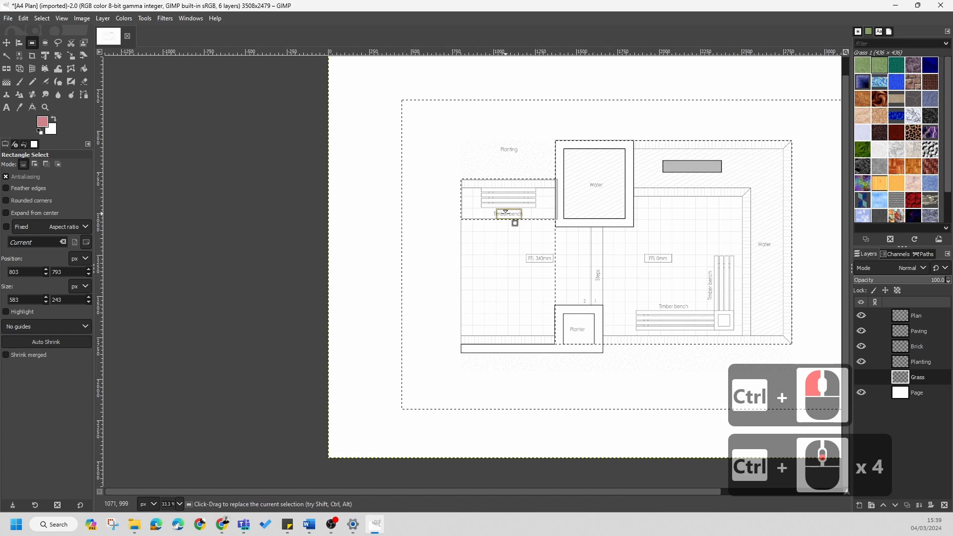
- Extend the second subtracted rectangle down to the outer line of the lower wall beside the planter, making it 1048 px high
drag(506, 213, 502, 375)
scroll(509, 345, up, 6)
scroll(462, 303, down, 5)
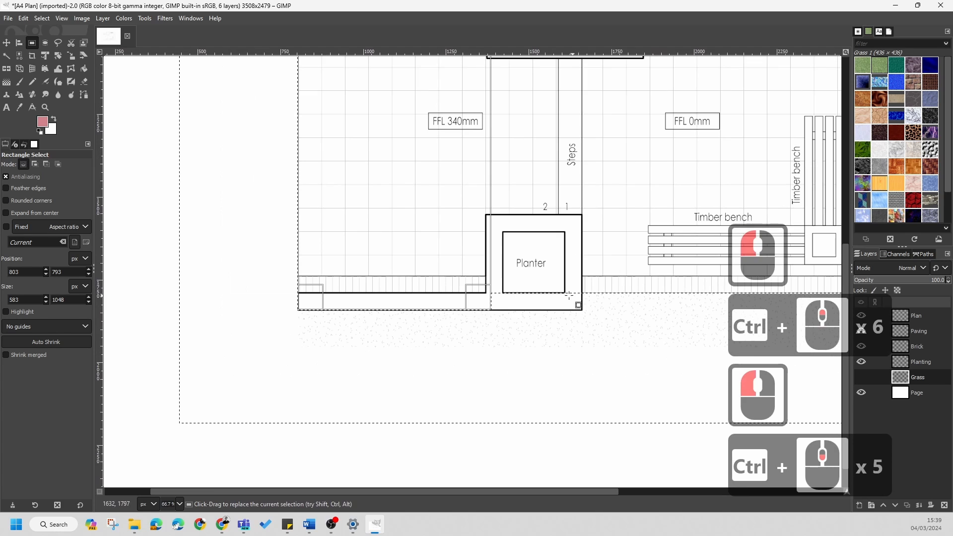
- Widen the second subtracted rectangle to the planter's far outer edge, making it 858 px wide, and commit it
drag(478, 263, 574, 283)
scroll(614, 321, up, 4)
scroll(445, 179, down, 10)
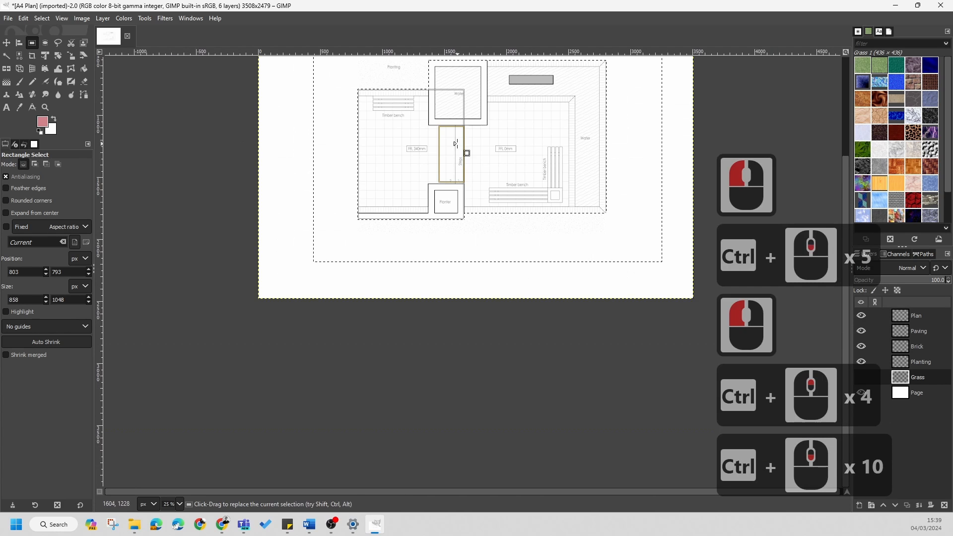
scroll(455, 144, up, 1)
key(Return)
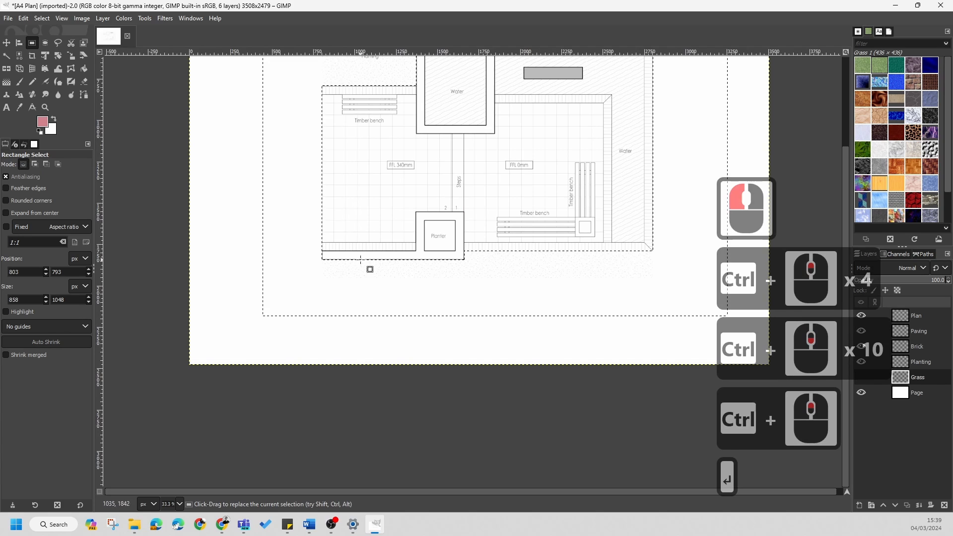
scroll(370, 269, down, 2)
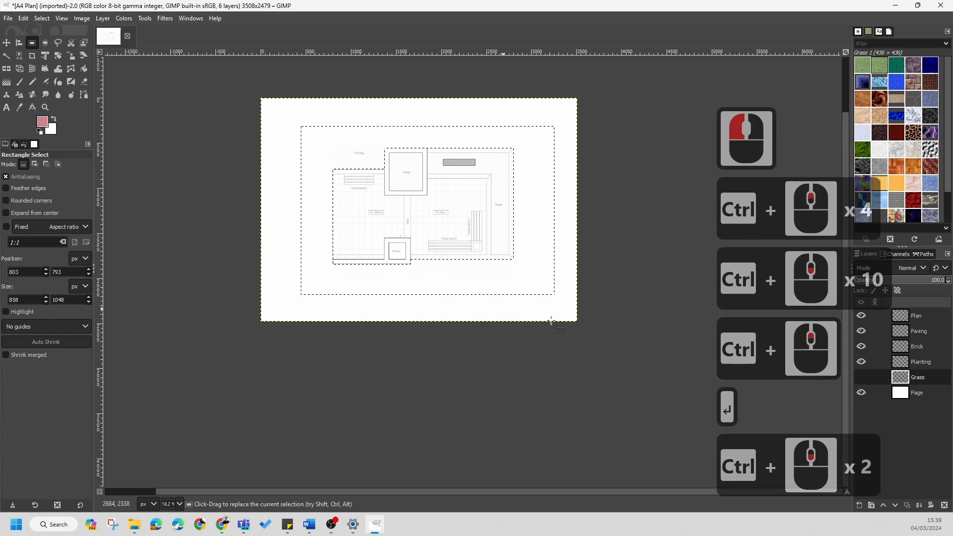
- Activate the Grass layer and set up the Clone tool to paint from the Grass 1 pattern instead of an image
click(861, 379)
scroll(496, 191, up, 2)
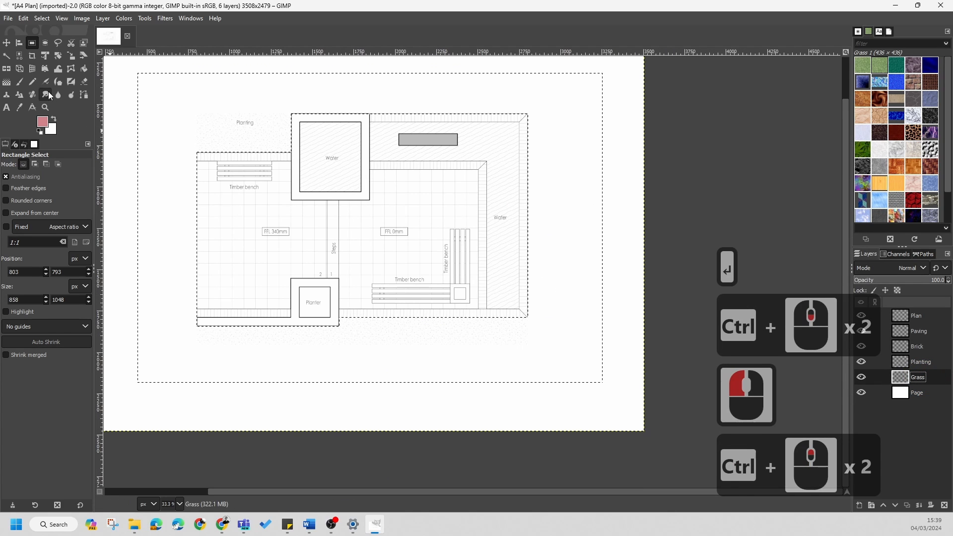
click(7, 95)
click(7, 94)
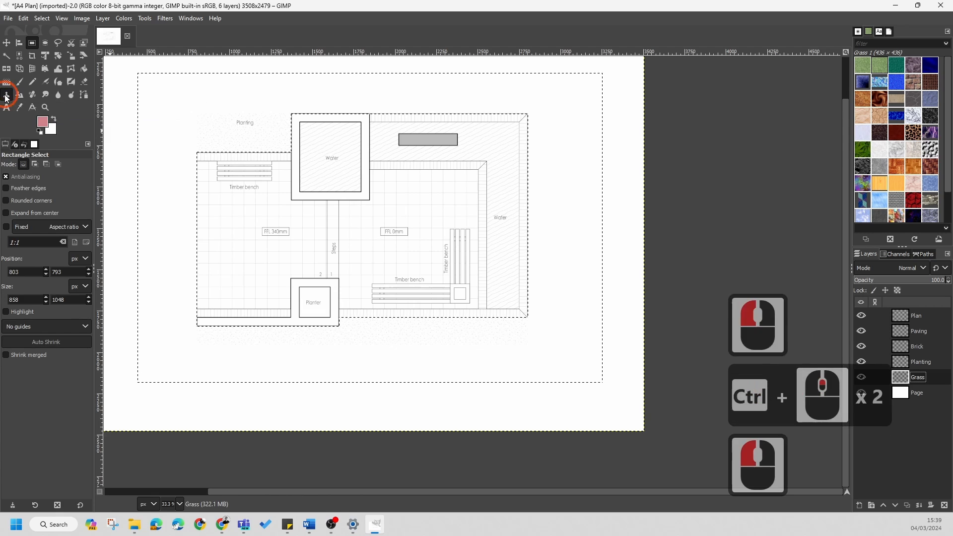
click(77, 373)
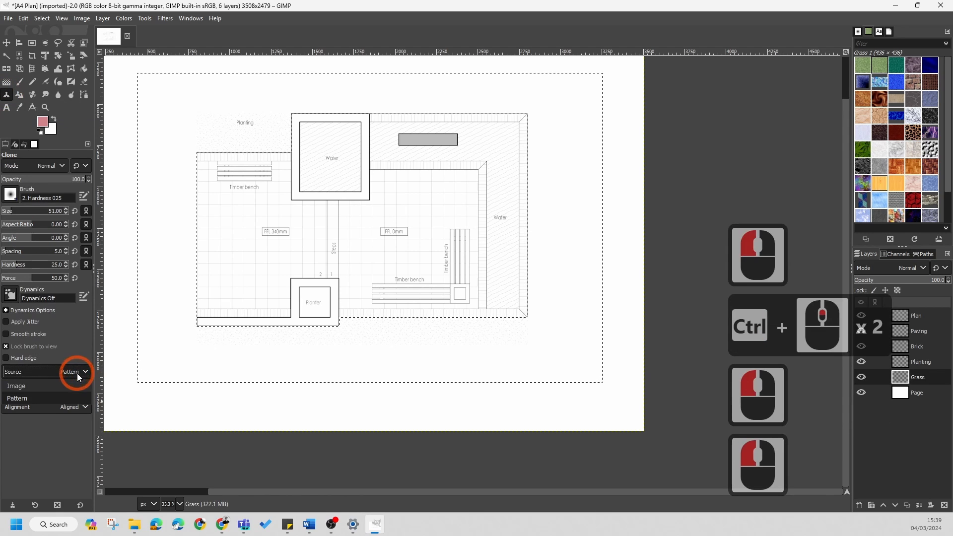
click(26, 384)
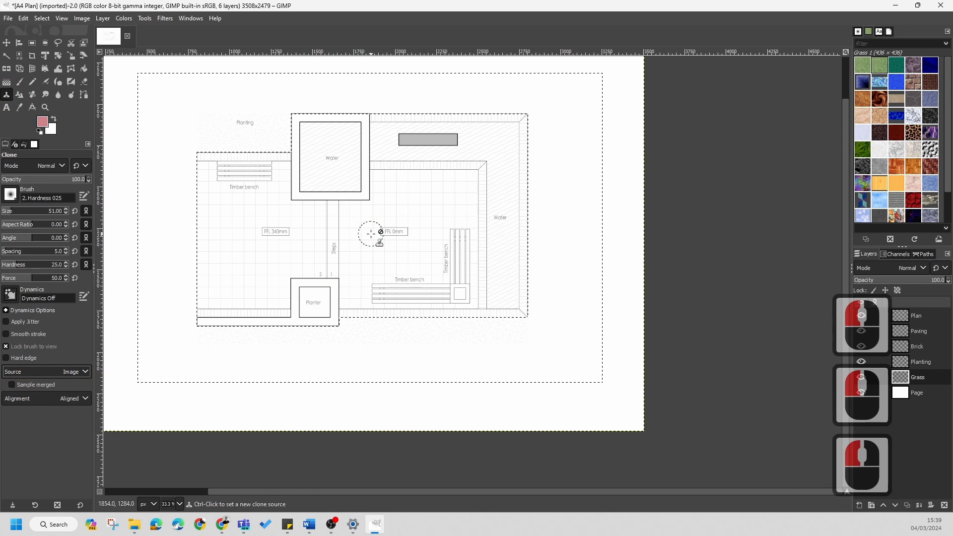
click(65, 372)
click(4, 393)
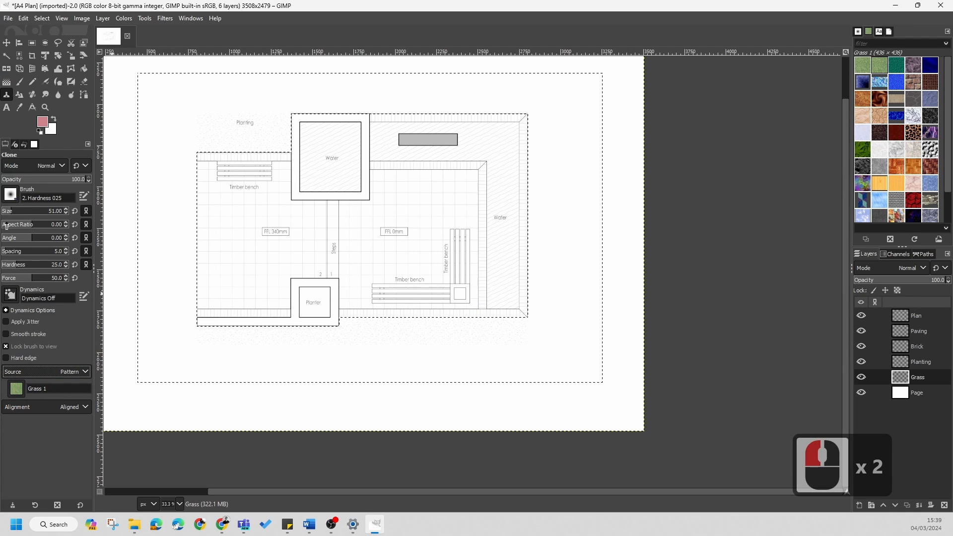
- Choose the 2. Hardness 075 brush for the Clone tool
click(9, 194)
click(35, 227)
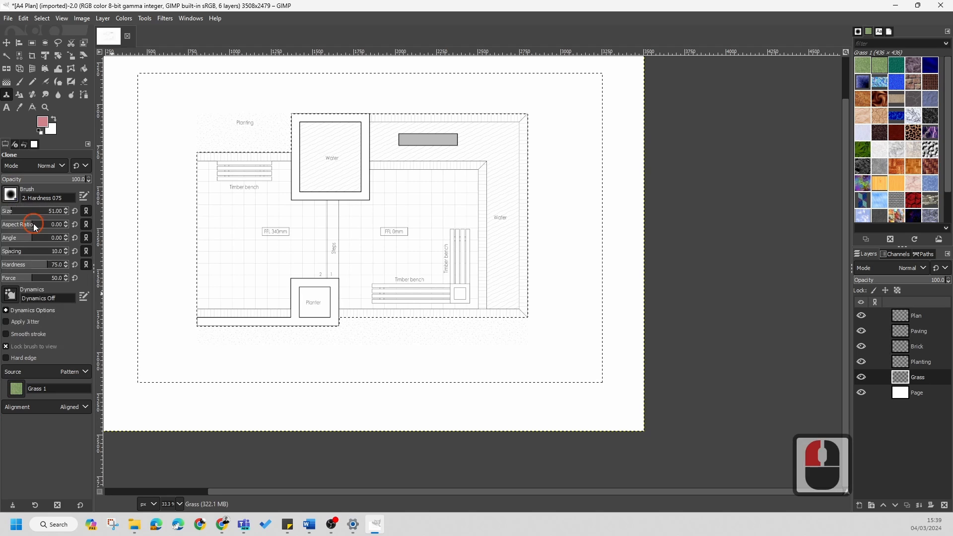
click(183, 283)
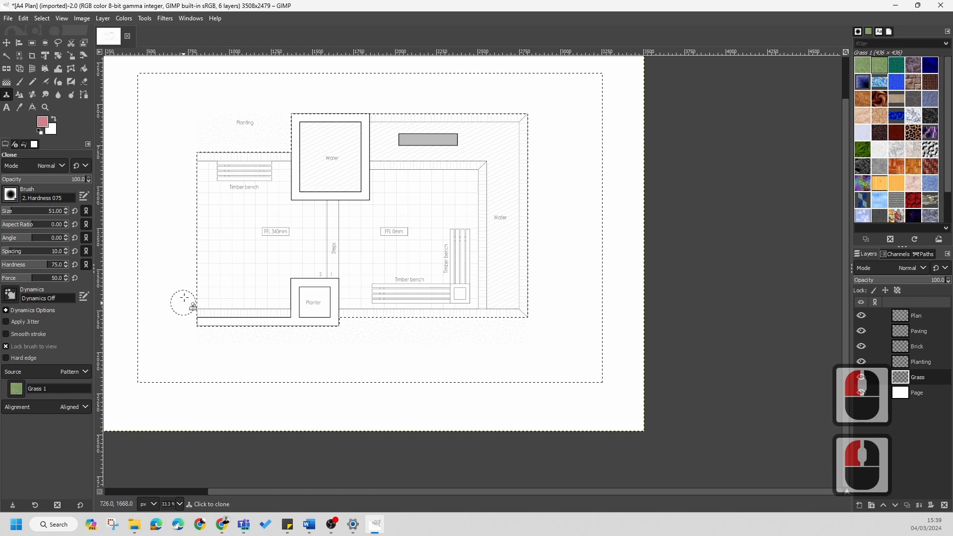
- Enlarge the clone brush to size 89 and paint grass freehand below, beside and above the garden plan
key(bracketright)
key(bracketright)
key(bracketright)
key(bracketright)
key(bracketright)
key(bracketright)
key(bracketright)
key(bracketright)
key(bracketright)
key(bracketright)
key(bracketright)
key(bracketright)
key(bracketright)
key(bracketright)
key(bracketright)
key(bracketright)
key(bracketright)
key(bracketright)
key(bracketright)
key(bracketright)
key(bracketright)
key(bracketright)
key(bracketright)
drag(197, 341, 206, 342)
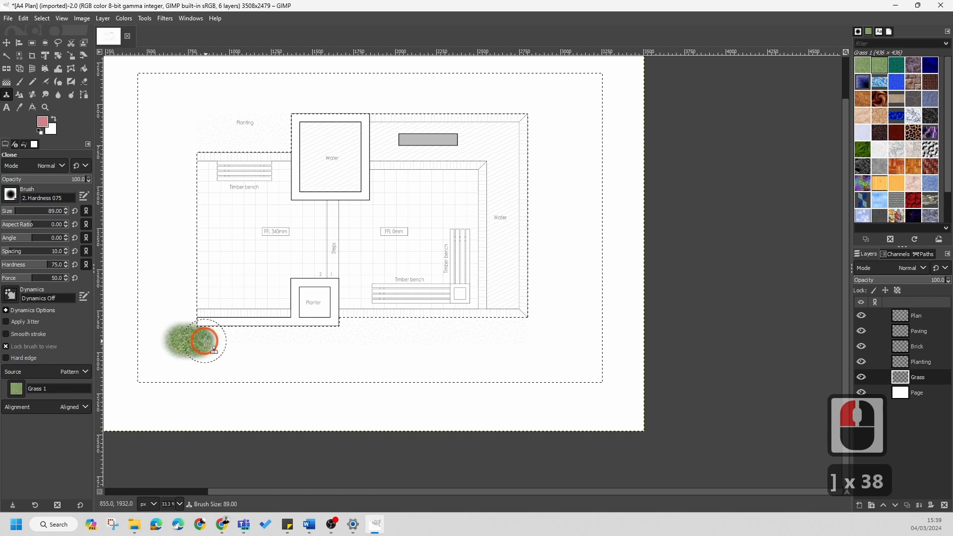
drag(347, 337, 313, 336)
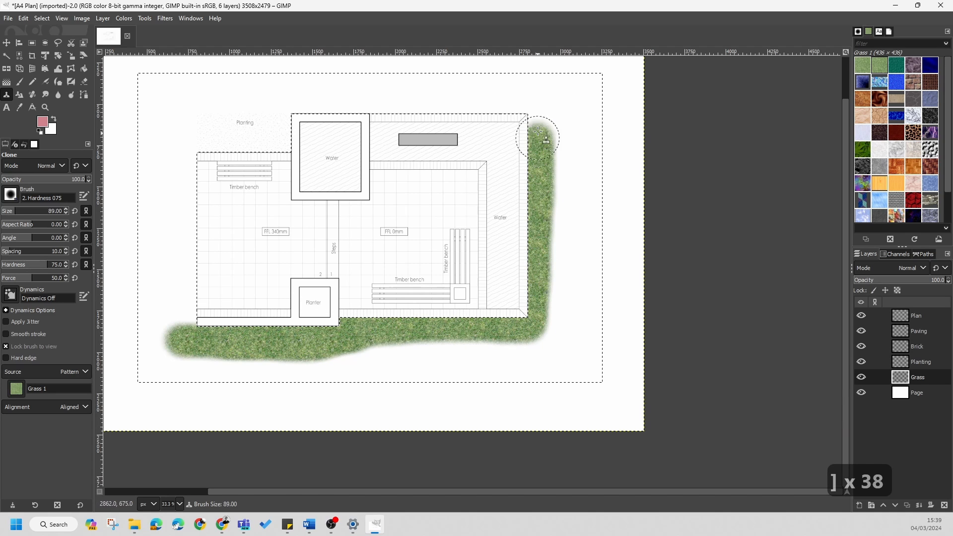
mouse_move(491, 118)
mouse_down()
mouse_move(330, 126)
mouse_move(255, 162)
mouse_up()
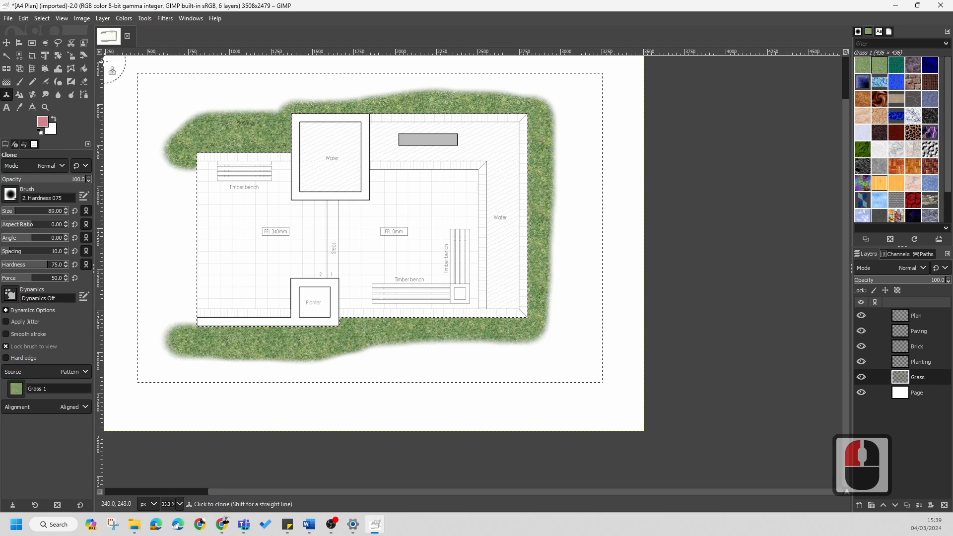
- Set Bucket Fill to the Grass 1 pattern and fill the unpainted part of the lawn selection
click(84, 69)
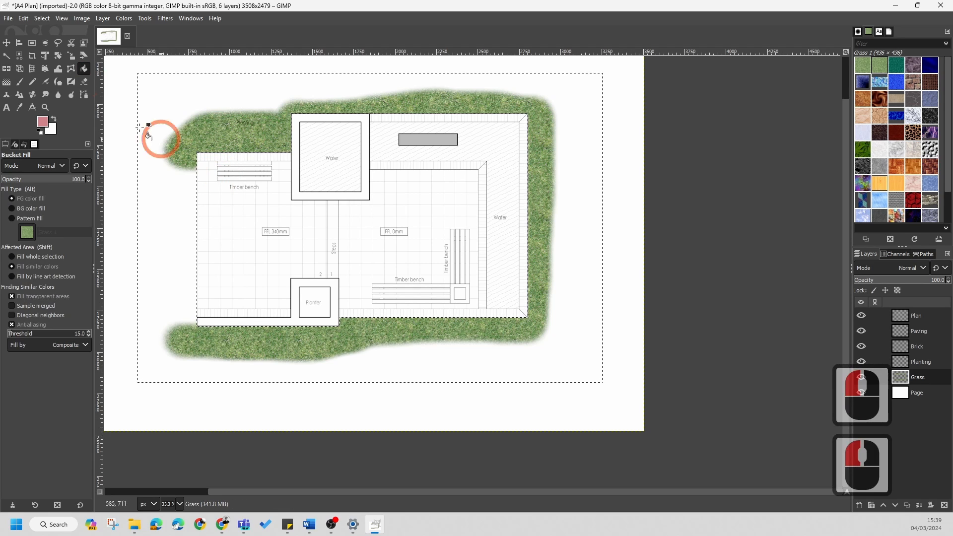
click(12, 218)
click(182, 117)
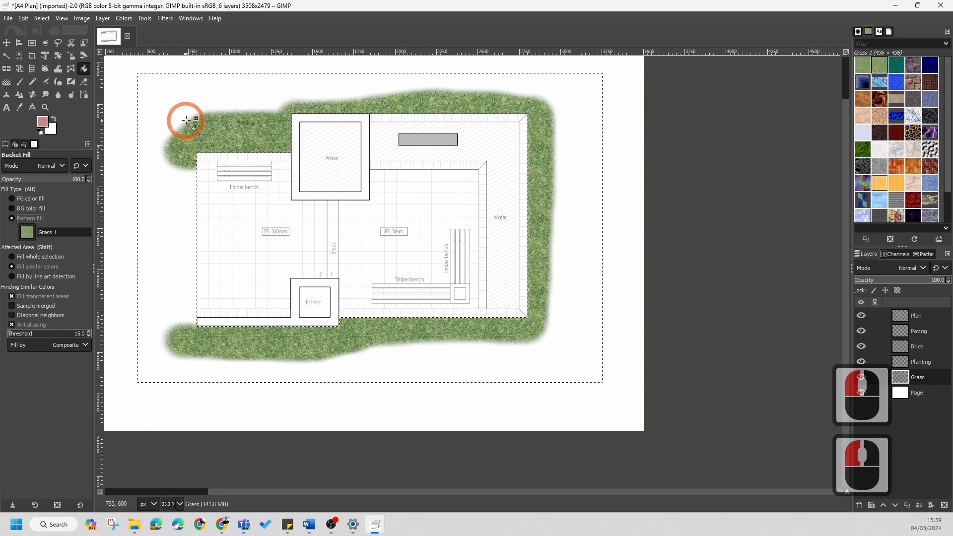
click(240, 202)
click(179, 205)
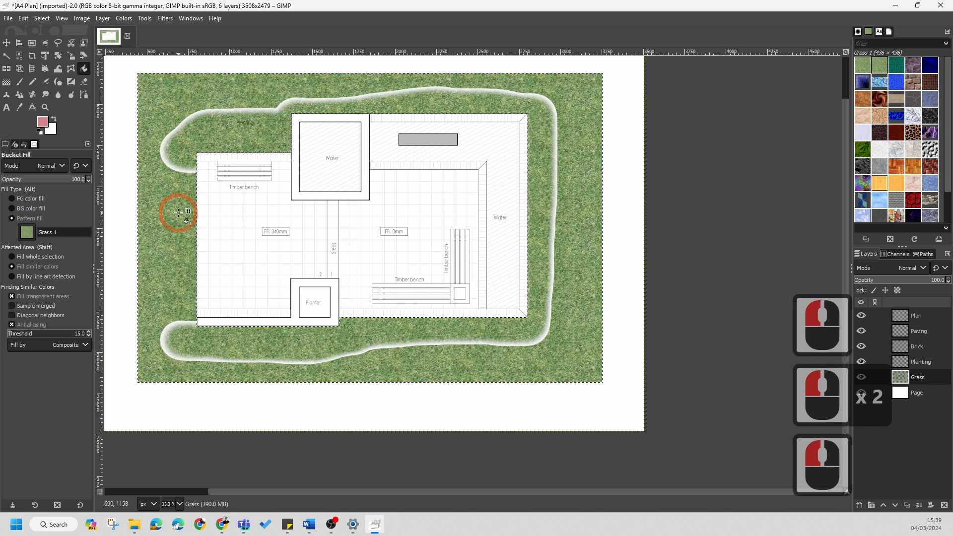
- Try to fill the pale seam between the cloned and filled grass with the Grass 1 pattern
click(179, 130)
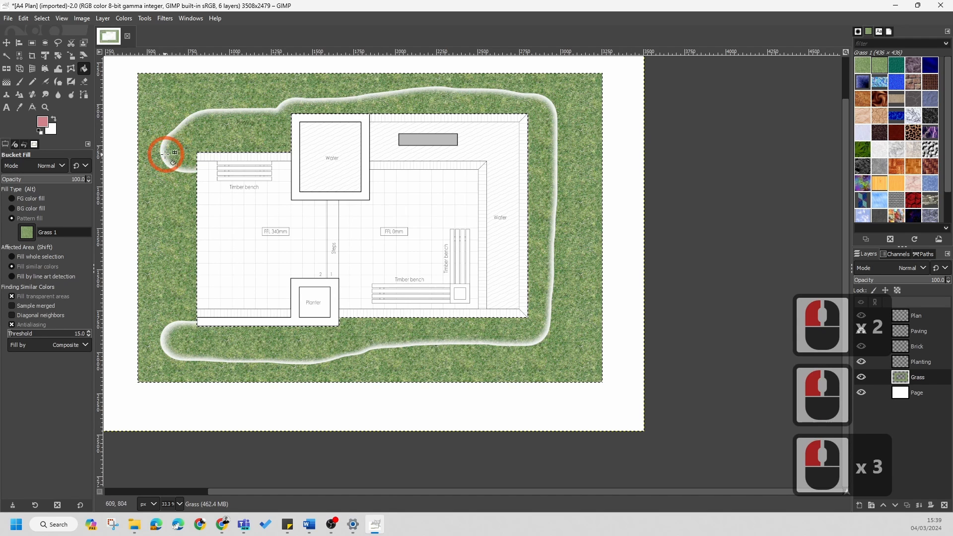
click(163, 214)
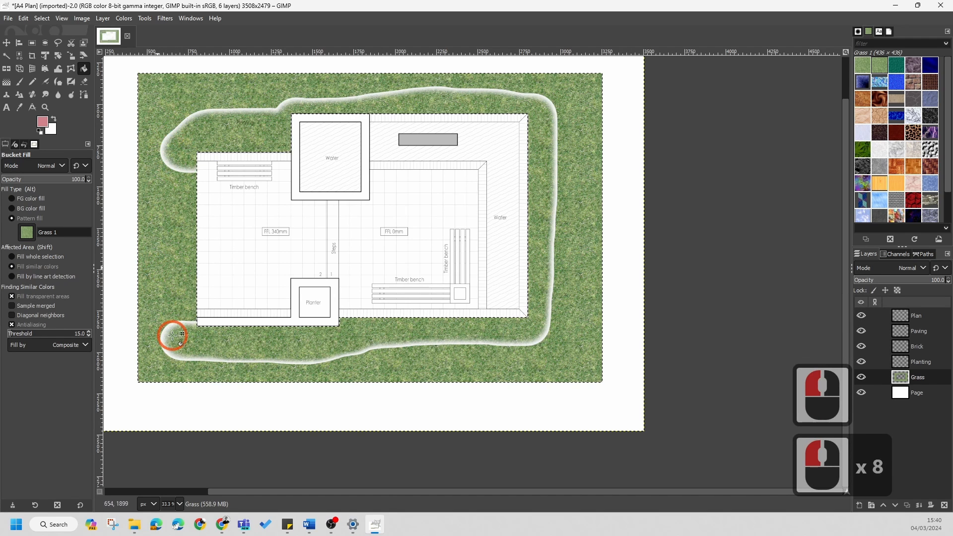
click(229, 351)
- Clear the selected area of the Grass layer and fill the entire lawn selection with the Grass 1 pattern
click(937, 502)
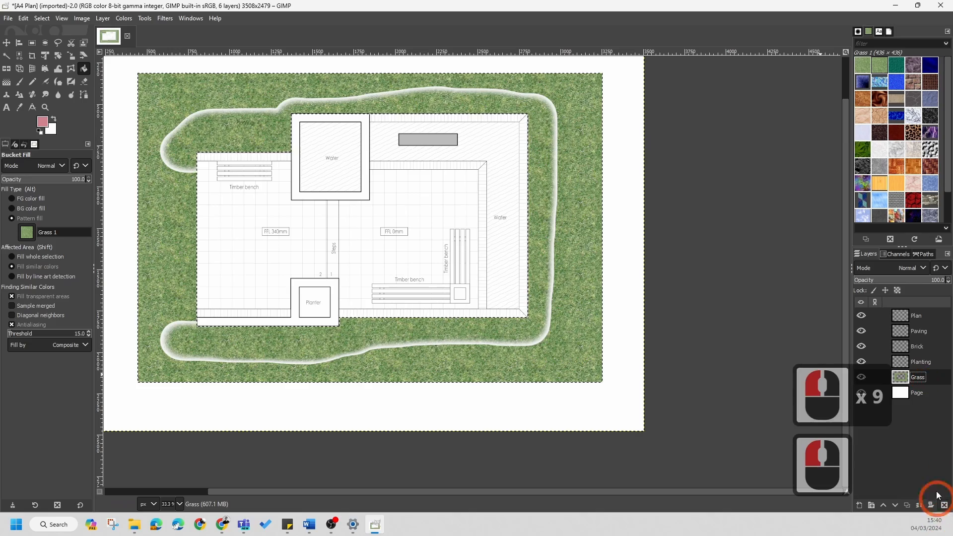
key(Delete)
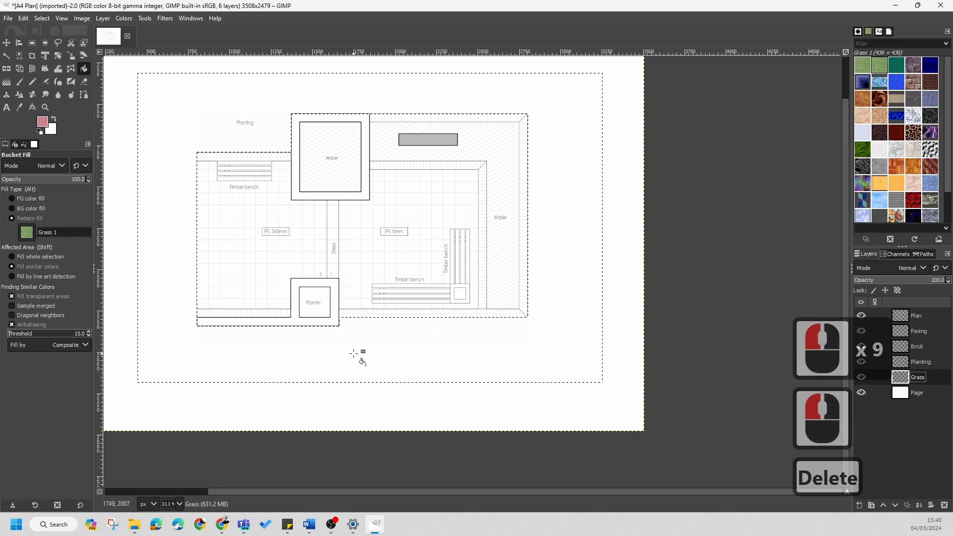
click(354, 354)
- Examine the grass fill closely along the brick borders, the plan's corners and the upper water feature
ctrl+scroll(207, 110, up, 6)
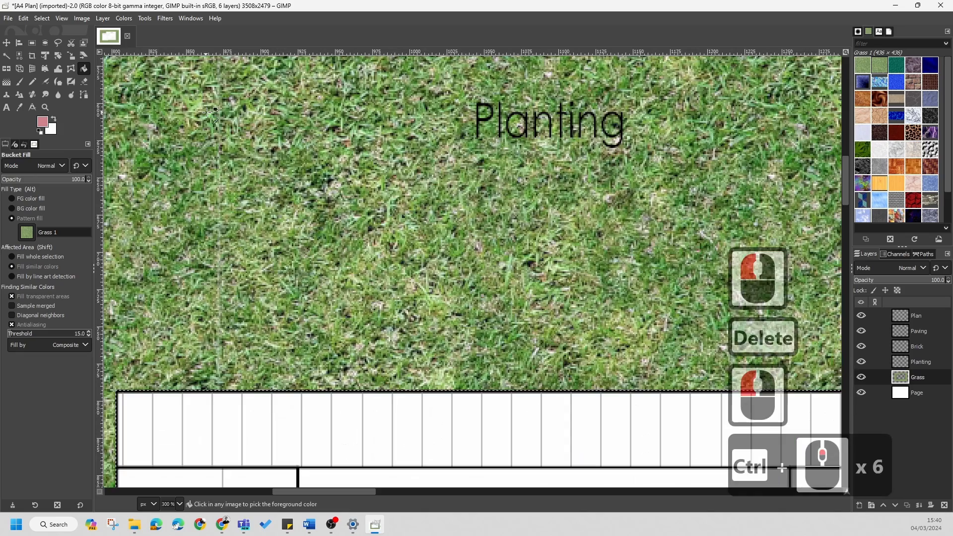
ctrl+scroll(207, 110, down, 7)
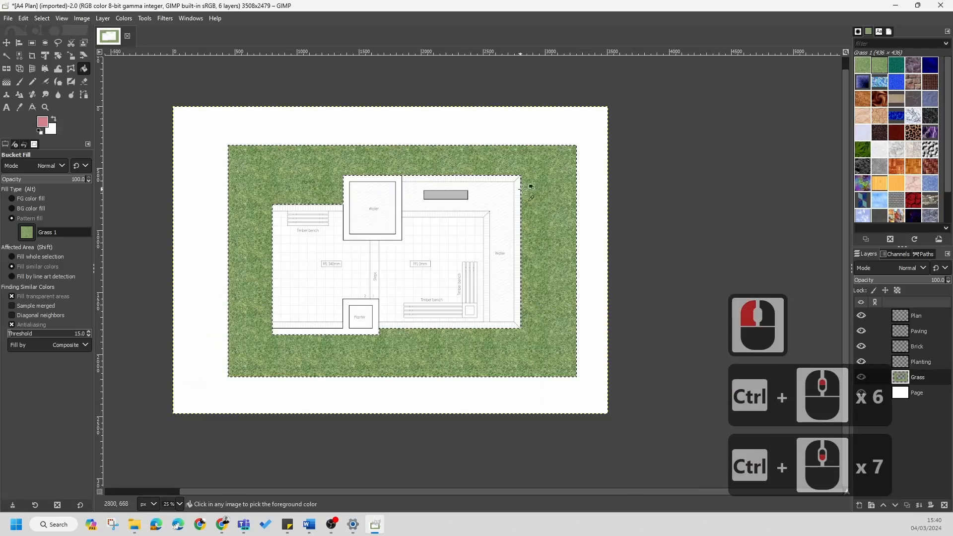
ctrl+scroll(517, 329, up, 4)
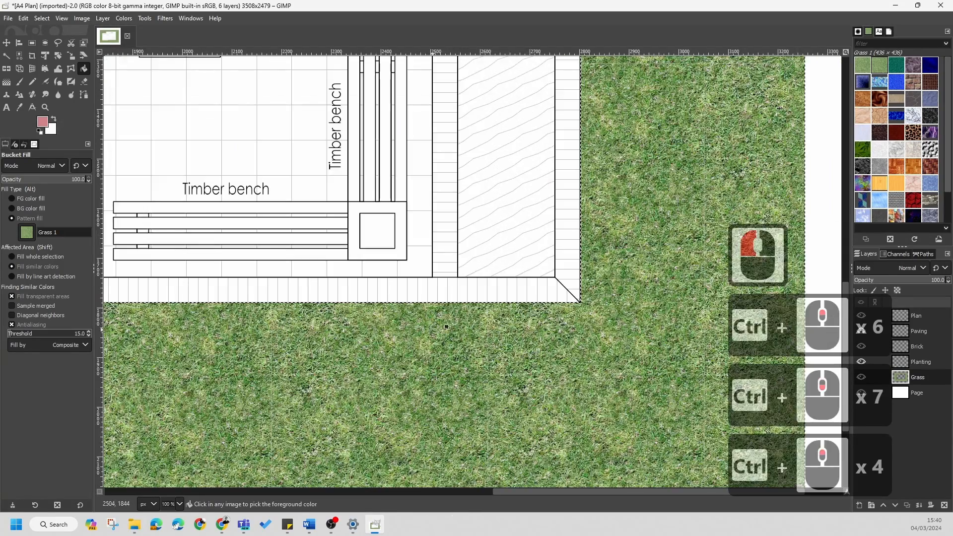
ctrl+scroll(442, 328, down, 5)
ctrl+scroll(267, 229, up, 2)
ctrl+scroll(293, 214, up, 5)
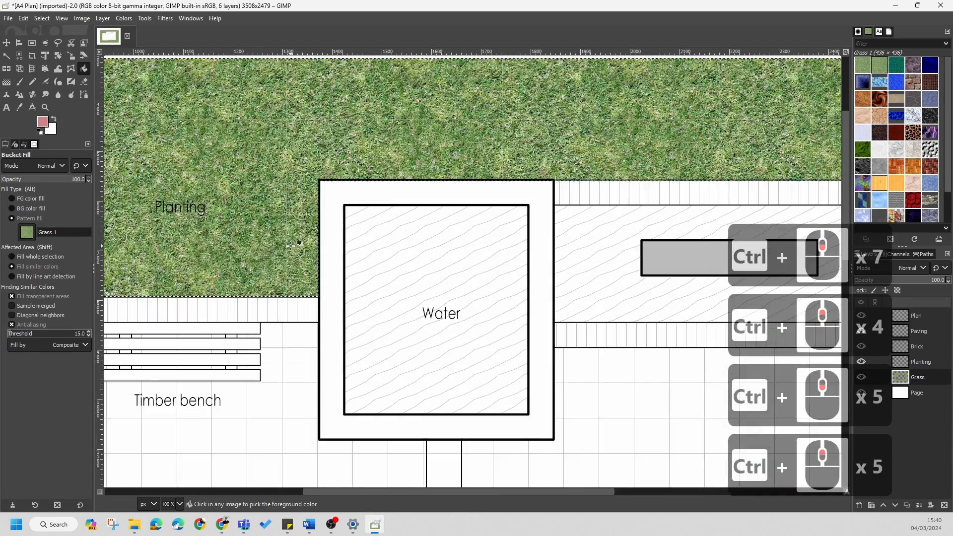
ctrl+scroll(298, 248, down, 4)
- Remove the lawn selection and make the Planting layer active
right_click(346, 330)
click(336, 291)
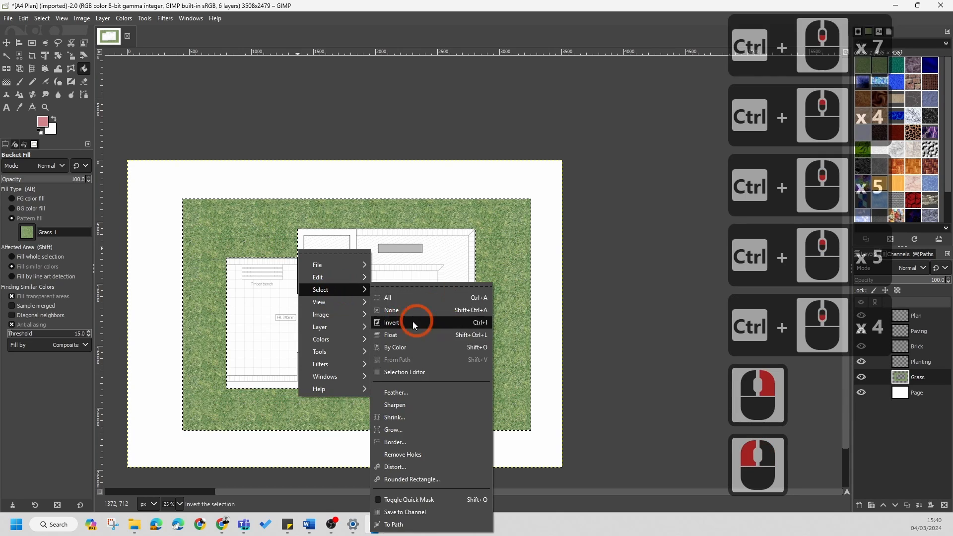
click(403, 312)
ctrl+scroll(320, 301, up, 2)
ctrl+scroll(170, 240, down, 2)
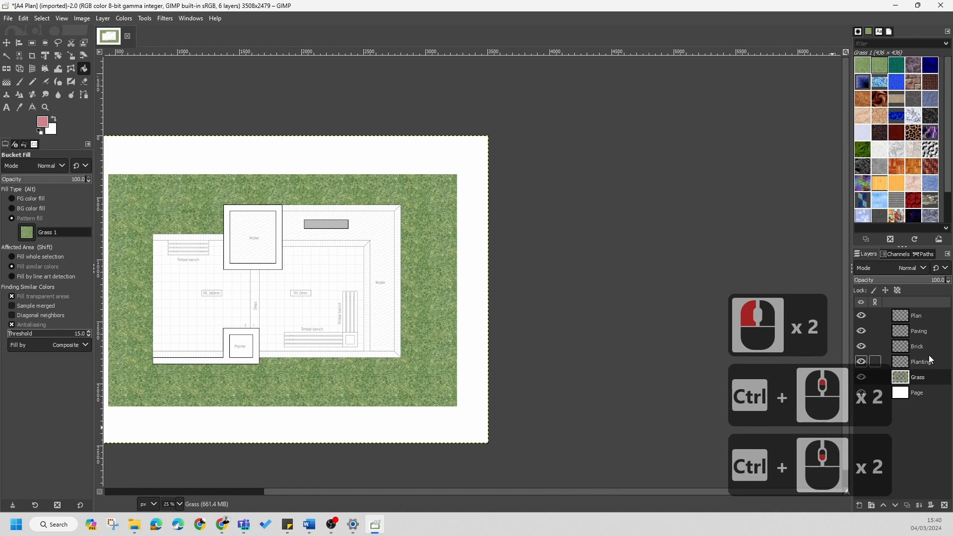
click(930, 364)
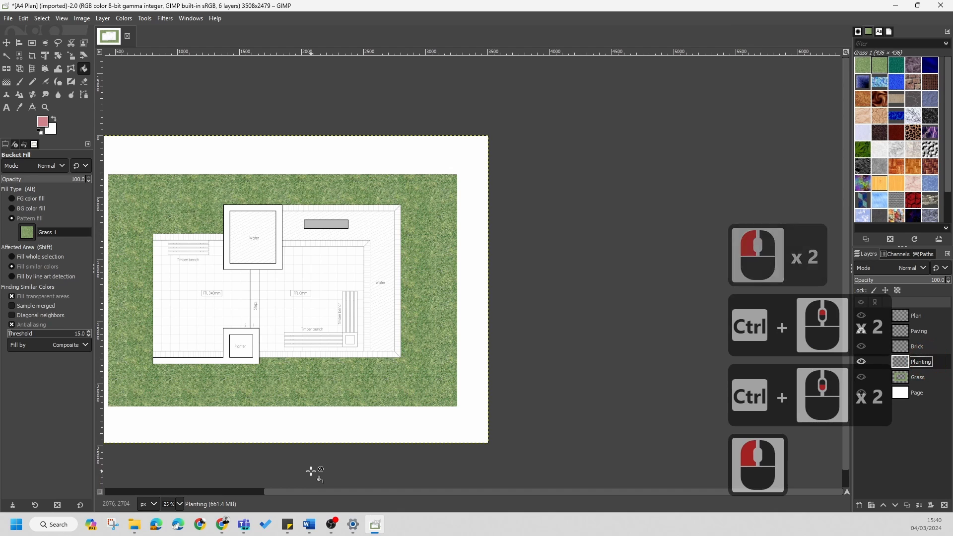
- Bring Plant3.png from the workshop folder 01 into the A4 plan as a new layer
click(220, 375)
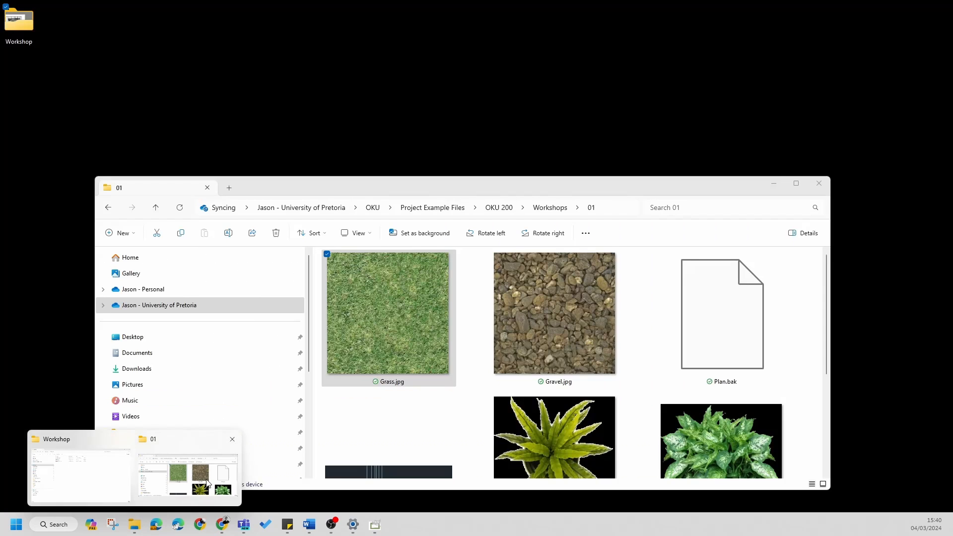
click(189, 474)
drag(770, 194, 671, 100)
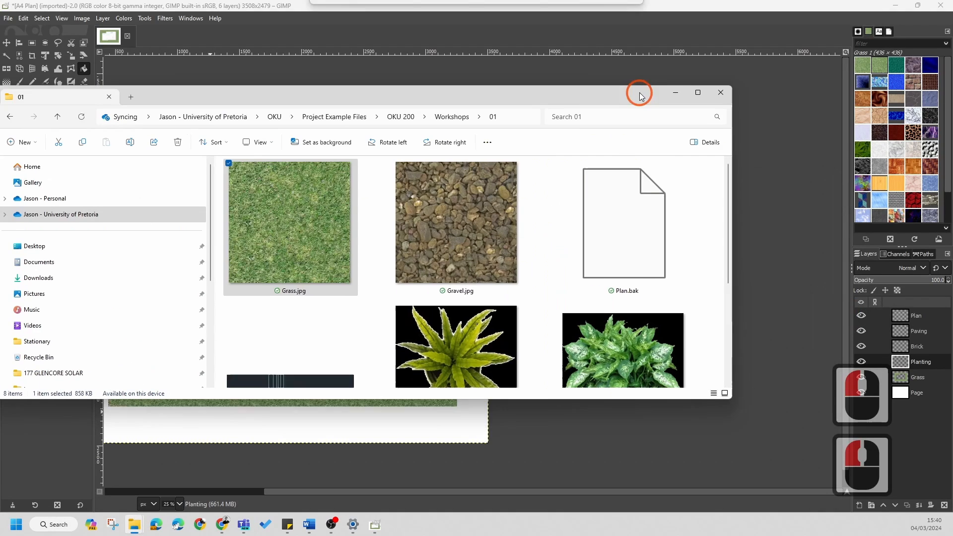
scroll(486, 312, down, 4)
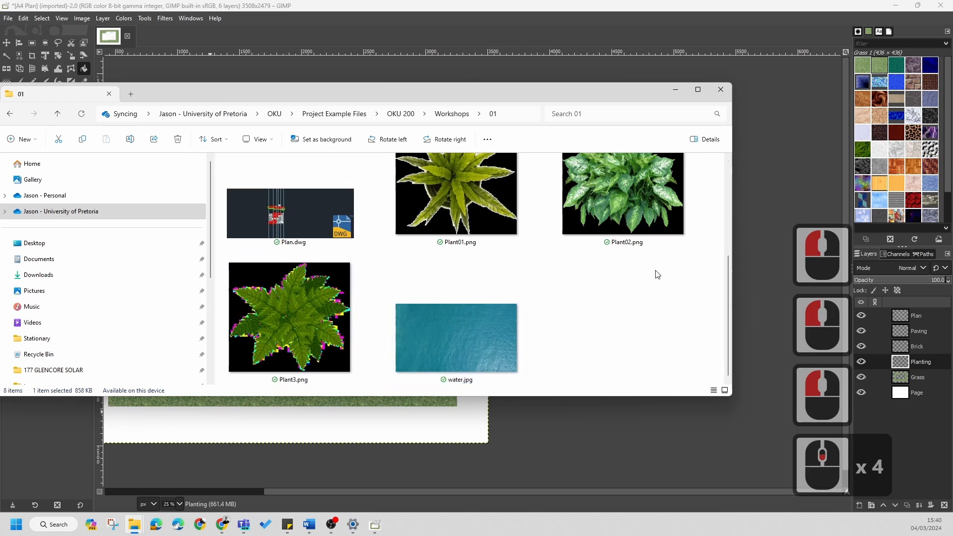
scroll(496, 323, up, 1)
drag(448, 93, 751, 92)
drag(589, 305, 217, 336)
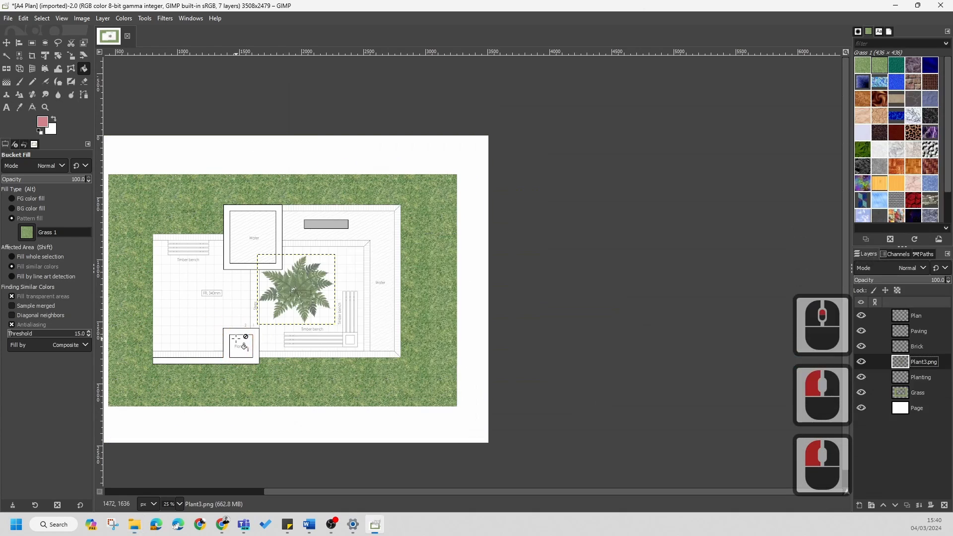
- Move the Plant3.png image over the planter beside the steps, keeping its layer directly above Planting
ctrl+scroll(239, 314, up, 3)
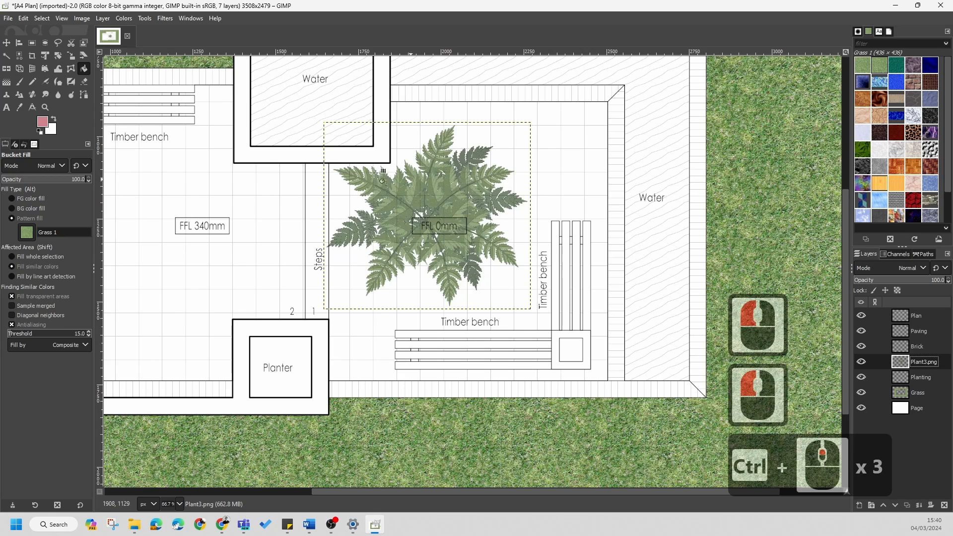
click(7, 44)
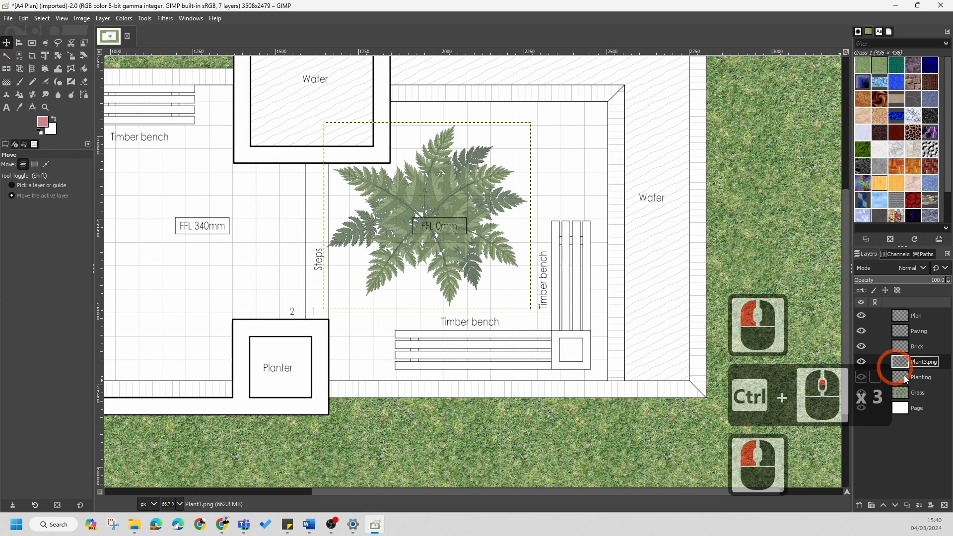
click(932, 363)
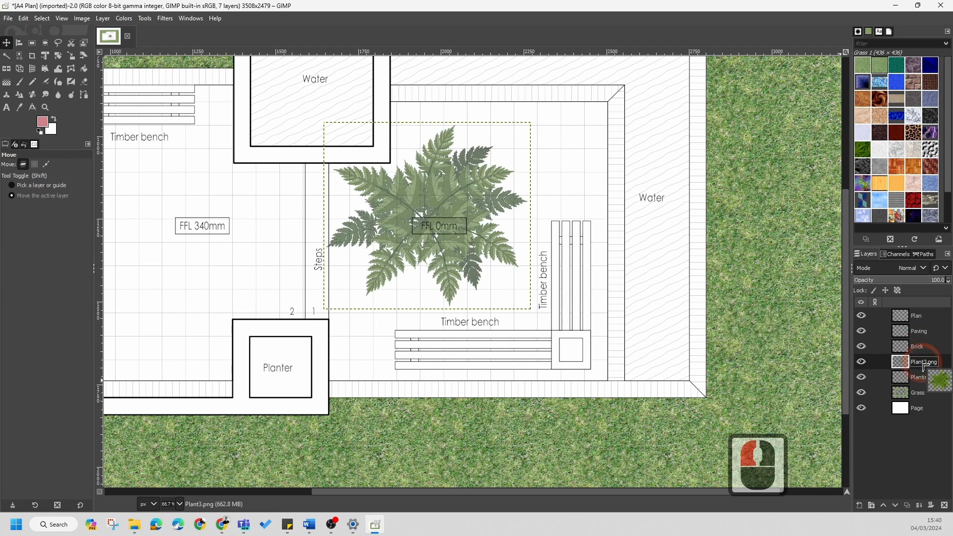
click(893, 507)
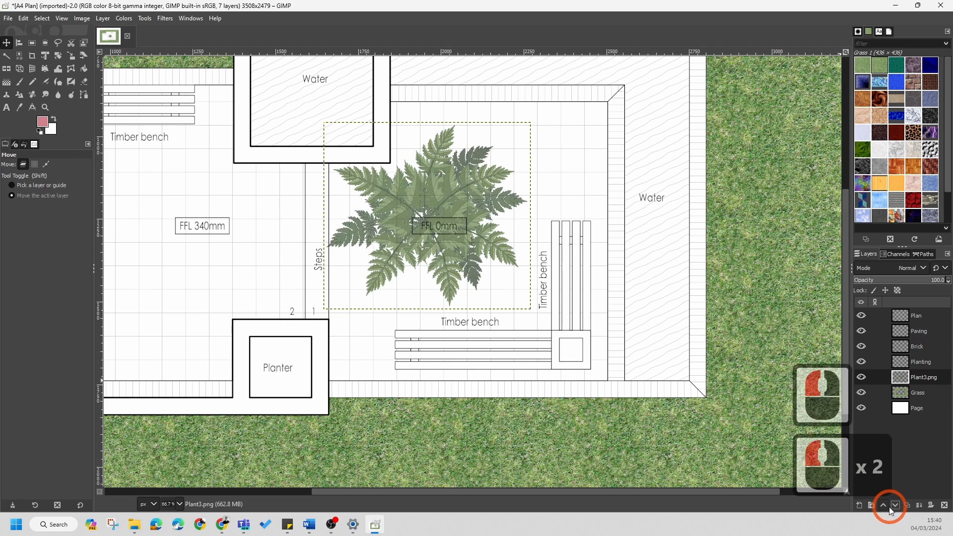
click(884, 506)
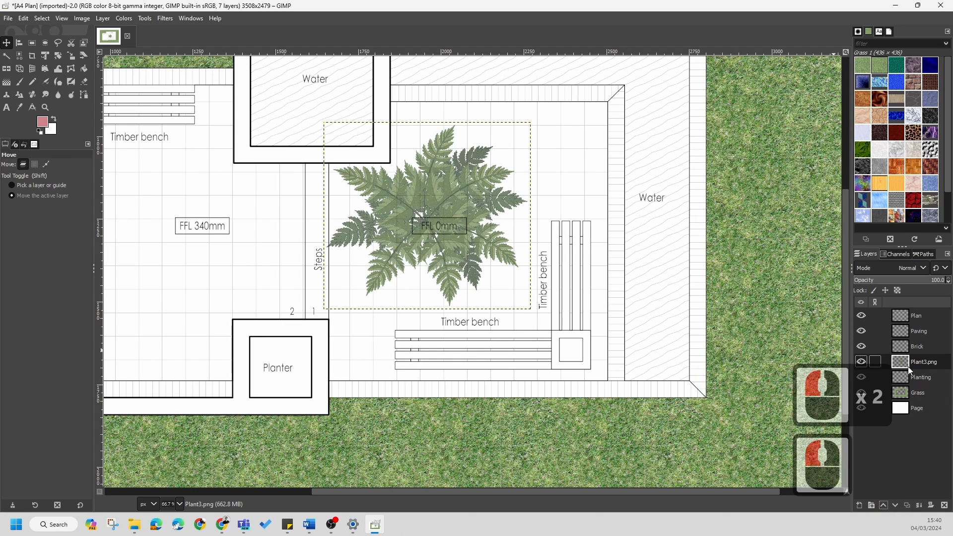
drag(419, 219, 275, 361)
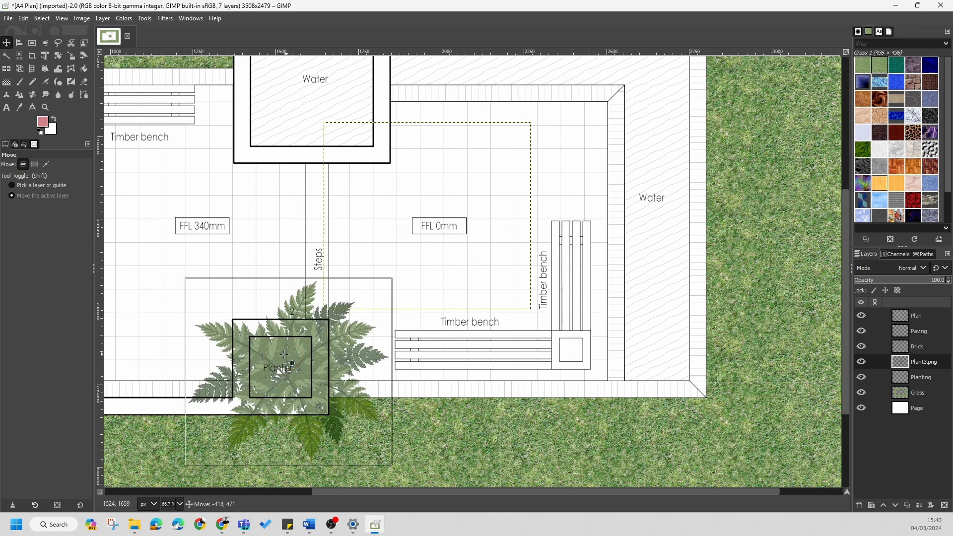
- Scale the Plant3.png layer proportionally around its center to 546 × 493 px
click(71, 56)
click(305, 347)
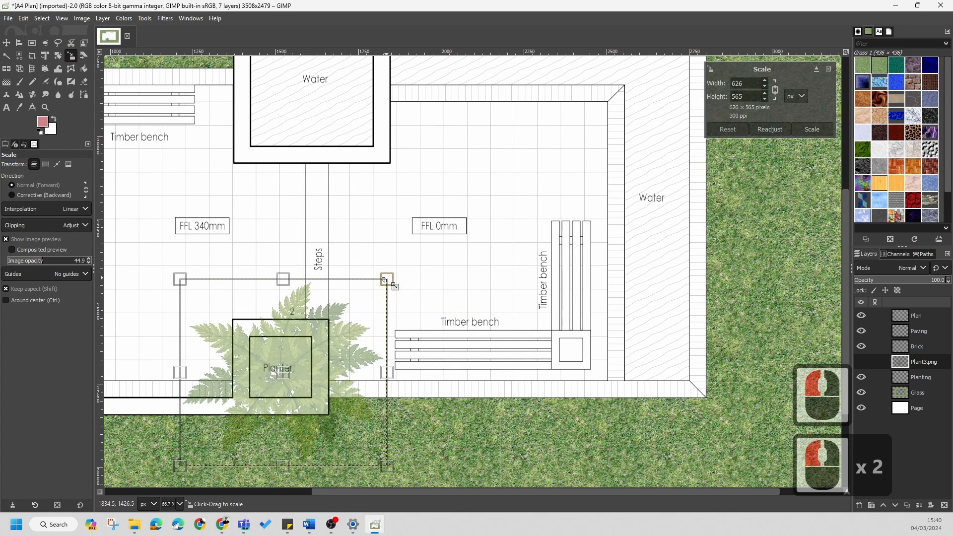
drag(378, 286, 353, 312)
mouse_move(348, 316)
mouse_down()
mouse_move(339, 324)
mouse_move(359, 302)
mouse_up()
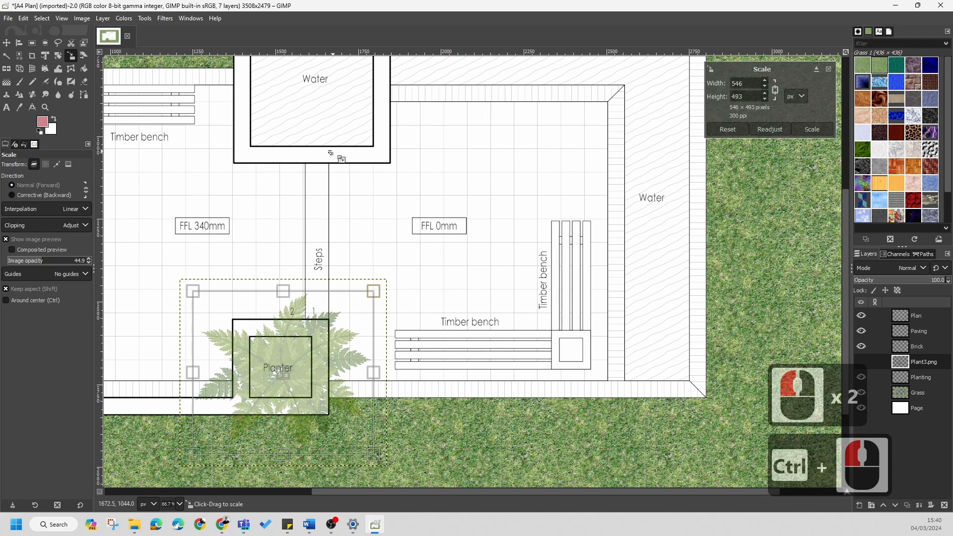
click(818, 128)
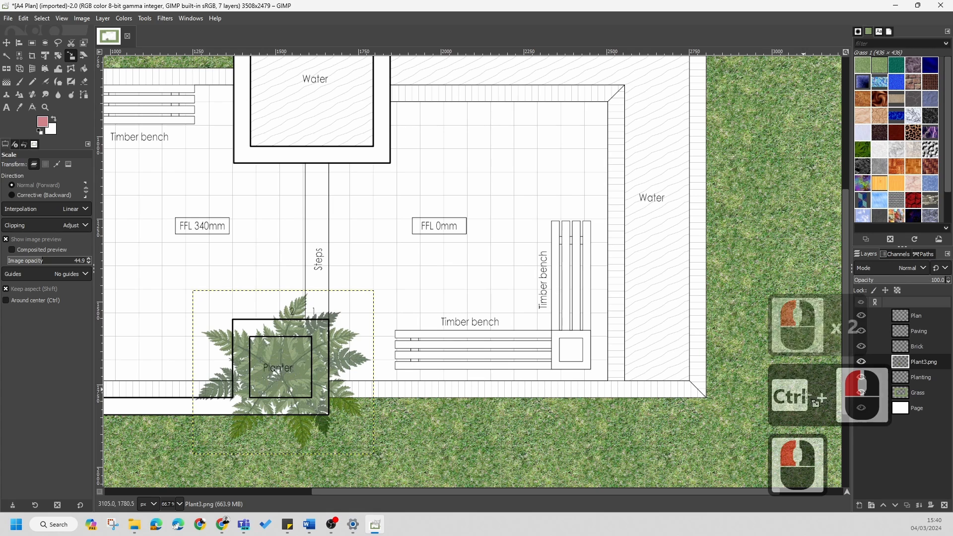
- Duplicate the Plant3.png layer in place to make the semi-transparent plant denser
click(905, 428)
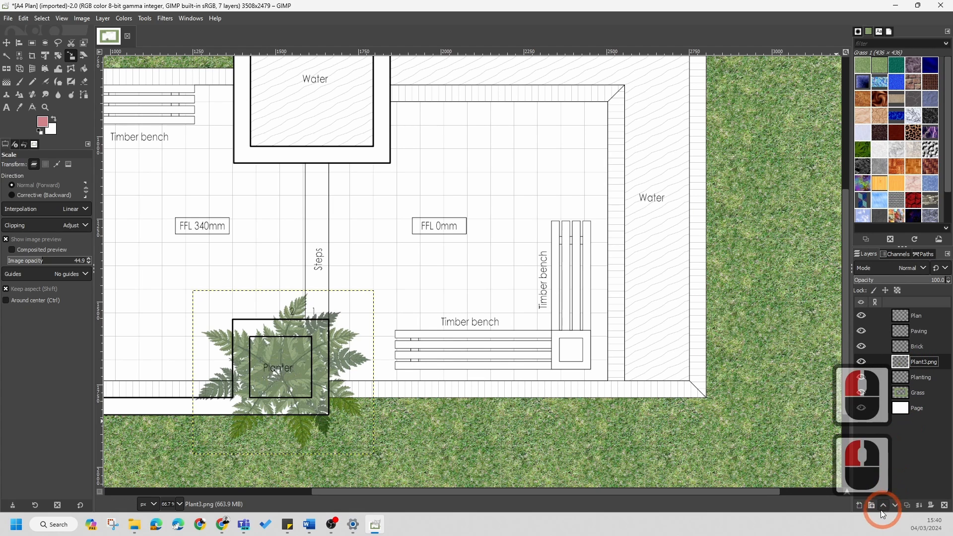
click(908, 505)
click(363, 345)
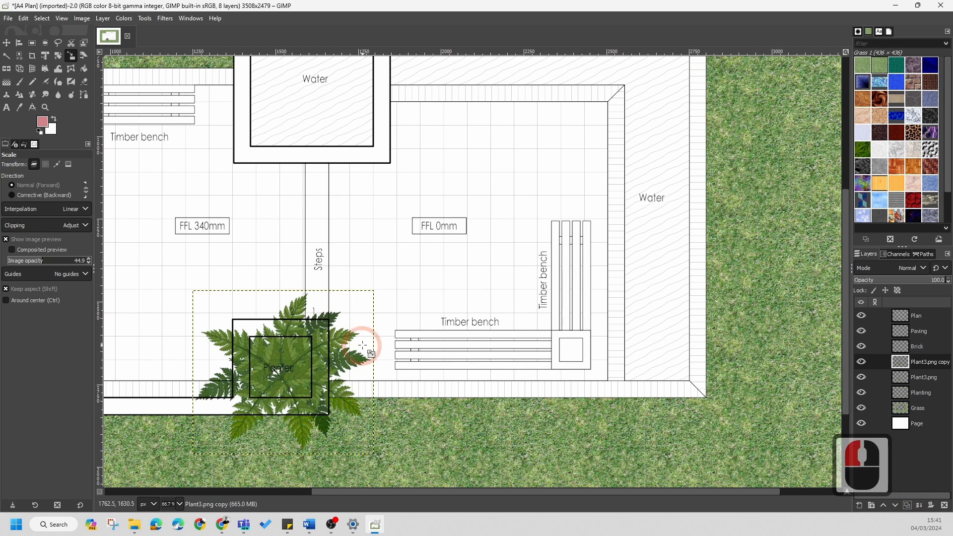
- Merge the duplicated plant layer down into Plant3.png and merge the result into the Planting layer
click(930, 368)
click(919, 507)
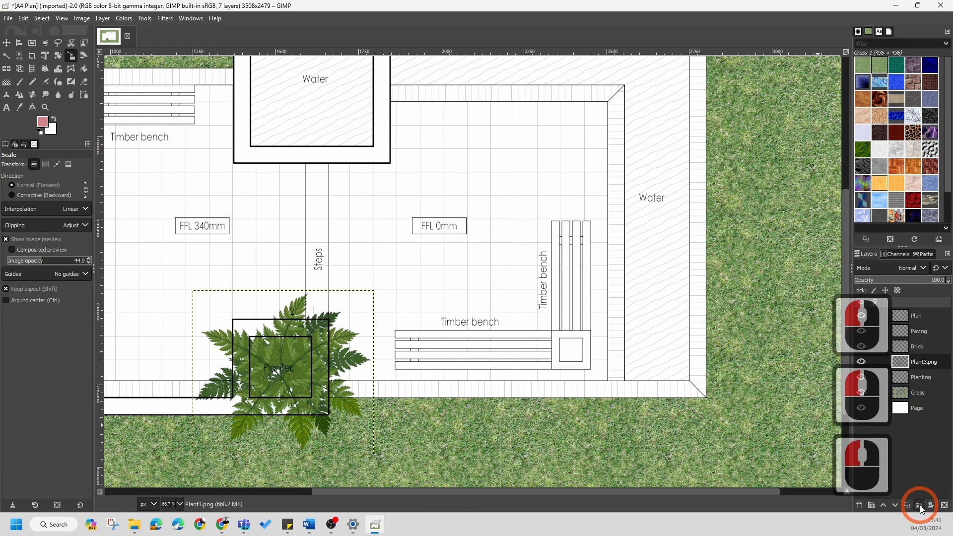
click(919, 506)
click(925, 370)
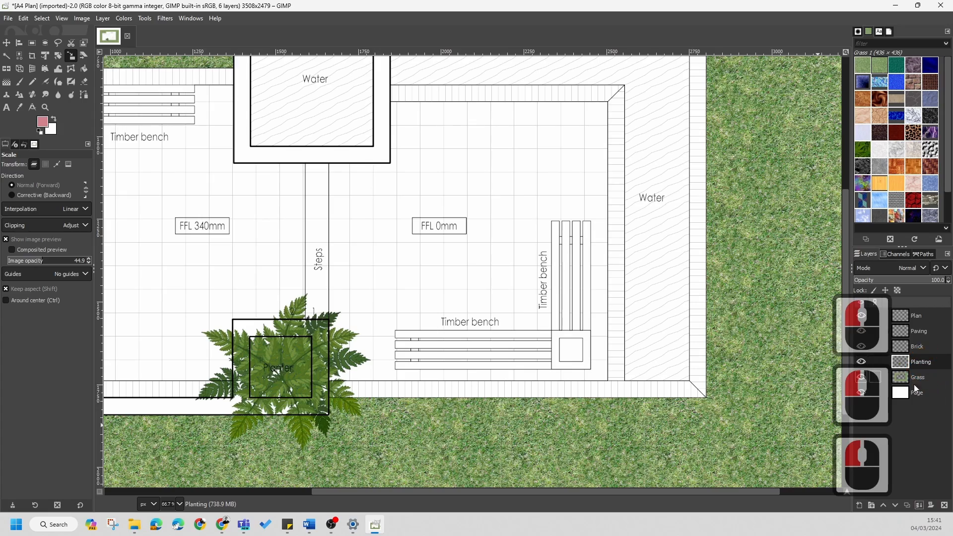
- Examine the plant over the planter and compare the plan with the Planting and Grass layers switched off and on
ctrl+scroll(509, 370, down, 3)
ctrl+scroll(435, 344, up, 5)
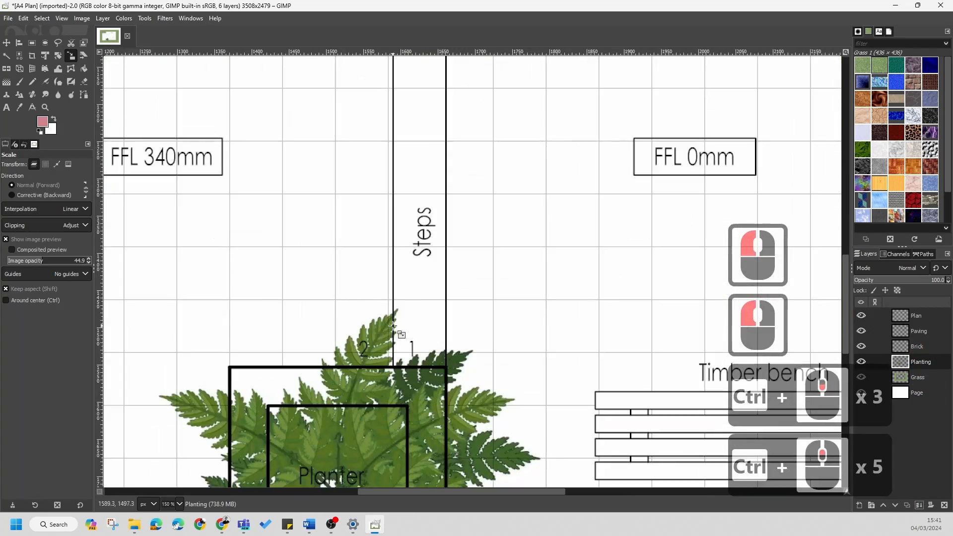
ctrl+scroll(382, 343, down, 5)
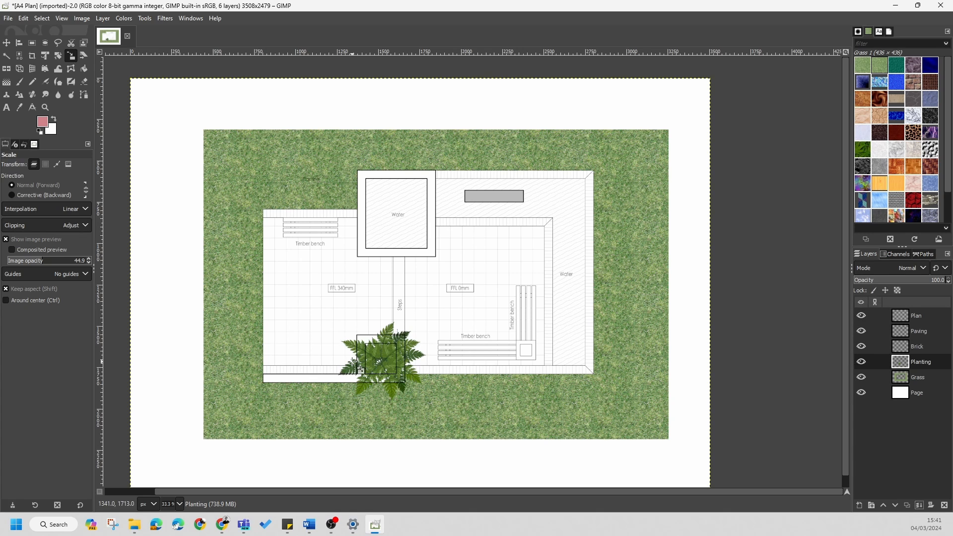
click(862, 363)
click(862, 363)
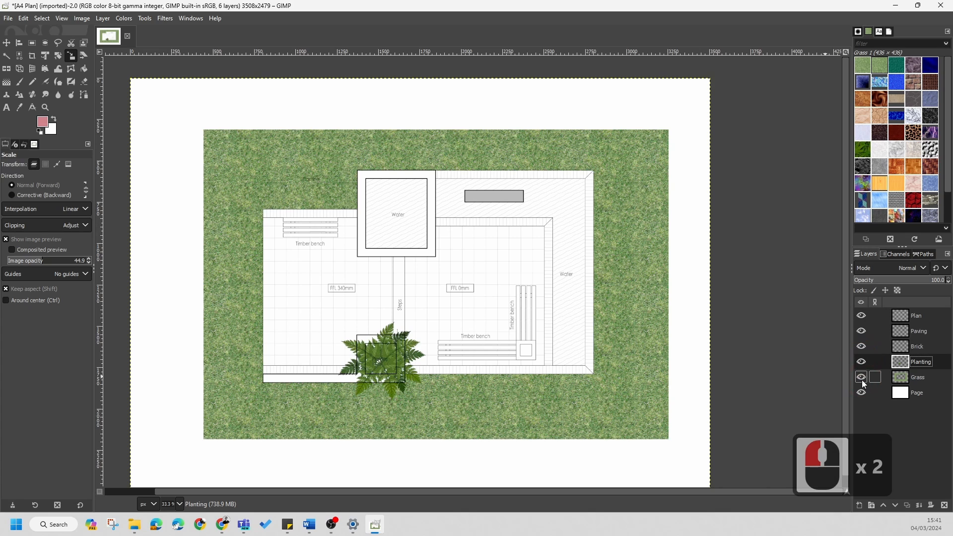
click(862, 379)
click(862, 379)
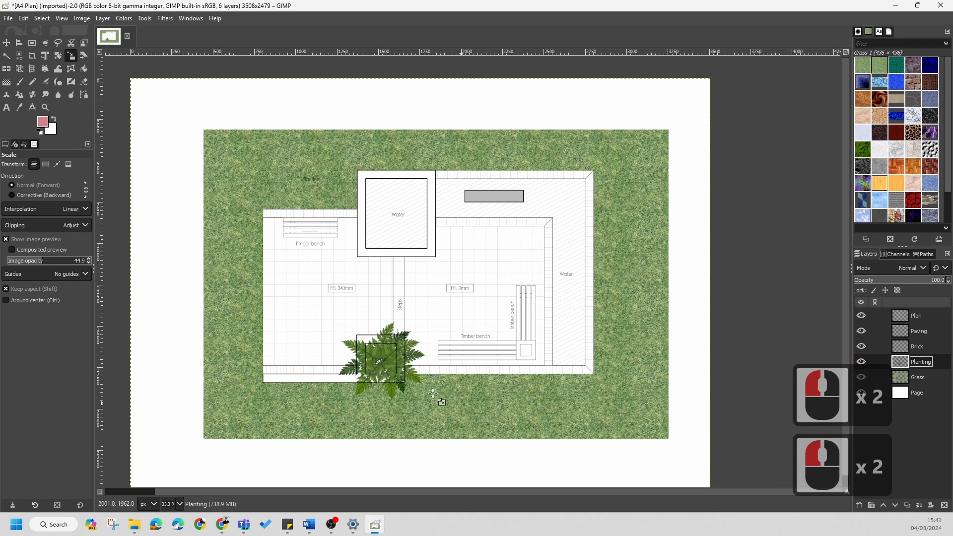
- Hide the Planting and Grass layers and make the Brick layer active
click(863, 363)
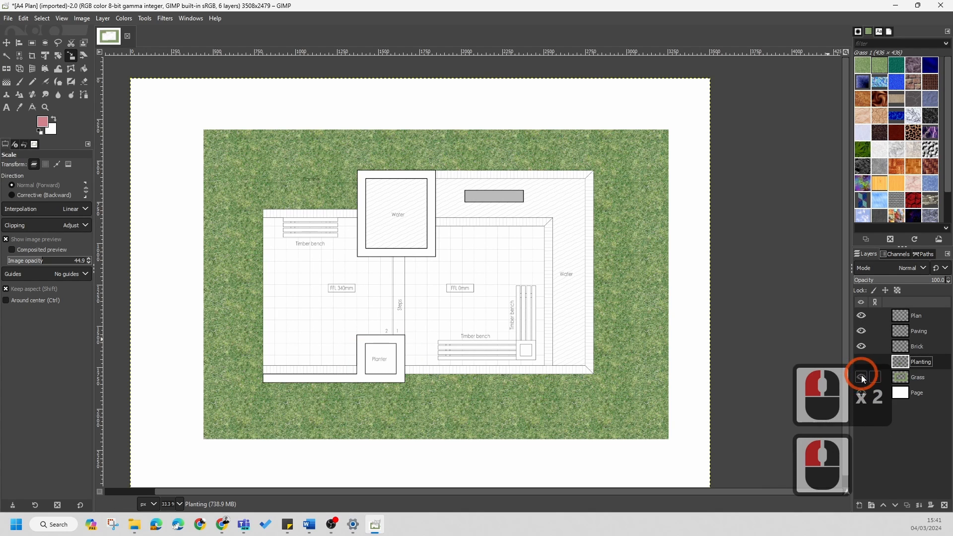
click(862, 378)
click(917, 348)
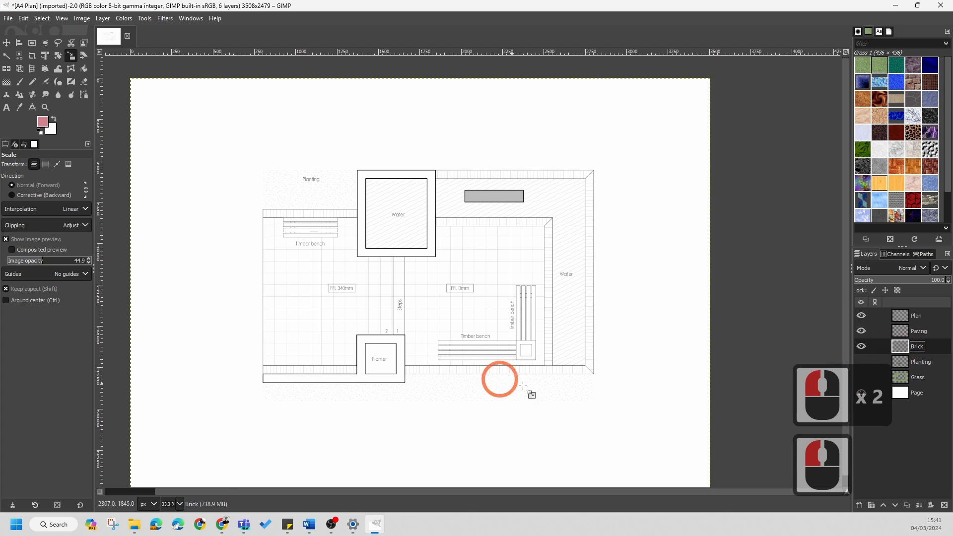
- Fuzzy-select the wall around the square water feature and add the planter's surrounding wall to the selection
ctrl+scroll(502, 372, up, 3)
ctrl+scroll(698, 364, down, 2)
ctrl+scroll(457, 348, down, 3)
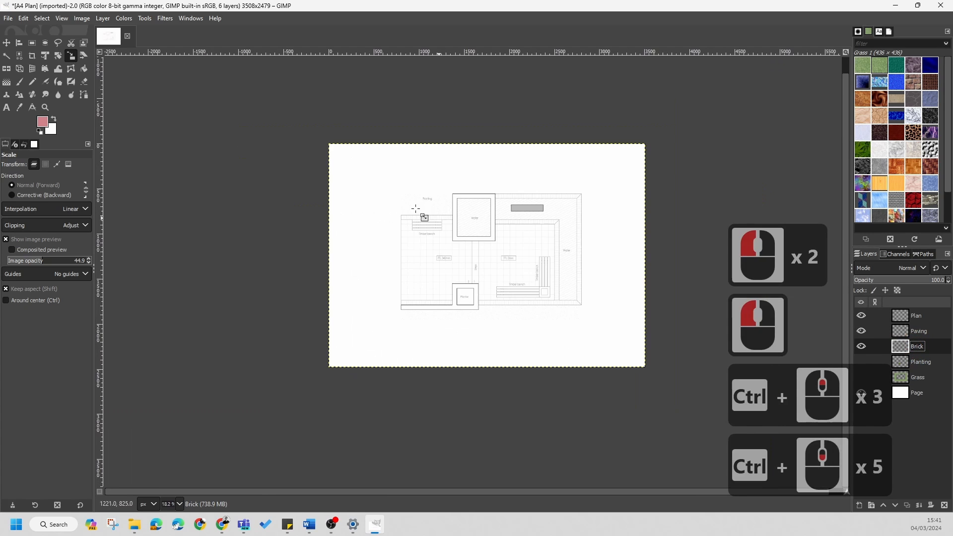
ctrl+scroll(453, 209, up, 3)
click(10, 58)
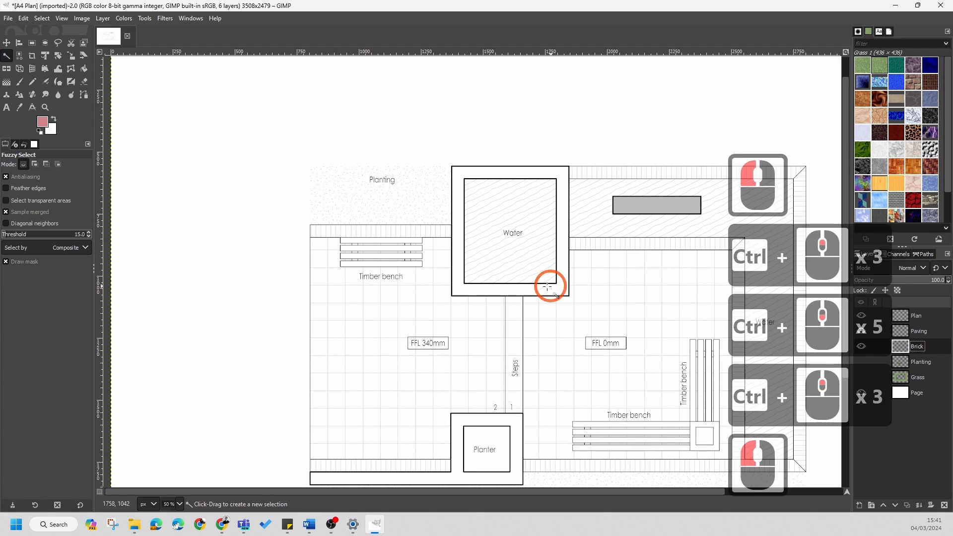
click(479, 289)
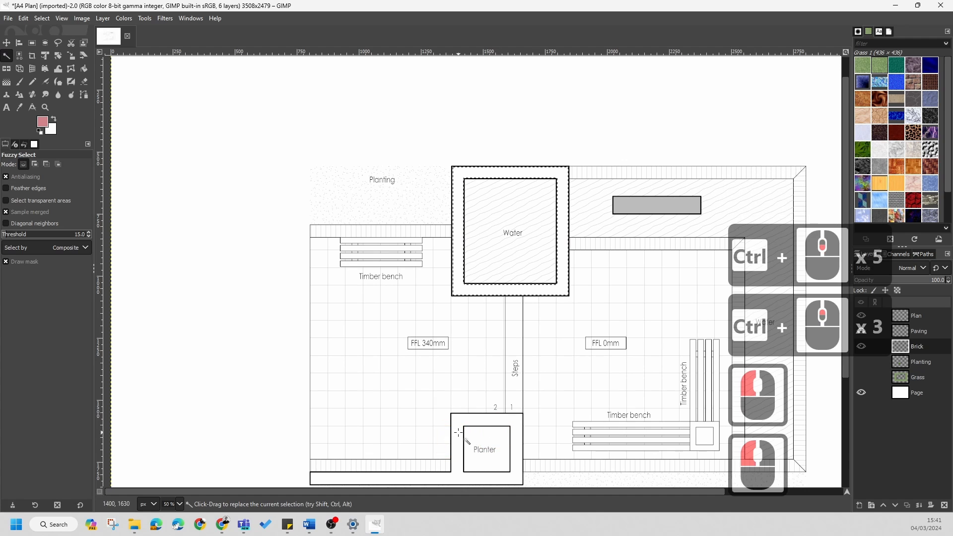
key(ctrl)
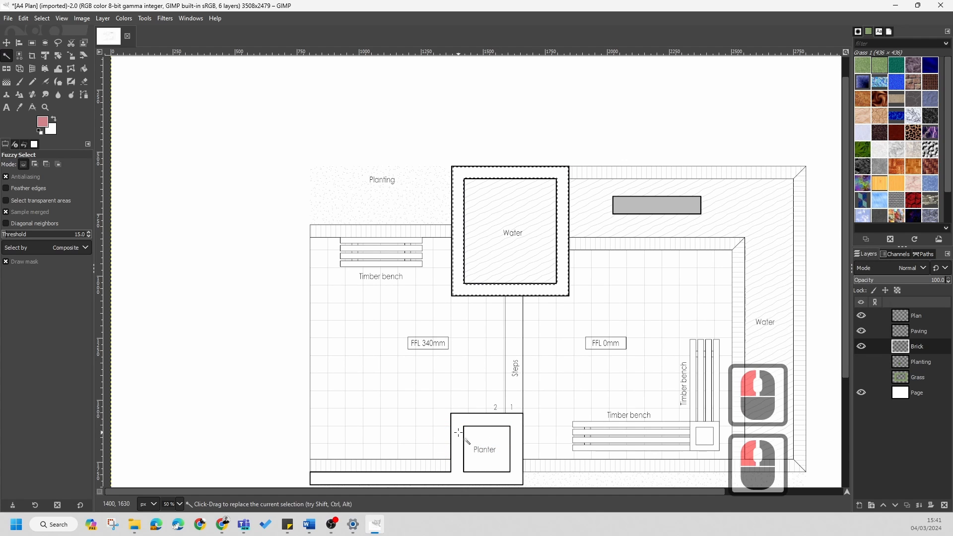
drag(458, 433, 458, 432)
shift+click(485, 319)
- Grow the wall selection by 1 px
scroll(485, 320, up, 4)
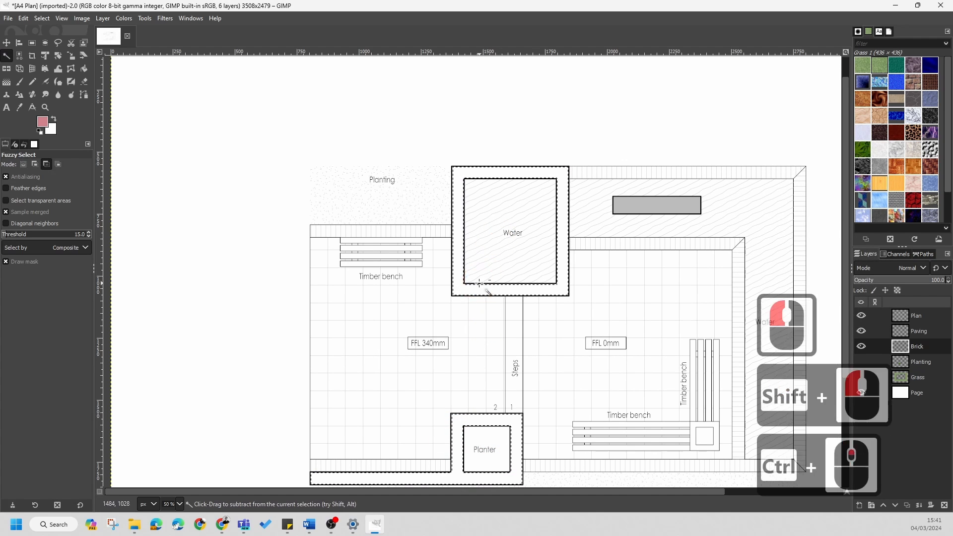
right_click(451, 293)
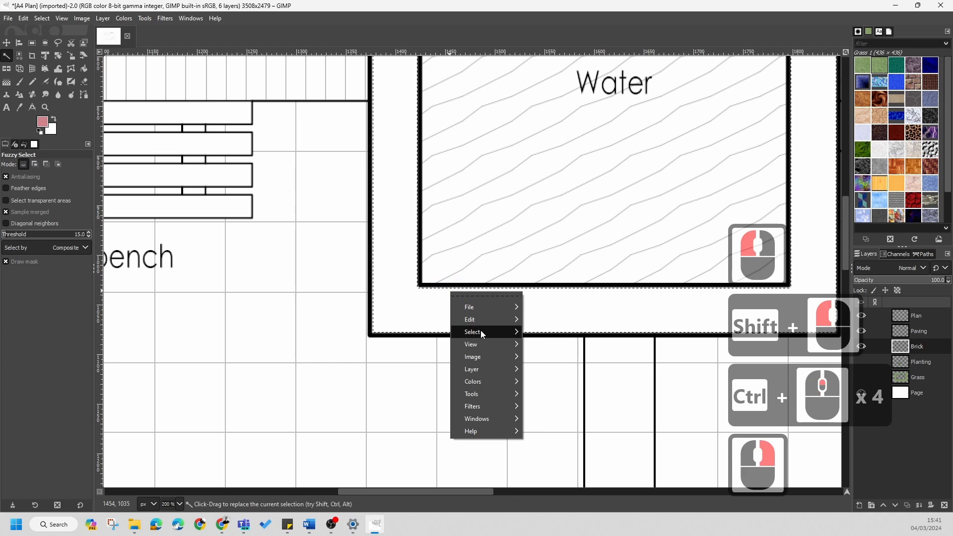
mouse_move(483, 334)
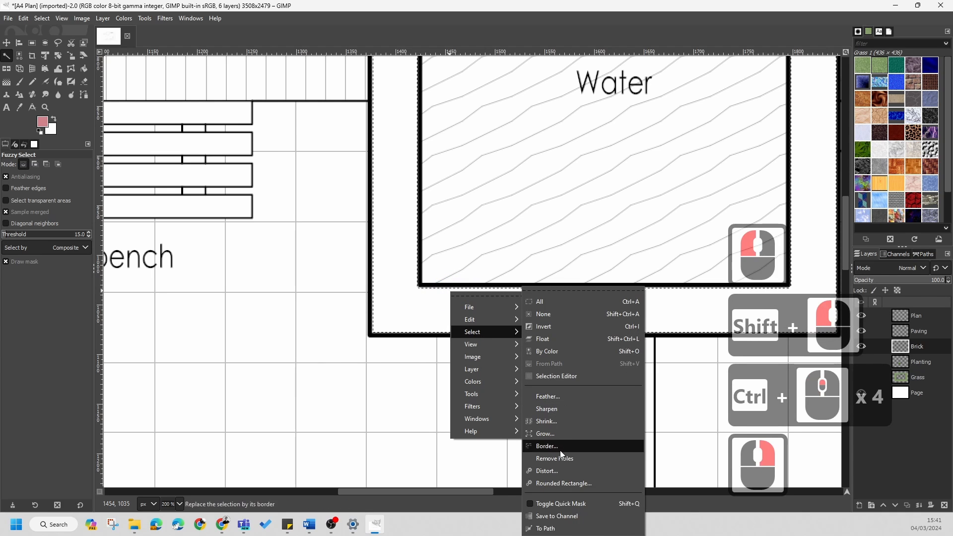
click(547, 434)
click(574, 450)
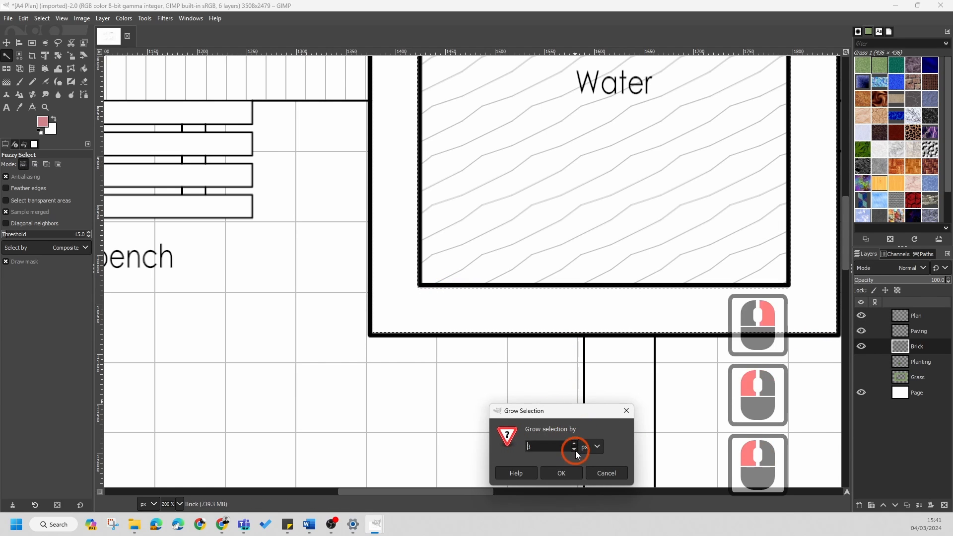
click(574, 451)
click(574, 451)
click(564, 471)
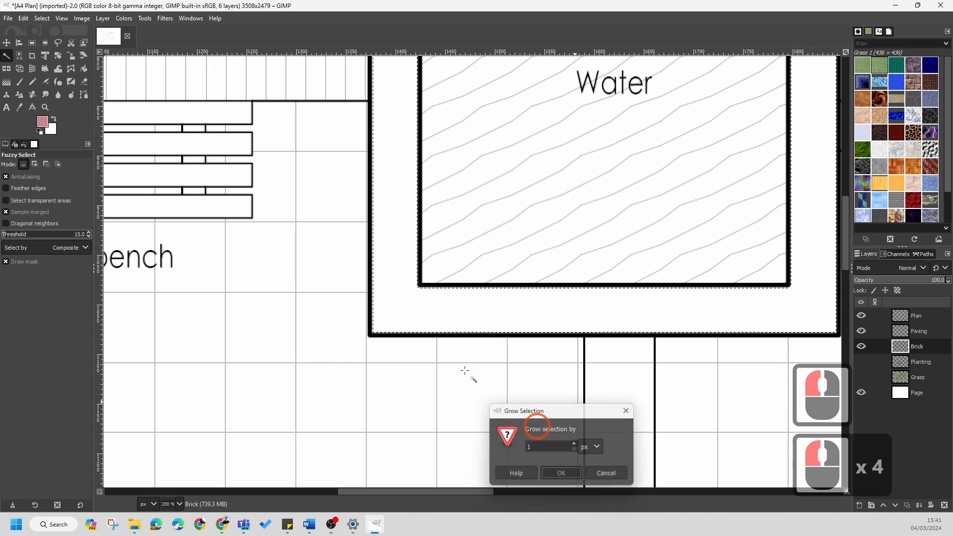
- Examine the grown selection's edges along the water feature and planter walls
ctrl+scroll(378, 334, up, 5)
ctrl+scroll(376, 312, down, 13)
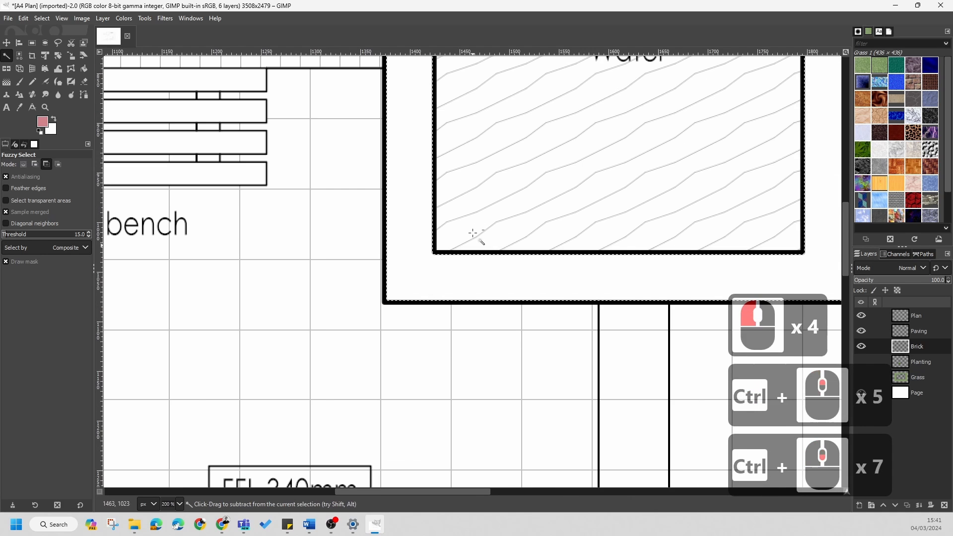
ctrl+scroll(364, 310, up, 3)
ctrl+scroll(370, 303, down, 3)
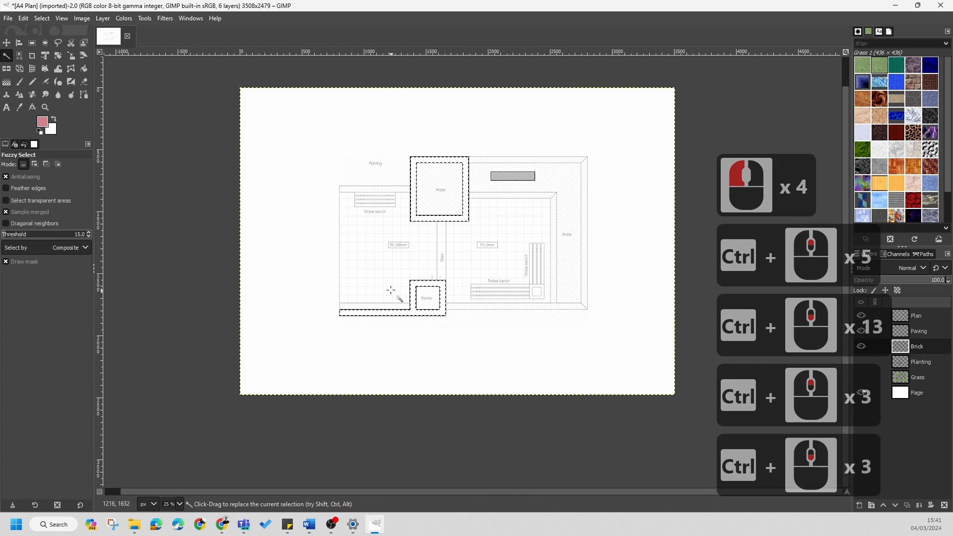
scroll(447, 224, down, 1)
ctrl+scroll(493, 177, up, 1)
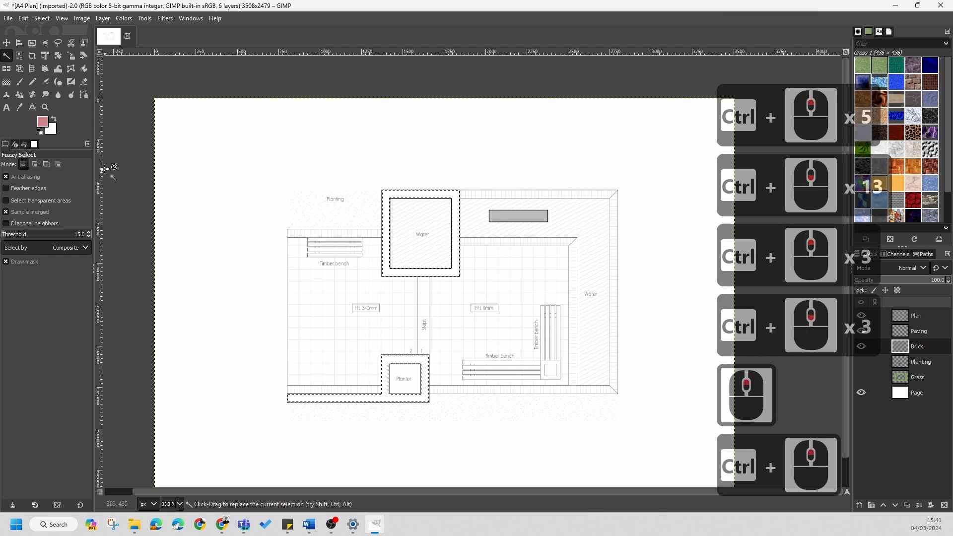
- Try out different red, brown and muted pink shades for the foreground colour
click(44, 124)
drag(73, 130, 48, 88)
double_click(56, 185)
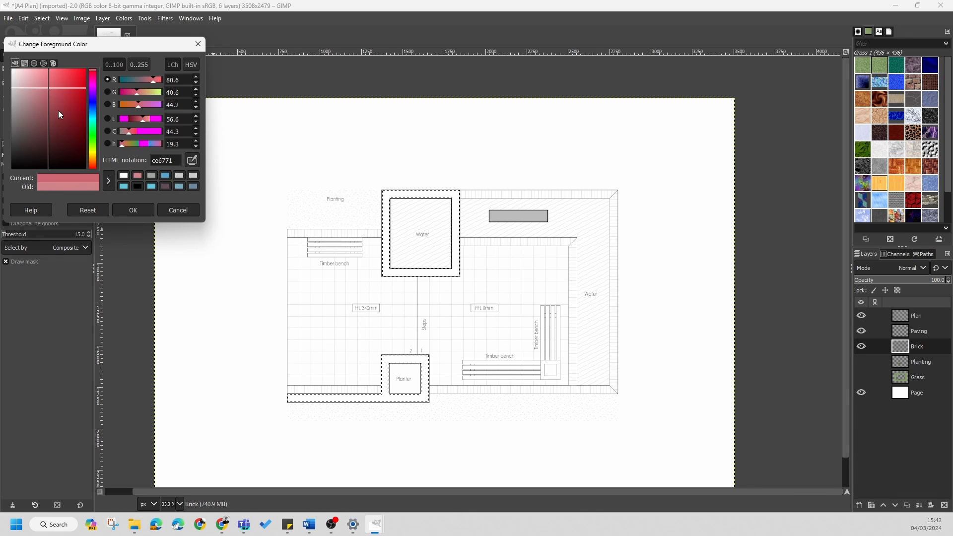
mouse_move(58, 111)
mouse_down()
mouse_move(31, 106)
mouse_move(44, 97)
mouse_move(40, 112)
mouse_up()
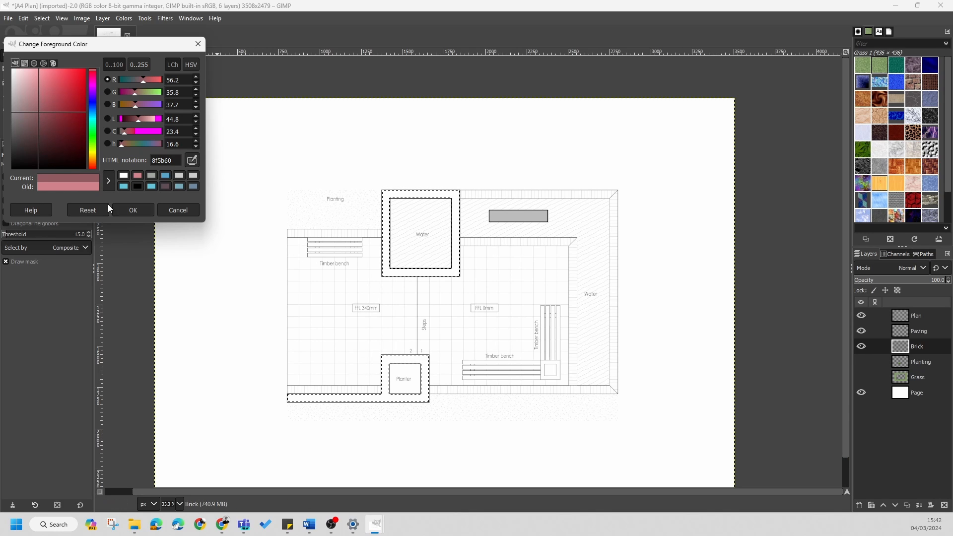
drag(46, 130, 31, 114)
drag(92, 81, 94, 157)
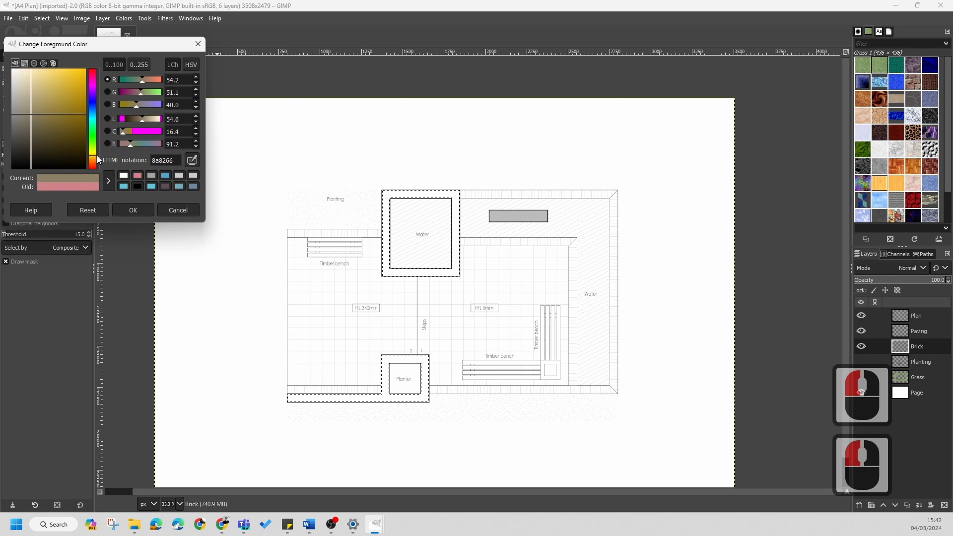
drag(52, 124, 53, 130)
click(90, 153)
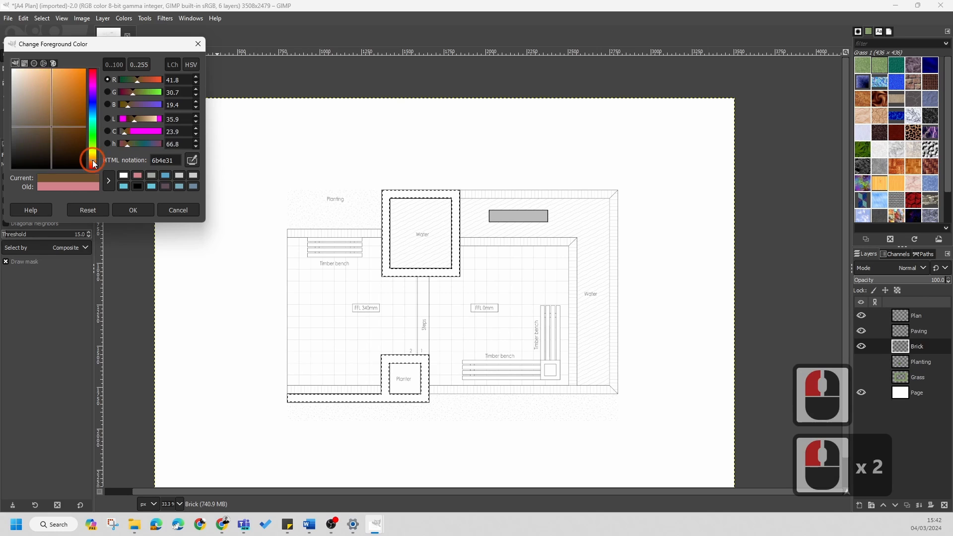
click(93, 88)
drag(93, 88, 93, 72)
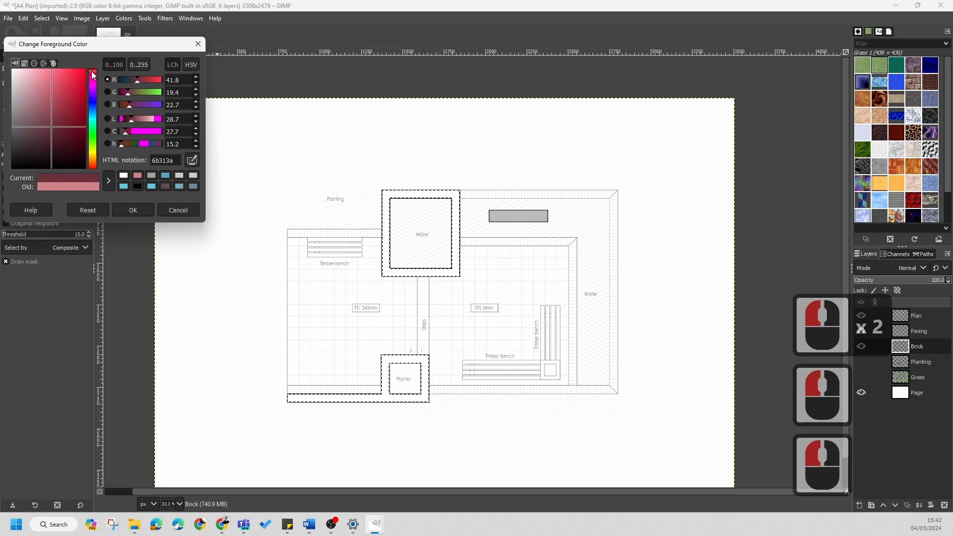
drag(64, 118, 44, 106)
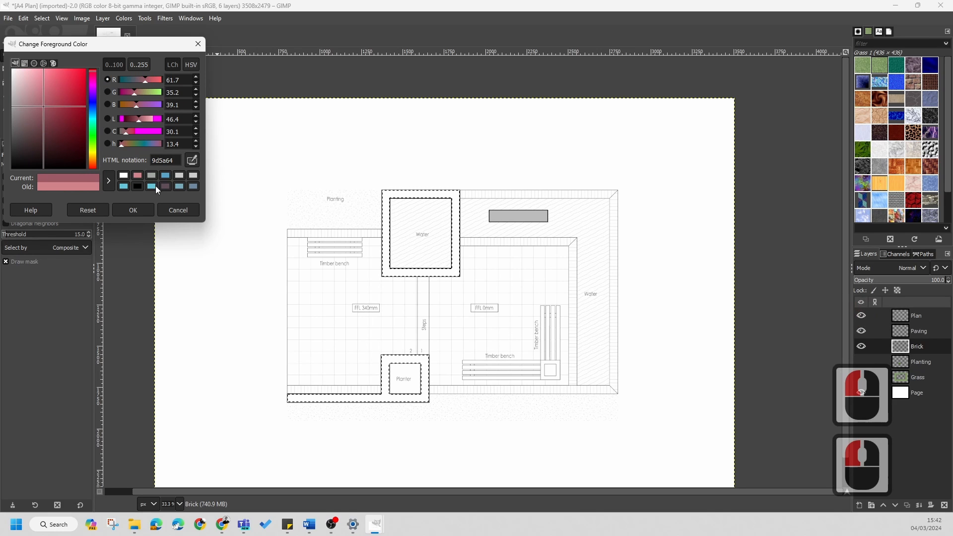
- Set the foreground colour to the previously used pink d1838a and look over the palette colours
click(138, 177)
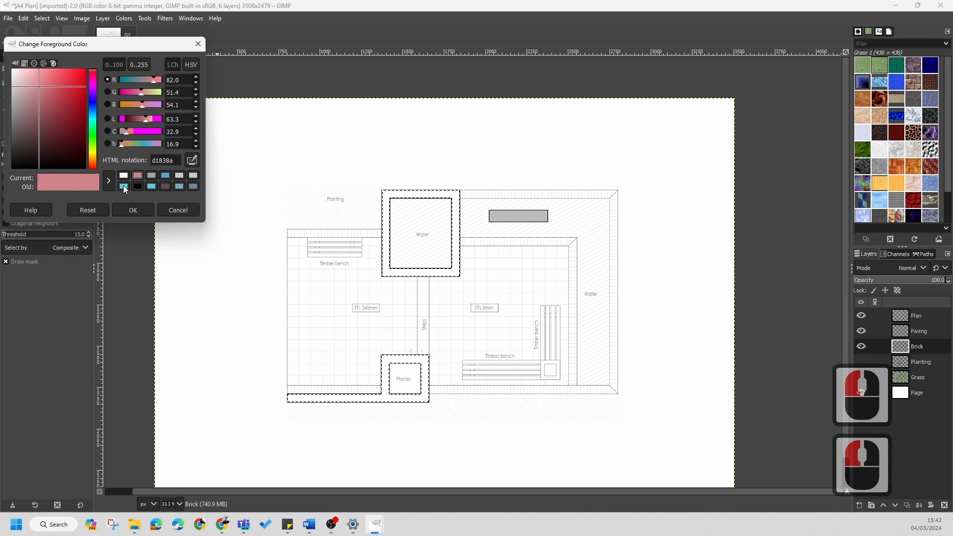
click(108, 181)
click(124, 177)
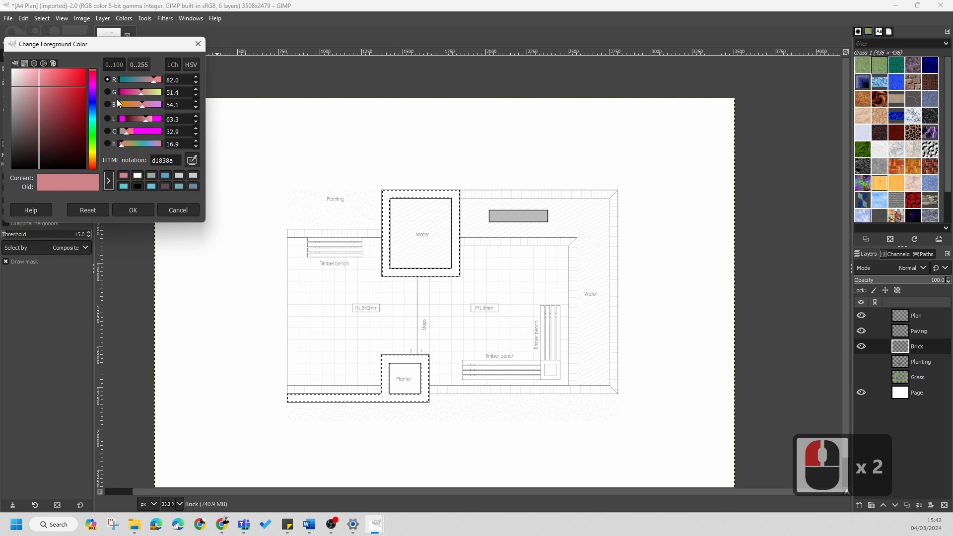
click(53, 63)
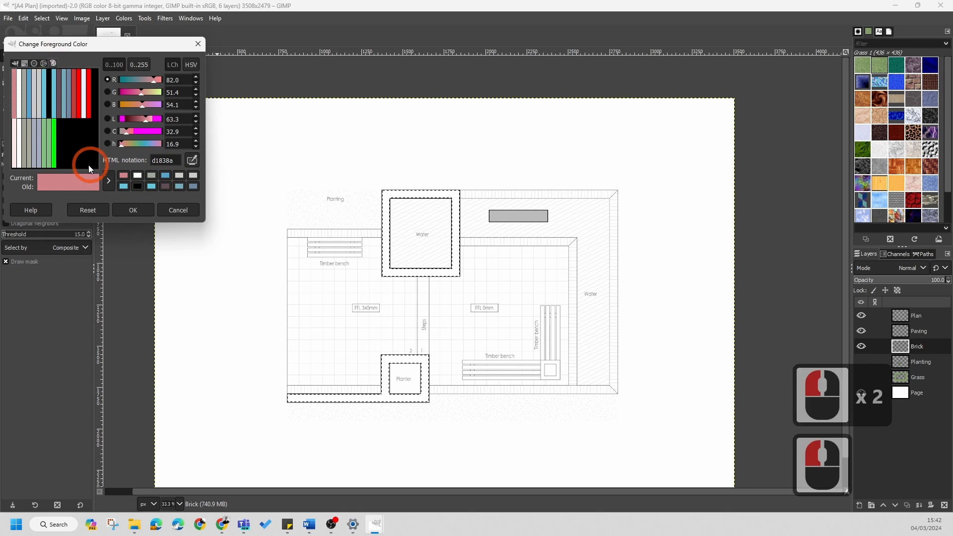
click(68, 152)
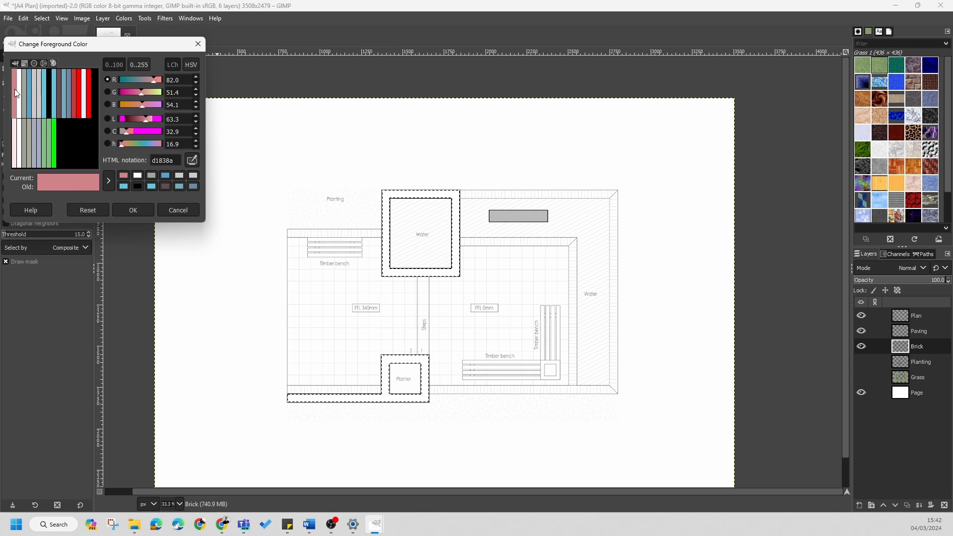
click(140, 213)
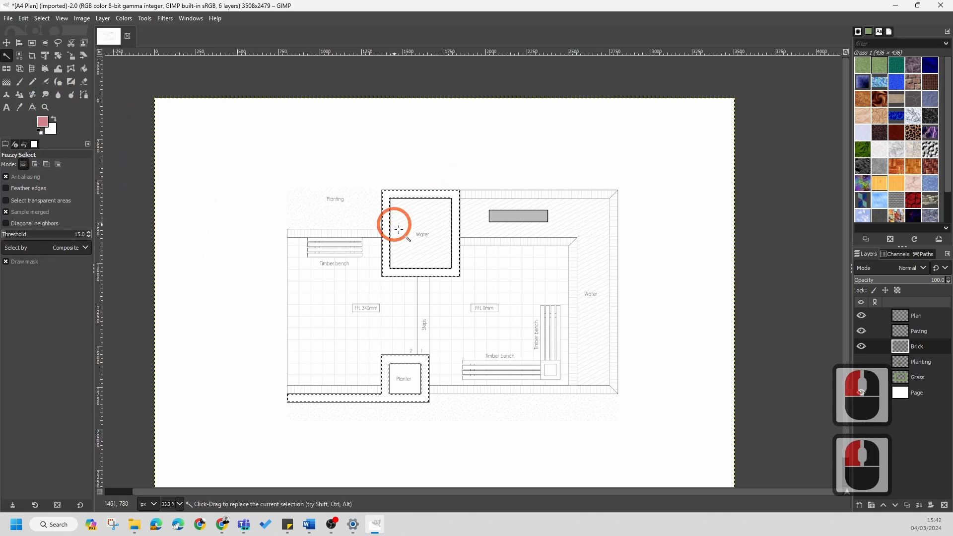
- Bucket-fill the whole wall selection on the Brick layer with the pink foreground colour instead of the Grass 1 pattern
drag(34, 123, 86, 112)
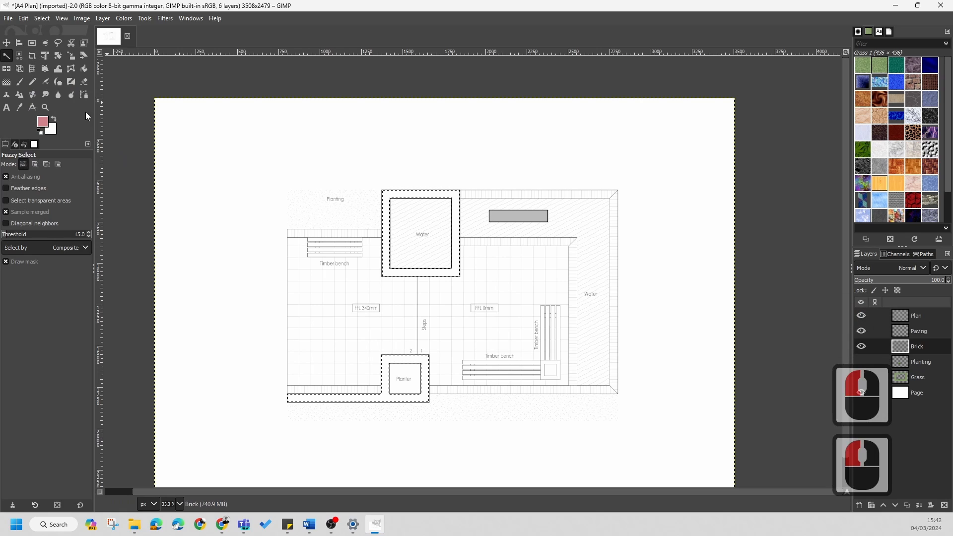
click(84, 70)
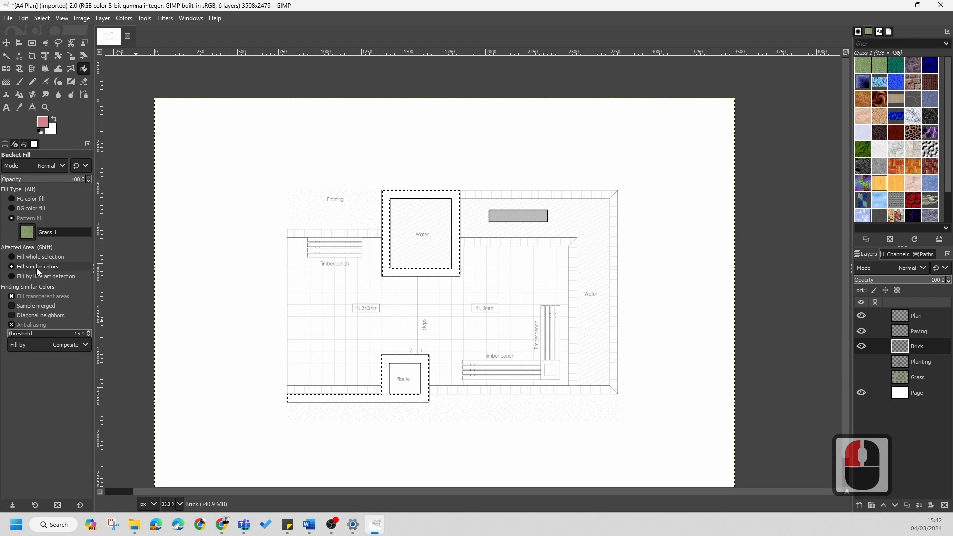
click(12, 256)
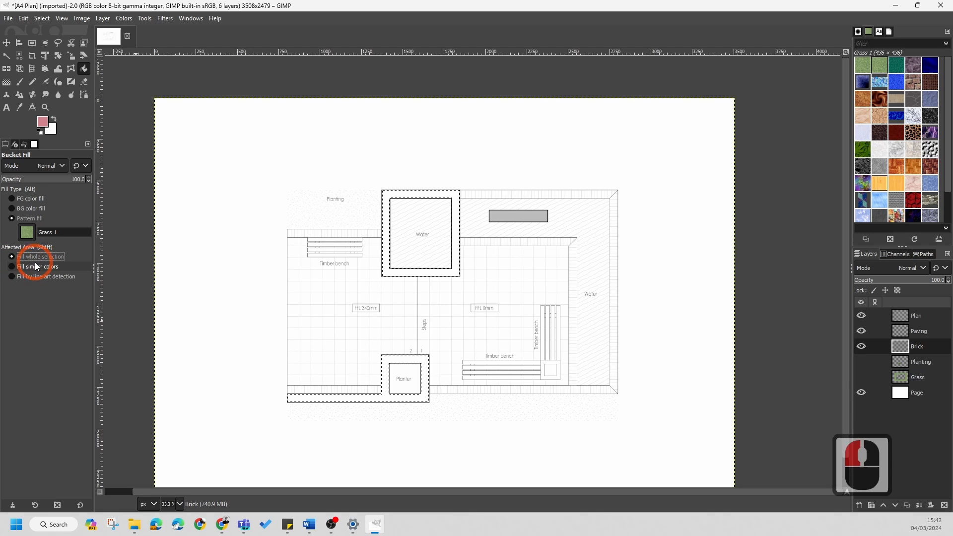
click(395, 239)
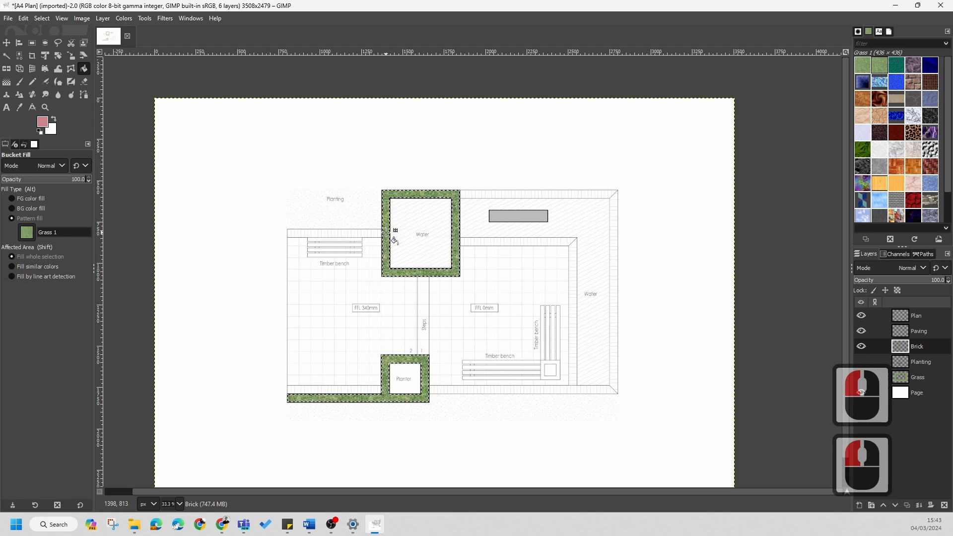
key(ctrl+z)
click(15, 195)
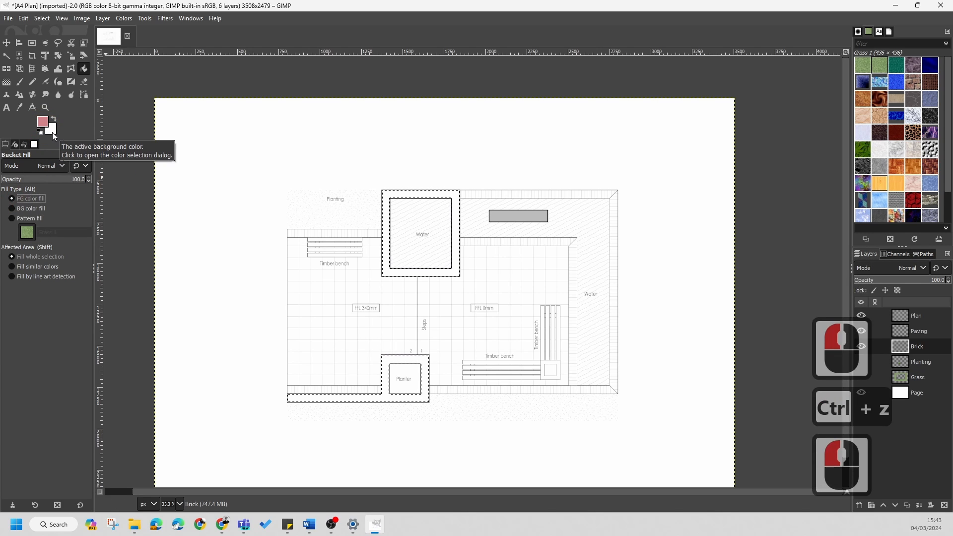
click(386, 206)
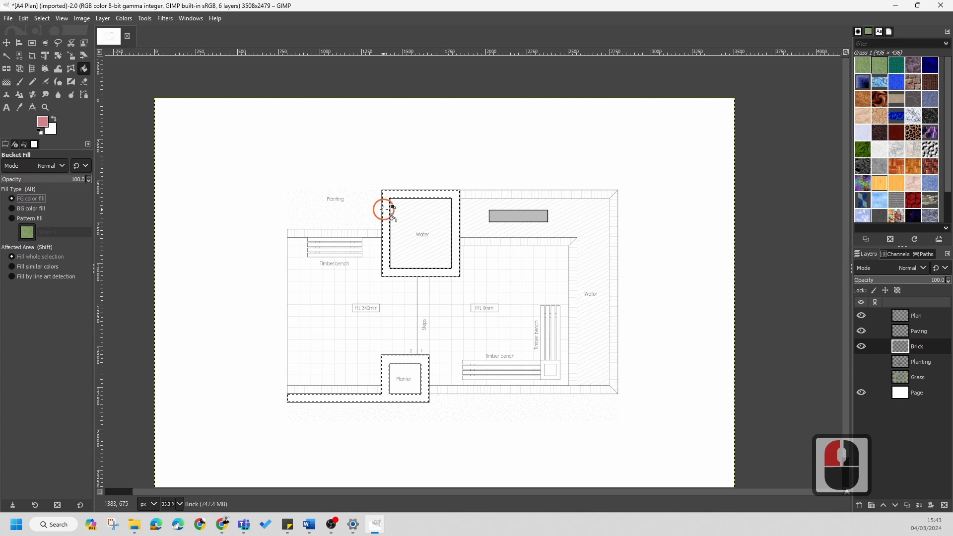
- Inspect the pink fill around the planter and clear the selection
scroll(403, 373, up, 5)
right_click(413, 325)
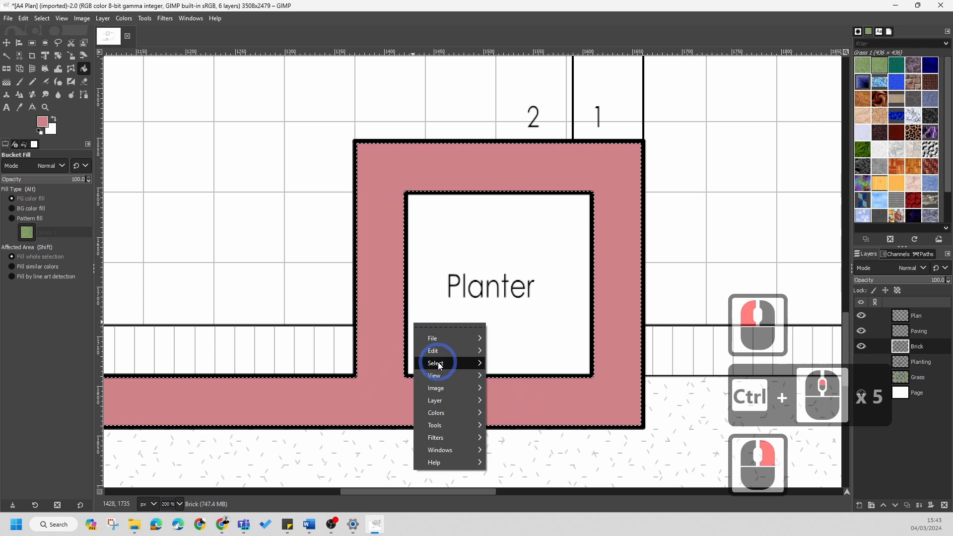
click(440, 367)
click(523, 312)
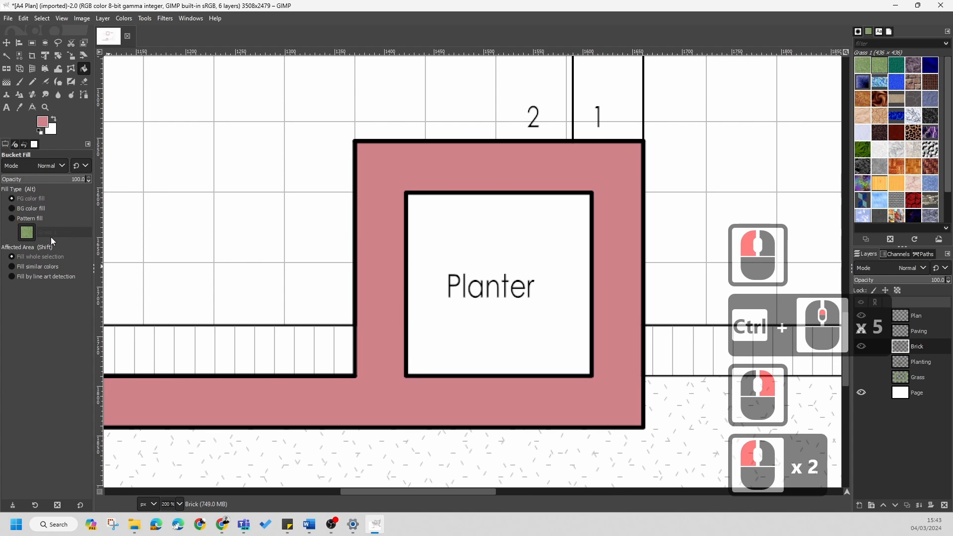
- Fuzzy-select the grey rectangle inside the upper arm of the L-shaped water feature
scroll(72, 264, down, 2)
scroll(515, 311, down, 1)
scroll(394, 340, down, 5)
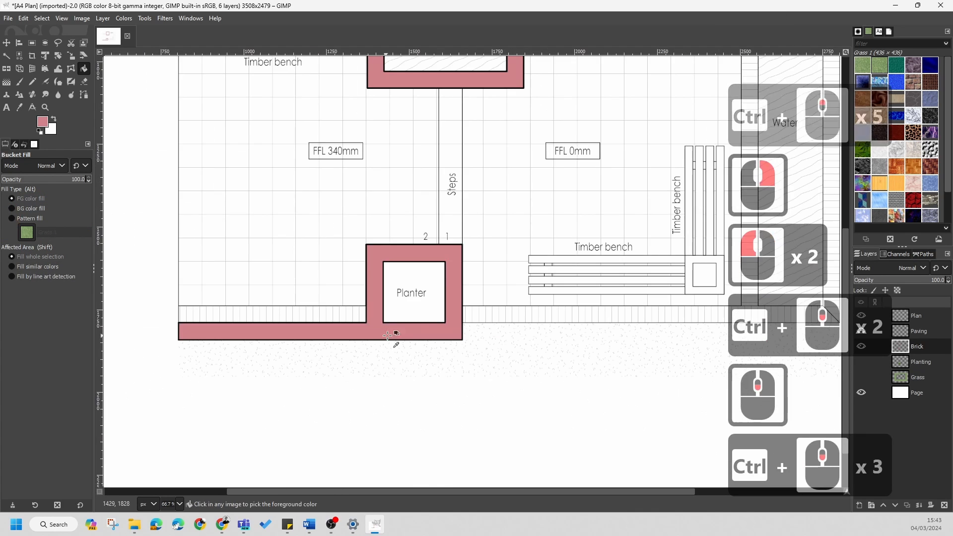
scroll(546, 199, up, 2)
scroll(447, 168, down, 1)
scroll(497, 114, down, 1)
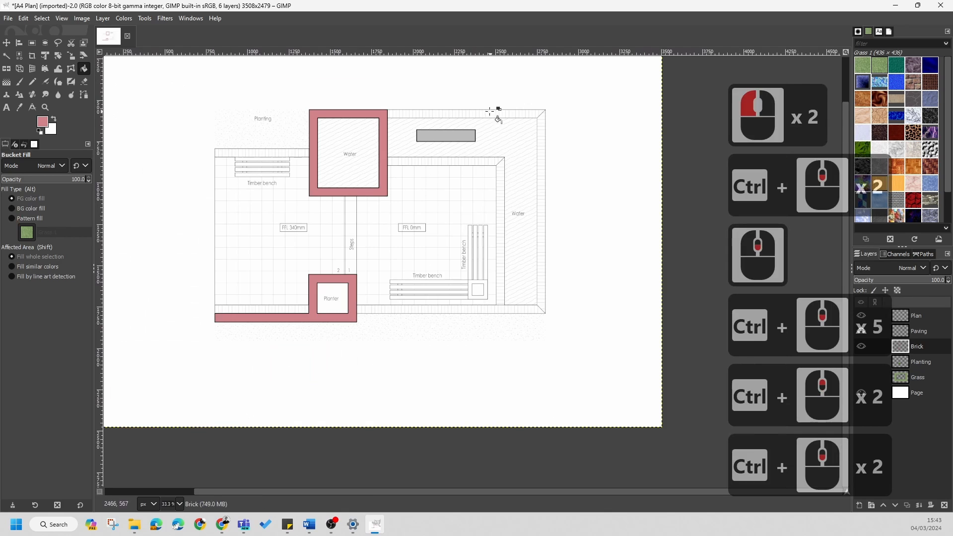
scroll(477, 129, up, 2)
scroll(417, 145, up, 2)
scroll(412, 149, down, 2)
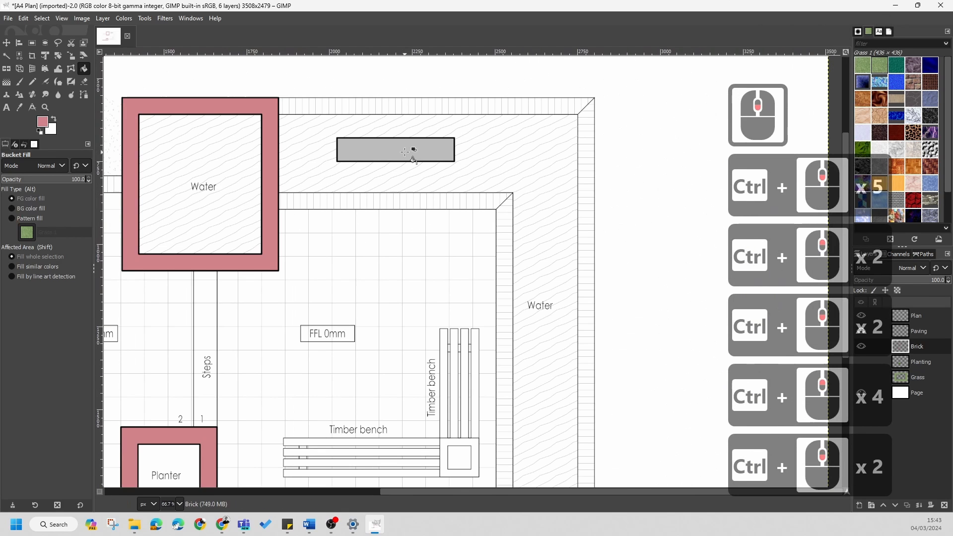
click(20, 55)
click(374, 154)
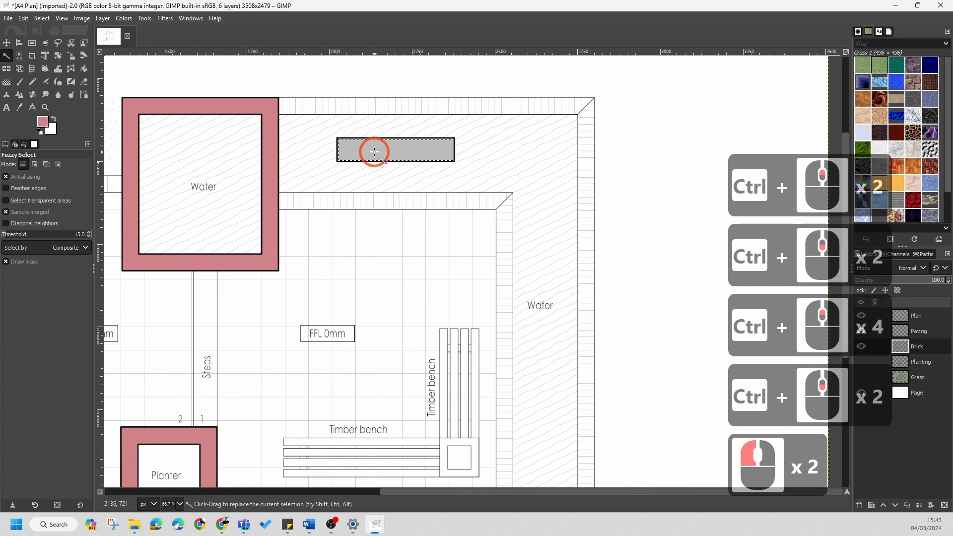
- Grow the selection of the grey rectangle in the upper water channel by 1 px
right_click(428, 149)
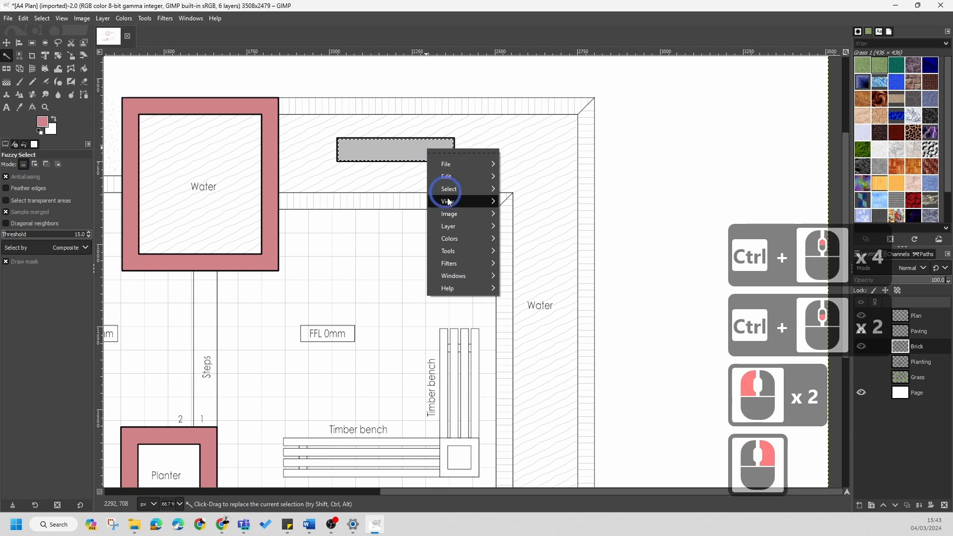
click(451, 192)
click(528, 331)
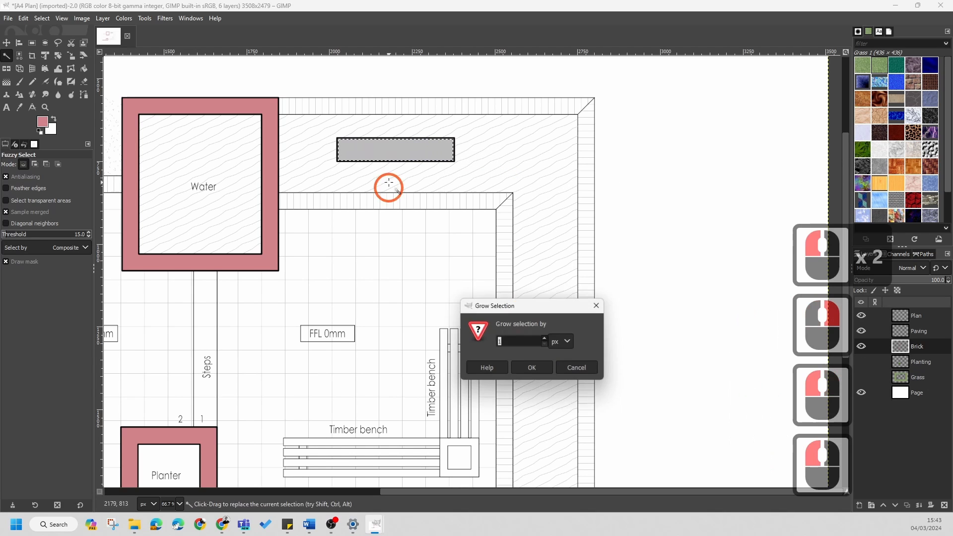
click(534, 369)
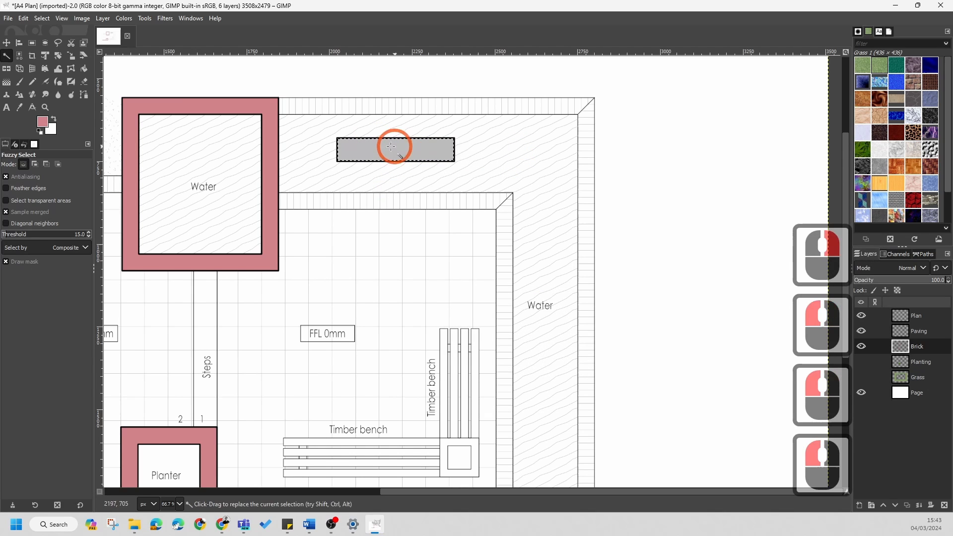
- Set the foreground colour to grey a8a99b and fill the selected rectangle in the upper water channel with it
click(43, 124)
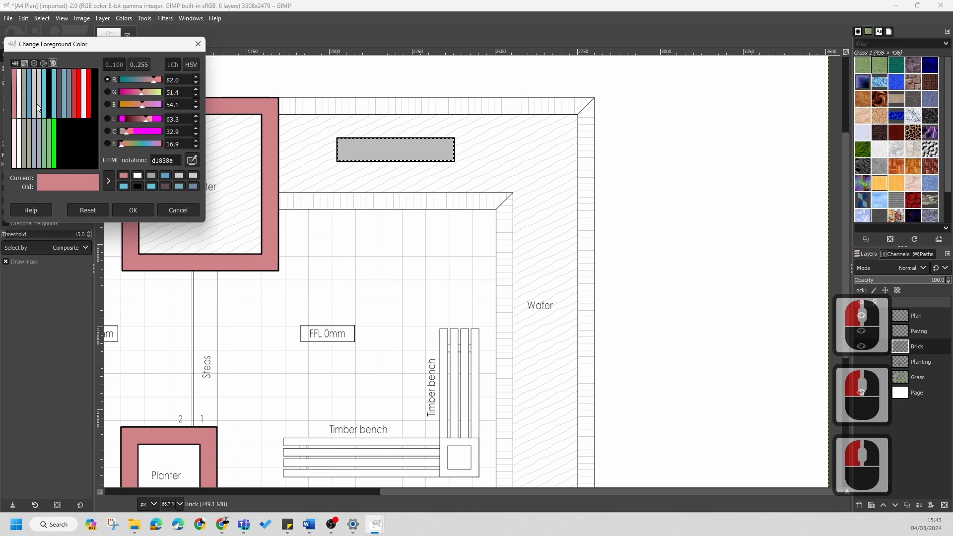
click(28, 150)
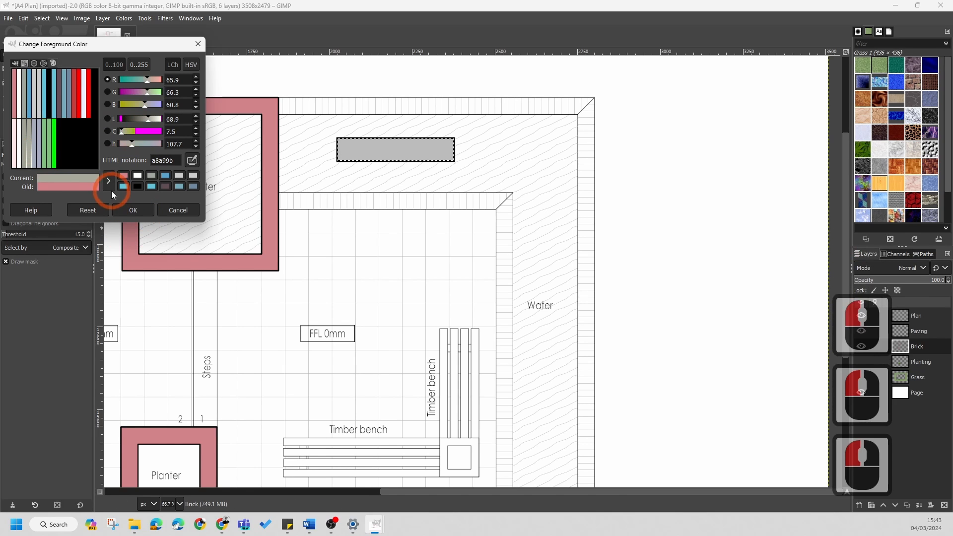
click(132, 210)
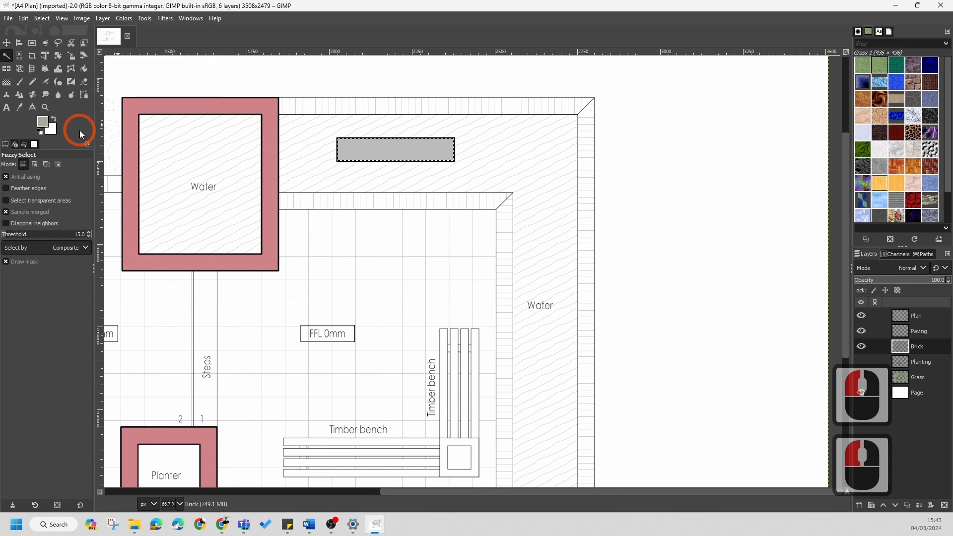
drag(48, 128, 368, 149)
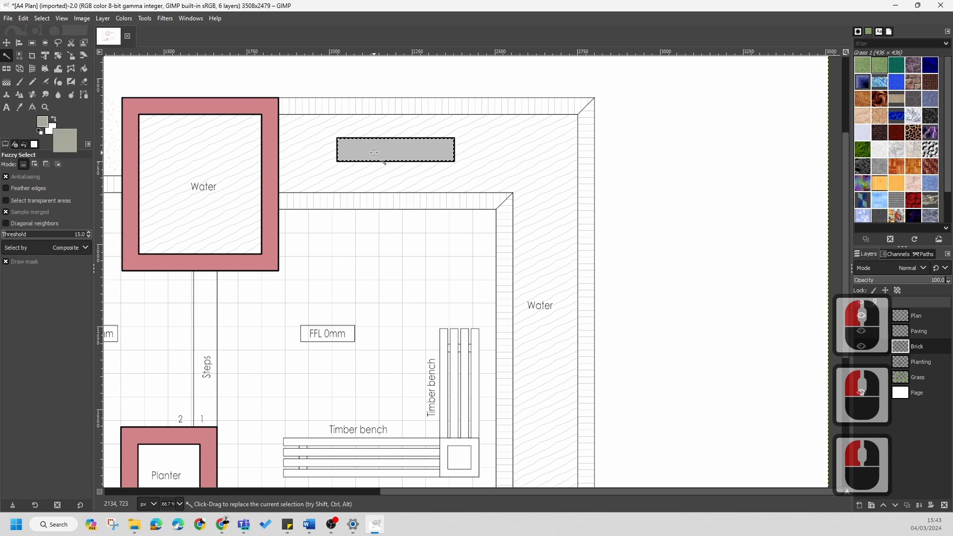
click(84, 69)
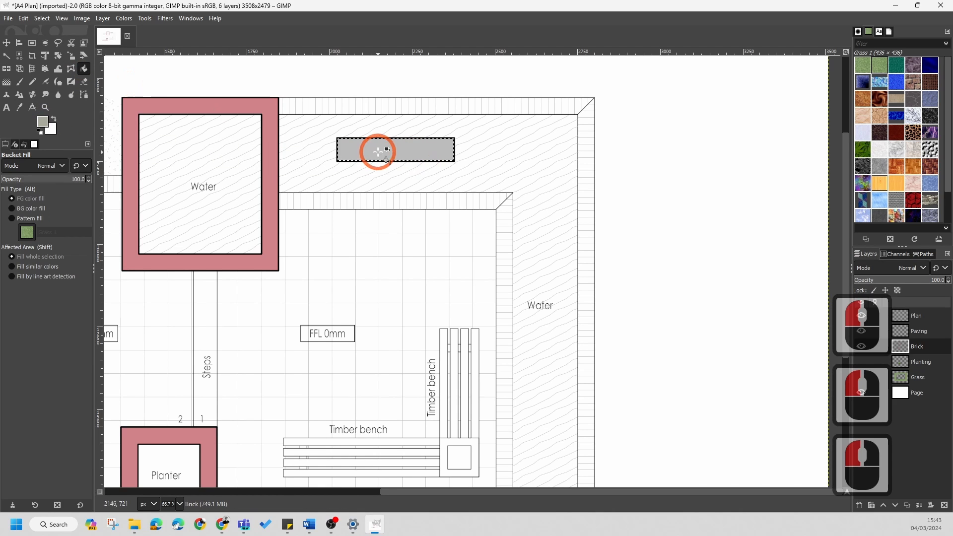
click(379, 150)
- Examine the newly filled rectangle, the pink walls around the planter and the uncoloured edging across the plan
ctrl+scroll(447, 150, up, 5)
ctrl+scroll(489, 171, down, 8)
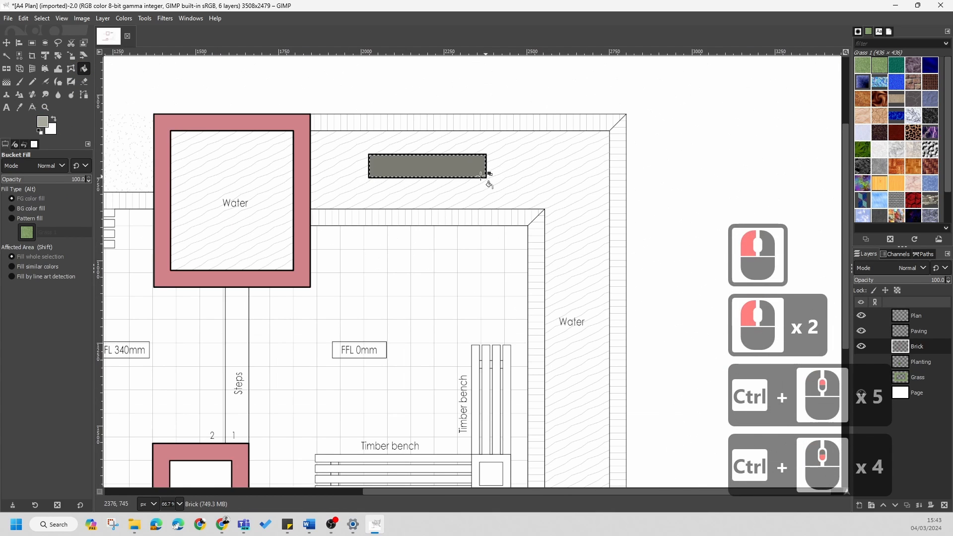
ctrl+scroll(480, 256, up, 2)
ctrl+scroll(480, 255, up, 4)
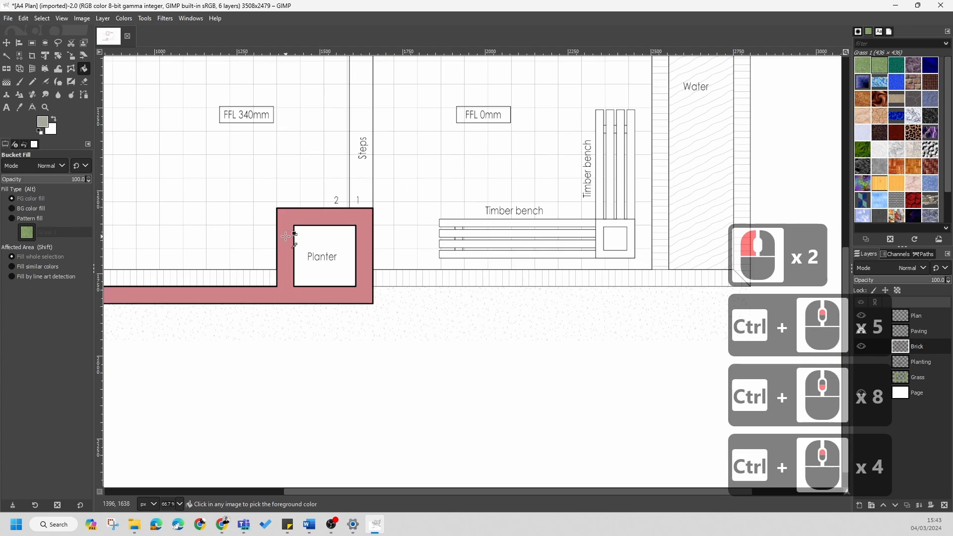
ctrl+scroll(387, 258, down, 1)
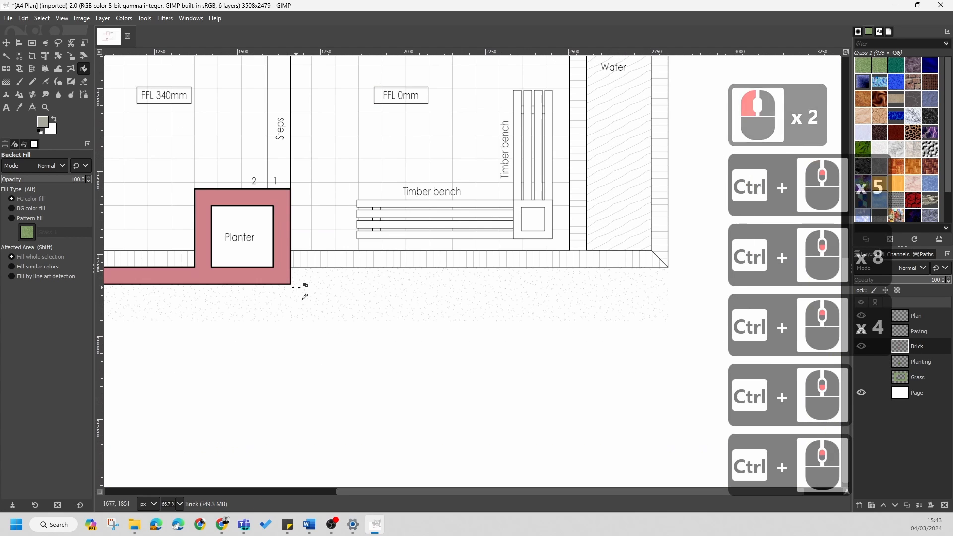
ctrl+scroll(302, 278, down, 1)
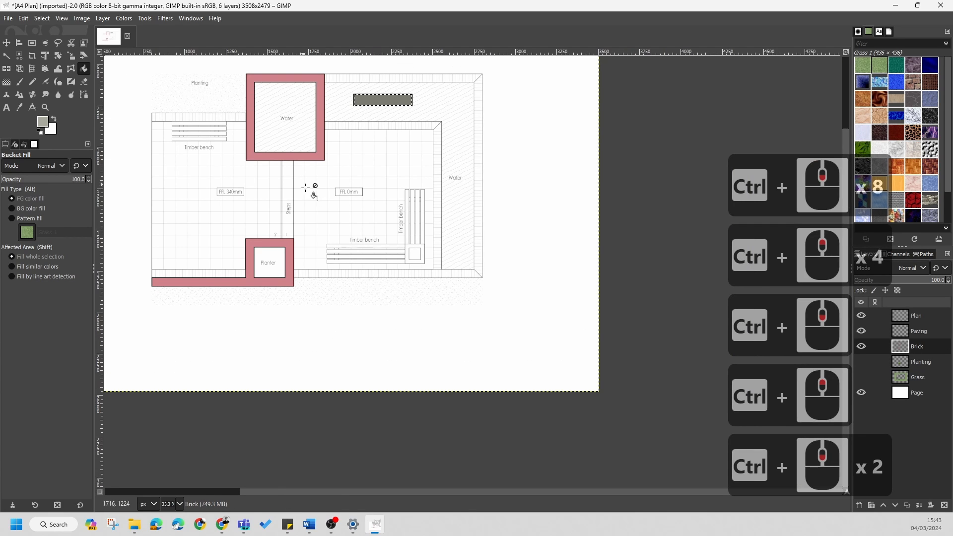
scroll(269, 228, up, 2)
ctrl+scroll(241, 211, up, 2)
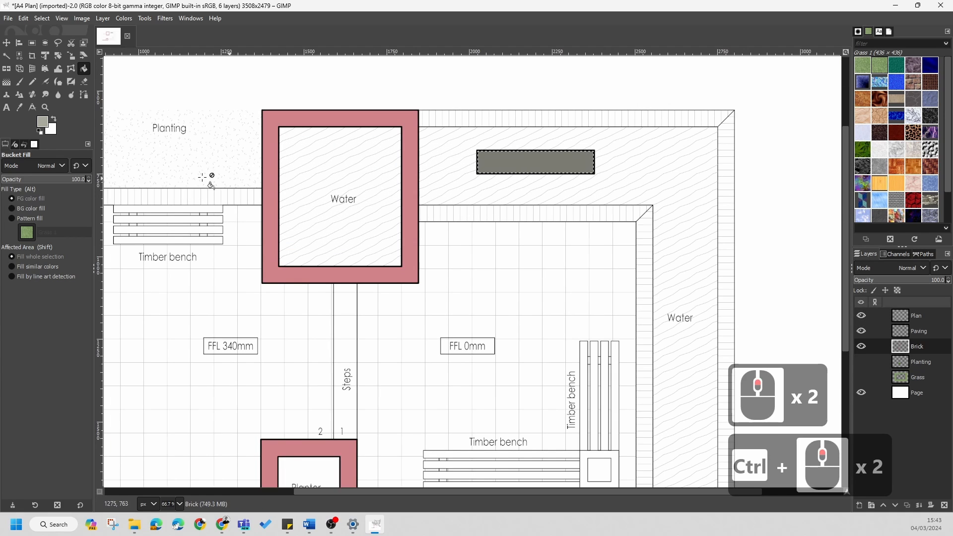
- Set the foreground colour to the brown b38c74 using the colour wheel
click(42, 126)
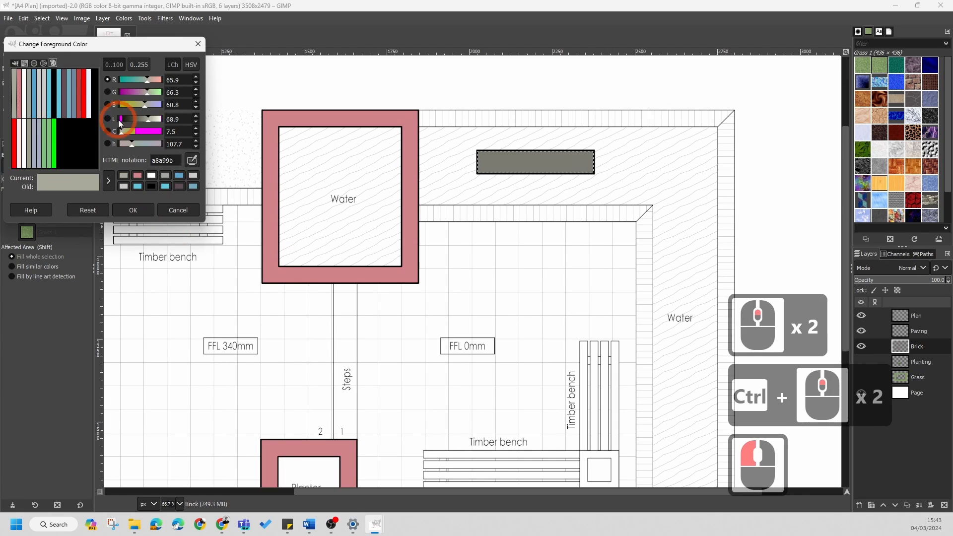
click(16, 64)
click(43, 64)
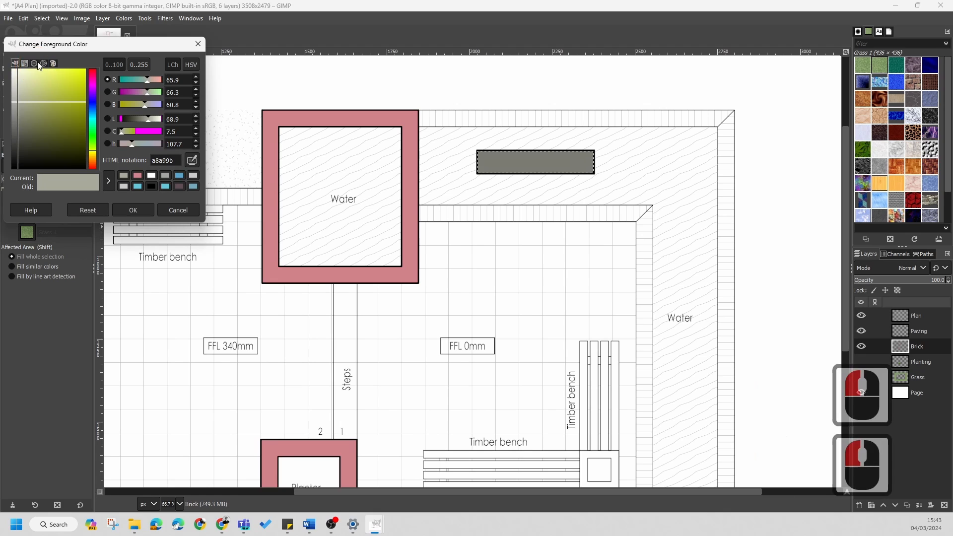
drag(87, 102, 52, 124)
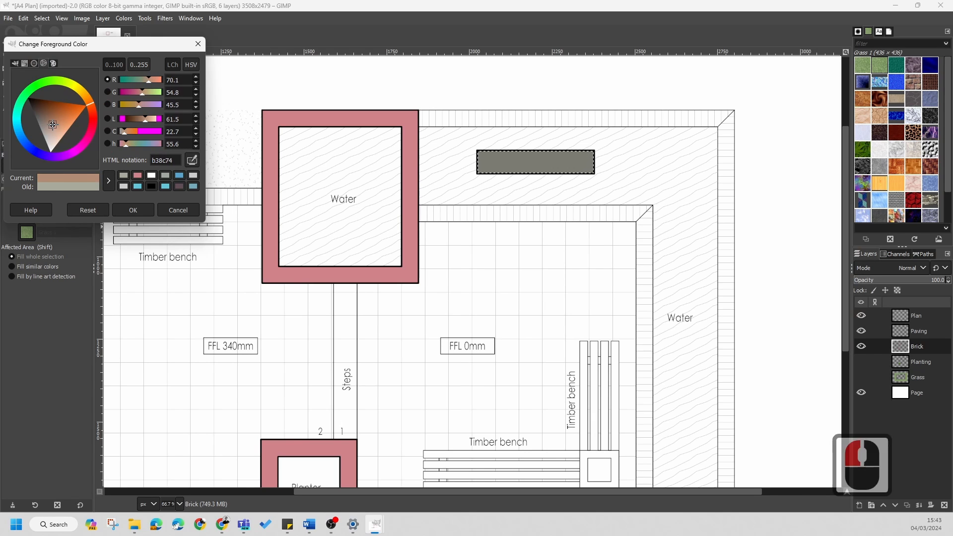
click(134, 211)
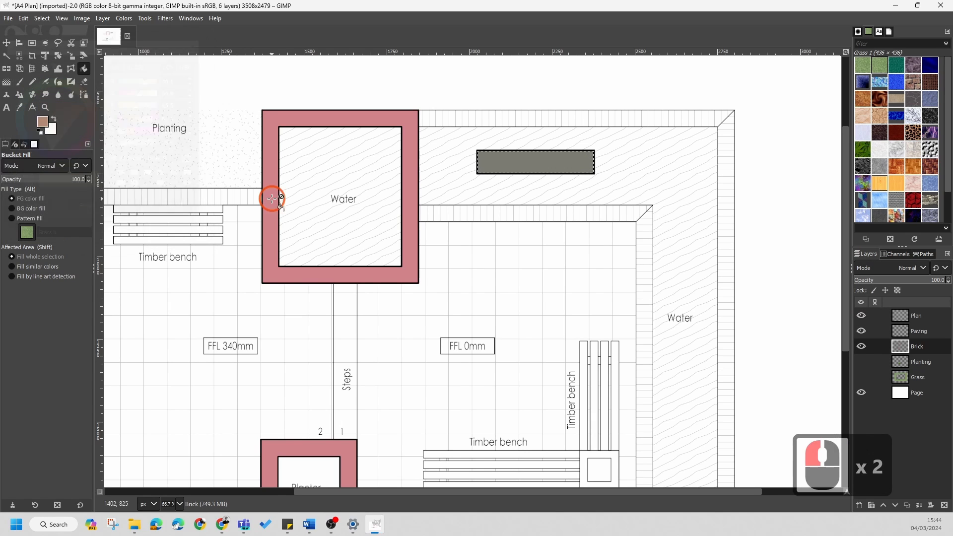
- Select the whole brick edging strip between the Planting area and the upper-left timber bench with Fuzzy Select
click(7, 54)
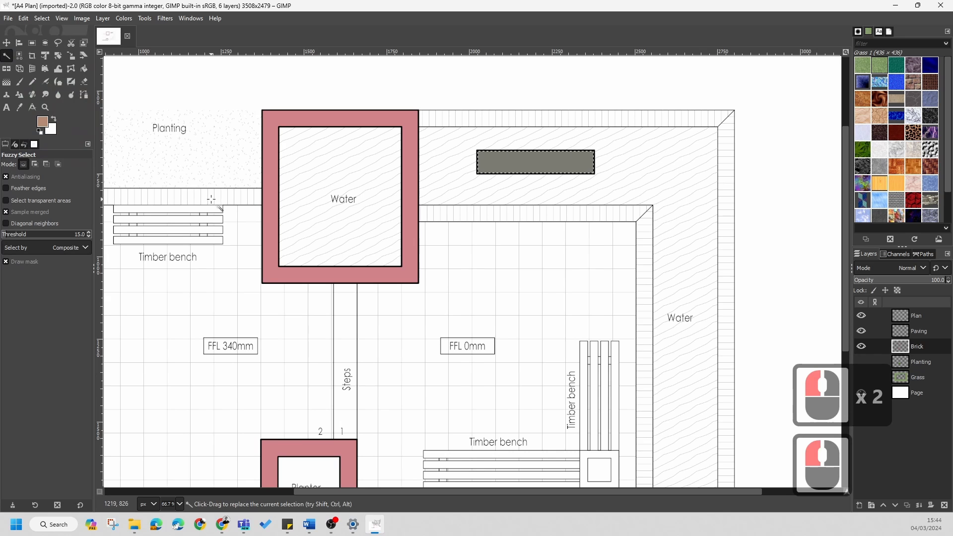
mouse_move(208, 198)
mouse_down()
mouse_move(239, 209)
mouse_move(212, 199)
mouse_up()
ctrl+scroll(213, 199, up, 4)
ctrl+scroll(366, 232, down, 4)
ctrl+scroll(336, 238, up, 4)
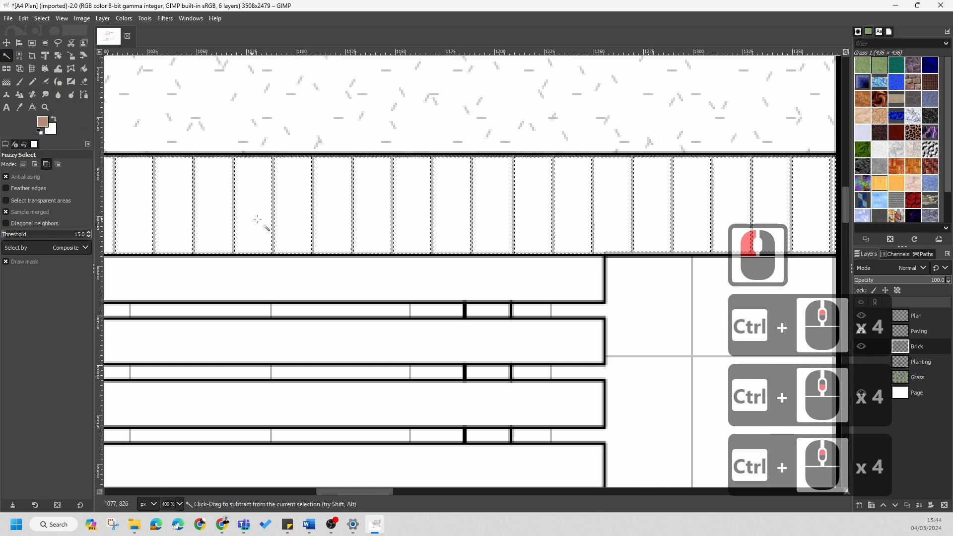
ctrl+scroll(260, 219, down, 5)
ctrl+scroll(326, 244, up, 3)
drag(304, 213, 350, 238)
ctrl+scroll(367, 228, down, 3)
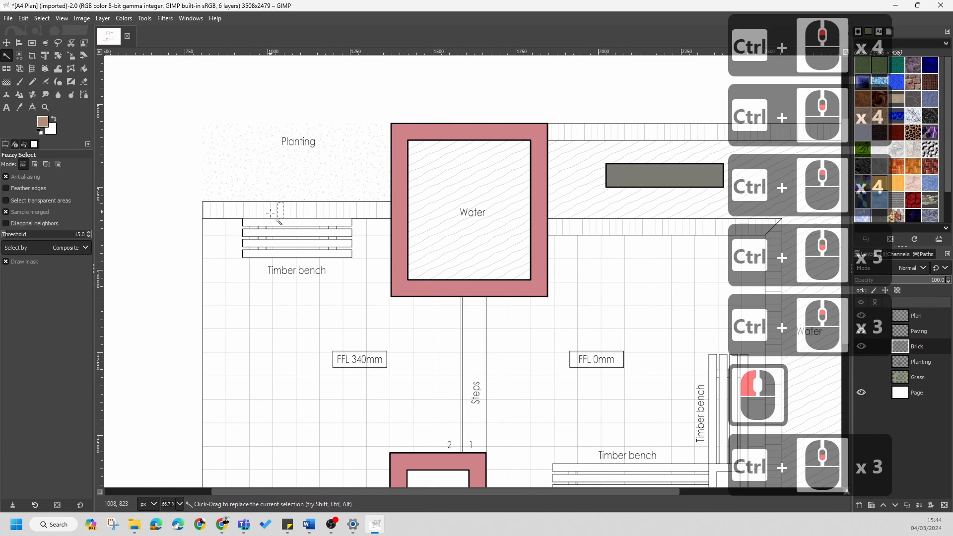
mouse_move(228, 217)
mouse_down()
mouse_move(257, 222)
mouse_move(230, 218)
mouse_up()
ctrl+scroll(671, 258, up, 3)
ctrl+scroll(367, 201, down, 4)
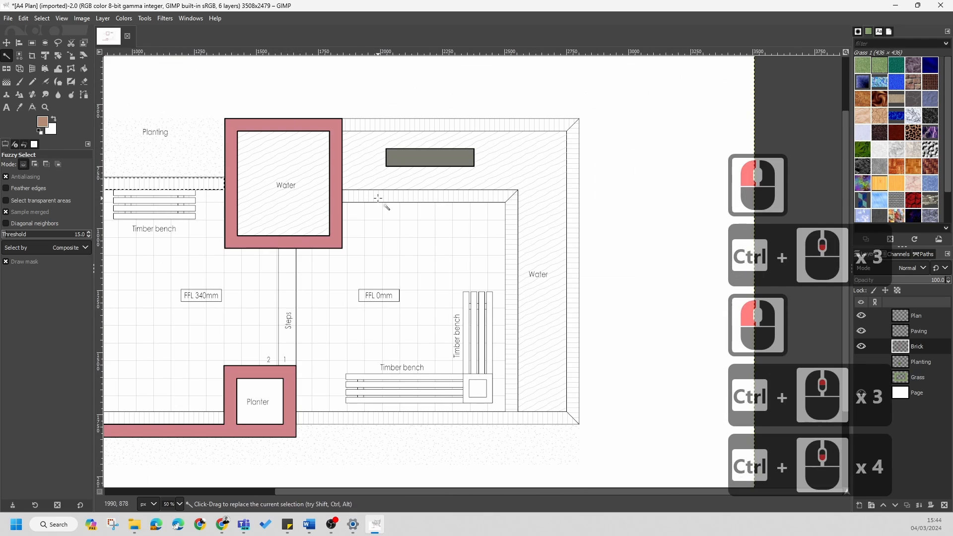
- Add the inner L-shaped edging beside the water channel and the bottom edging strip right of the planter to the selection
key(shift)
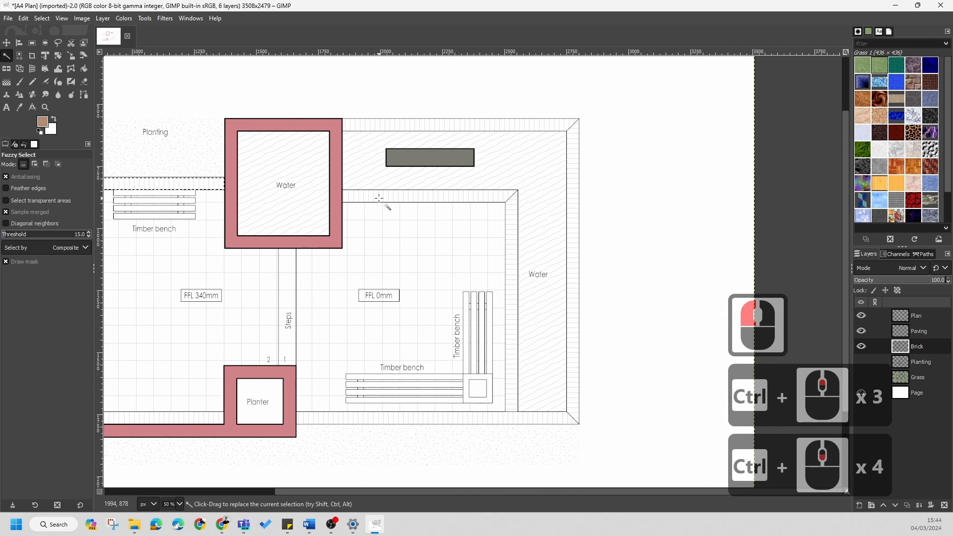
drag(406, 207, 513, 263)
drag(514, 300, 516, 379)
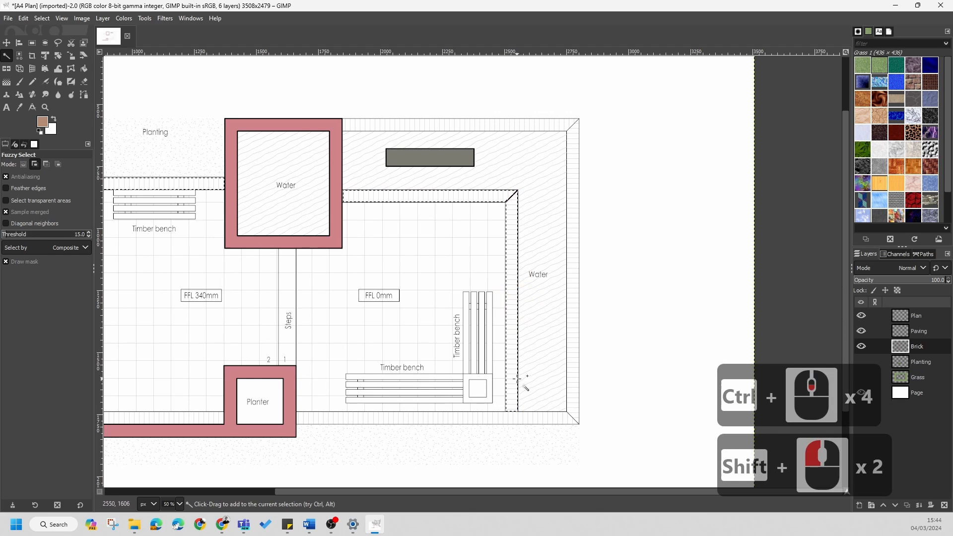
drag(516, 423, 573, 426)
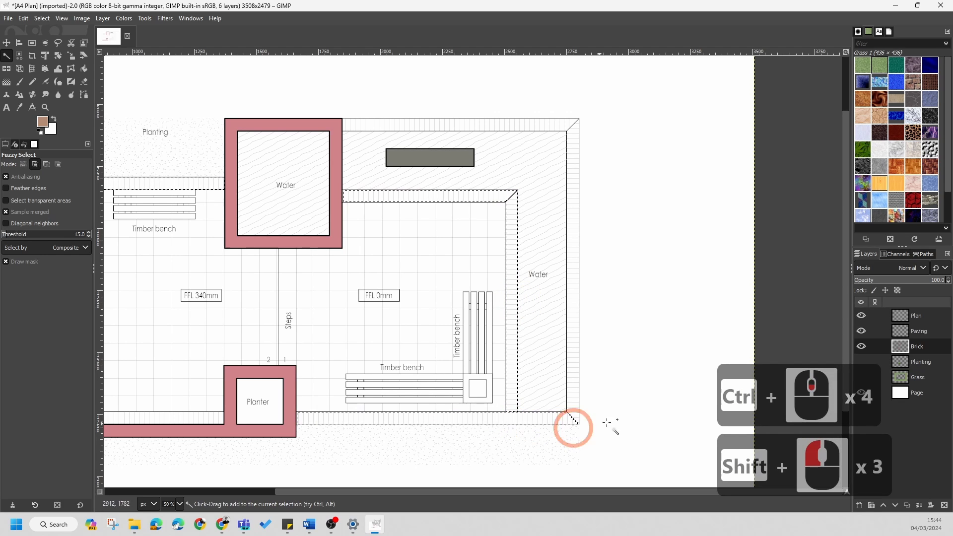
- Undo the stray selection of the water and add the outer edging along the channel's right and top sides instead
drag(572, 303, 592, 273)
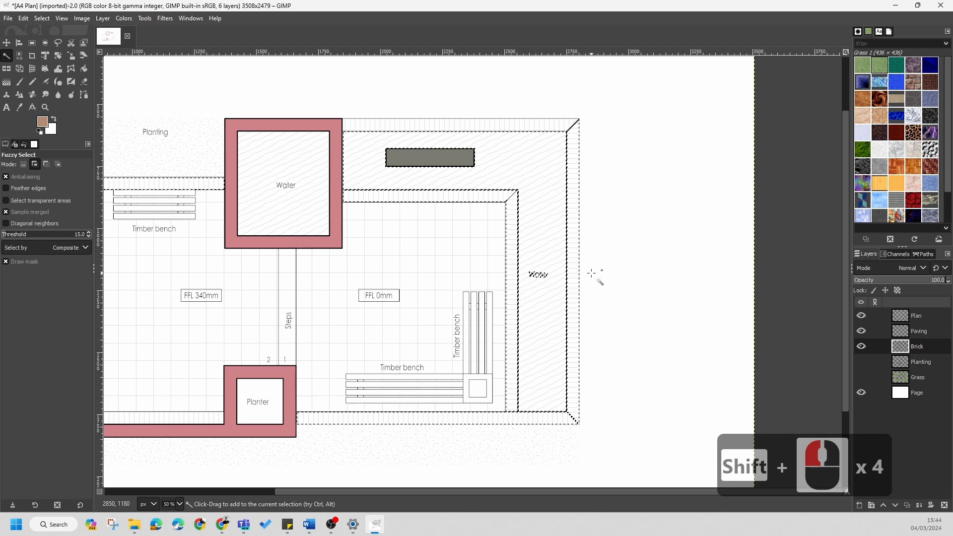
key(ctrl+z)
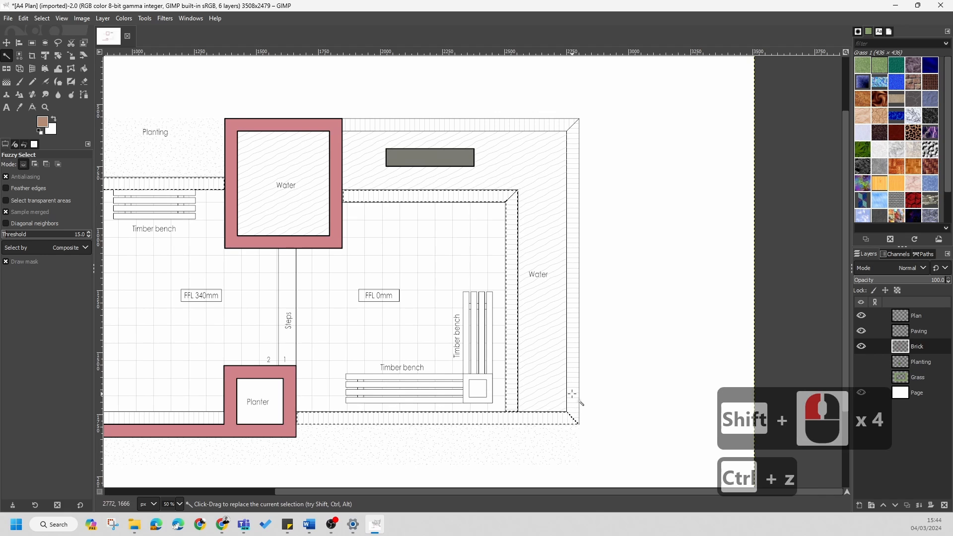
drag(573, 389, 576, 404)
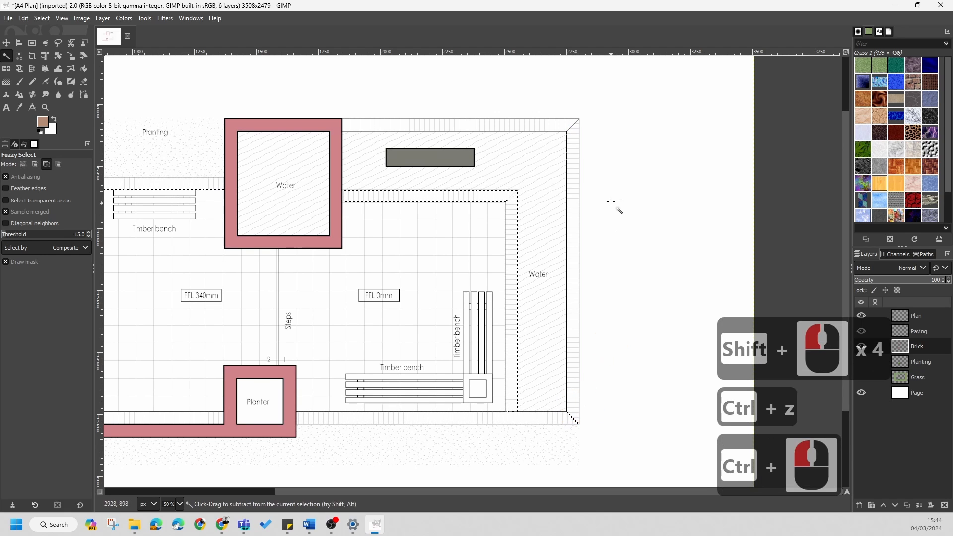
drag(575, 166, 575, 129)
scroll(475, 266, down, 2)
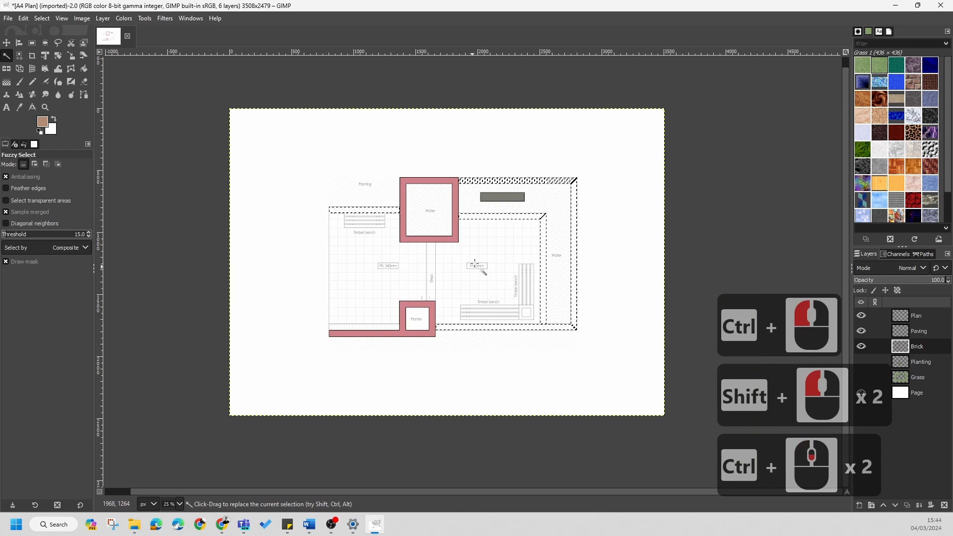
scroll(476, 266, up, 2)
- Fill the selected brick edging strips on the Brick layer with the brown foreground colour using Bucket Fill
drag(42, 122, 228, 175)
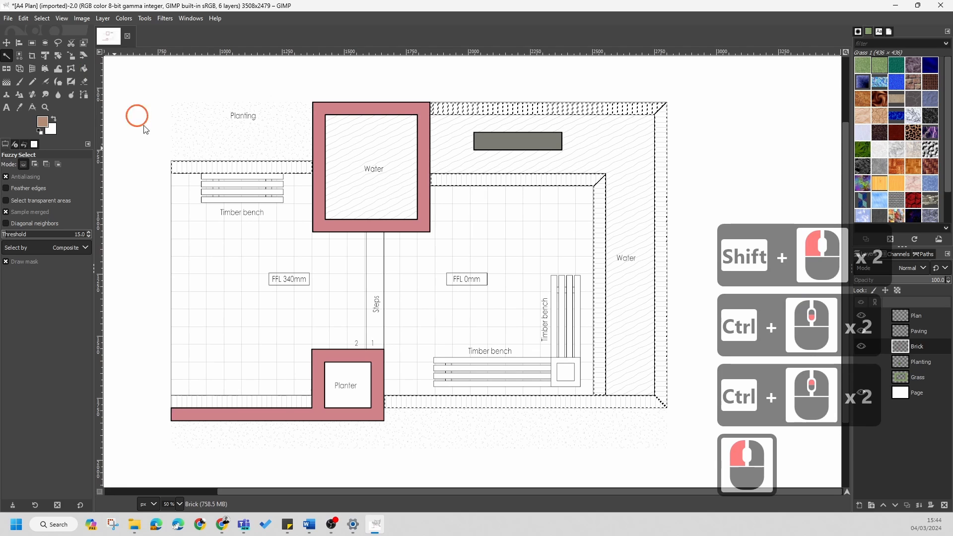
click(192, 170)
click(84, 68)
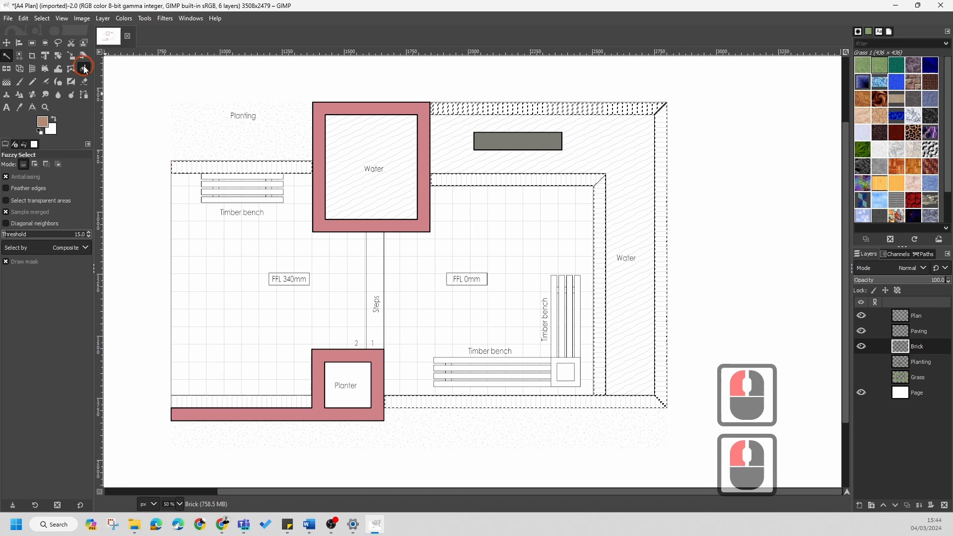
click(222, 168)
scroll(598, 127, up, 3)
scroll(531, 132, down, 3)
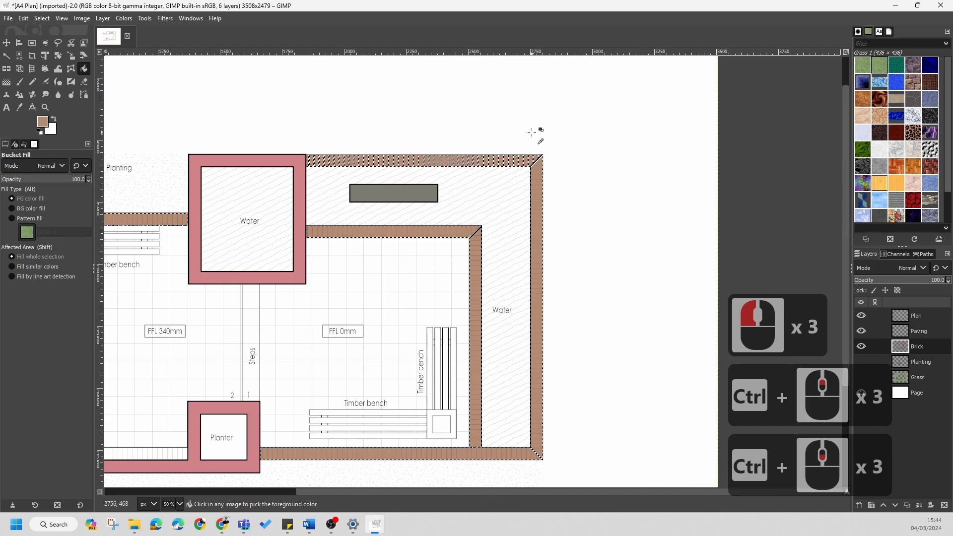
- Clear the selection around the filled edging and make the Paving layer active
scroll(539, 144, up, 6)
right_click(602, 166)
click(628, 206)
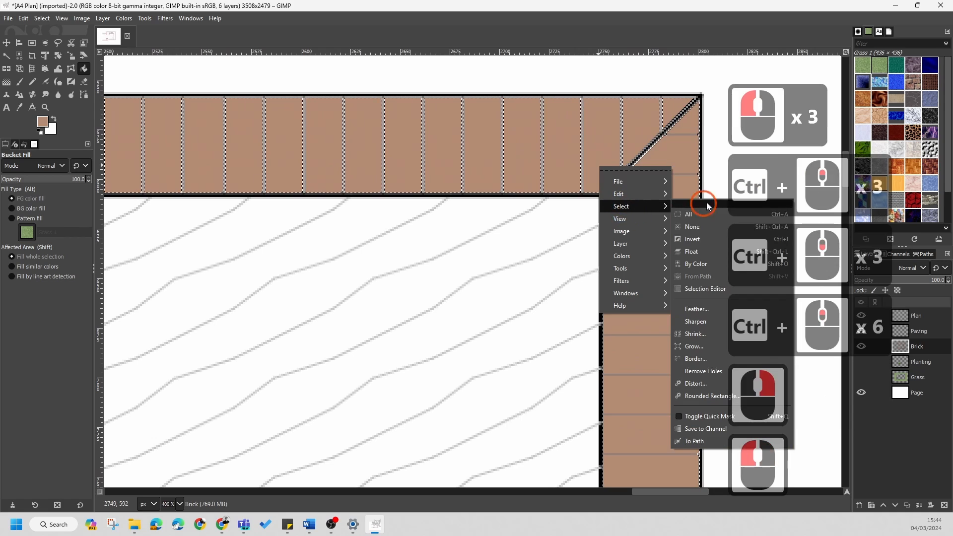
click(705, 215)
scroll(559, 191, down, 9)
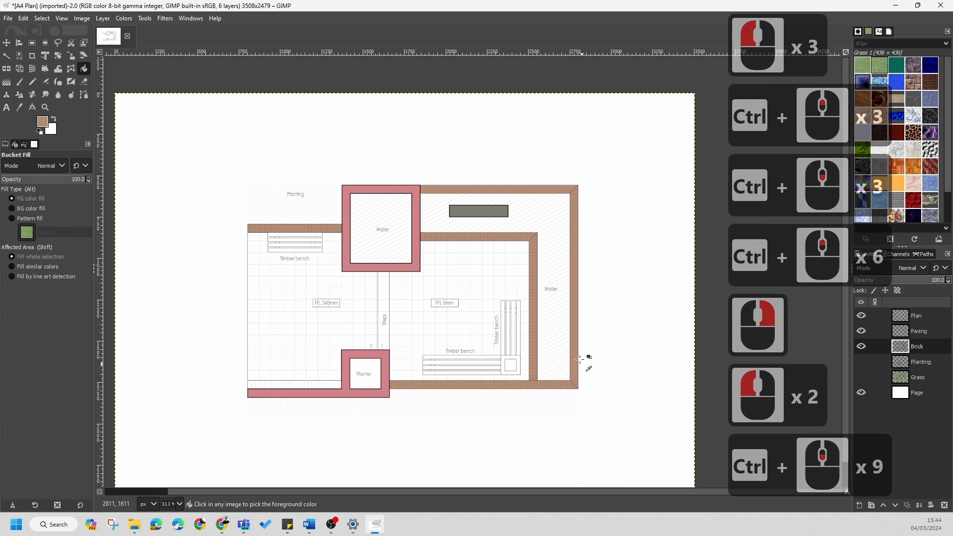
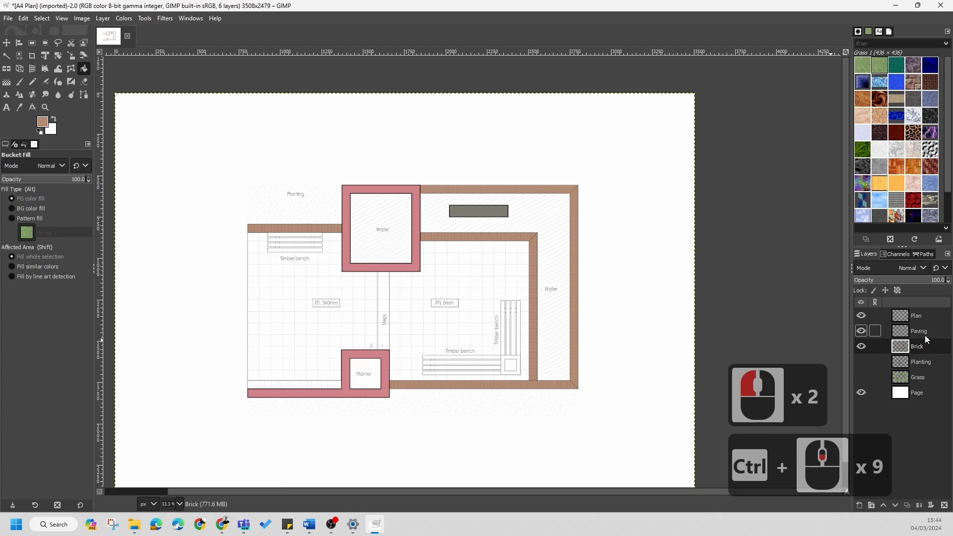
click(922, 331)
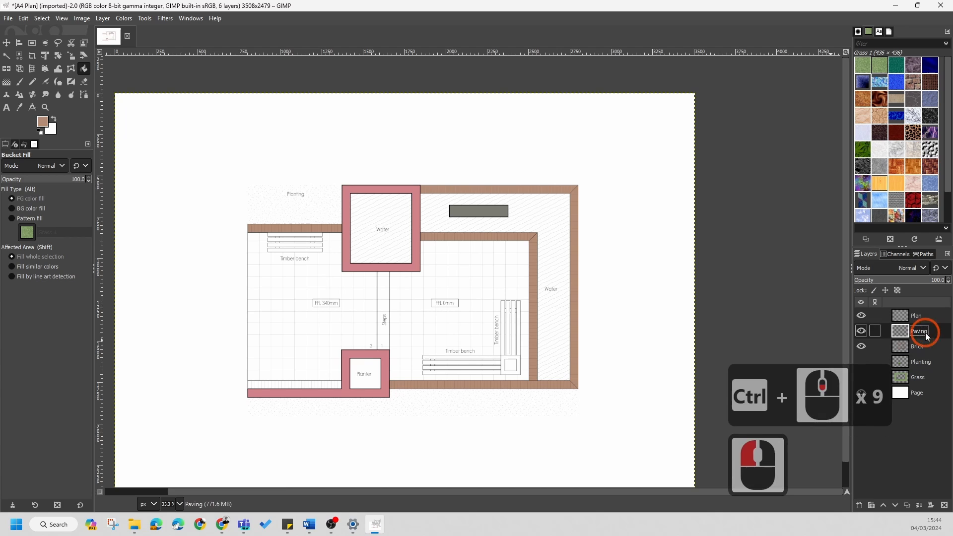
- Change the foreground colour from brick brown to a mid grey for the paving
click(46, 123)
click(38, 124)
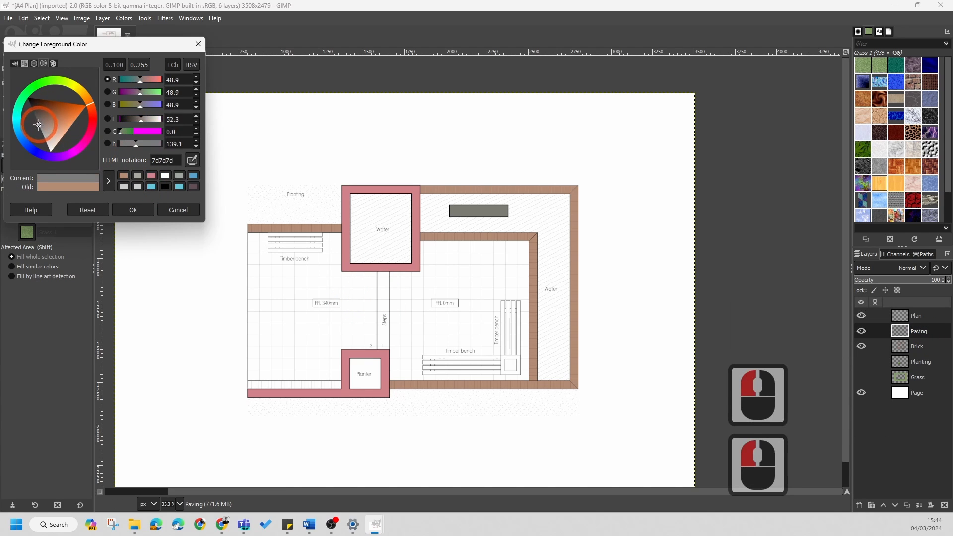
drag(36, 124, 37, 127)
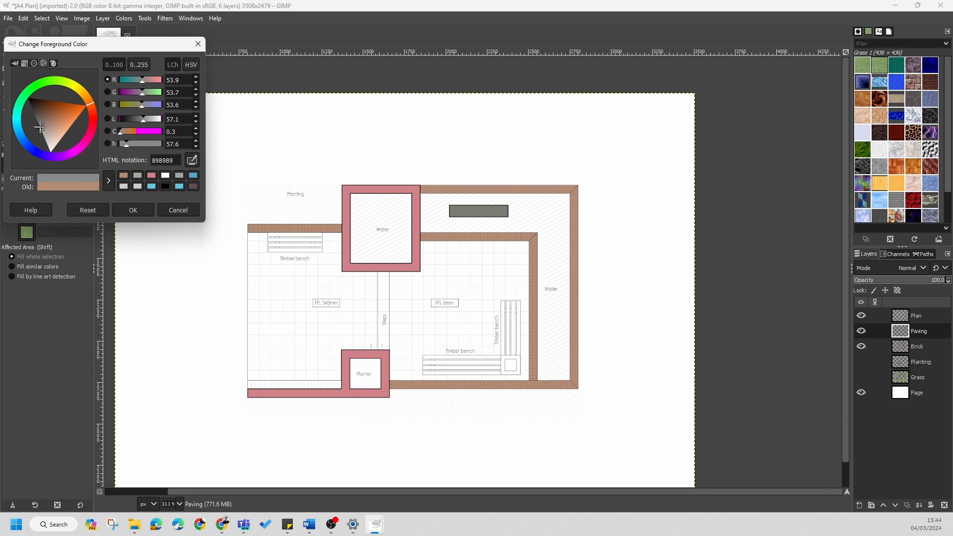
click(133, 210)
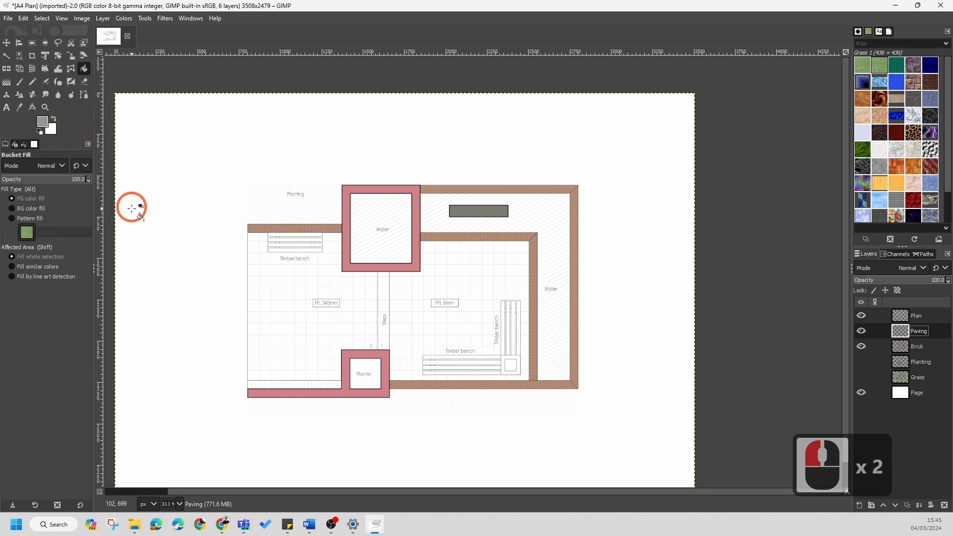
click(368, 310)
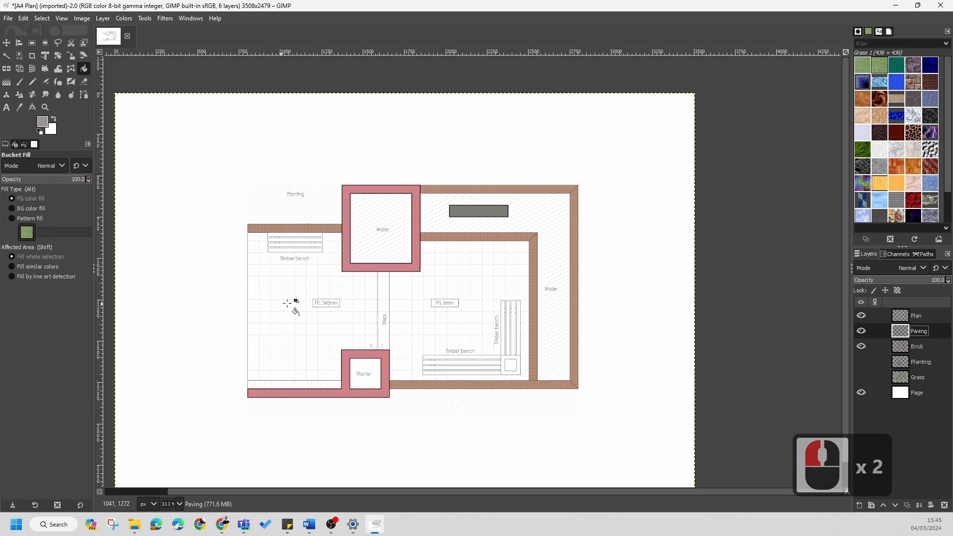
- Fuzzy-select the left paving area, the steps strip and the right paving area as one combined selection
click(9, 56)
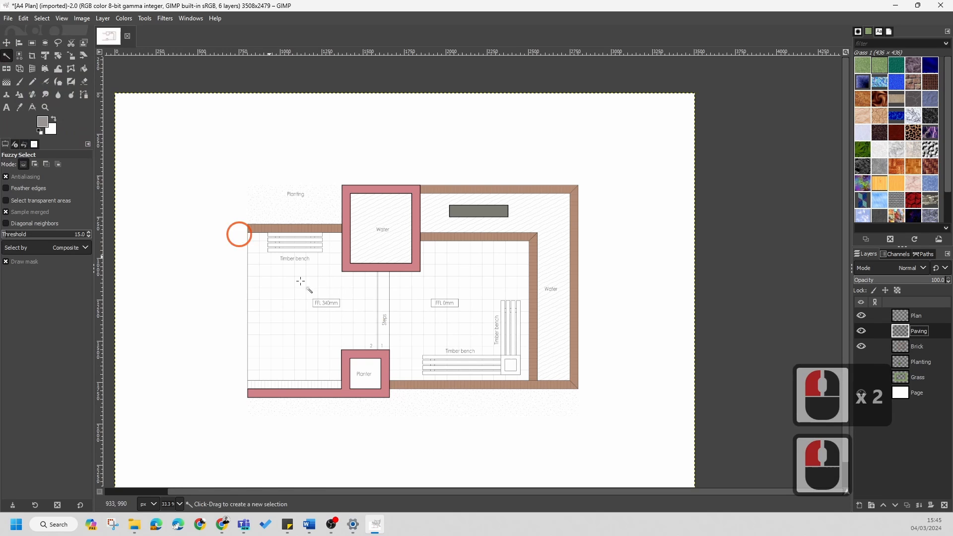
click(290, 305)
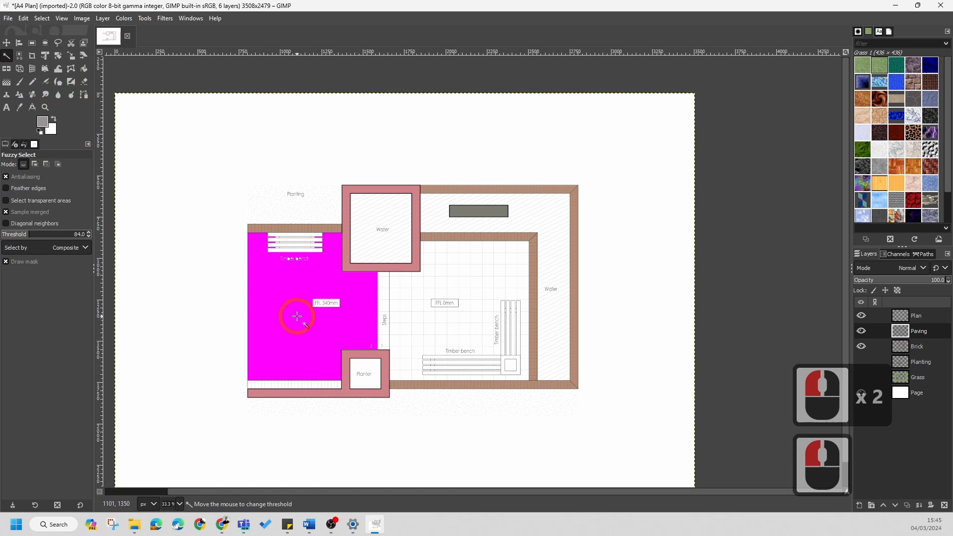
shift+click(385, 333)
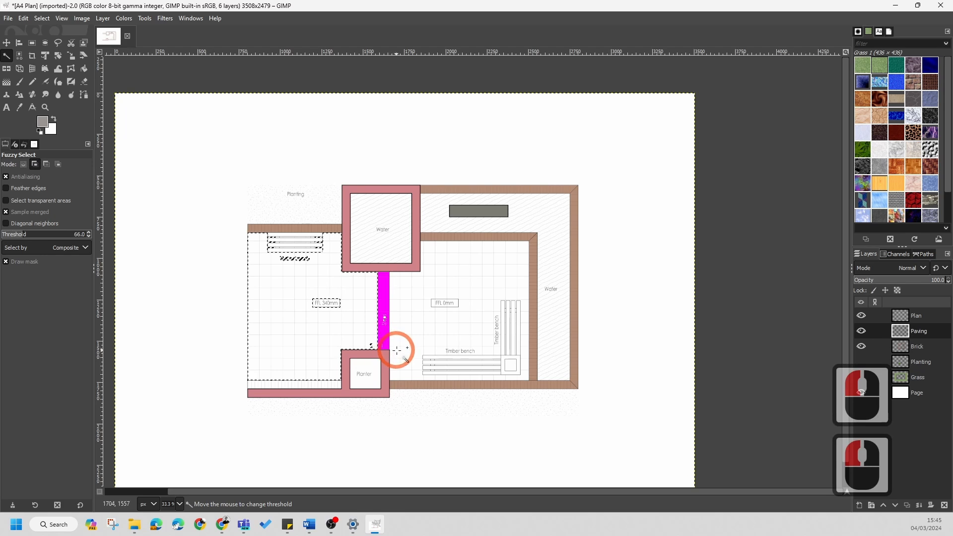
shift+click(404, 317)
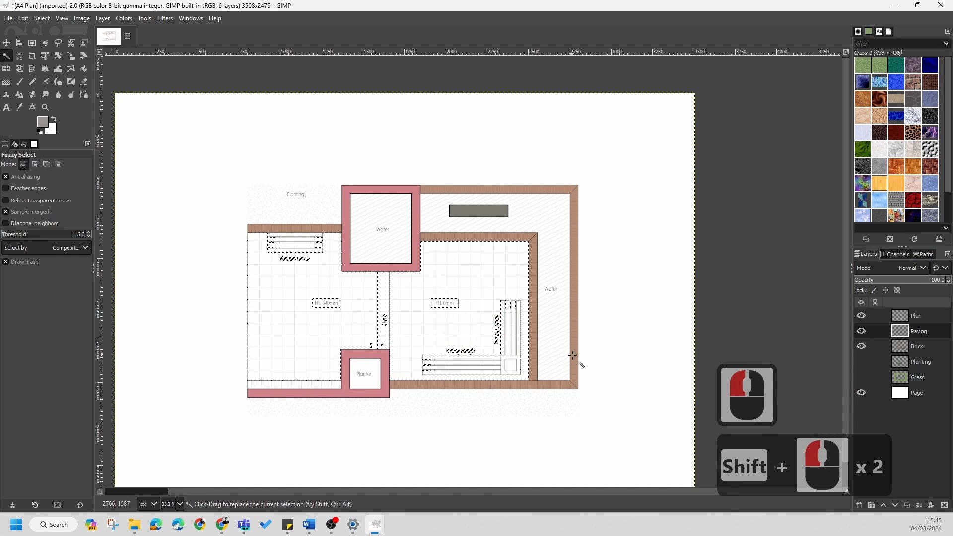
ctrl+scroll(493, 358, up, 4)
ctrl+scroll(493, 358, up, 1)
ctrl+scroll(493, 358, down, 7)
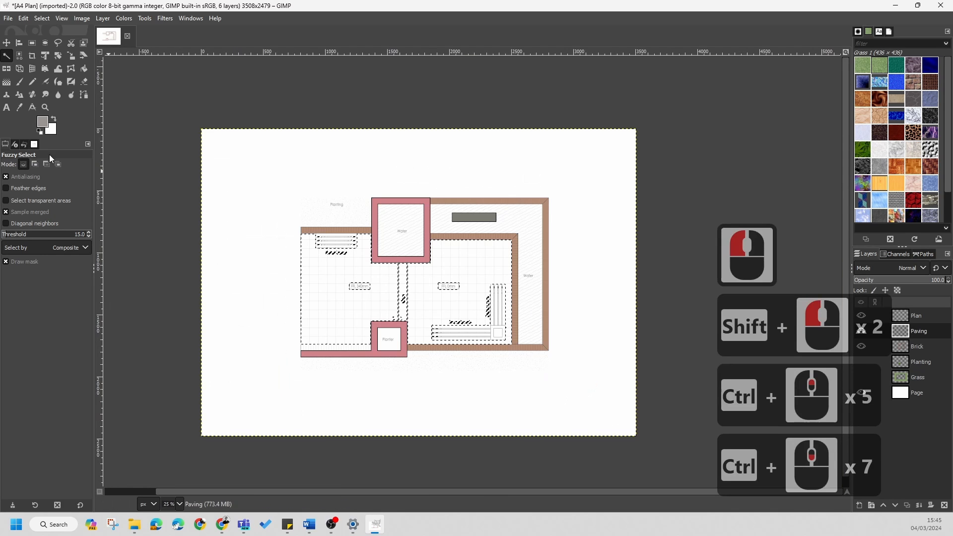
- Bucket-fill the selected paving and steps with the grey foreground colour on the Paving layer and clear the selection
click(85, 69)
click(334, 283)
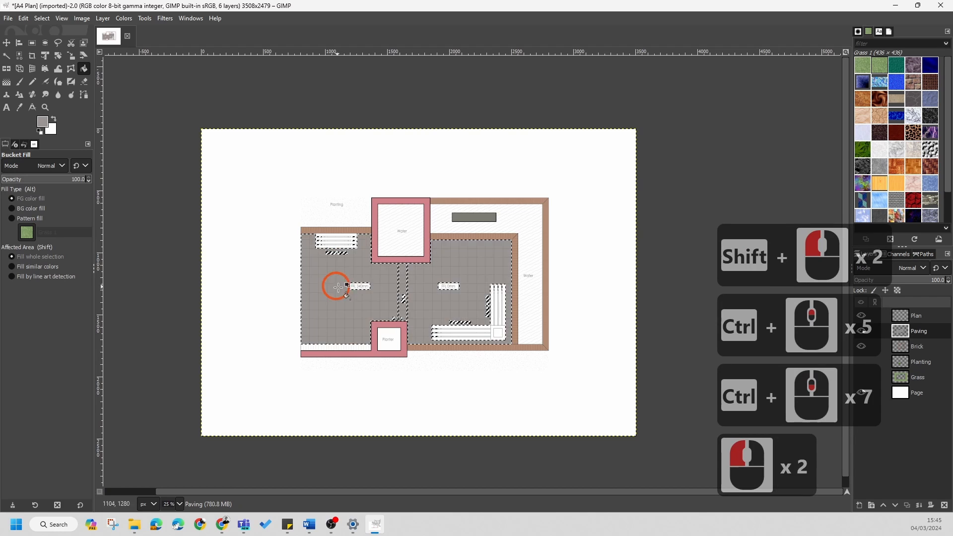
ctrl+scroll(356, 291, up, 3)
ctrl+scroll(373, 294, up, 1)
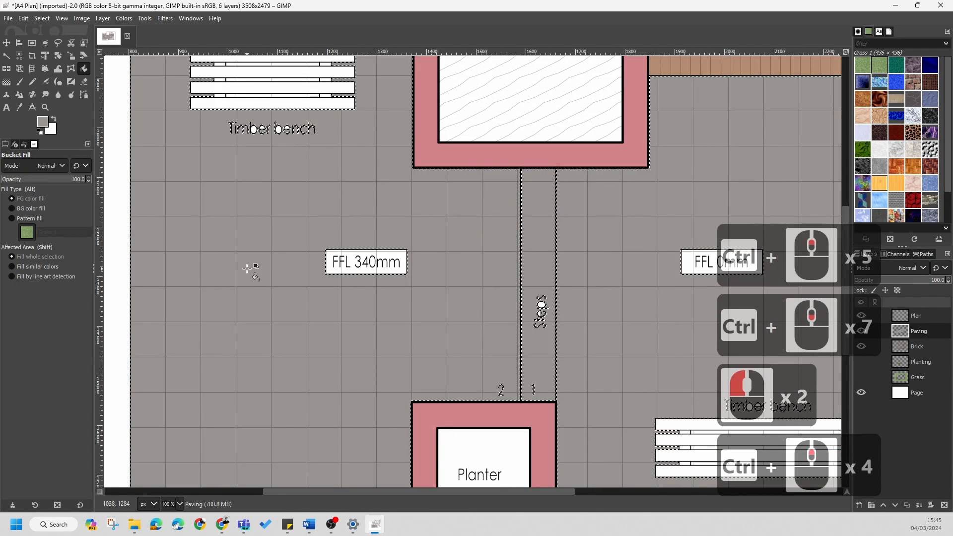
ctrl+scroll(251, 270, down, 2)
right_click(311, 273)
click(338, 314)
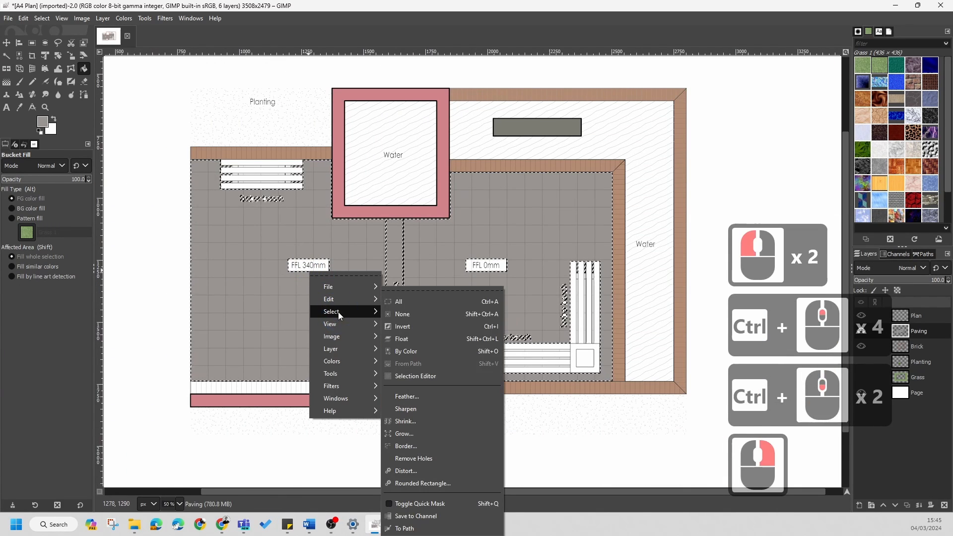
click(416, 314)
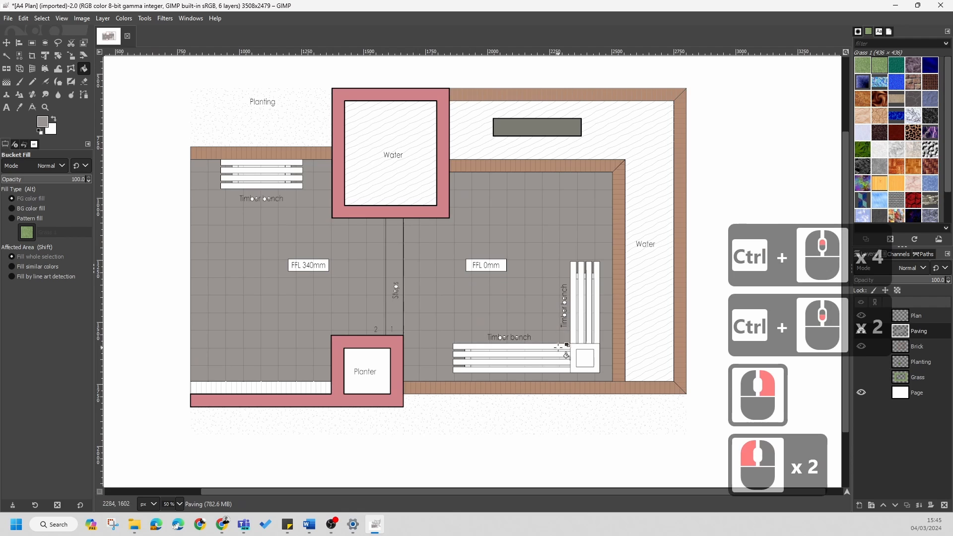
- Paint grey over the white gaps in the two right-hand timber bench labels and the FFL 0mm box with the Paintbrush
ctrl+scroll(533, 314, up, 4)
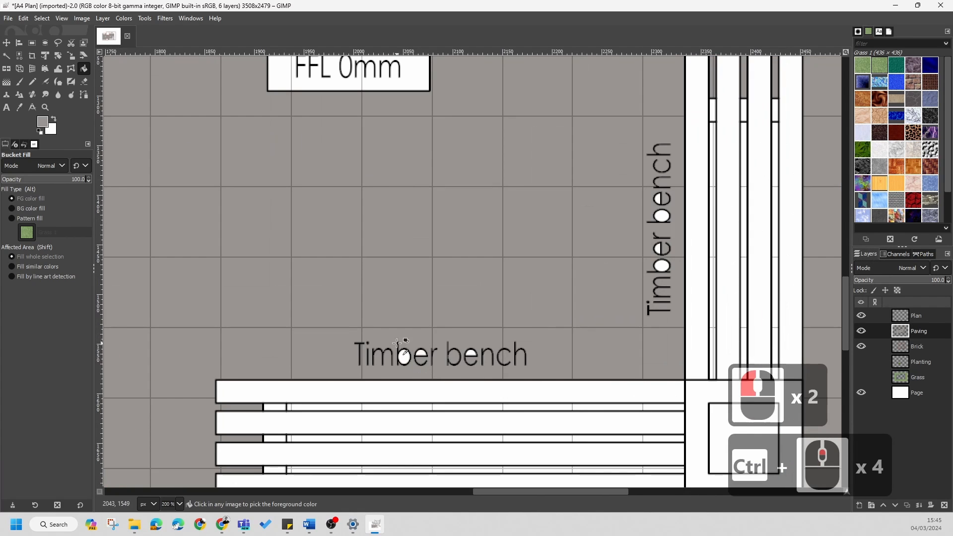
ctrl+scroll(397, 353, down, 1)
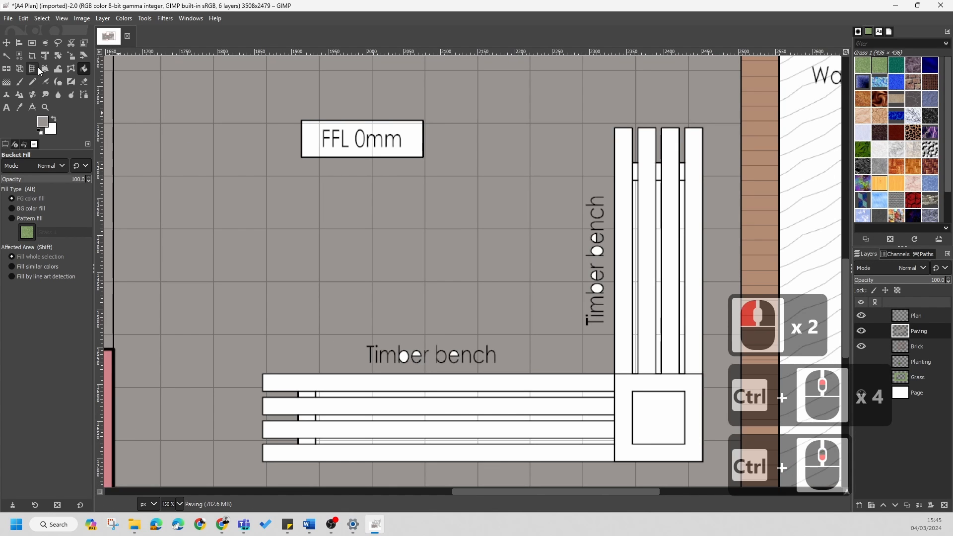
click(19, 81)
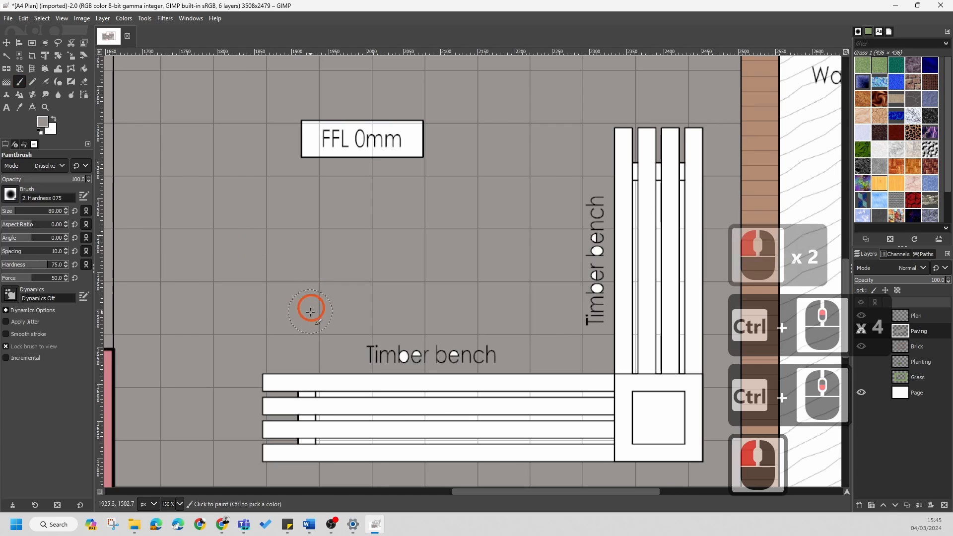
drag(401, 353, 458, 353)
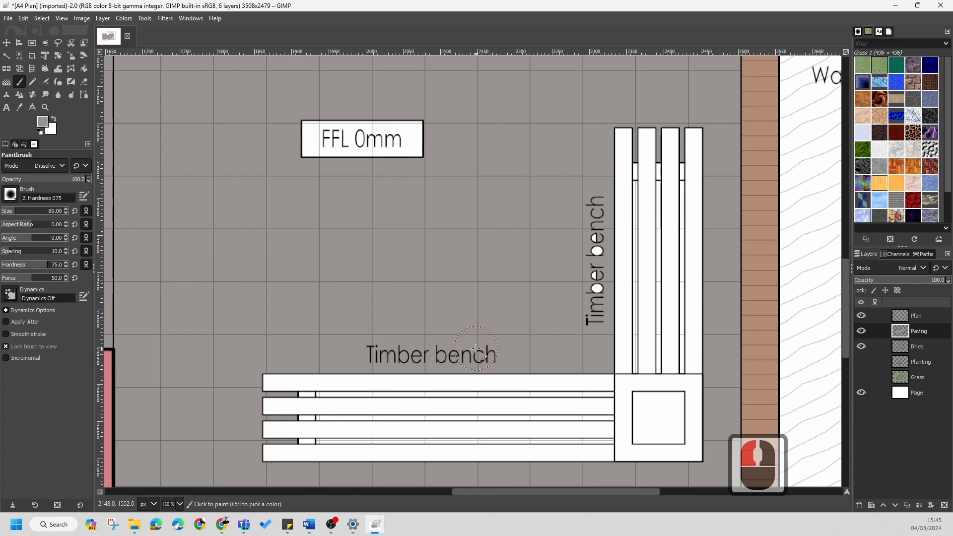
mouse_move(591, 281)
mouse_down()
mouse_move(583, 260)
mouse_move(587, 273)
mouse_move(593, 235)
mouse_up()
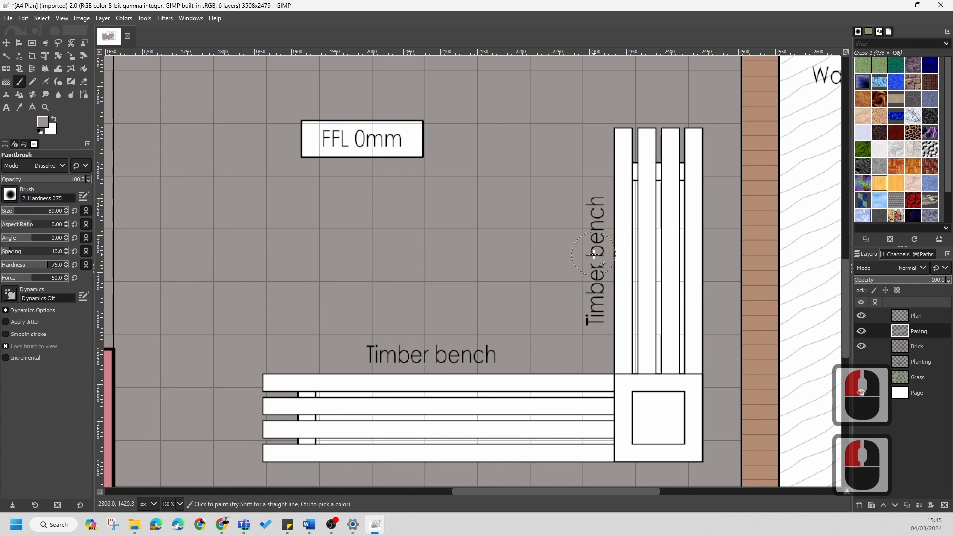
mouse_move(307, 144)
mouse_down()
mouse_move(440, 149)
mouse_move(422, 126)
mouse_up()
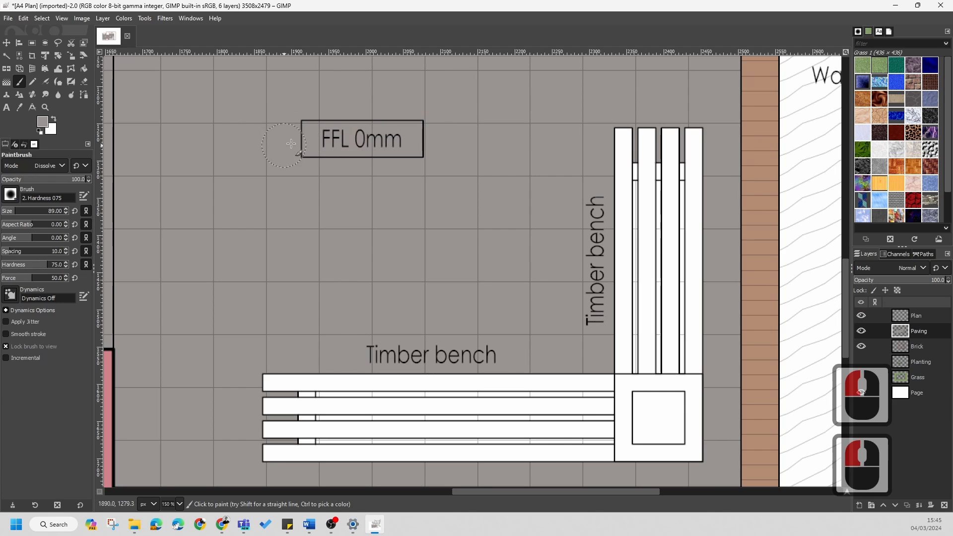
- Paint grey over the white gaps in the Steps label and inside the FFL 340mm box
ctrl+scroll(447, 149, down, 5)
ctrl+scroll(351, 212, up, 6)
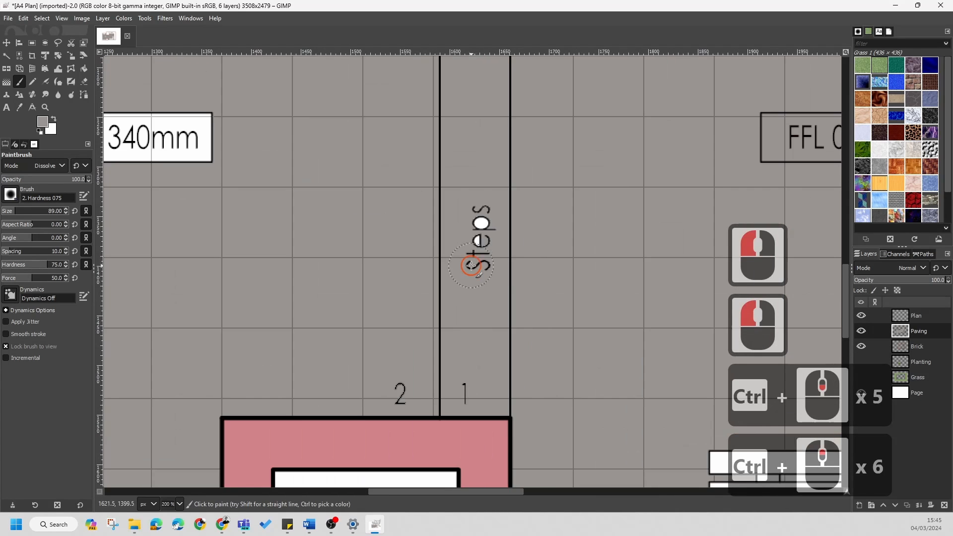
mouse_move(470, 265)
mouse_down()
mouse_move(491, 267)
mouse_move(494, 219)
mouse_up()
ctrl+scroll(494, 219, down, 3)
drag(360, 188, 309, 192)
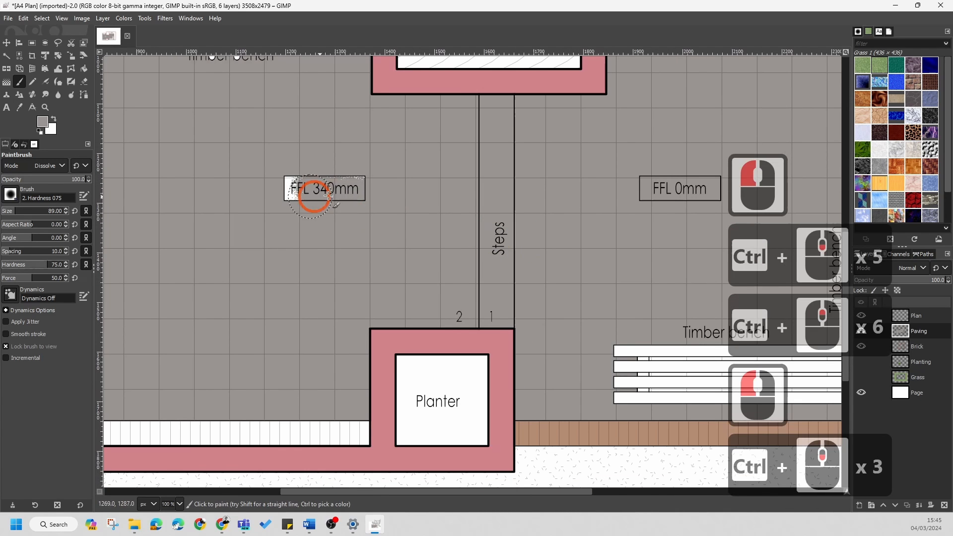
click(255, 198)
- Paint grey behind the upper-left timber bench label, undoing the stroke that spills onto the bench and repainting within the label
ctrl+scroll(453, 270, down, 3)
ctrl+scroll(408, 215, up, 4)
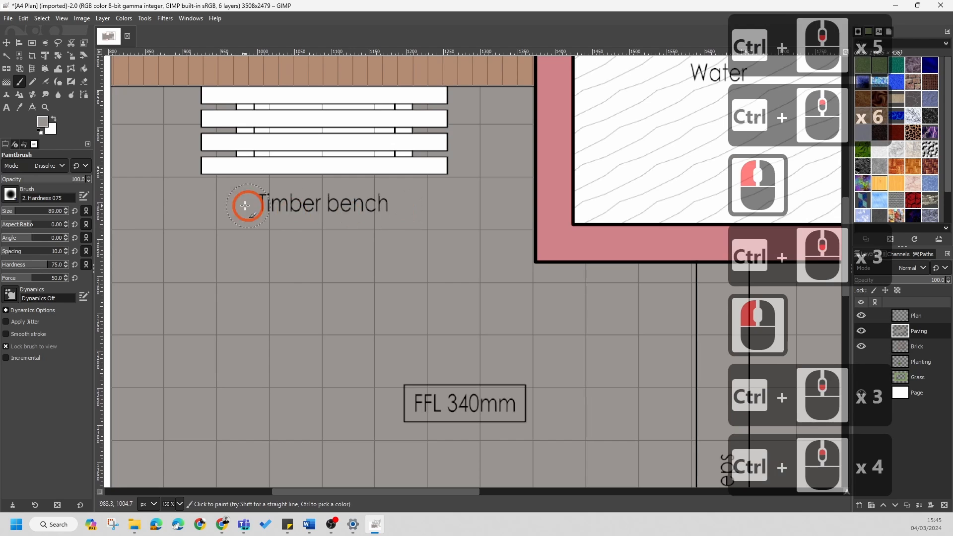
mouse_move(246, 205)
mouse_down()
mouse_move(273, 192)
mouse_move(362, 201)
mouse_up()
ctrl+scroll(292, 130, up, 2)
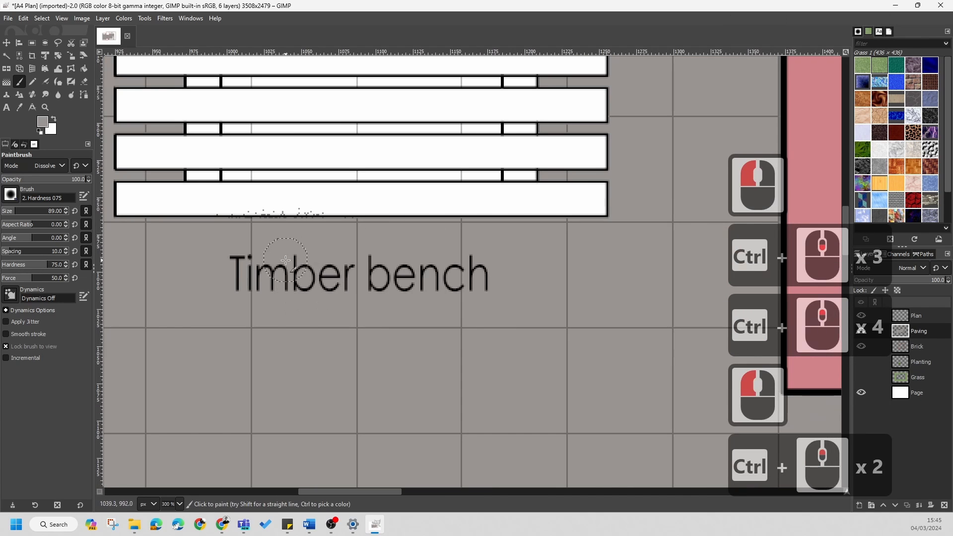
key(ctrl+z)
mouse_move(314, 276)
mouse_down()
mouse_move(447, 277)
mouse_move(261, 271)
mouse_move(289, 274)
mouse_up()
- Fuzzy-select the three white gaps between the slats of the upper-left timber bench
scroll(383, 334, up, 3)
scroll(338, 268, down, 3)
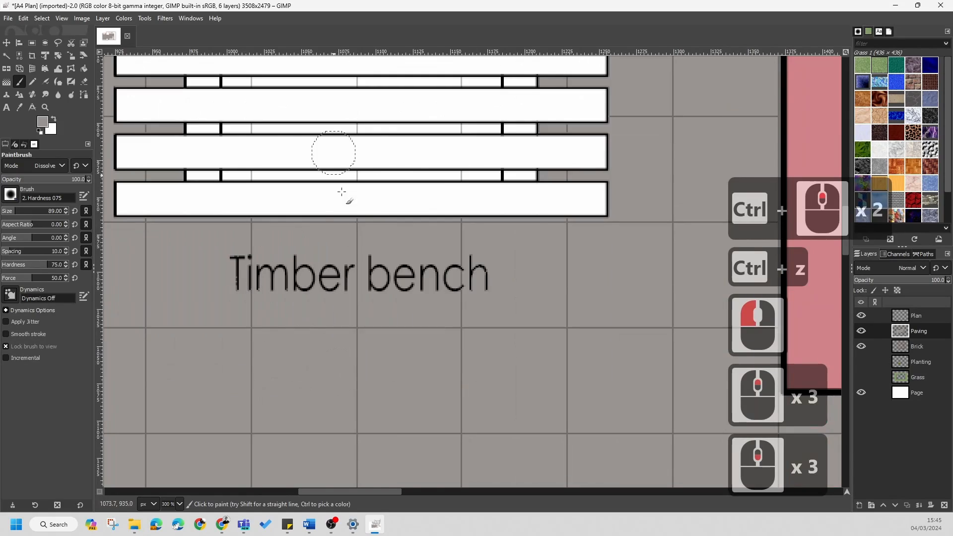
scroll(343, 248, up, 2)
scroll(344, 282, down, 1)
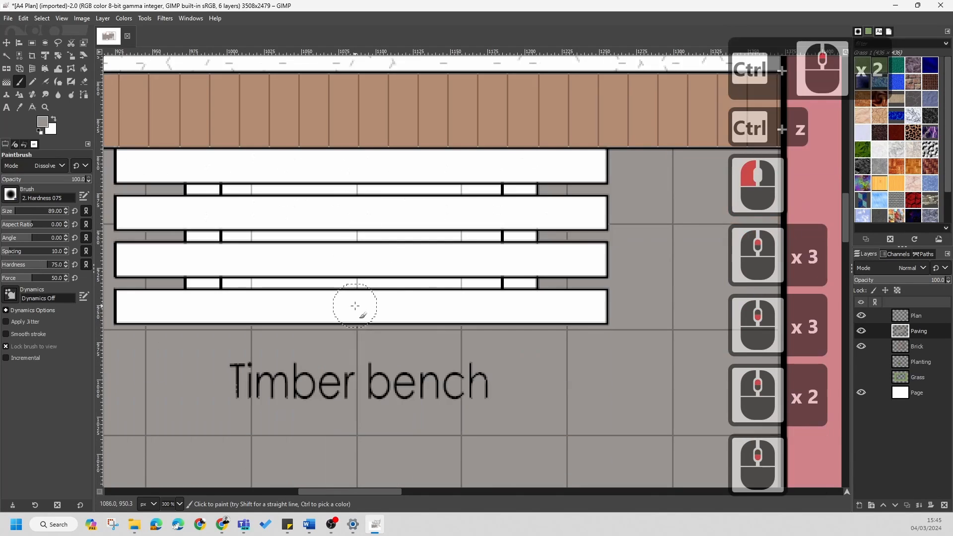
click(6, 55)
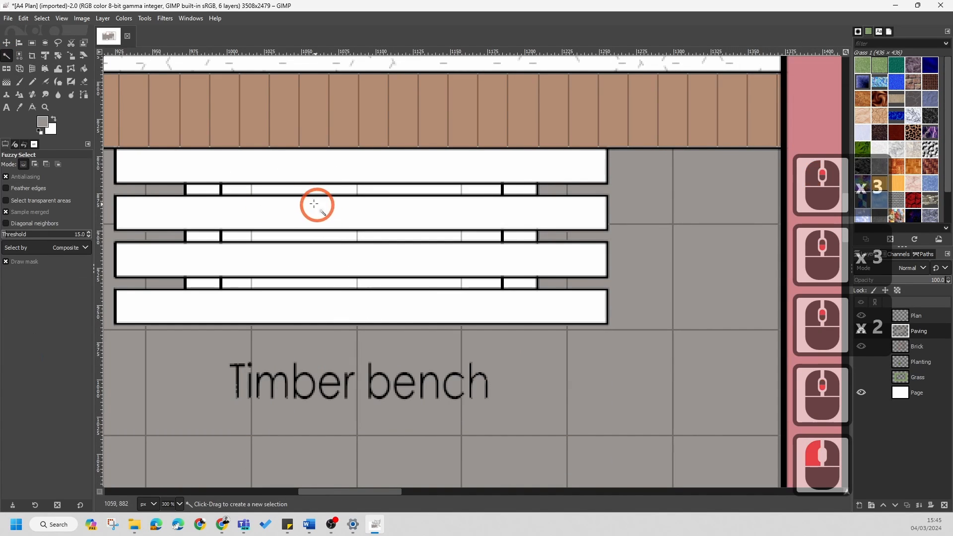
mouse_move(297, 189)
mouse_down()
mouse_move(416, 201)
mouse_move(320, 230)
mouse_up()
drag(388, 242, 434, 258)
drag(315, 283, 390, 298)
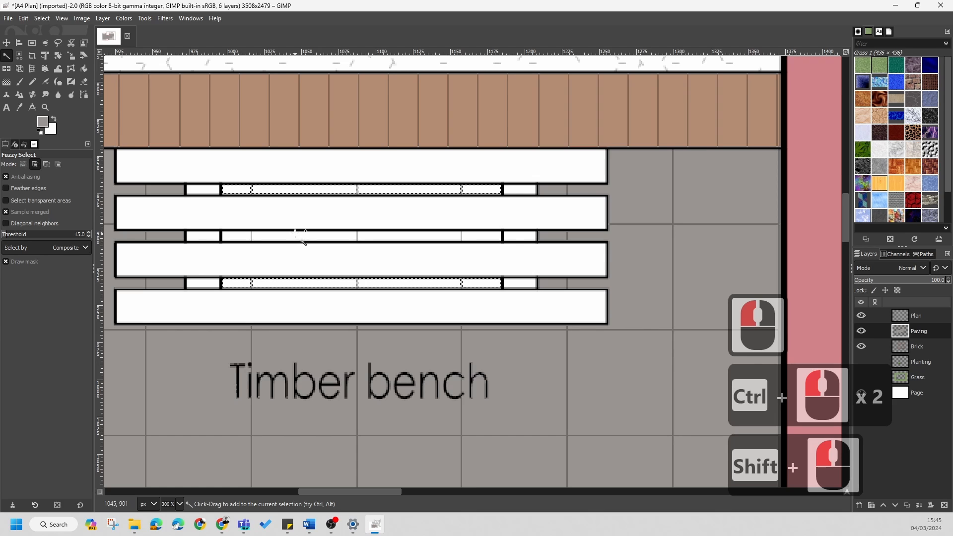
drag(297, 237, 443, 260)
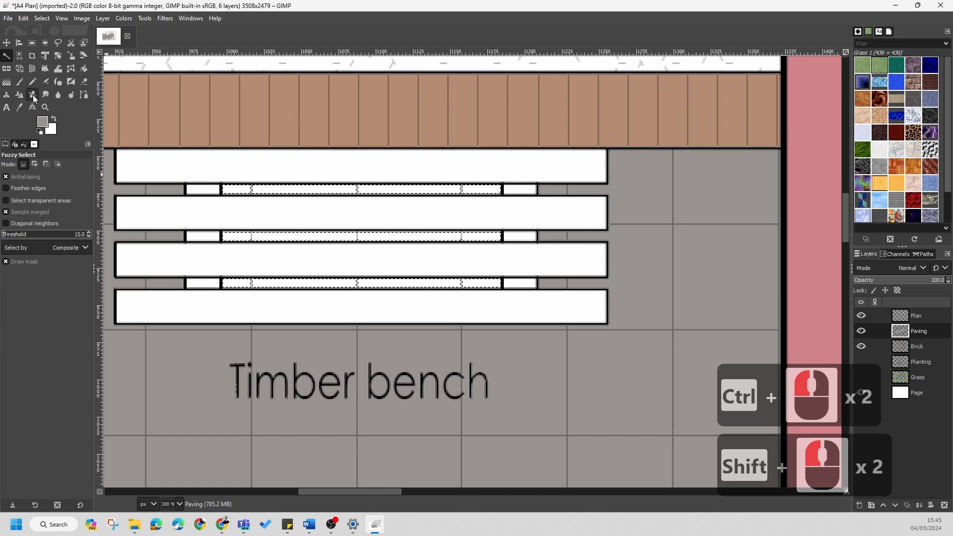
- Bucket-fill the selected slat gaps of the upper-left bench with the paving grey and clear the selection
click(84, 68)
click(263, 245)
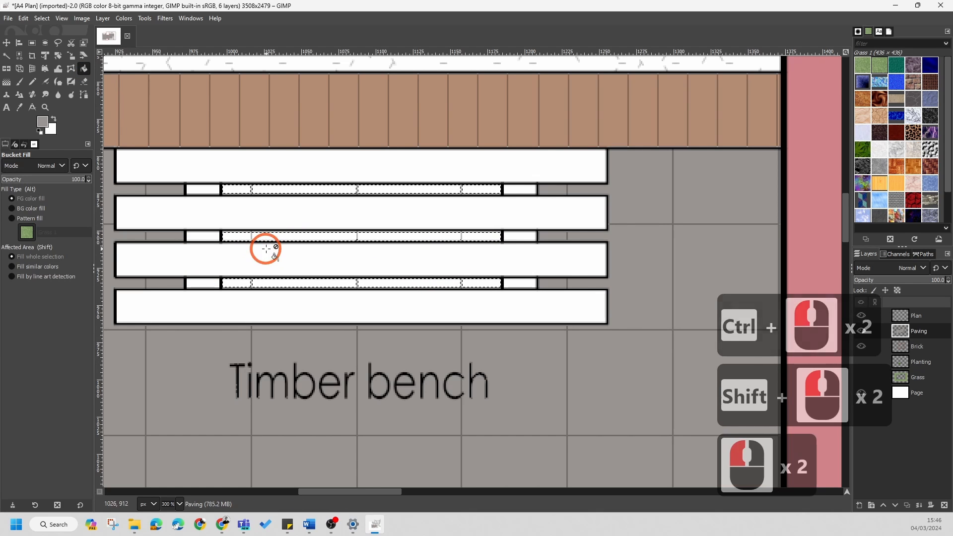
click(272, 241)
ctrl+scroll(273, 243, down, 4)
click(42, 18)
click(49, 40)
- Fuzzy-select the three white gaps between the slats of the horizontal timber bench on the lower right terrace
ctrl+scroll(272, 247, down, 4)
ctrl+scroll(347, 248, up, 5)
ctrl+scroll(347, 249, down, 3)
ctrl+scroll(298, 258, up, 4)
ctrl+scroll(175, 259, down, 6)
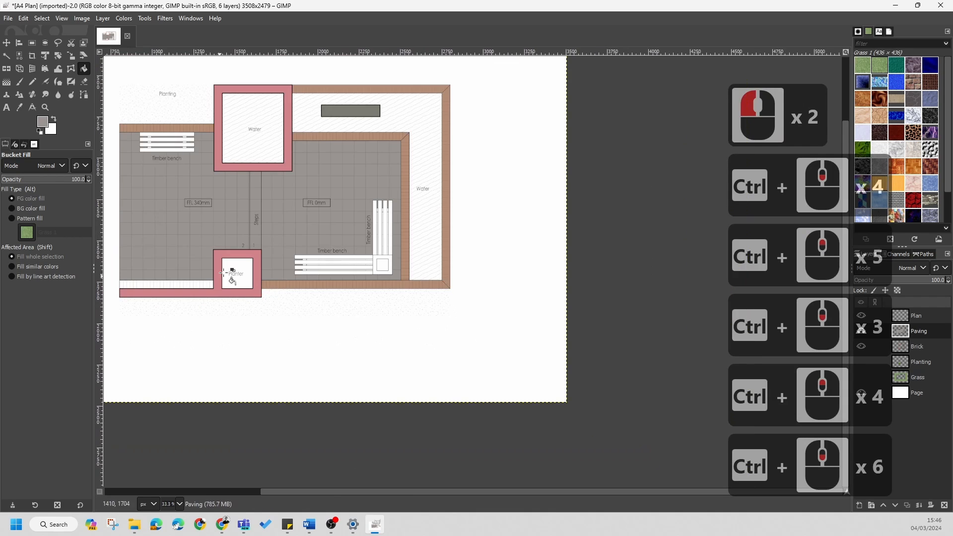
ctrl+scroll(338, 263, up, 3)
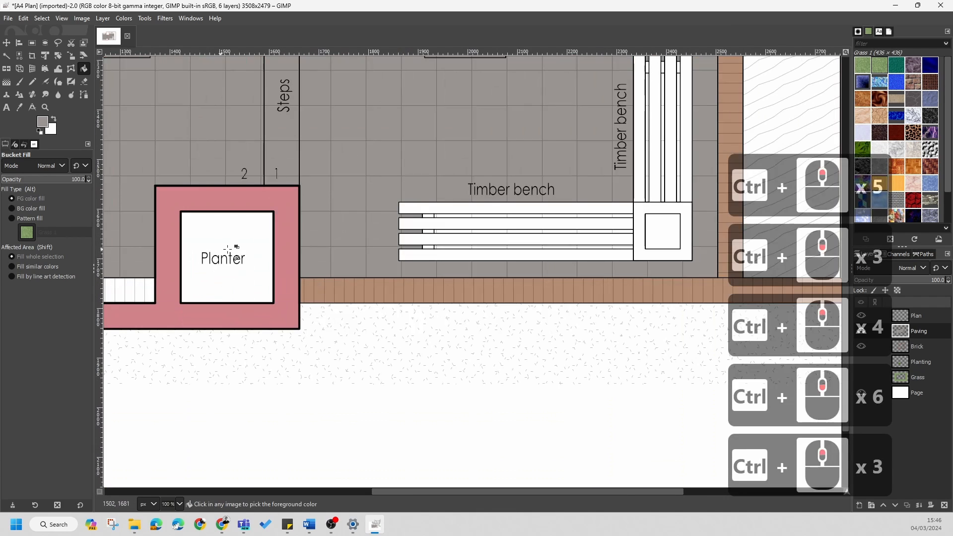
ctrl+scroll(357, 253, down, 2)
ctrl+scroll(349, 244, up, 3)
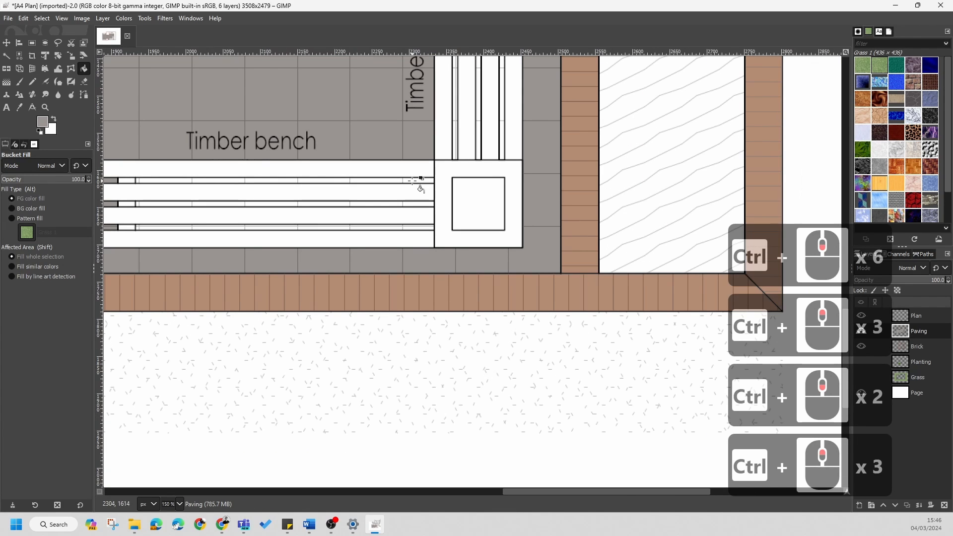
click(7, 55)
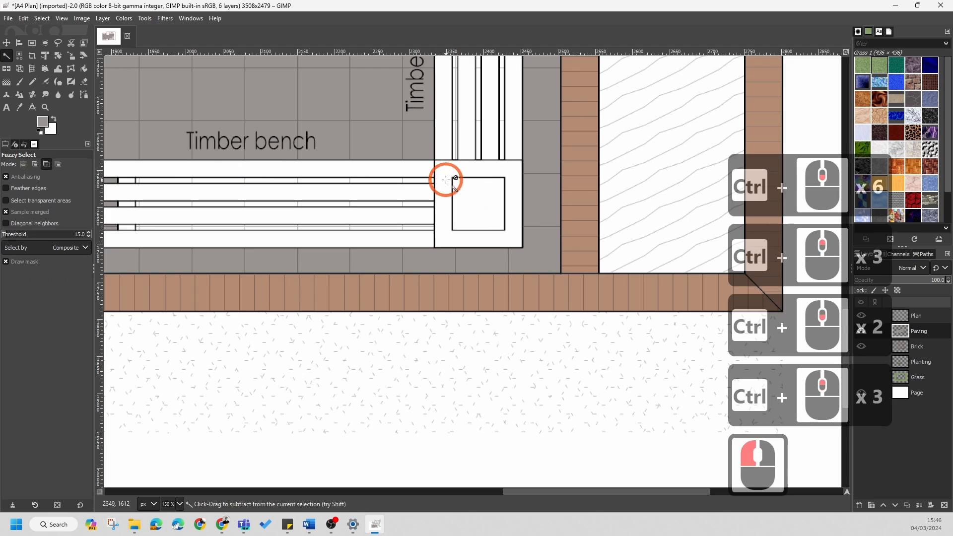
ctrl+scroll(445, 189, up, 3)
ctrl+scroll(445, 198, down, 2)
mouse_move(408, 191)
mouse_down()
mouse_move(315, 189)
mouse_move(409, 190)
mouse_up()
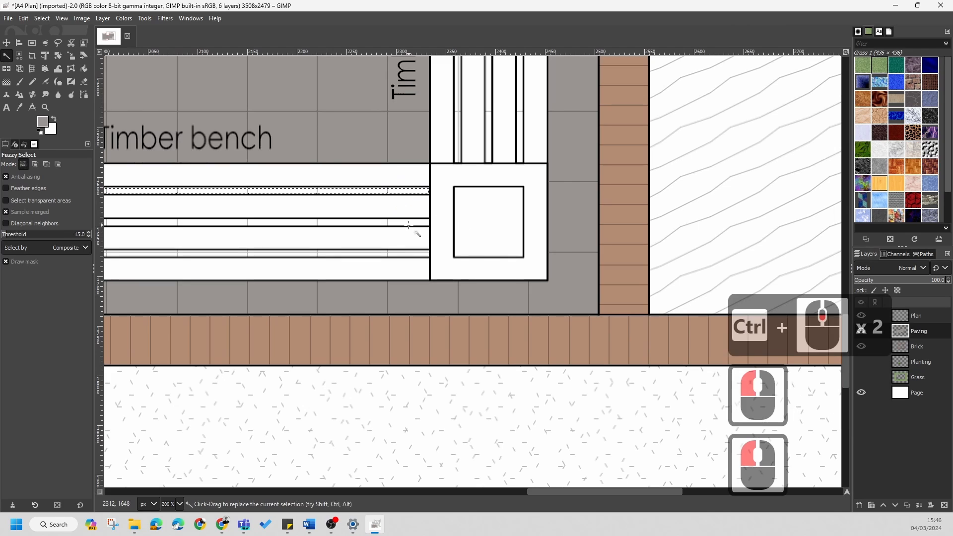
drag(357, 221, 427, 220)
drag(358, 254, 423, 257)
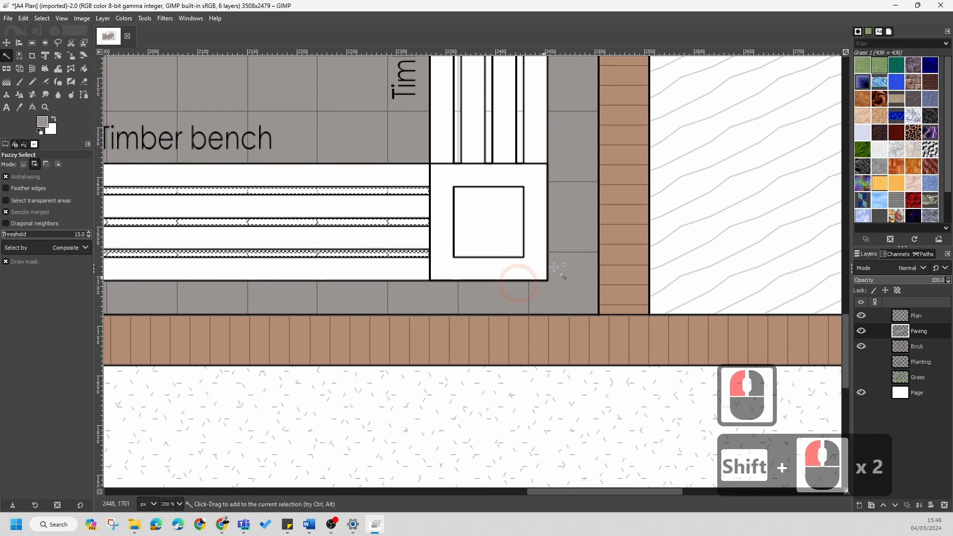
- Bucket-fill the selected slat gaps of the horizontal bench on the lower right terrace with the paving grey
click(84, 68)
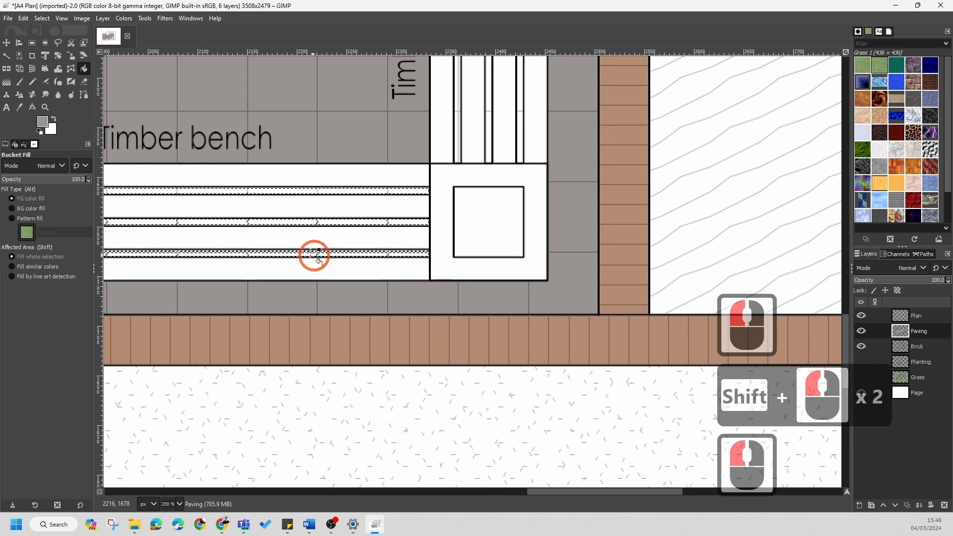
click(308, 253)
scroll(495, 151, up, 3)
scroll(367, 201, down, 2)
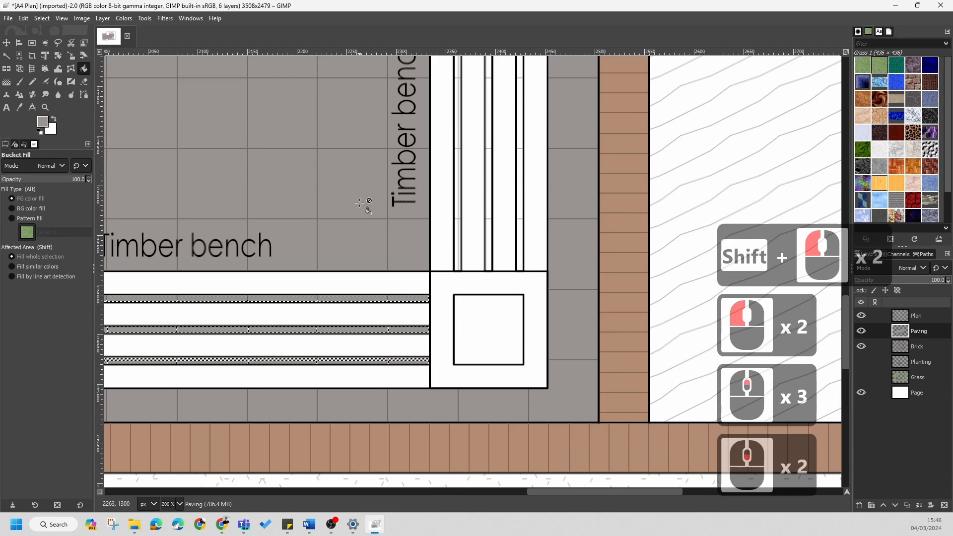
- Fuzzy-select the three white gaps between the slats of the vertical timber bench on the right terrace
scroll(423, 229, down, 2)
scroll(539, 175, up, 2)
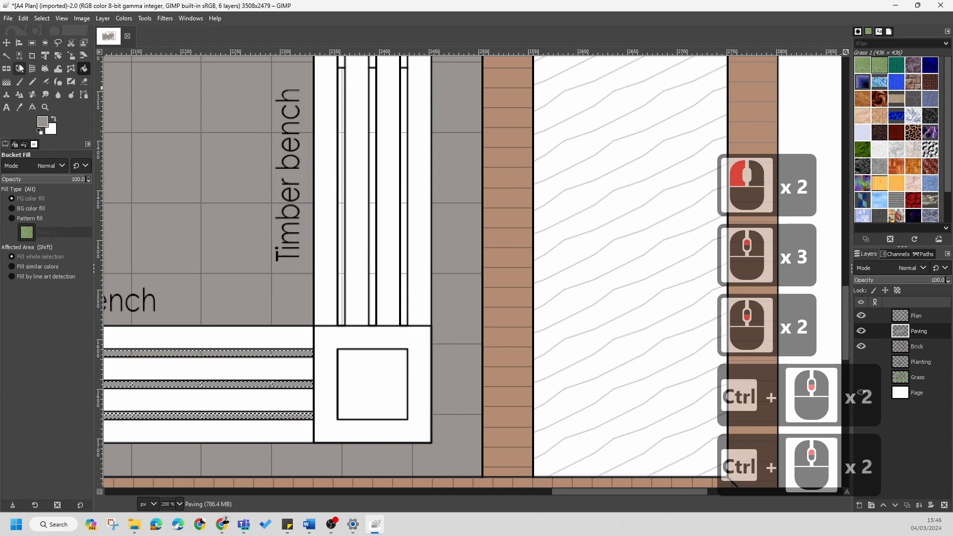
click(6, 56)
drag(354, 209, 381, 342)
drag(410, 251, 409, 320)
- Bucket-fill the selected slat gaps of the vertical bench with the paving grey and clear the selection
scroll(432, 305, down, 2)
click(83, 68)
click(389, 290)
click(390, 290)
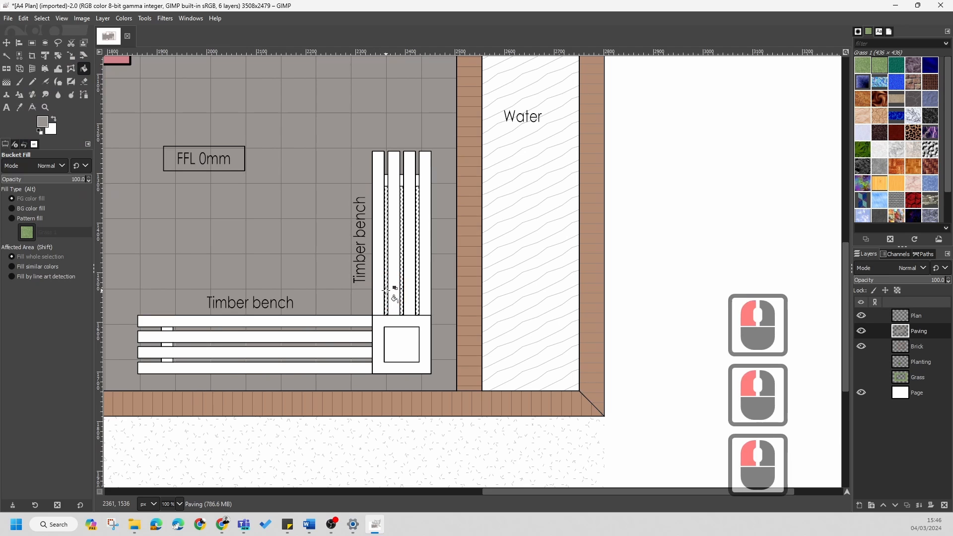
click(387, 291)
right_click(426, 212)
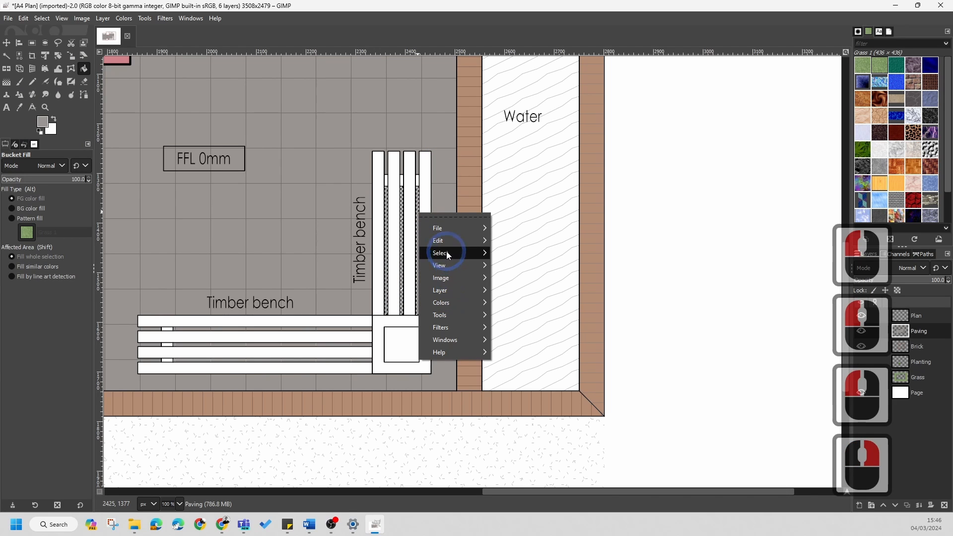
click(535, 276)
- Fuzzy-select the white border of the square where the two benches meet and sample the pink wall colour d1838a as foreground
ctrl+scroll(354, 250, down, 4)
ctrl+scroll(411, 272, up, 3)
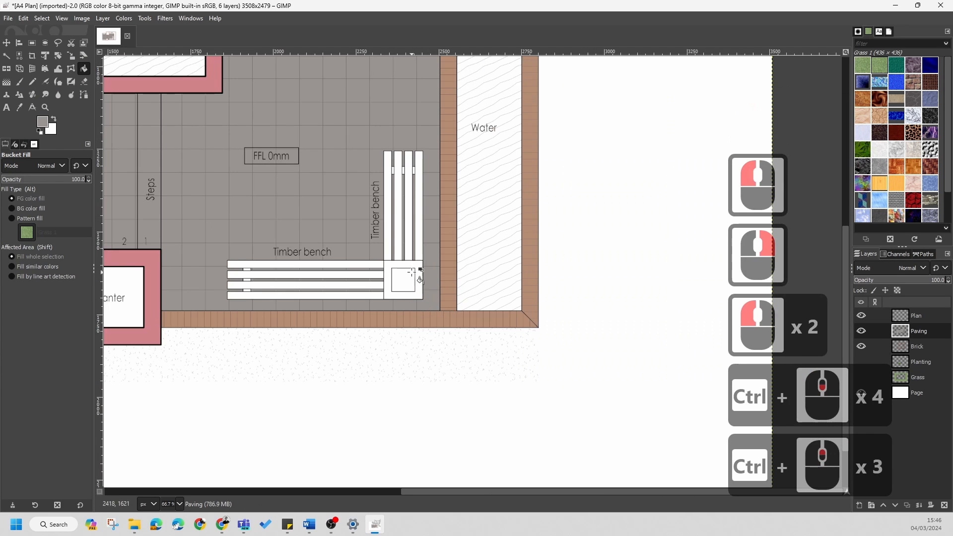
click(6, 55)
click(403, 280)
click(42, 122)
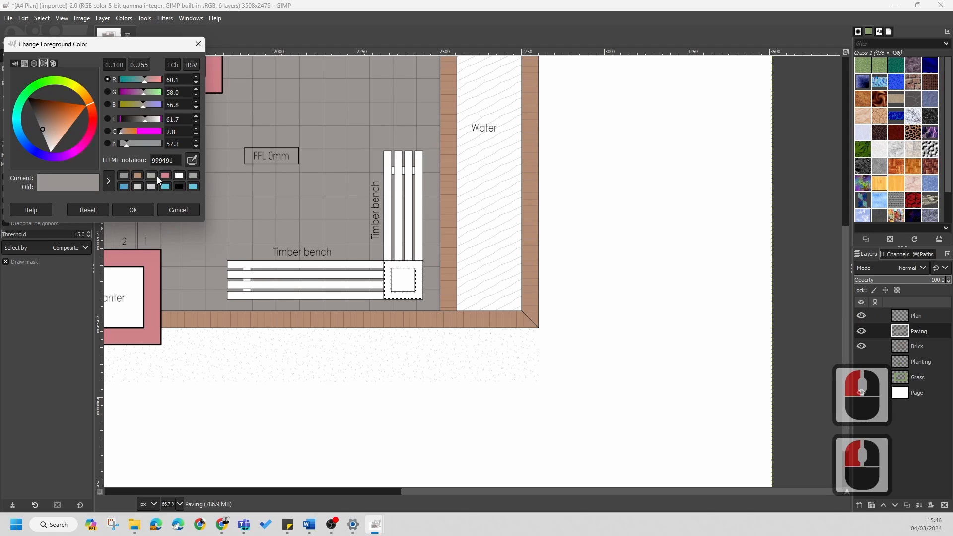
click(196, 160)
click(149, 260)
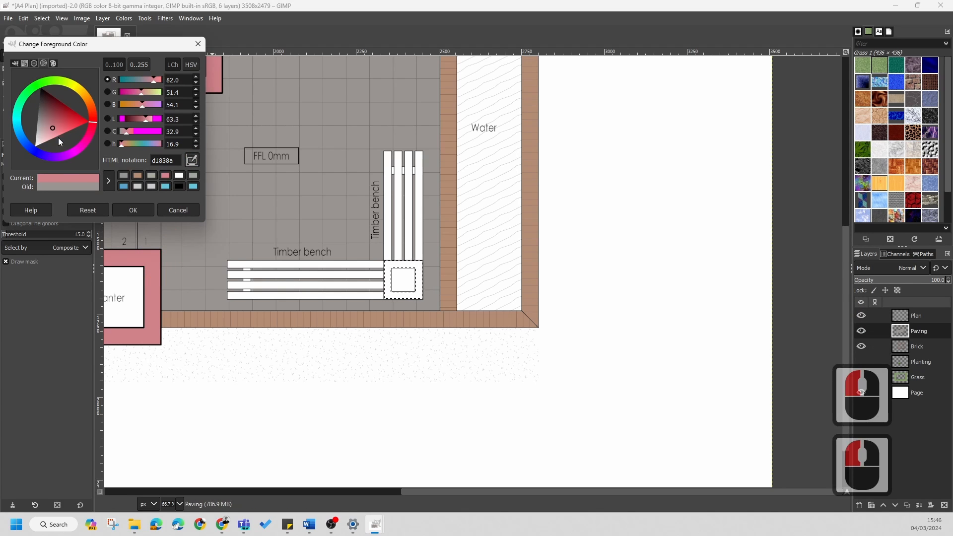
click(133, 210)
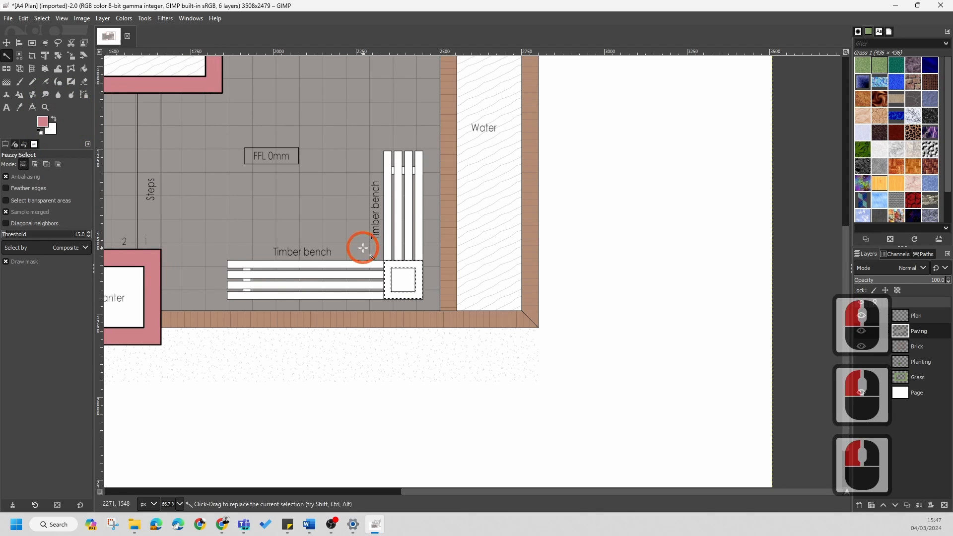
- Bucket-fill the selected border of the bench corner square with the wall pink and clear the selection
click(83, 69)
click(387, 273)
ctrl+scroll(403, 274, up, 4)
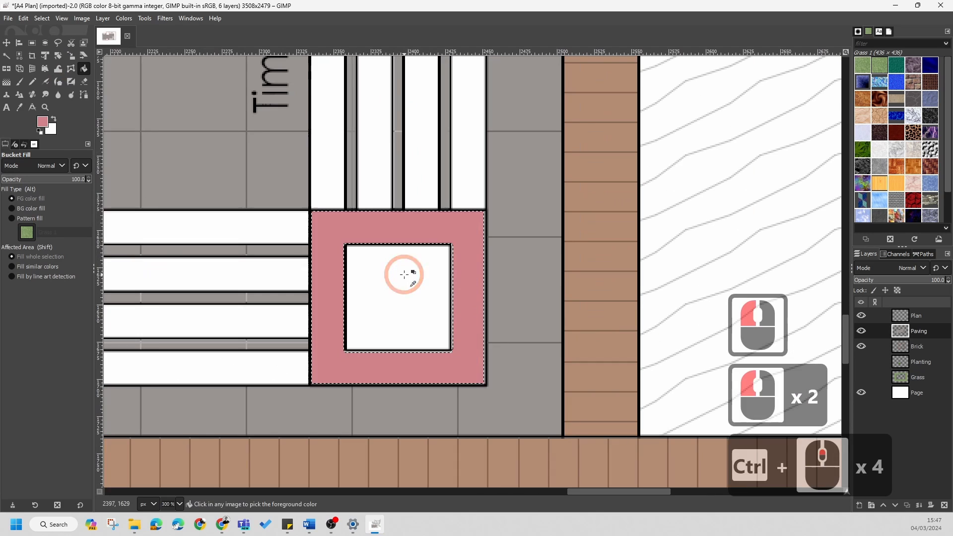
right_click(356, 251)
click(397, 279)
click(465, 296)
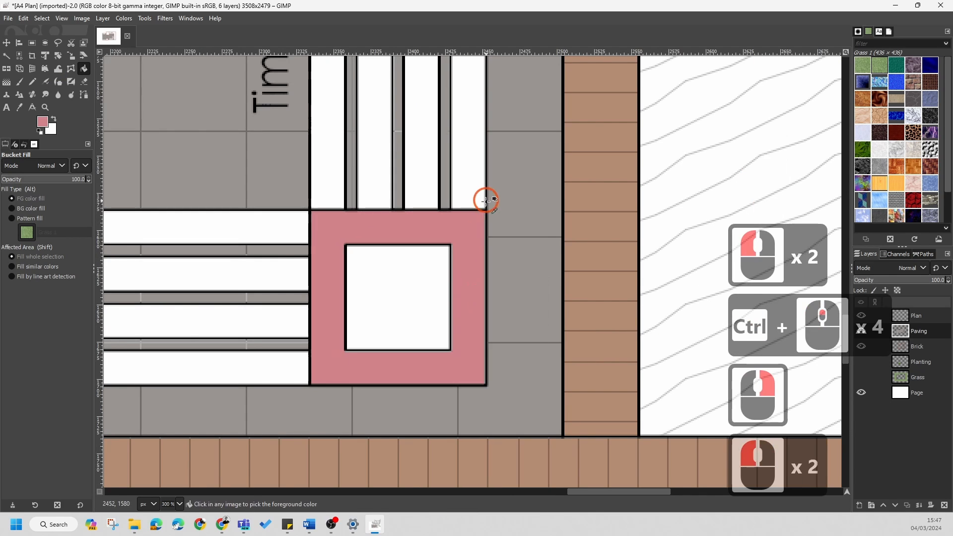
- Make the Grass and Planting layers visible
ctrl+scroll(492, 245, down, 3)
ctrl+scroll(494, 285, down, 7)
ctrl+scroll(456, 218, up, 3)
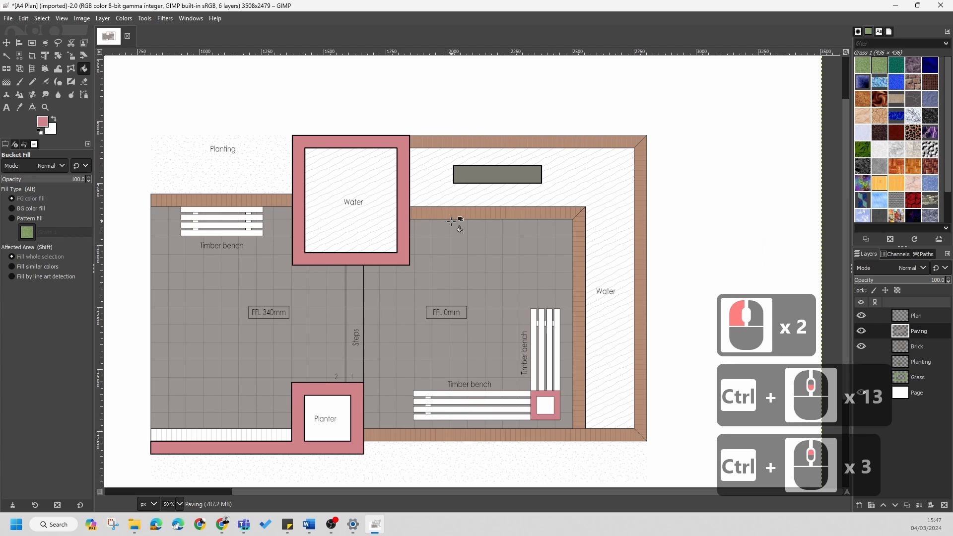
ctrl+scroll(452, 221, down, 3)
ctrl+scroll(515, 298, up, 2)
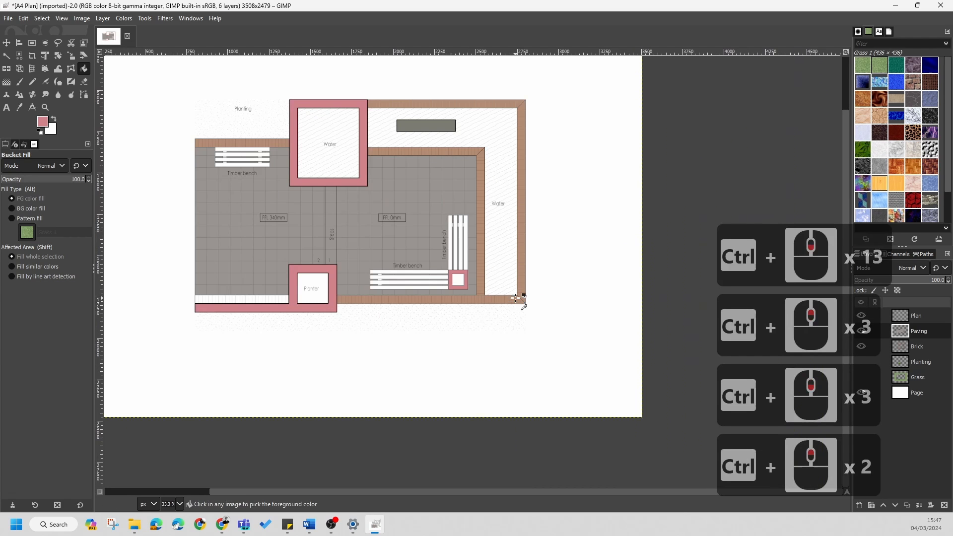
click(863, 379)
click(863, 362)
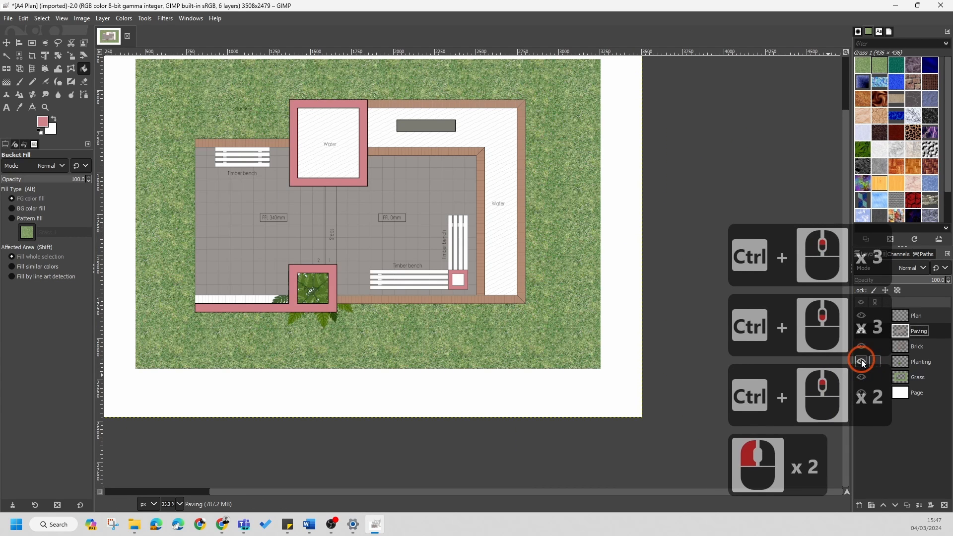
- Raise the Planting layer above the Plan layer, at the top of the layer stack
click(919, 365)
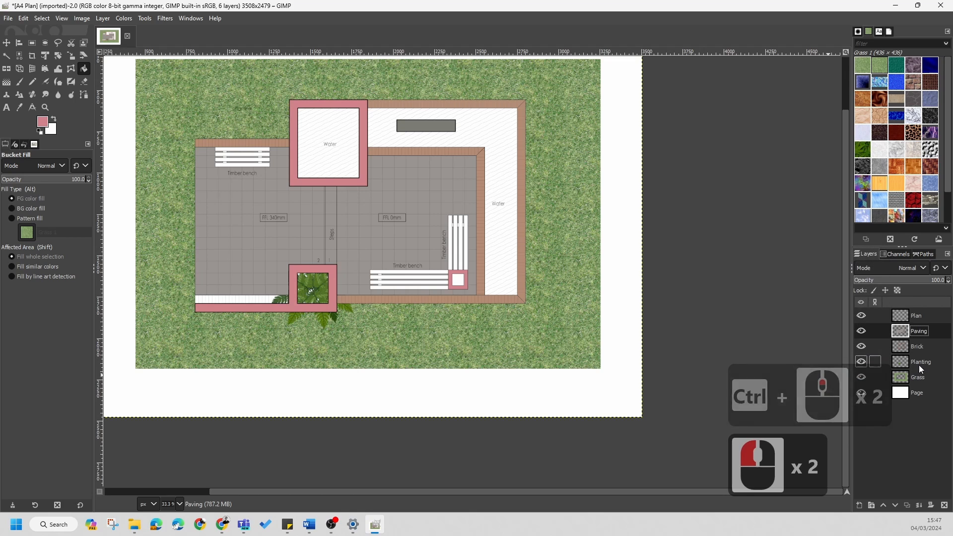
click(885, 506)
click(885, 507)
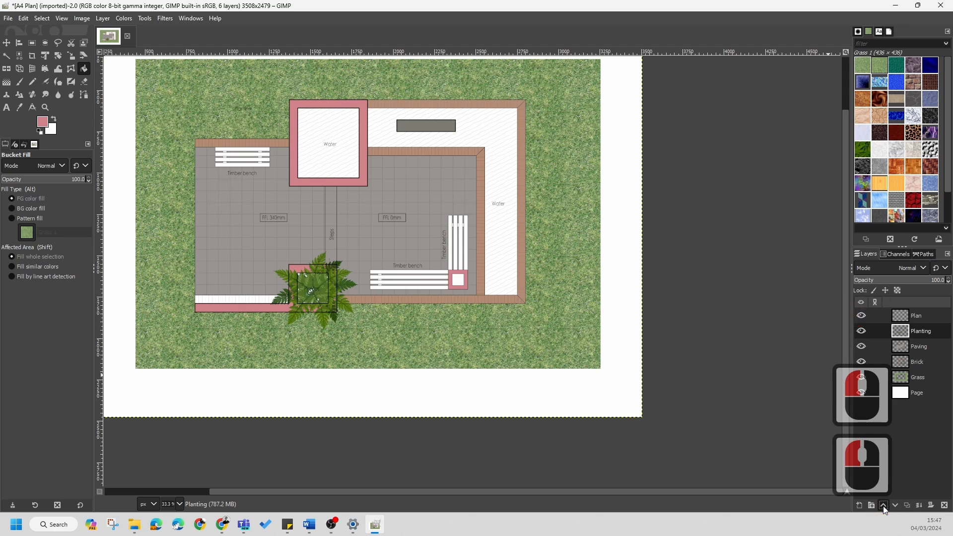
click(885, 506)
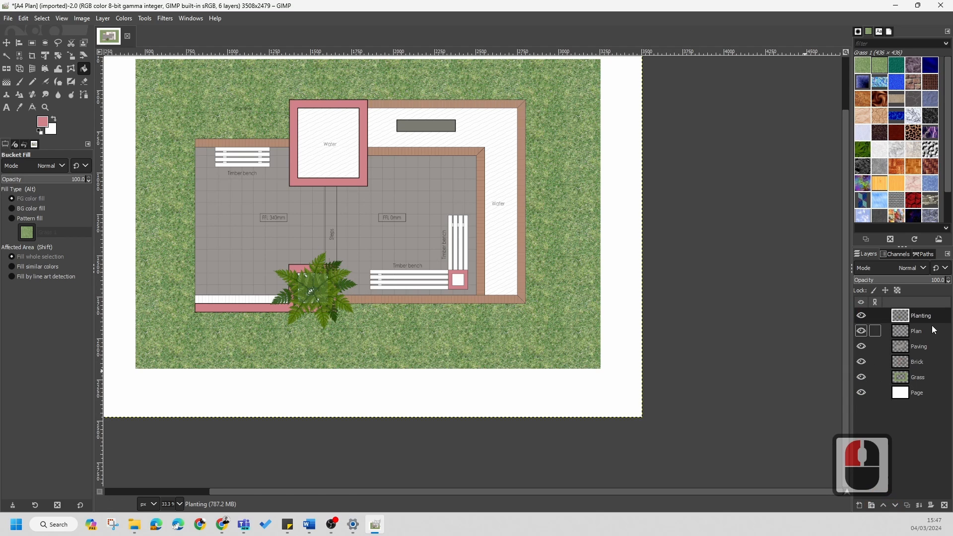
- Make Brick the active layer and hide the Planting layer
double_click(925, 348)
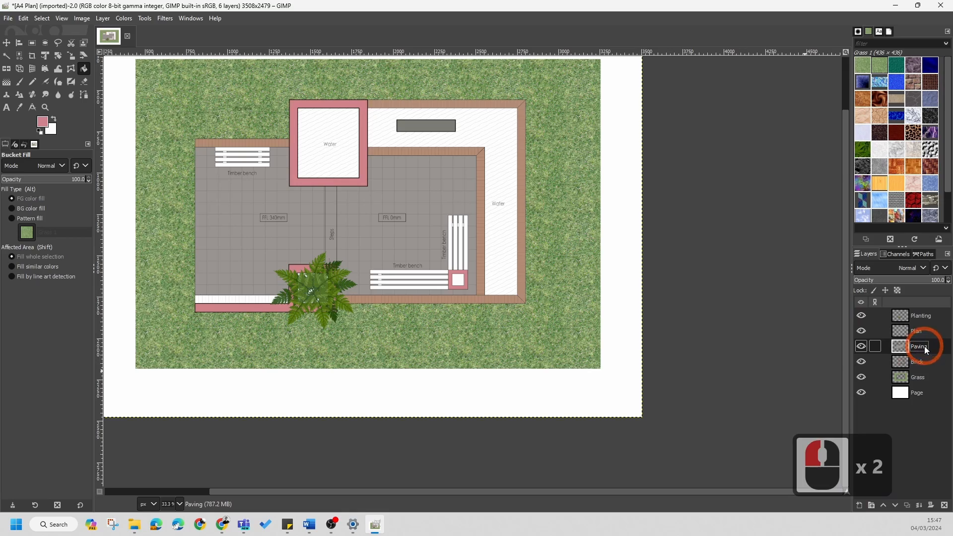
click(926, 364)
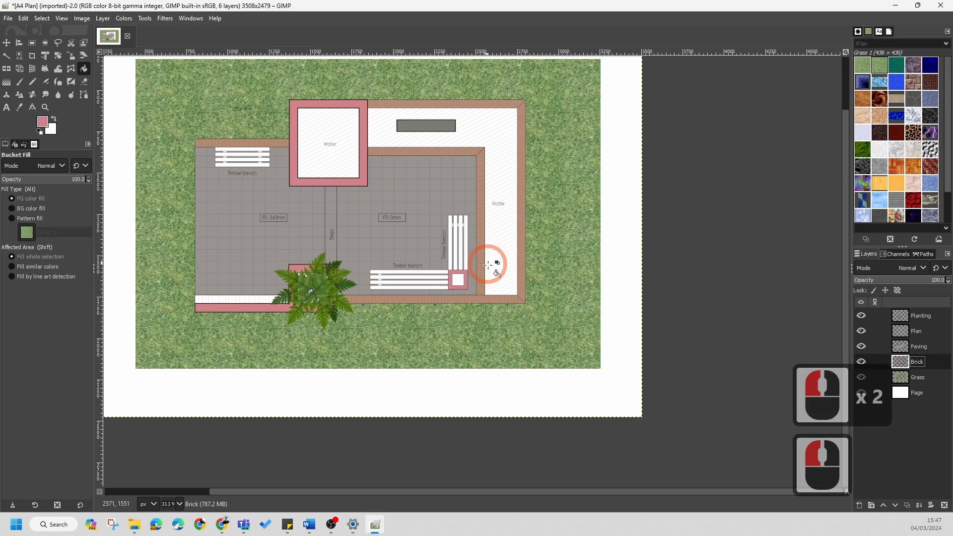
ctrl+scroll(497, 268, up, 2)
ctrl+scroll(296, 291, down, 3)
ctrl+scroll(460, 332, down, 4)
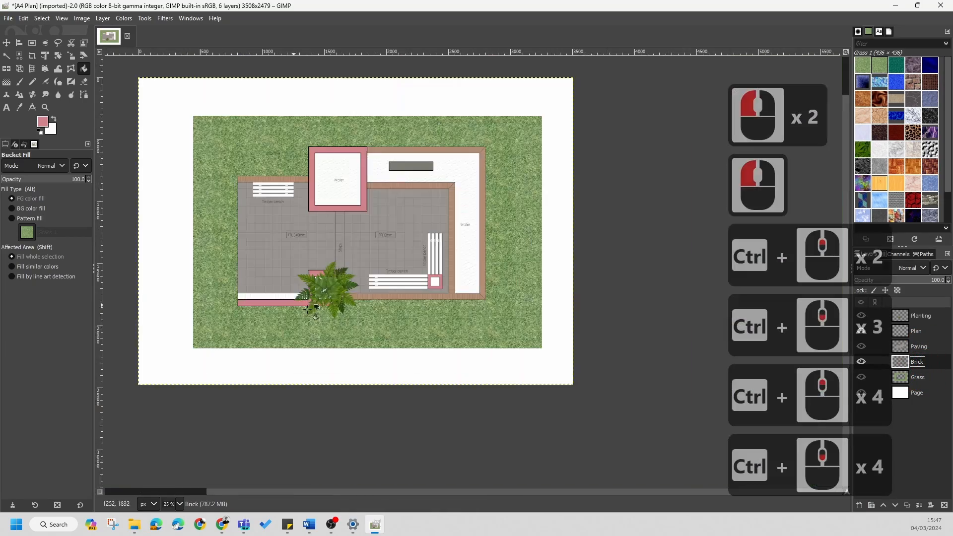
ctrl+scroll(340, 308, up, 3)
ctrl+scroll(328, 301, down, 2)
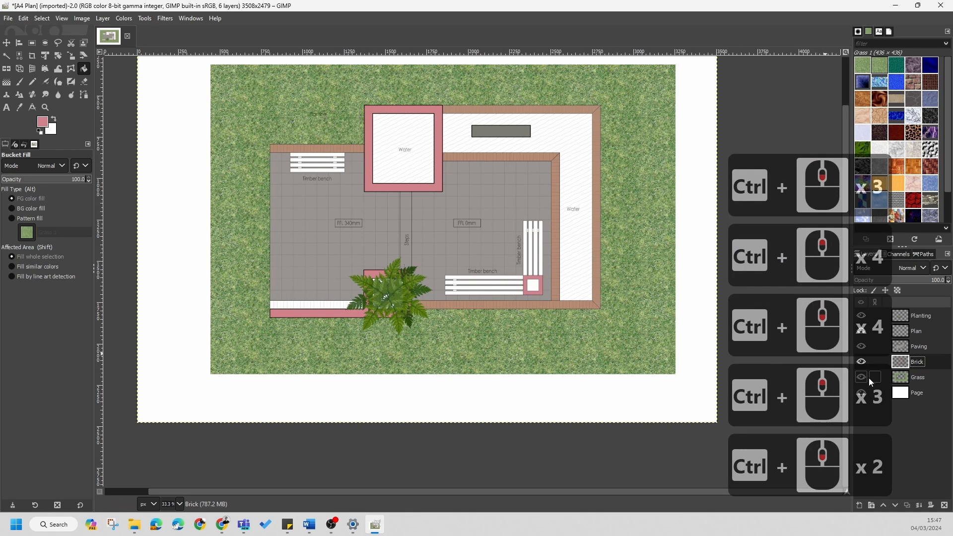
click(862, 315)
click(340, 292)
- Fuzzy-select the white brick strip left of the planter and sample the brown of the existing brick edging as foreground colour
ctrl+scroll(298, 303, up, 2)
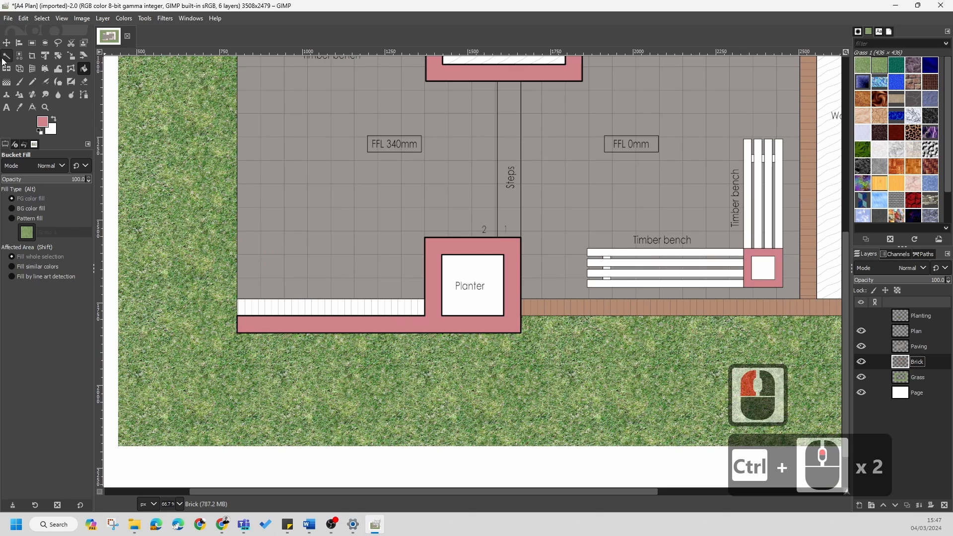
click(7, 56)
click(275, 303)
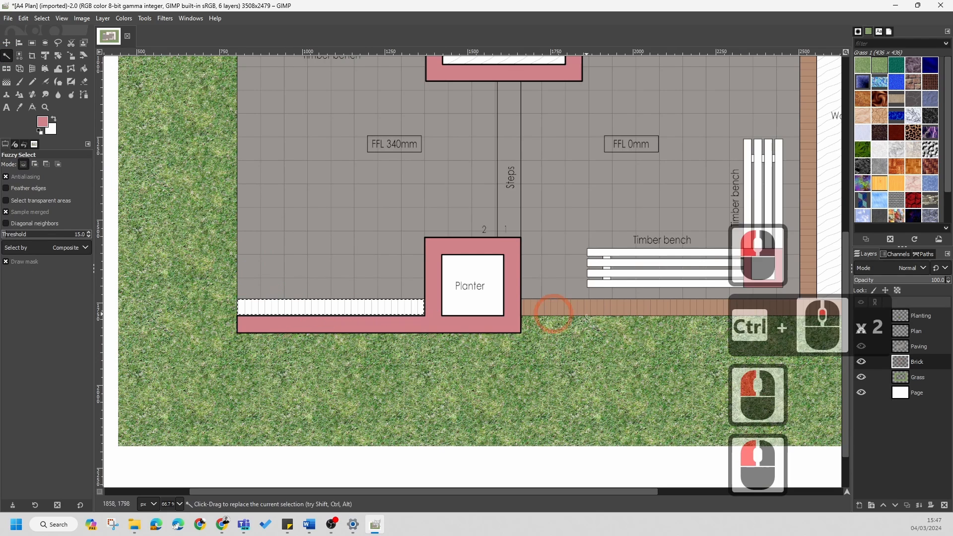
click(42, 123)
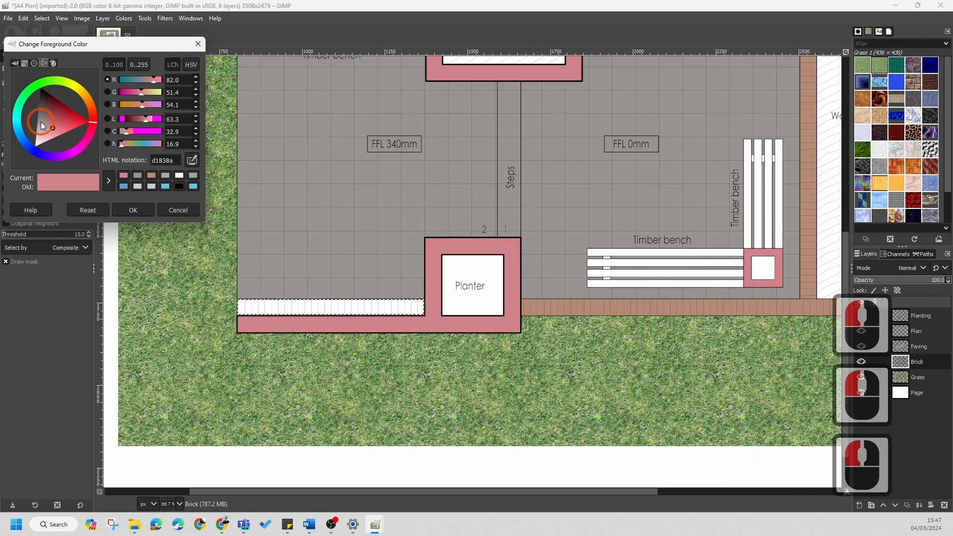
click(188, 165)
click(555, 310)
click(133, 210)
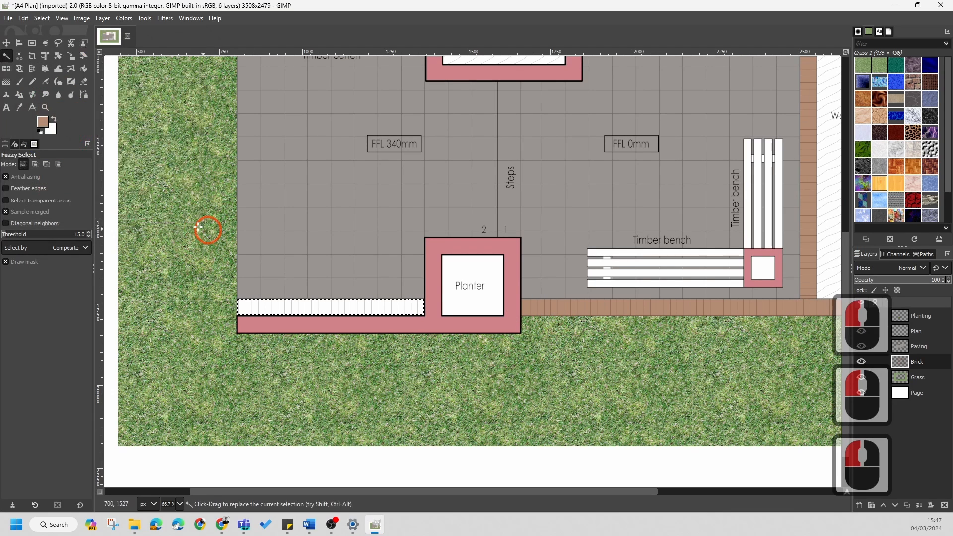
- Bucket-fill the selected strip left of the planter with the brick brown and clear the selection
click(85, 68)
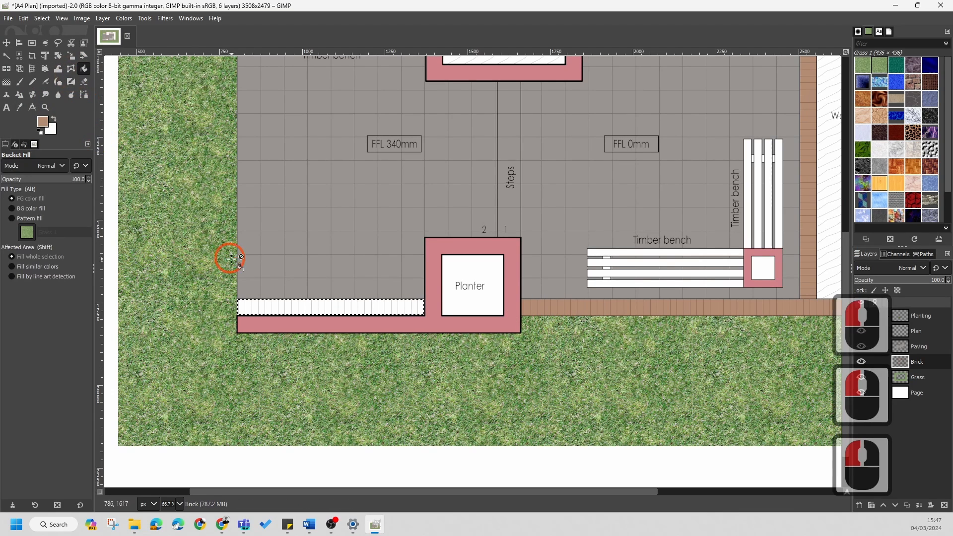
click(272, 308)
scroll(353, 315, down, 3)
right_click(364, 321)
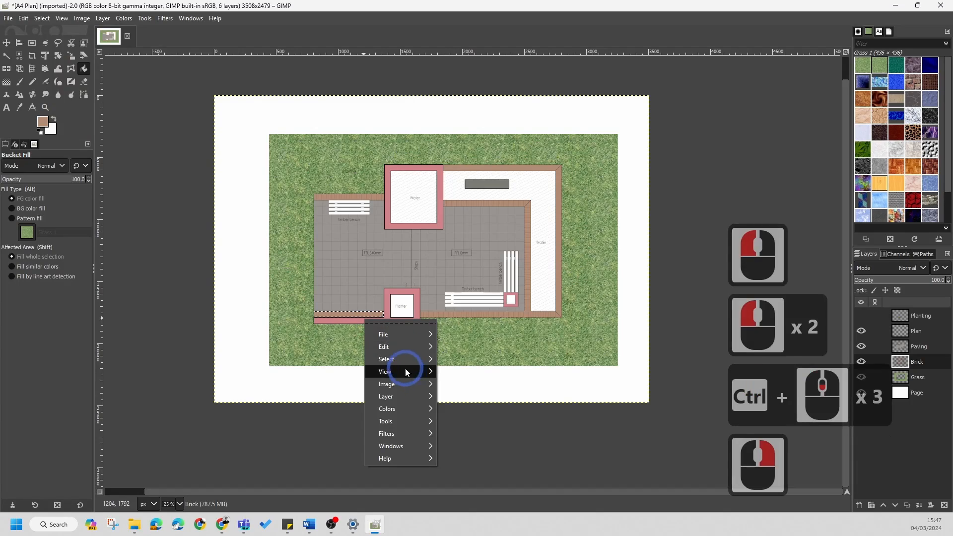
click(386, 359)
click(476, 314)
- Bring the Gravel.jpg texture from the project folder 01 in File Explorer into the plan as a new layer
ctrl+scroll(436, 346, up, 2)
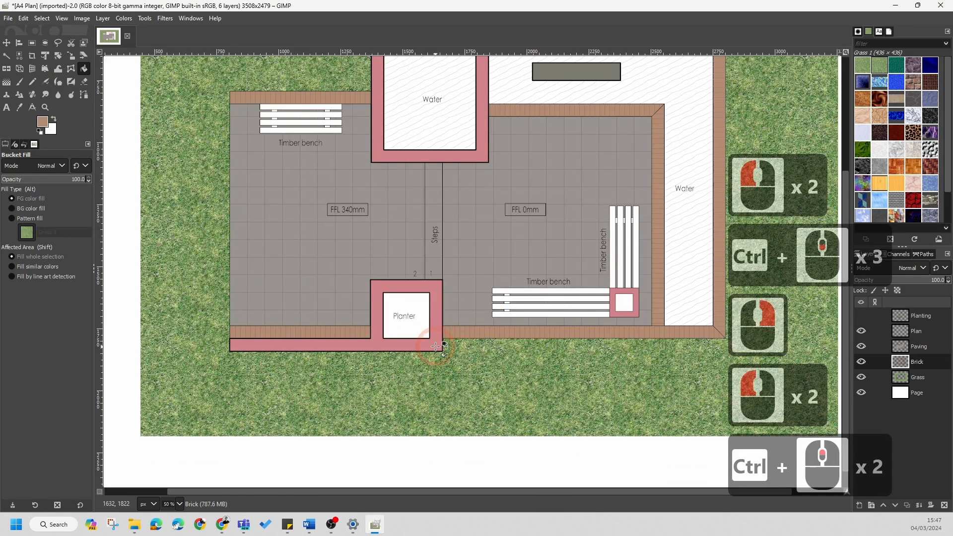
scroll(436, 397, right, 3)
scroll(489, 351, up, 2)
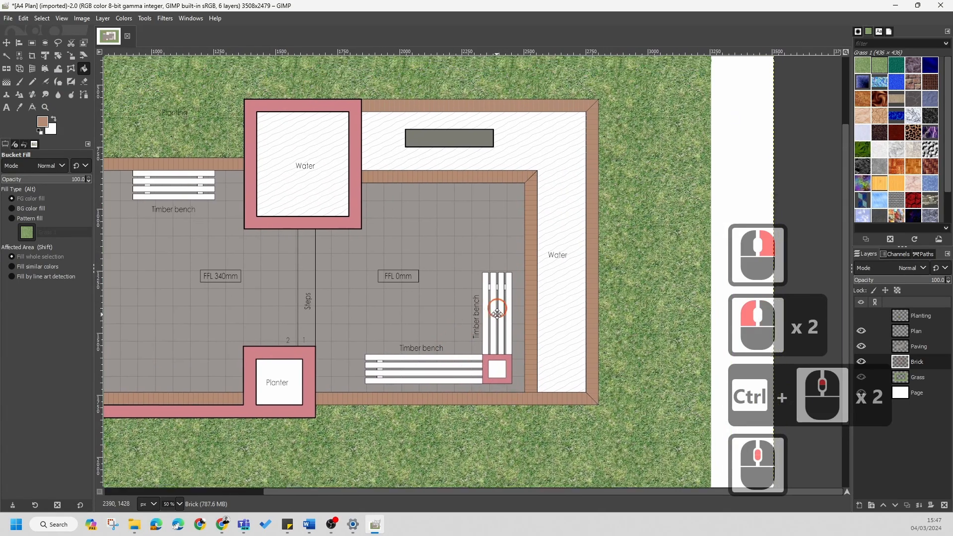
scroll(505, 367, up, 2)
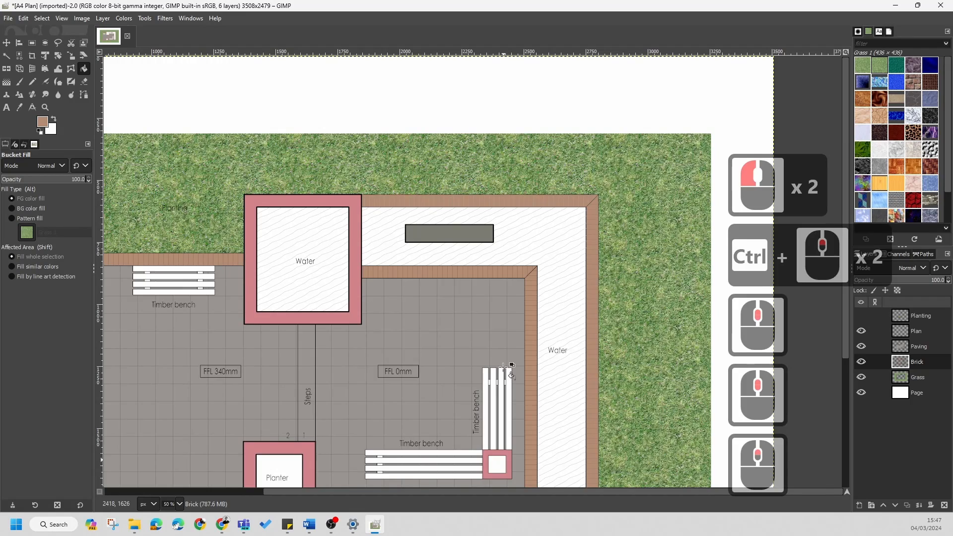
scroll(504, 367, down, 3)
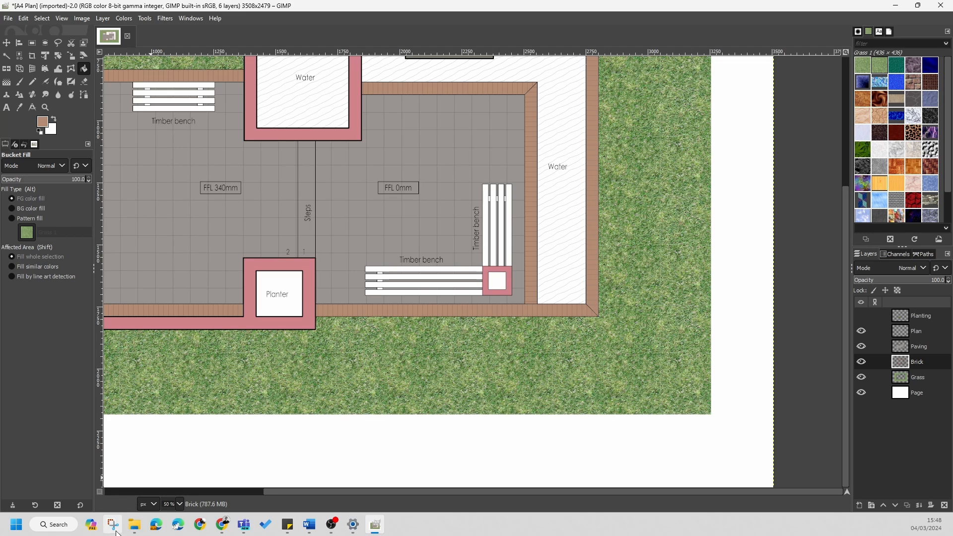
click(134, 525)
click(182, 488)
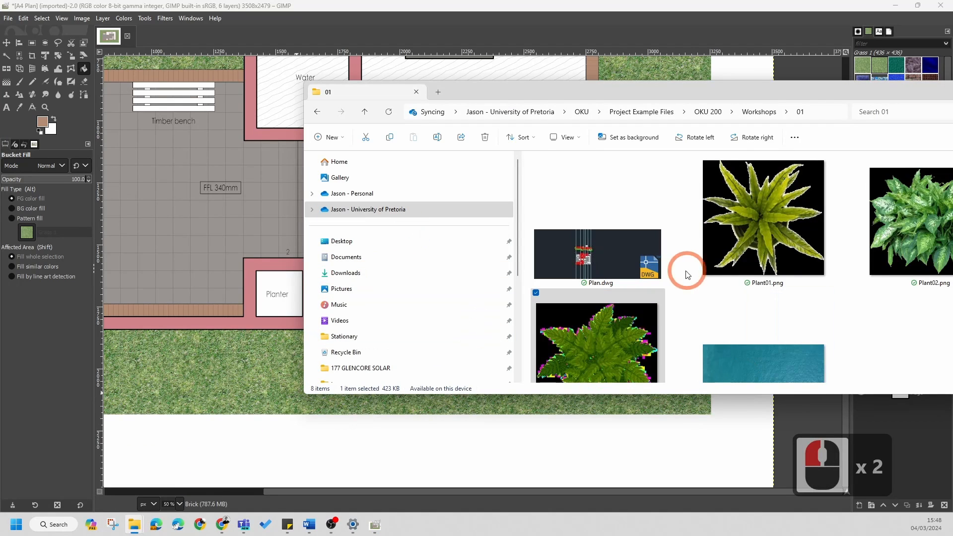
ctrl+scroll(687, 275, down, 7)
drag(670, 203, 274, 339)
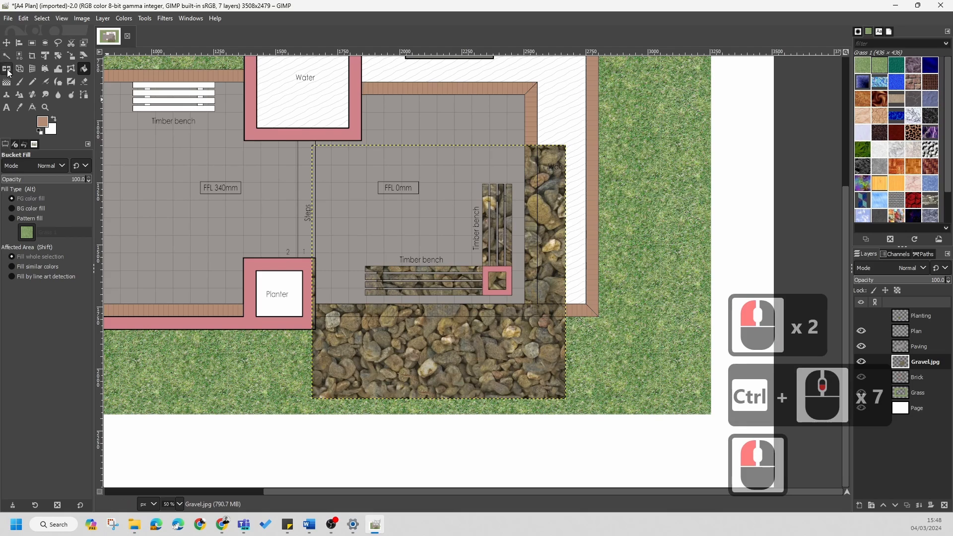
- Move the gravel layer about 494 px left and 22 px down, so that it extends under the planter
click(7, 43)
drag(417, 345, 287, 337)
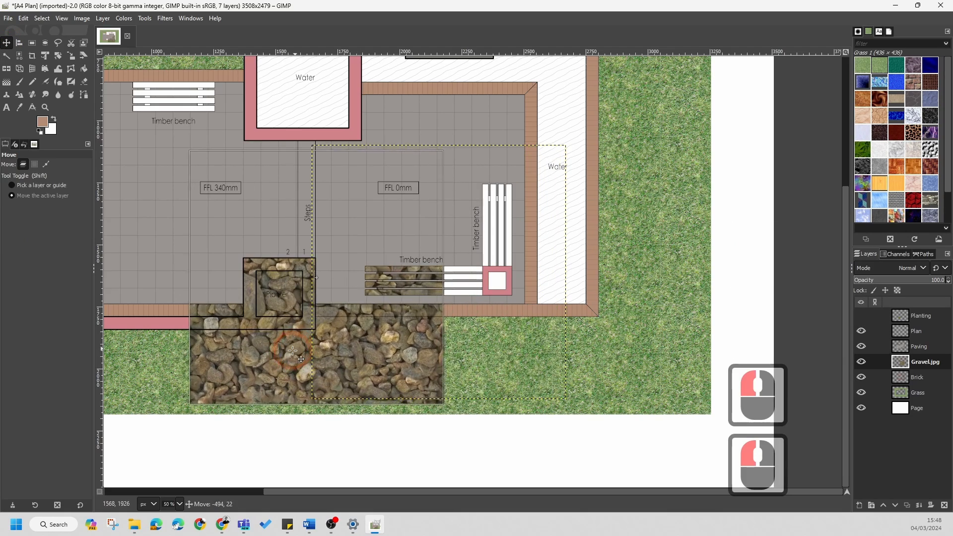
ctrl+scroll(272, 296, up, 3)
ctrl+scroll(369, 264, down, 4)
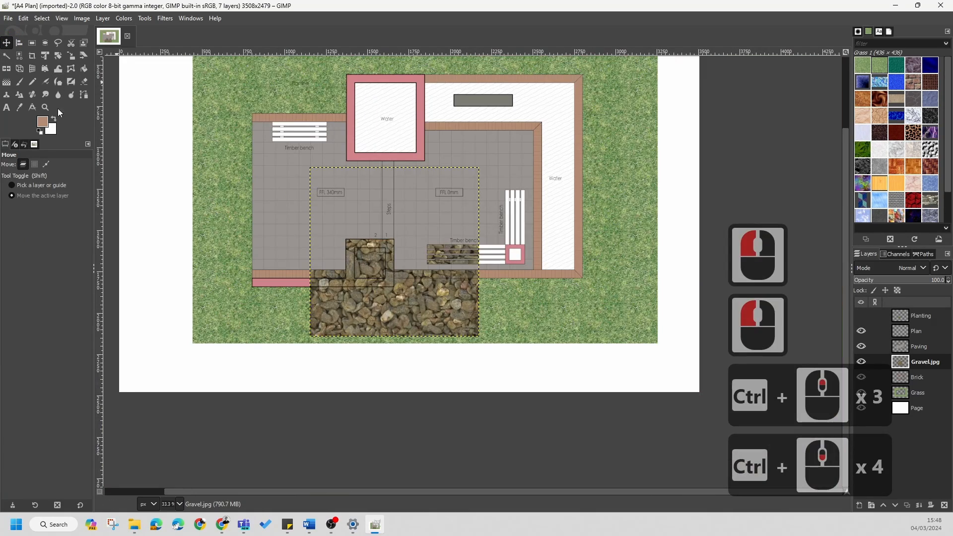
- Scale the gravel layer down to 203 × 203 px and position it over the planter's inner square
click(71, 55)
click(445, 341)
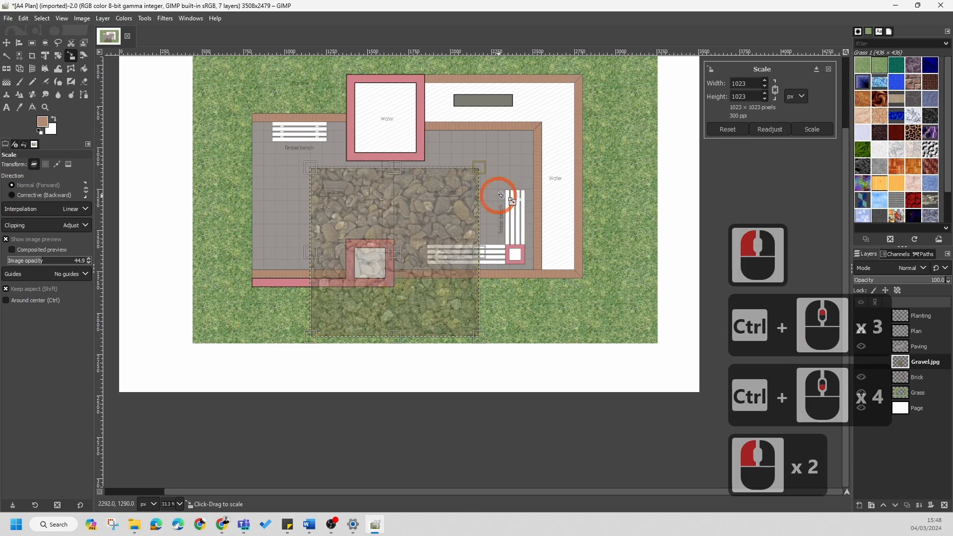
drag(478, 169, 379, 300)
ctrl+scroll(379, 300, up, 4)
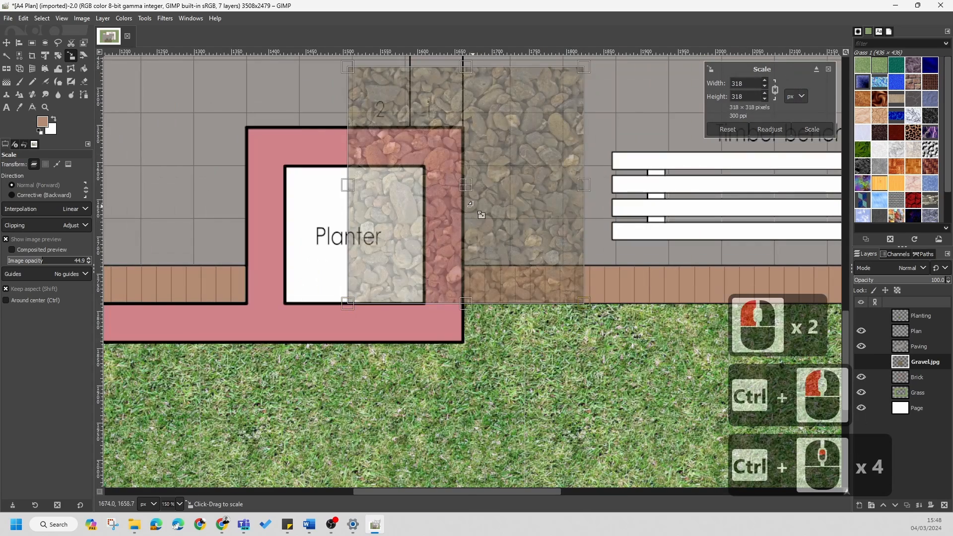
drag(472, 195, 373, 240)
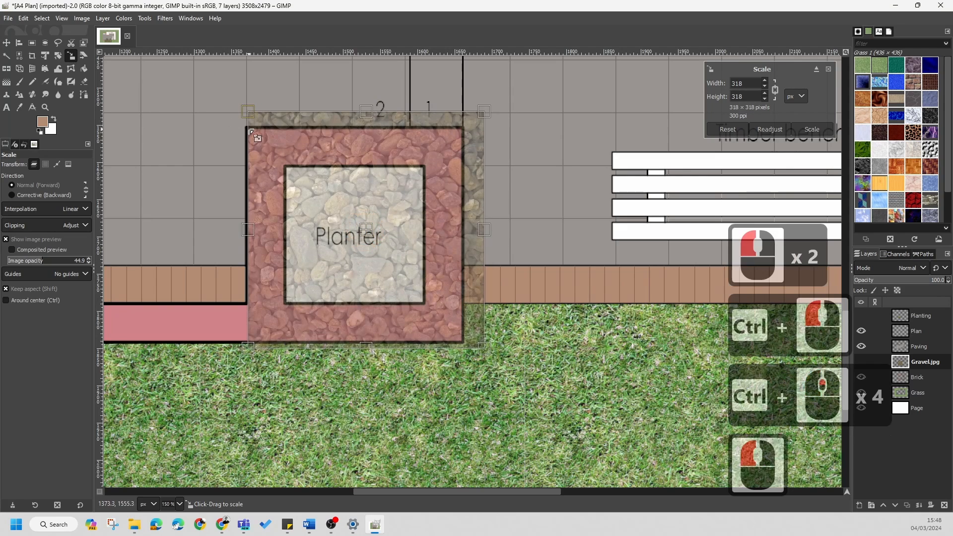
drag(253, 113, 283, 145)
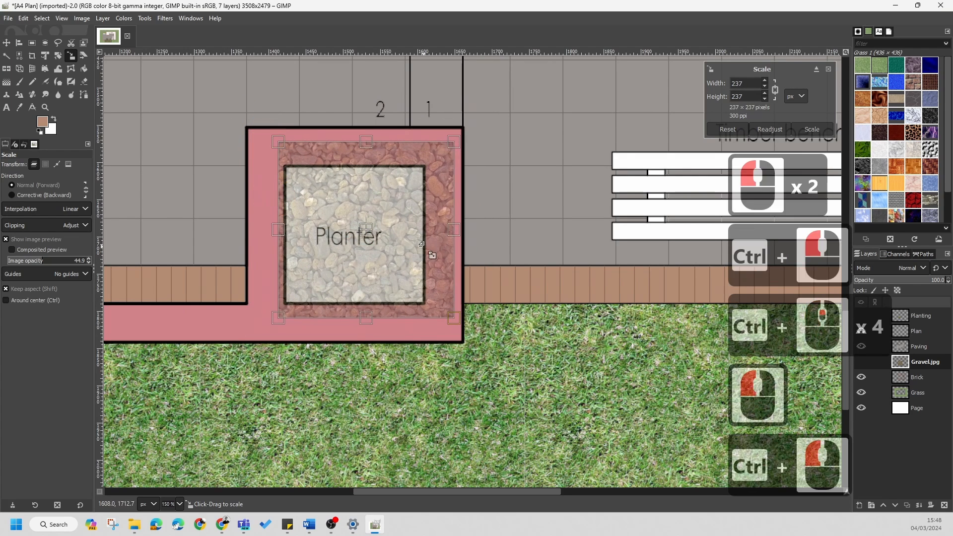
drag(455, 143, 430, 166)
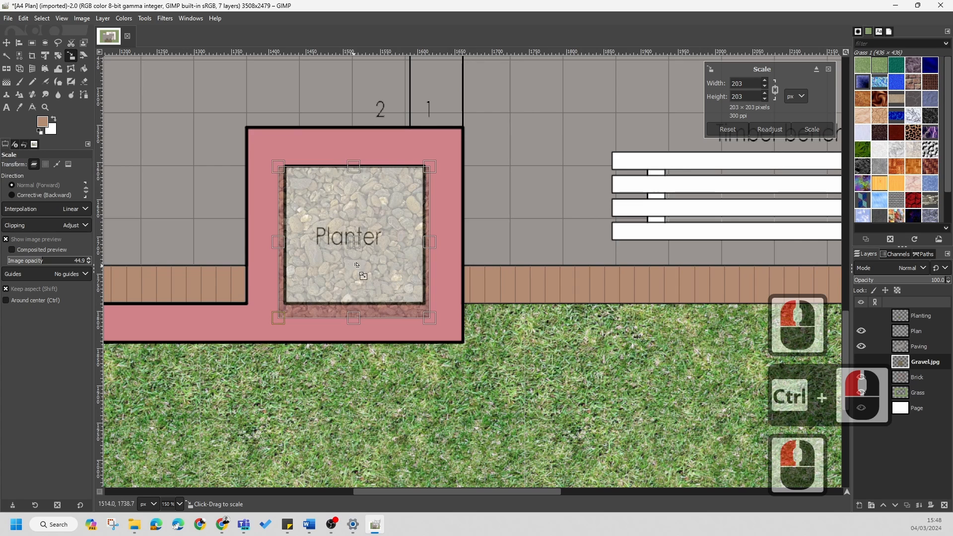
drag(361, 250, 361, 244)
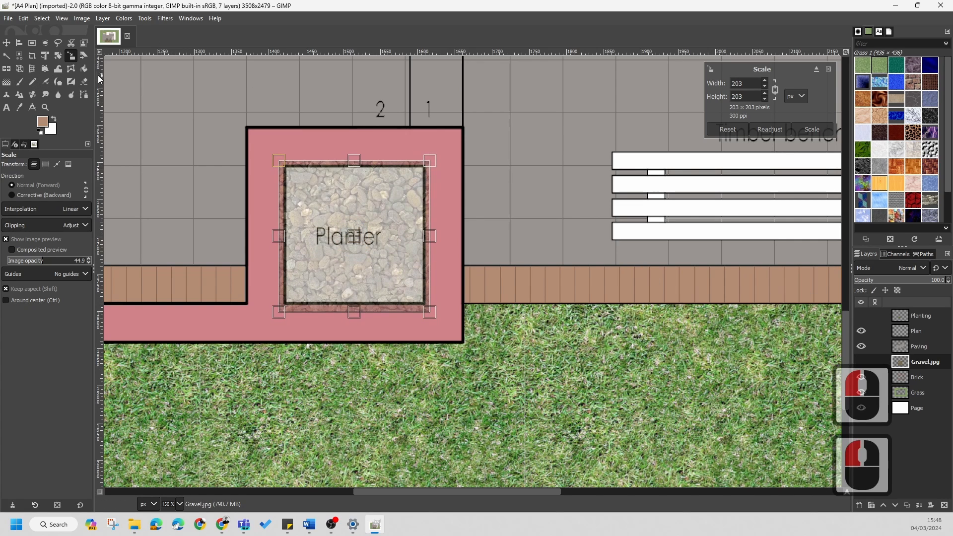
click(822, 130)
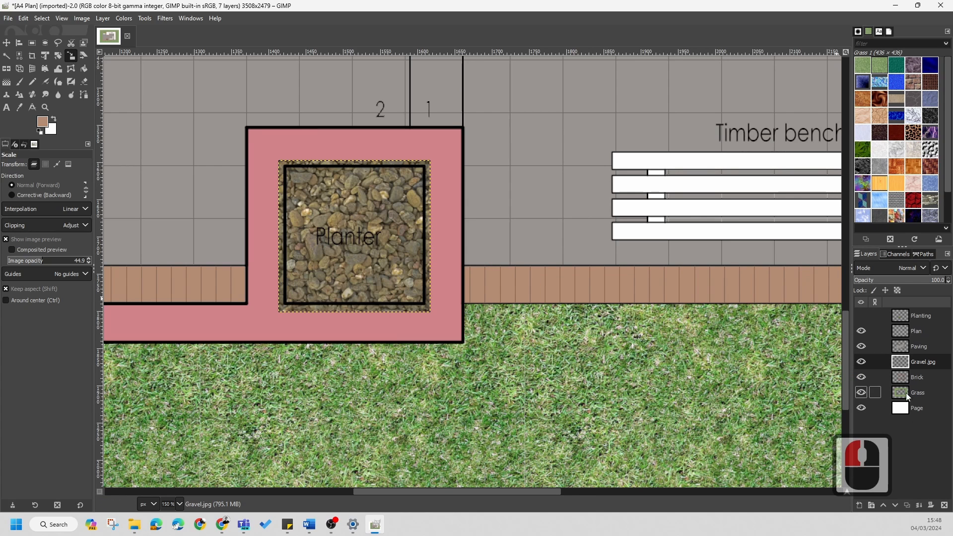
- Crop only the gravel layer to the planter's inner outline, about 187 × 185 px
ctrl+scroll(362, 205, up, 2)
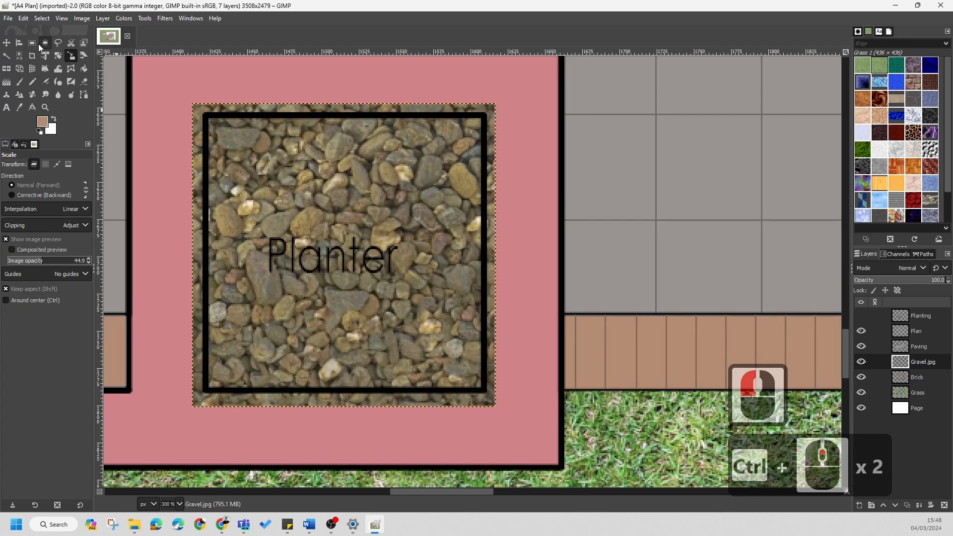
click(32, 55)
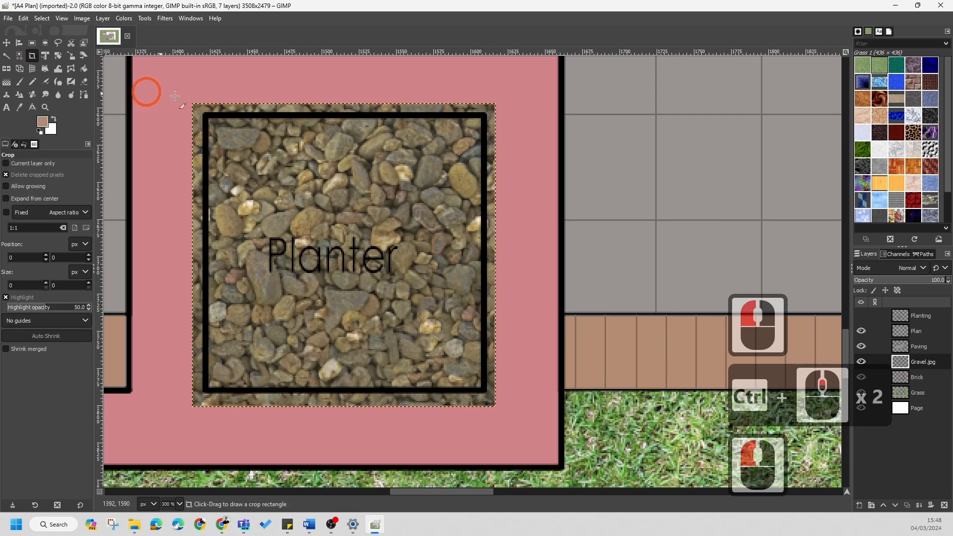
click(924, 362)
right_click(922, 364)
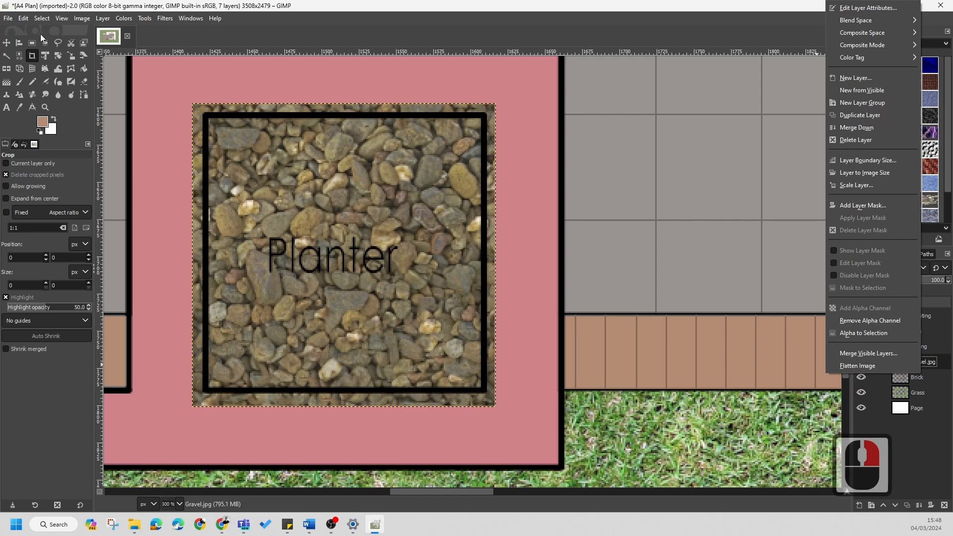
click(45, 144)
click(7, 164)
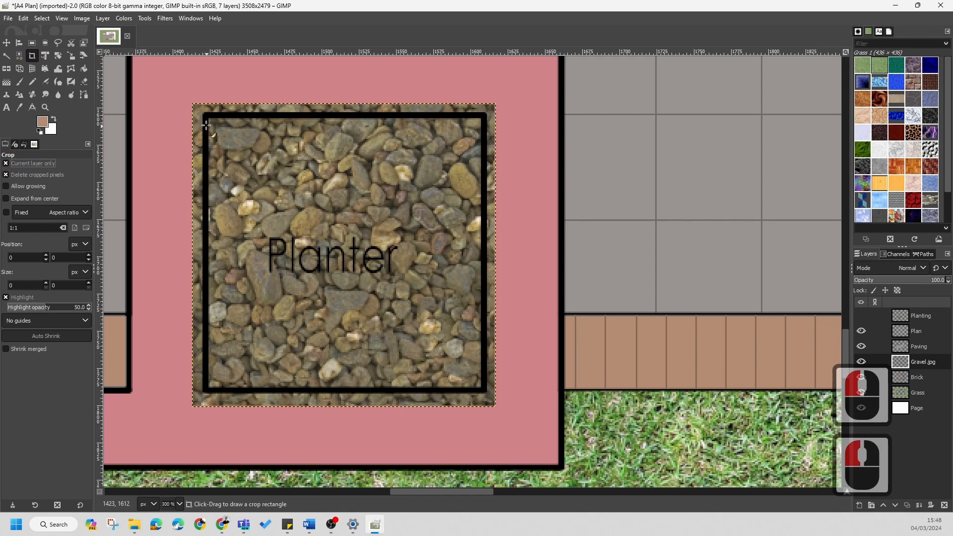
drag(210, 120, 488, 394)
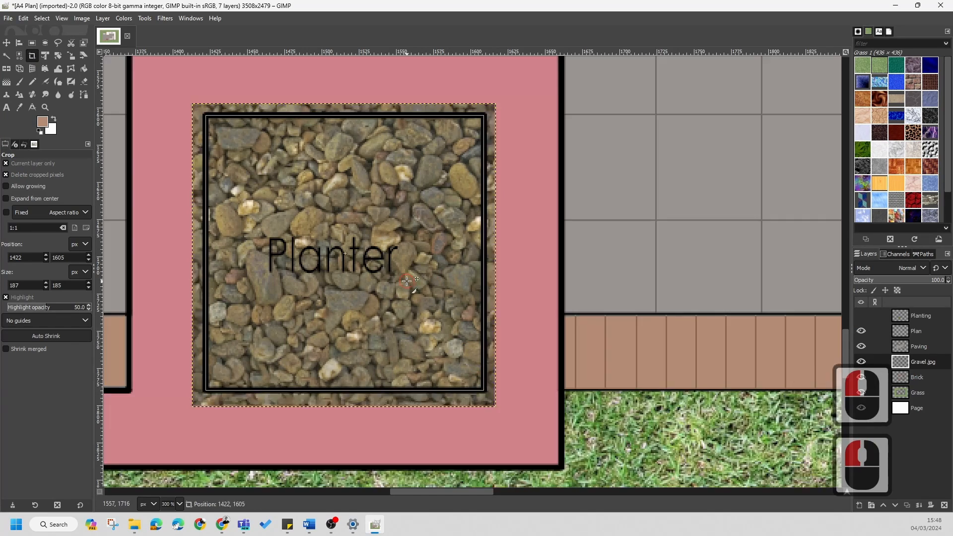
double_click(407, 281)
- Lower the gravel layer's opacity to about 81.6 and make the Planting layer visible
ctrl+scroll(462, 303, down, 3)
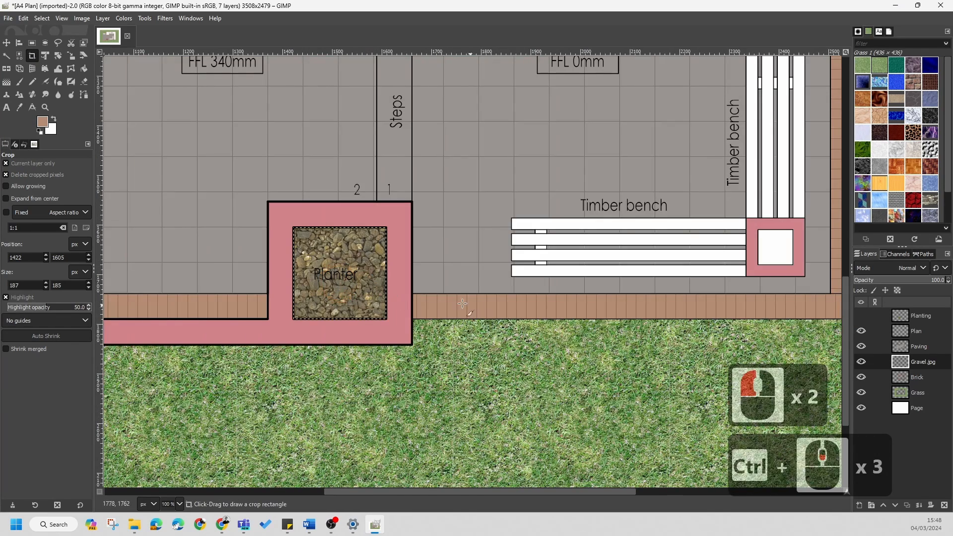
ctrl+scroll(377, 302, up, 3)
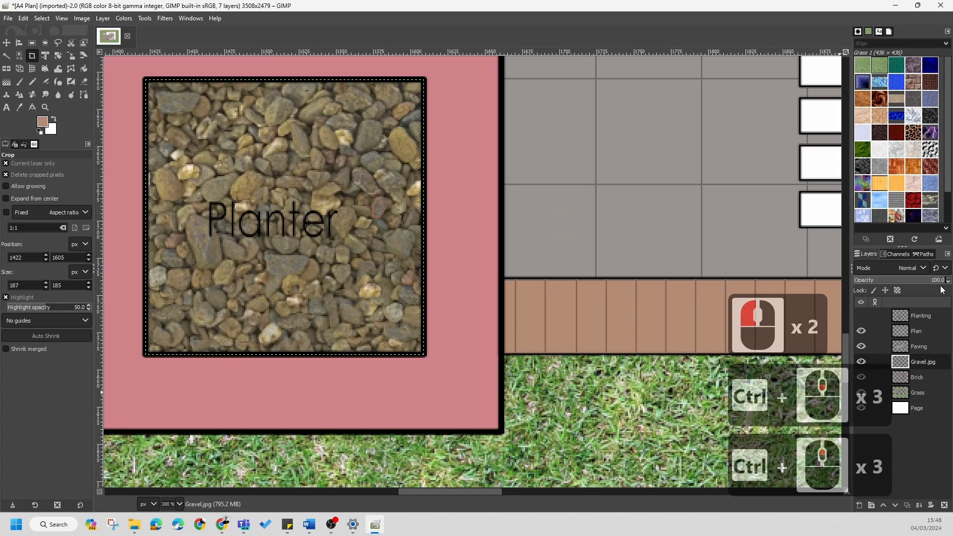
drag(884, 281, 930, 282)
ctrl+scroll(295, 301, down, 4)
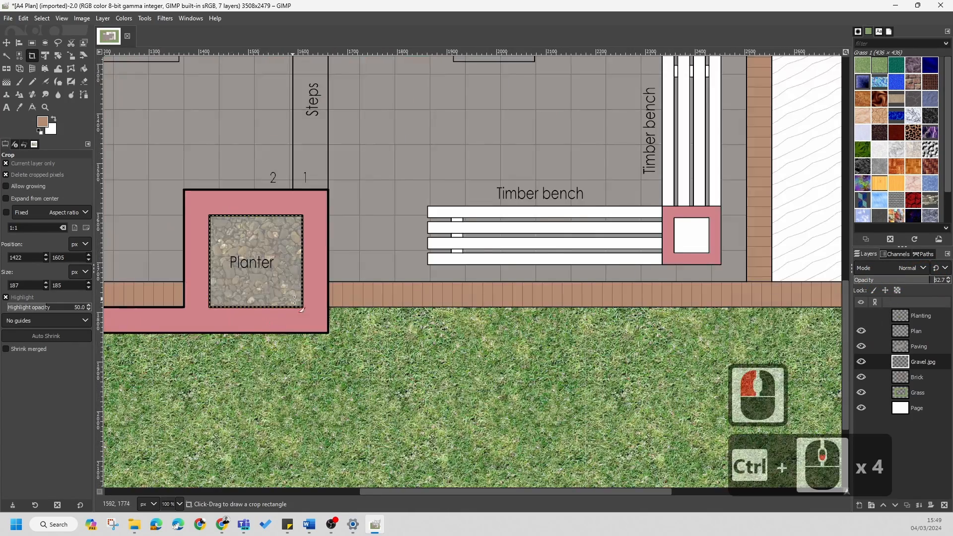
ctrl+scroll(294, 301, down, 1)
ctrl+scroll(348, 290, up, 3)
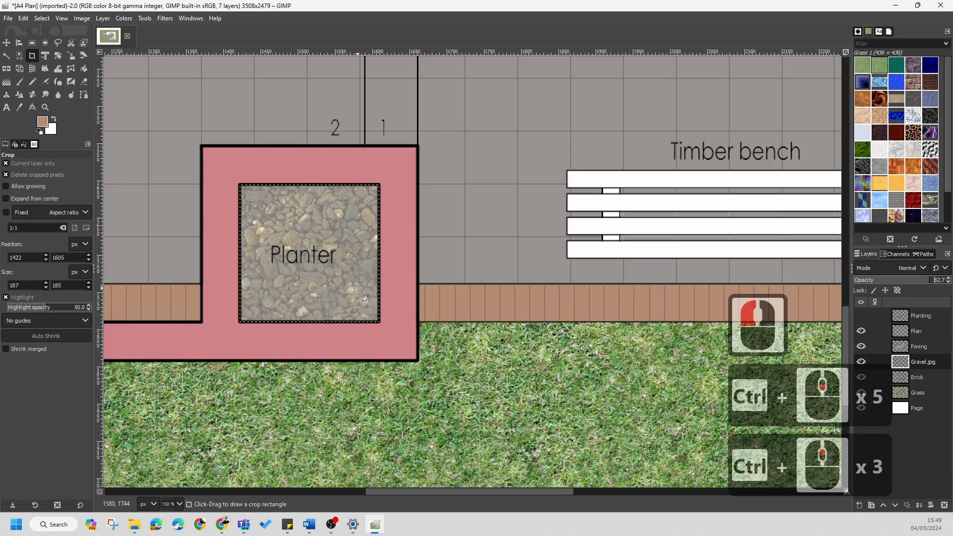
ctrl+scroll(358, 288, down, 3)
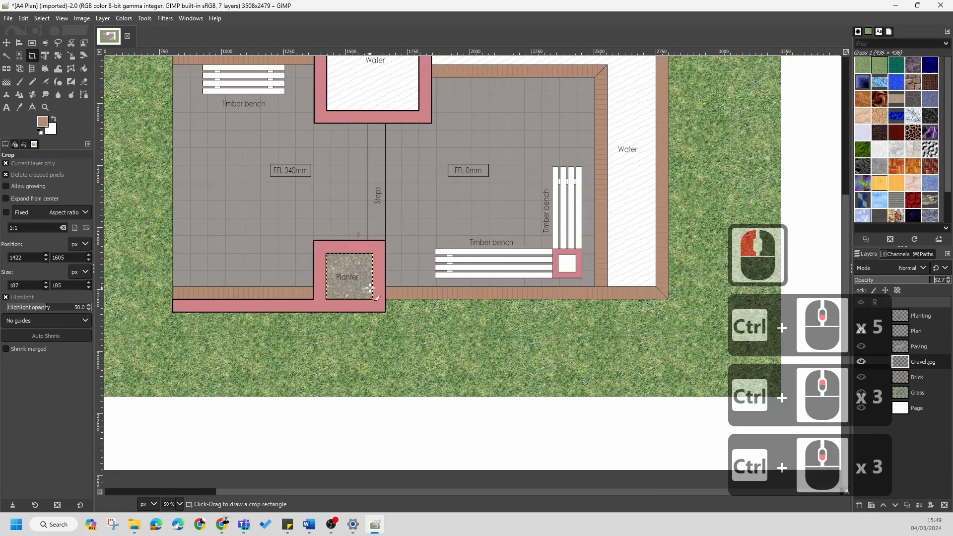
click(862, 314)
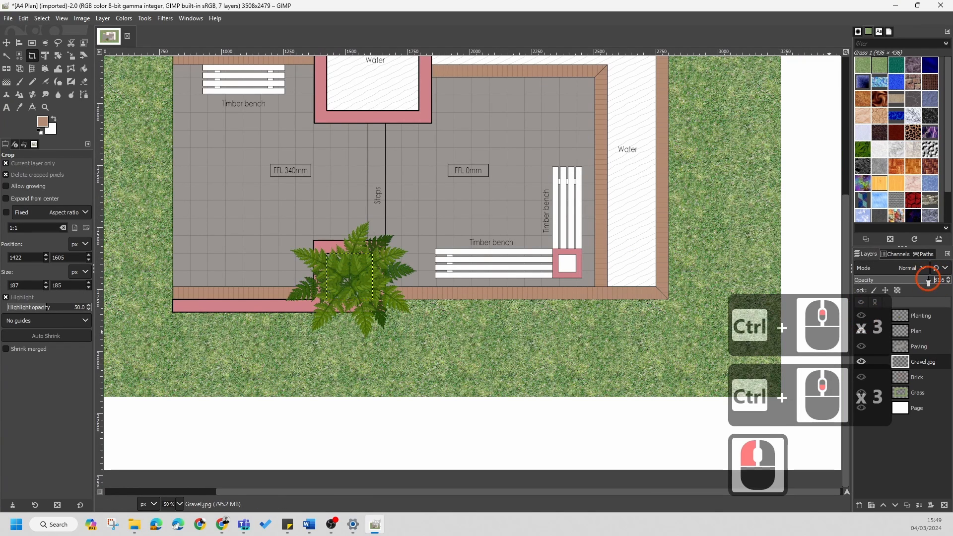
drag(916, 283, 929, 281)
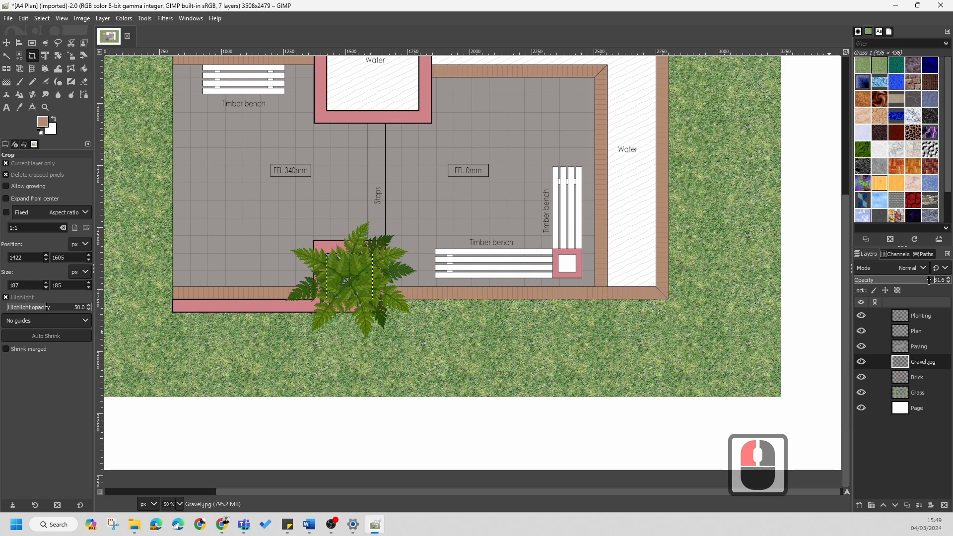
- Lower the Planting layer's opacity to about 79.5
click(921, 316)
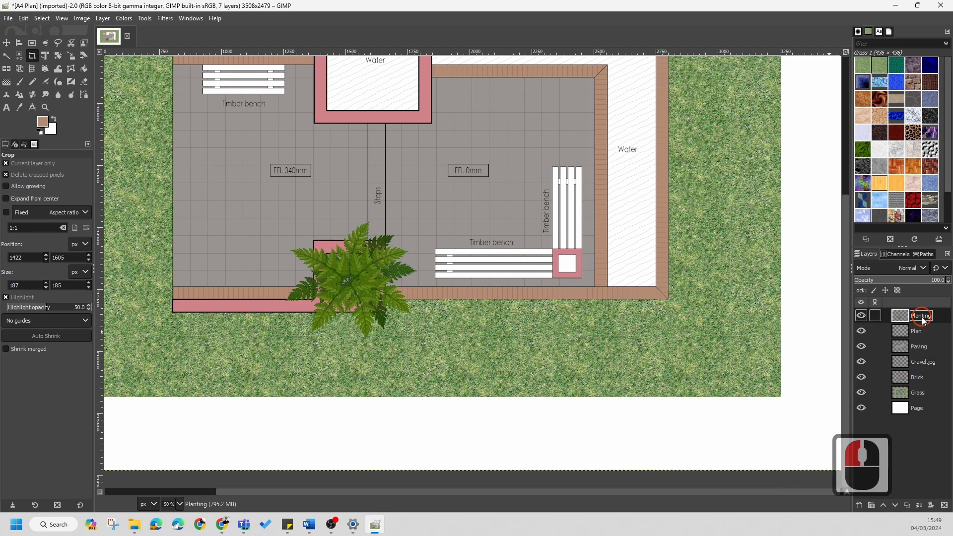
drag(937, 282, 923, 282)
scroll(357, 272, up, 5)
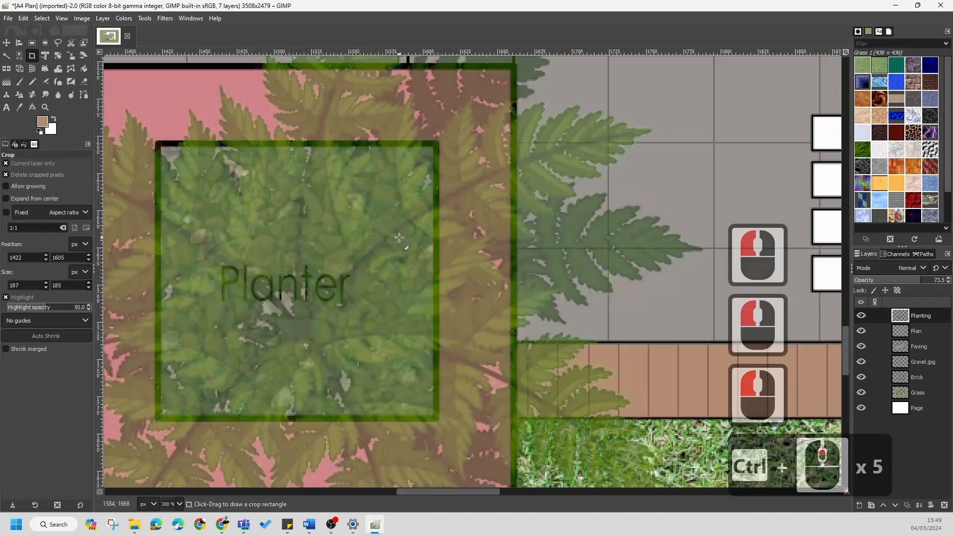
scroll(399, 238, down, 5)
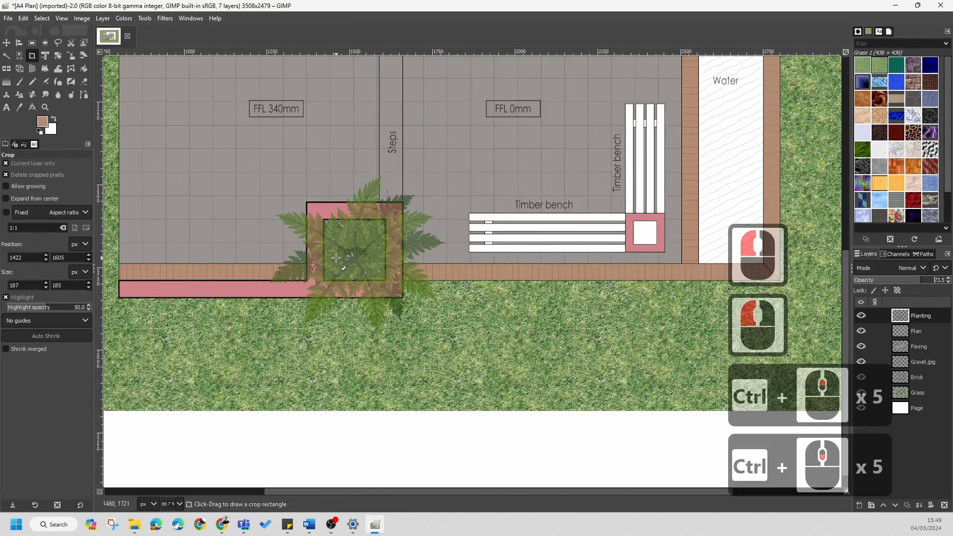
click(927, 283)
scroll(419, 206, down, 2)
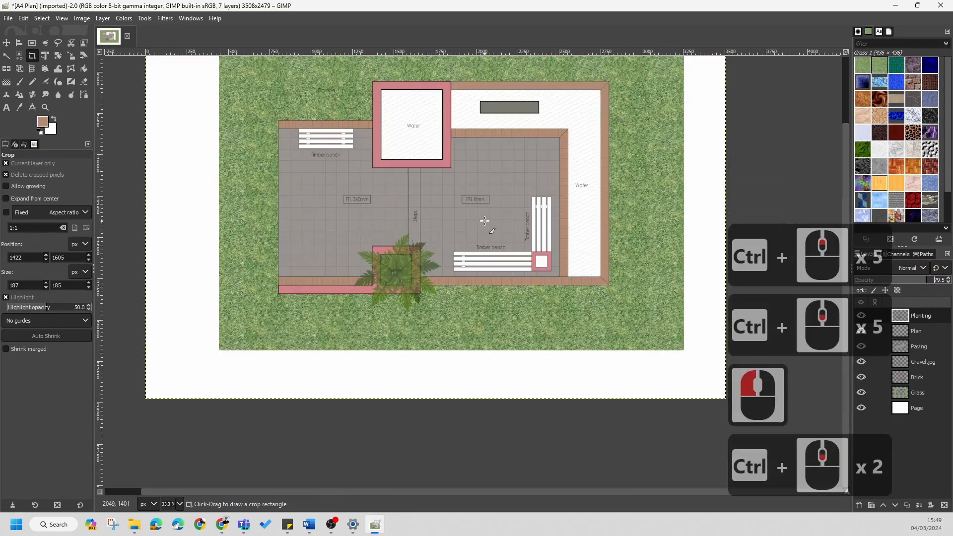
scroll(420, 206, up, 3)
scroll(420, 206, down, 3)
scroll(420, 205, up, 1)
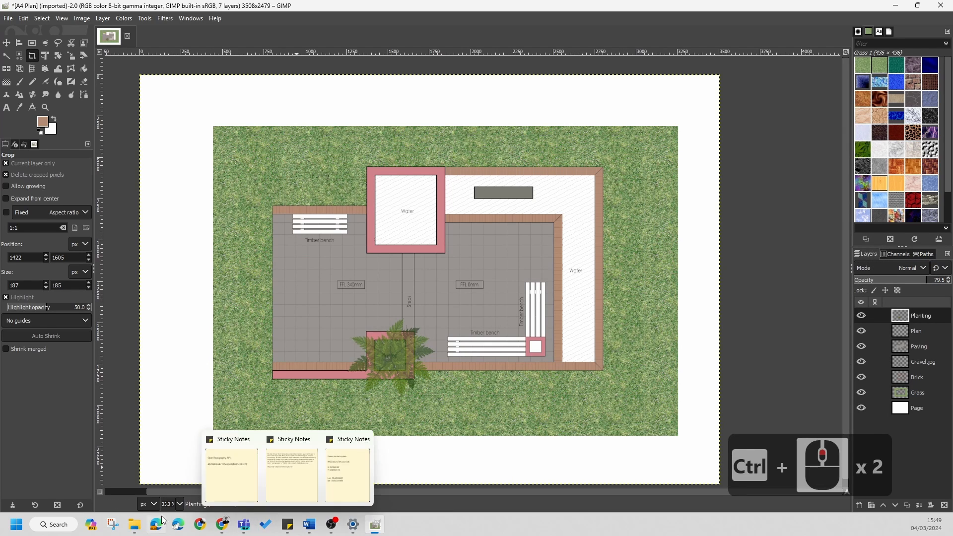
- Bring the water.jpg texture from the project folder 01 in File Explorer into the plan as a new layer
click(134, 525)
click(214, 482)
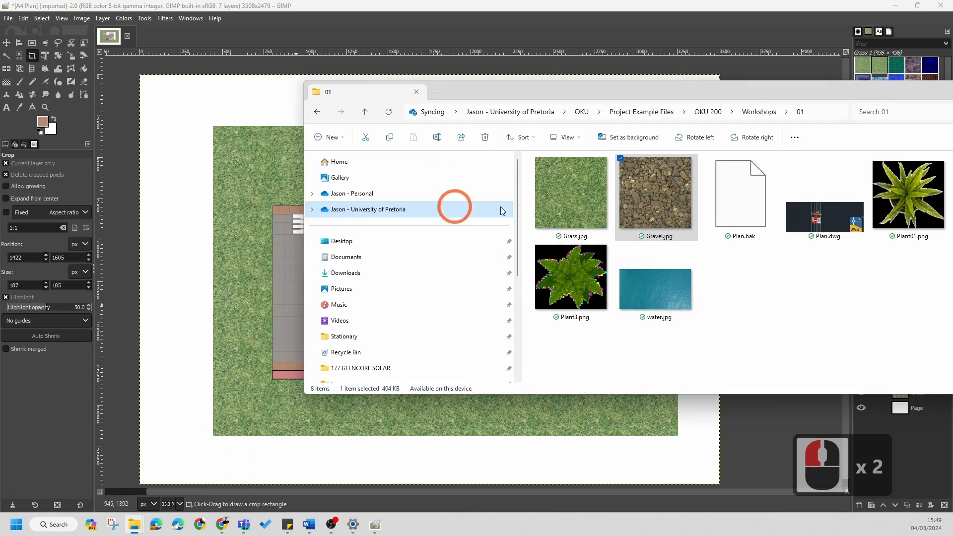
drag(644, 296, 291, 430)
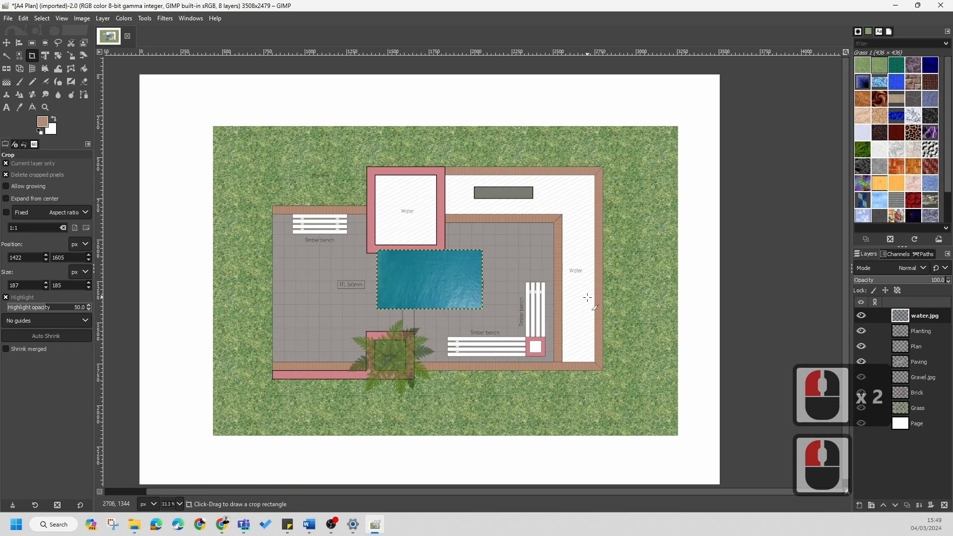
- Lower the water.jpg layer in the stack so that it sits between the Plan and Paving layers
ctrl+scroll(587, 297, up, 2)
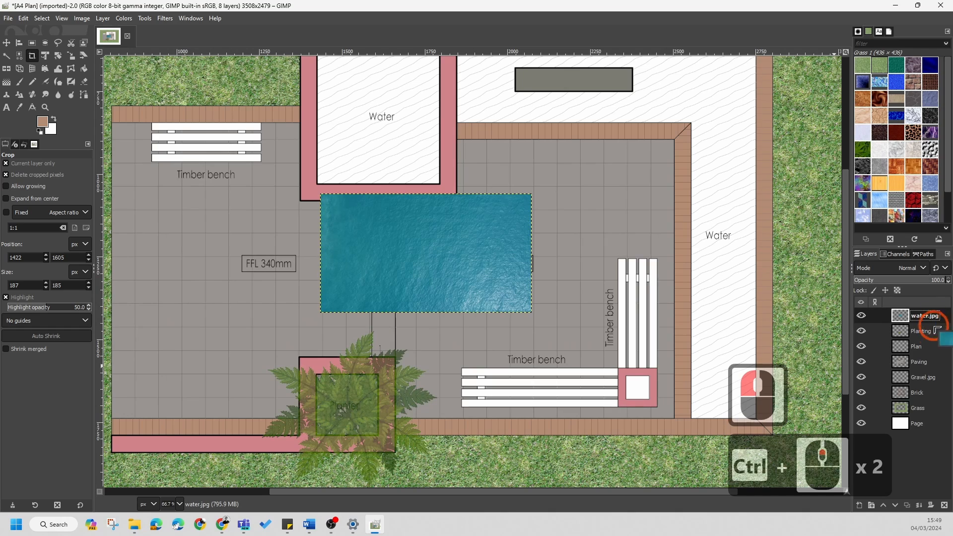
drag(937, 330, 931, 358)
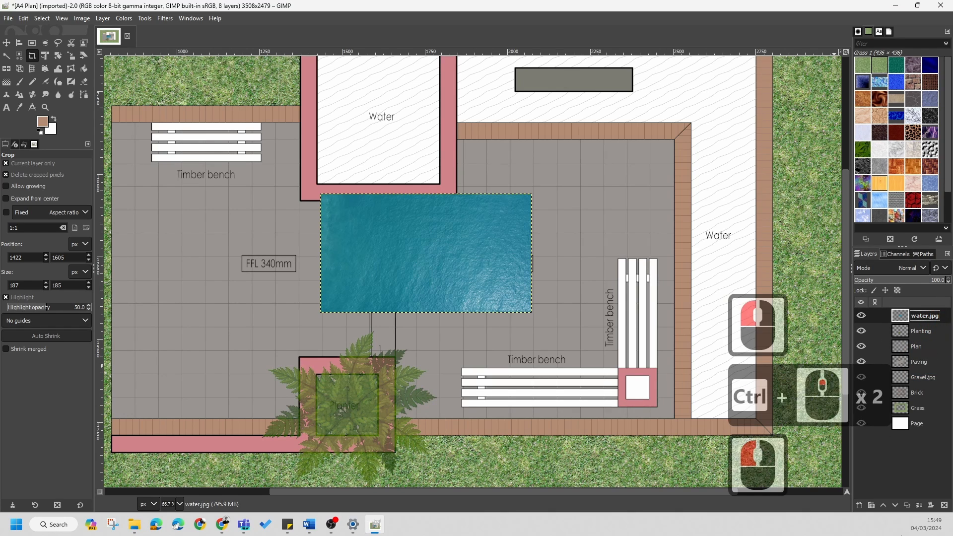
click(896, 505)
click(895, 505)
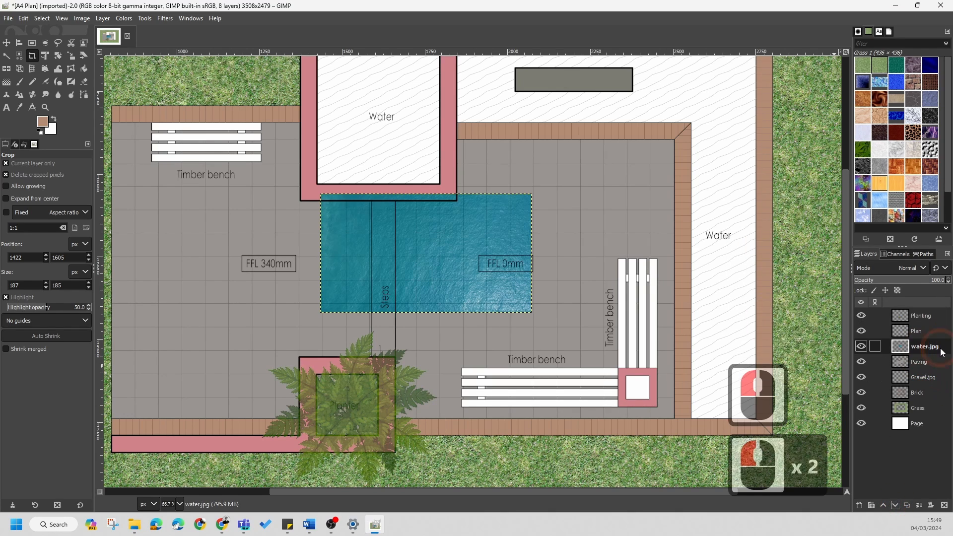
- Move the water layer up over the square water basin, covering the basin's upper part
ctrl+scroll(351, 281, down, 2)
ctrl+scroll(351, 281, up, 1)
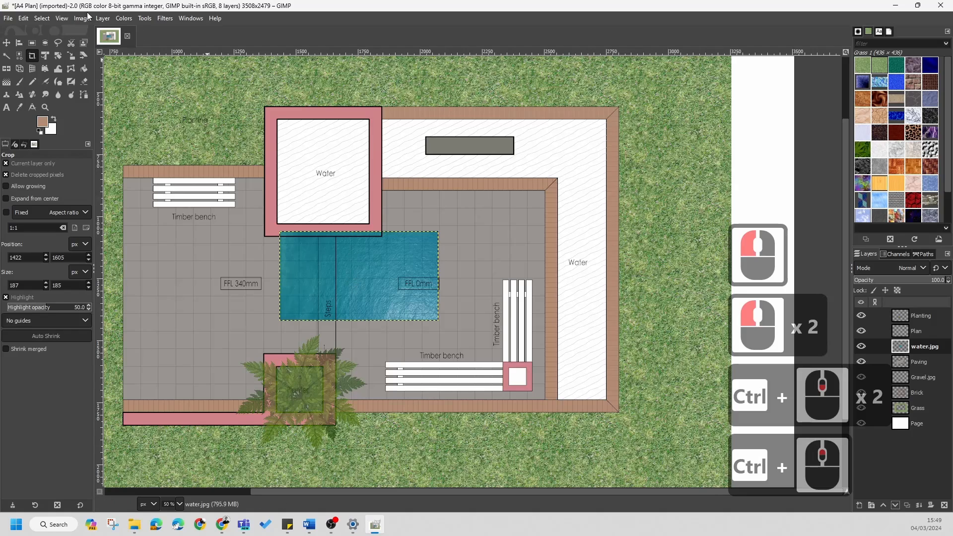
click(6, 43)
drag(366, 274, 356, 157)
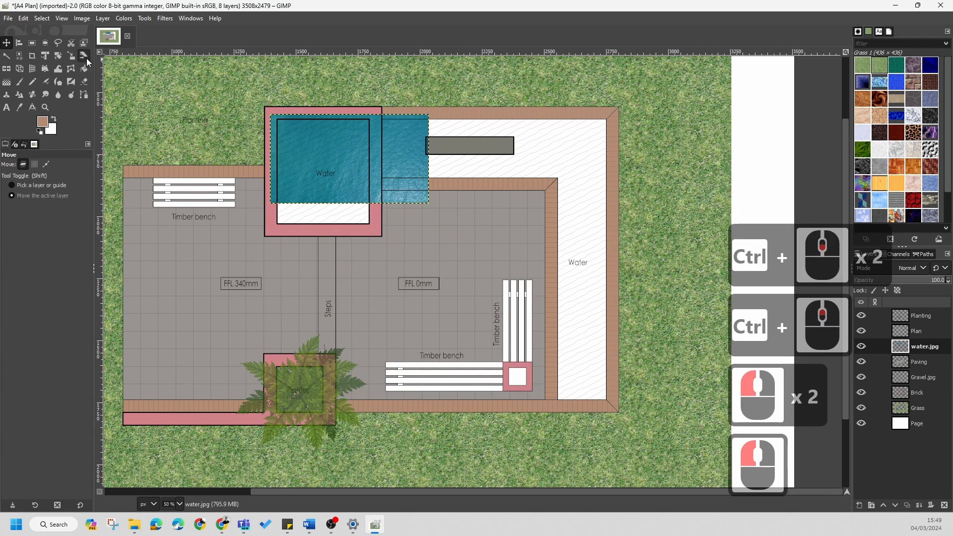
- Scale the water layer up to 2098 × 1182 px, positioned to cover both the square basin and the L-shaped water channel
click(71, 55)
click(385, 174)
drag(437, 209, 702, 472)
drag(517, 383, 513, 409)
scroll(458, 379, down, 2)
scroll(458, 379, up, 1)
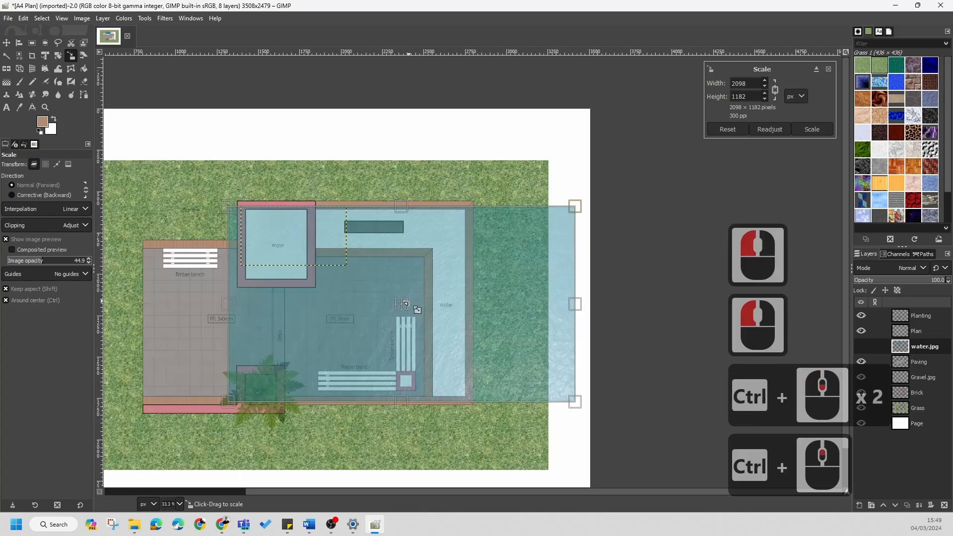
drag(409, 309, 343, 299)
scroll(410, 298, up, 3)
scroll(432, 285, down, 2)
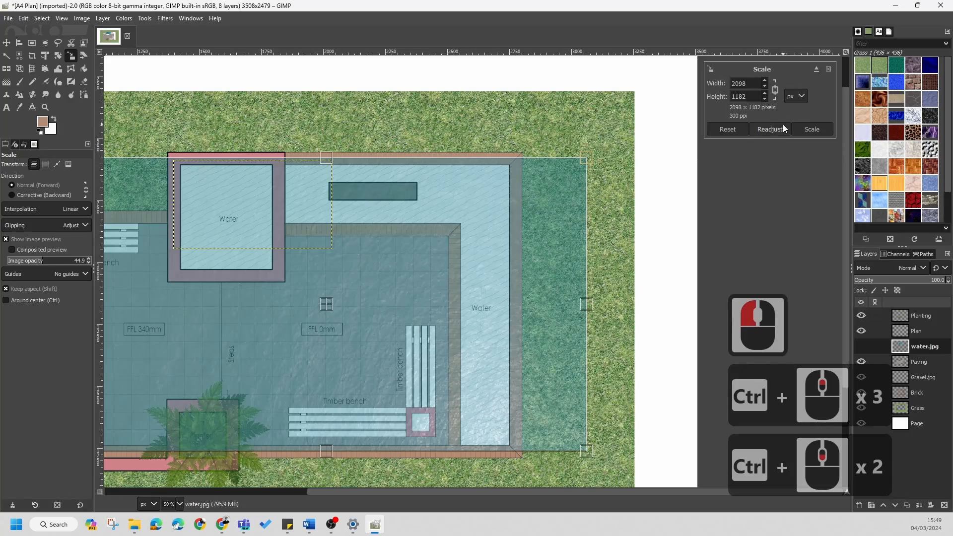
click(812, 130)
scroll(485, 298, down, 3)
scroll(437, 249, up, 5)
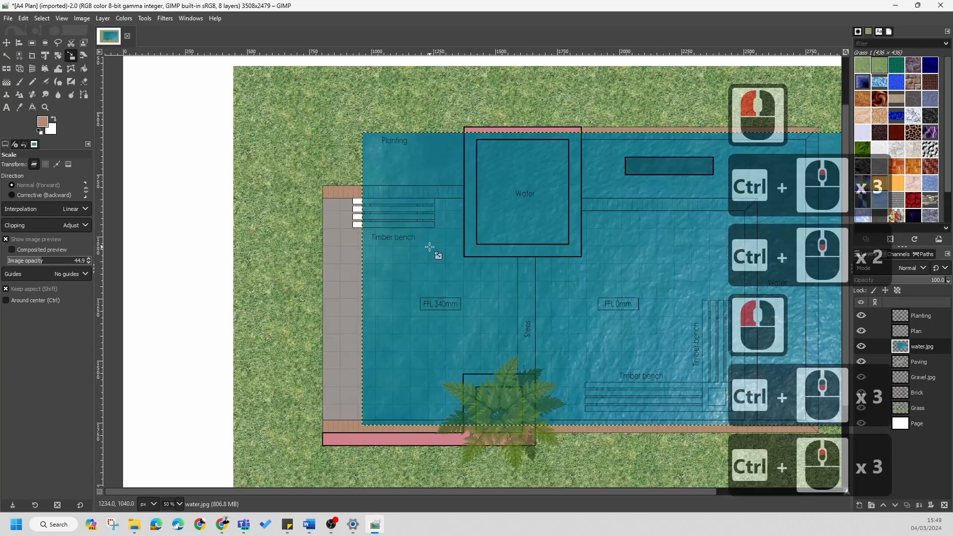
scroll(230, 153, down, 2)
key(r)
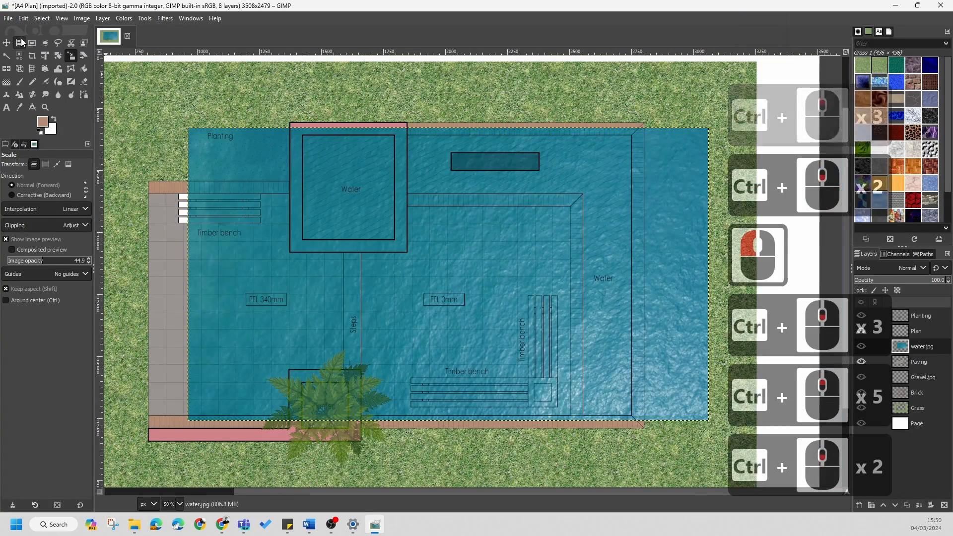
- Make a rectangular selection of the square water basin's interior, 373 × 421 px at position 1423, 609
click(349, 135)
scroll(349, 135, up, 4)
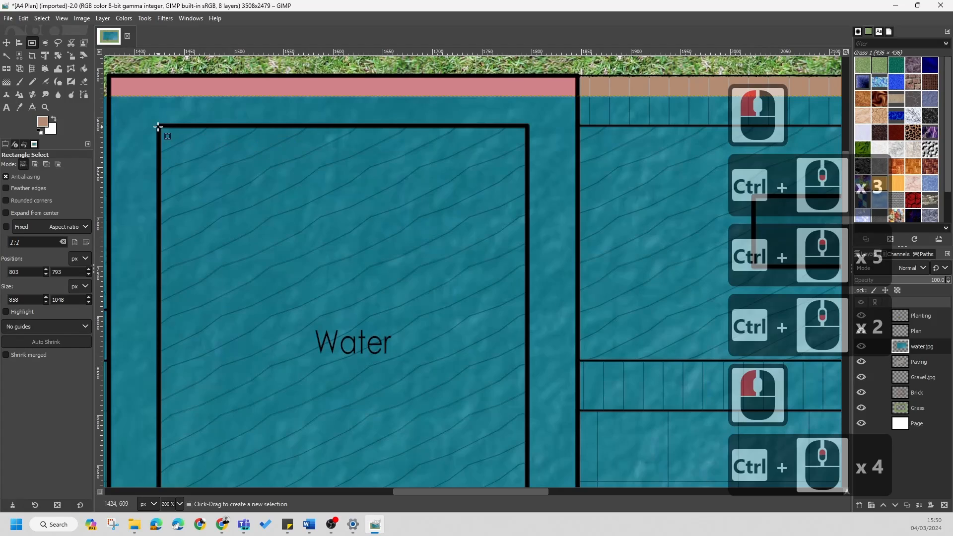
drag(160, 128, 527, 395)
scroll(472, 166, down, 4)
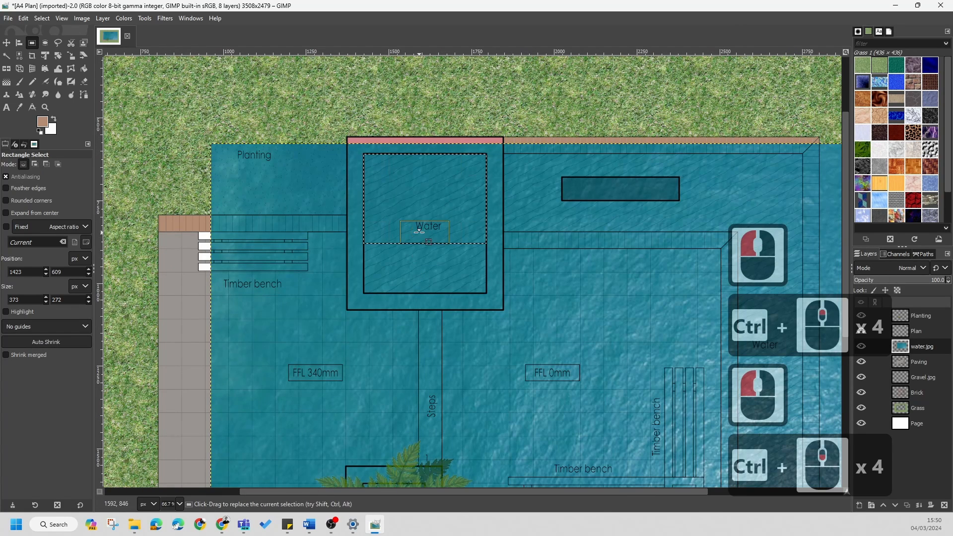
drag(419, 231, 422, 280)
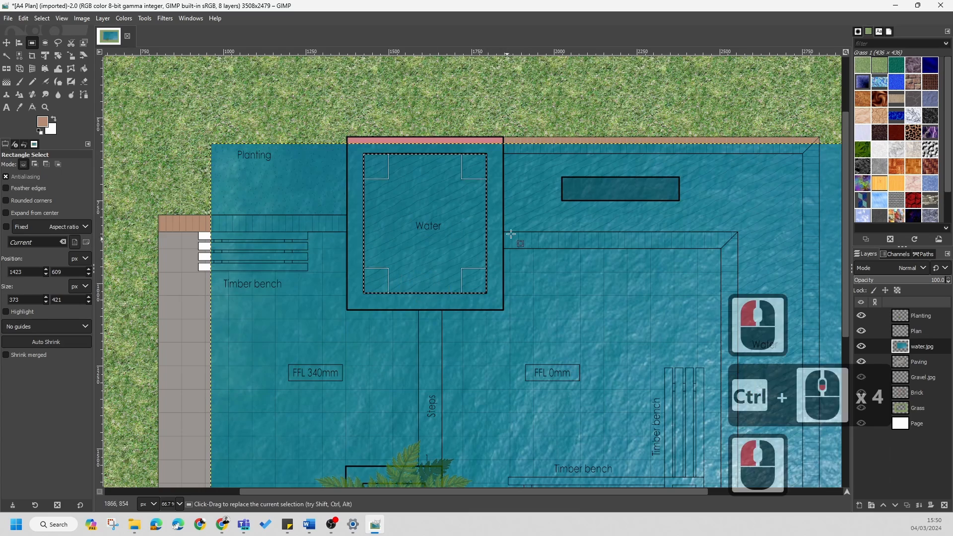
scroll(290, 208, down, 2)
scroll(473, 187, up, 2)
key(Return)
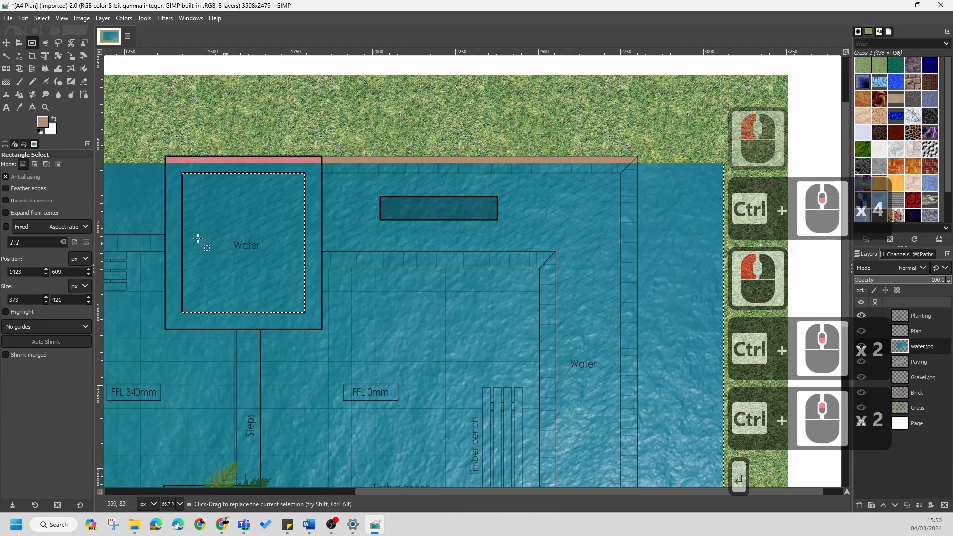
- Add the water channel's upper arm to the selection as a 906 × 237 px rectangle at position 1846, 607
key(ctrl)
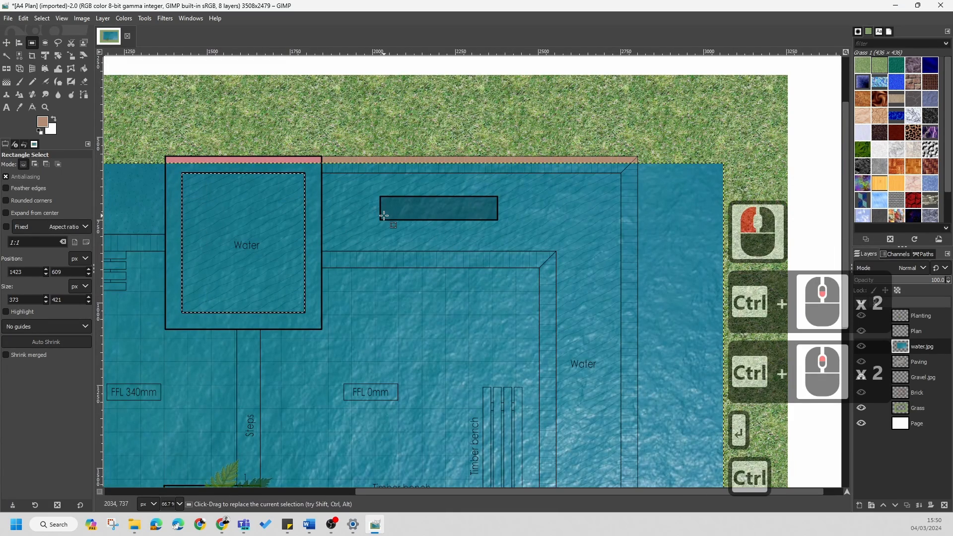
key(shift)
drag(324, 173, 615, 221)
scroll(621, 229, up, 4)
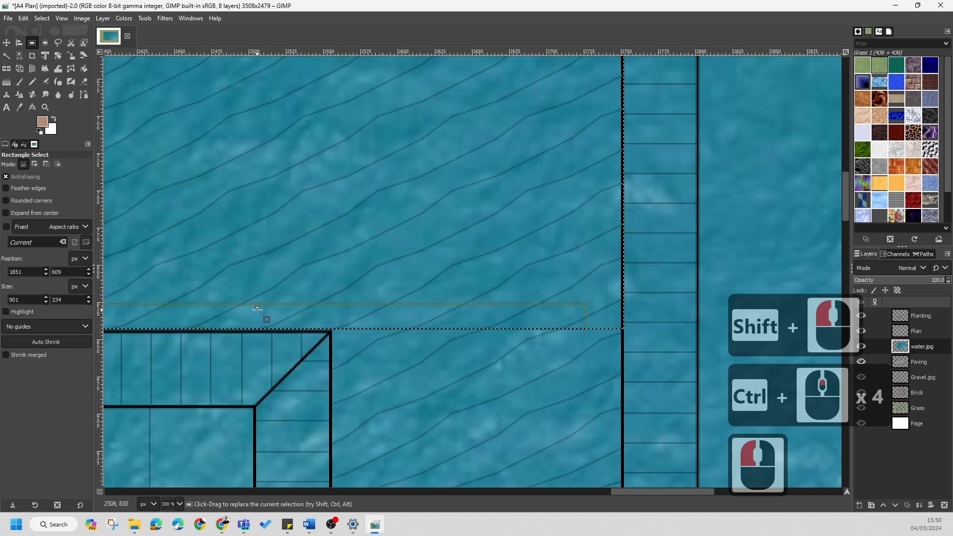
drag(258, 311, 258, 313)
scroll(425, 402, down, 5)
scroll(353, 315, up, 3)
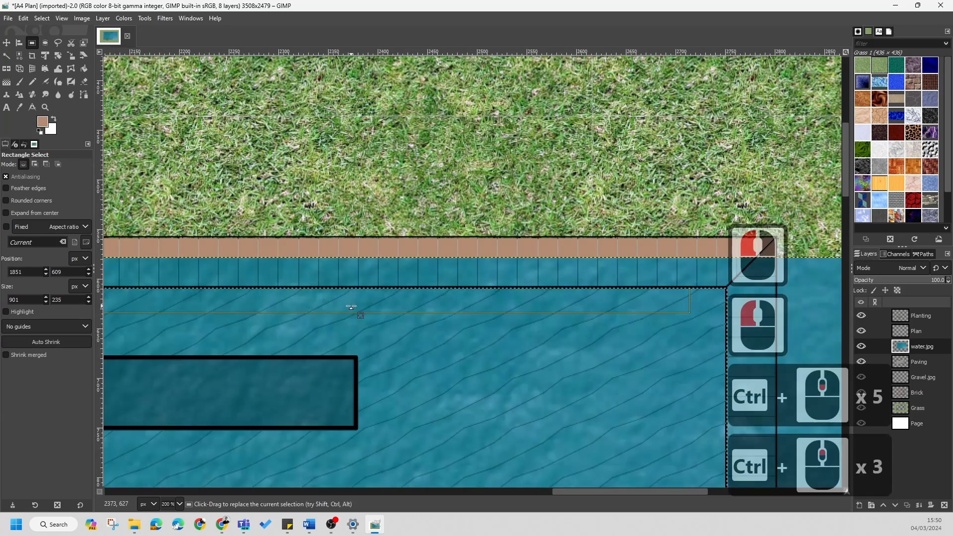
drag(353, 309, 355, 300)
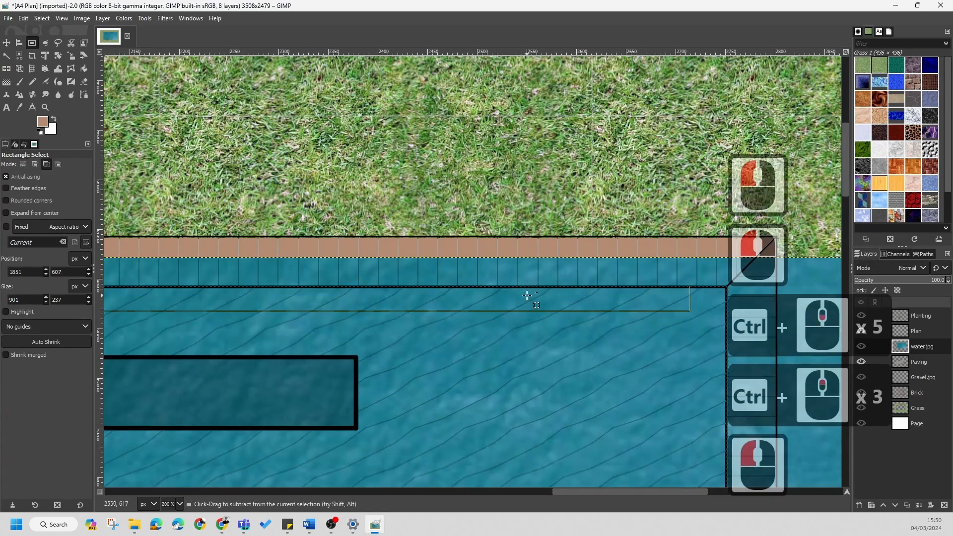
scroll(530, 293, down, 3)
scroll(179, 338, up, 2)
drag(189, 347, 184, 347)
scroll(288, 332, down, 5)
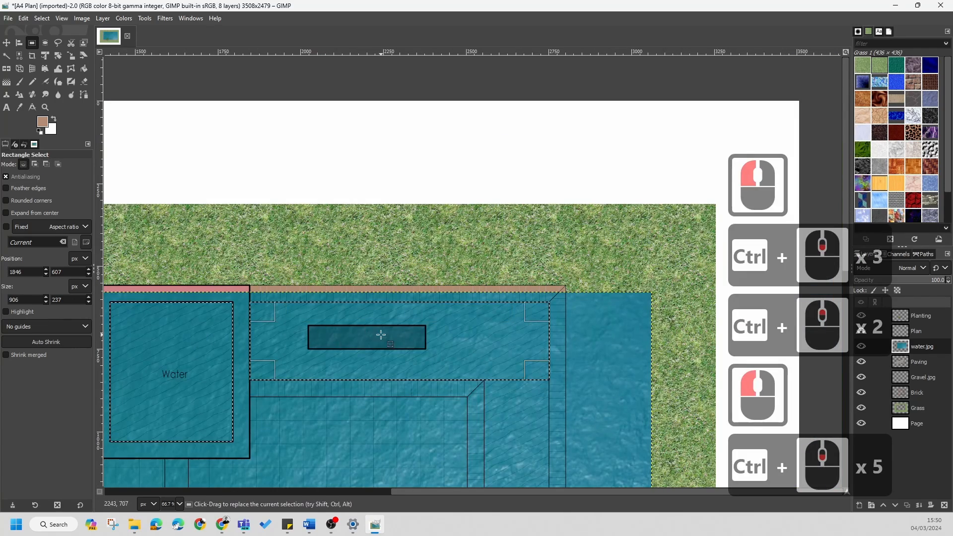
- Subtract the small dark rectangle inside the upper channel from the selection, 356 × 71 px at position 2022, 679
scroll(338, 336, up, 1)
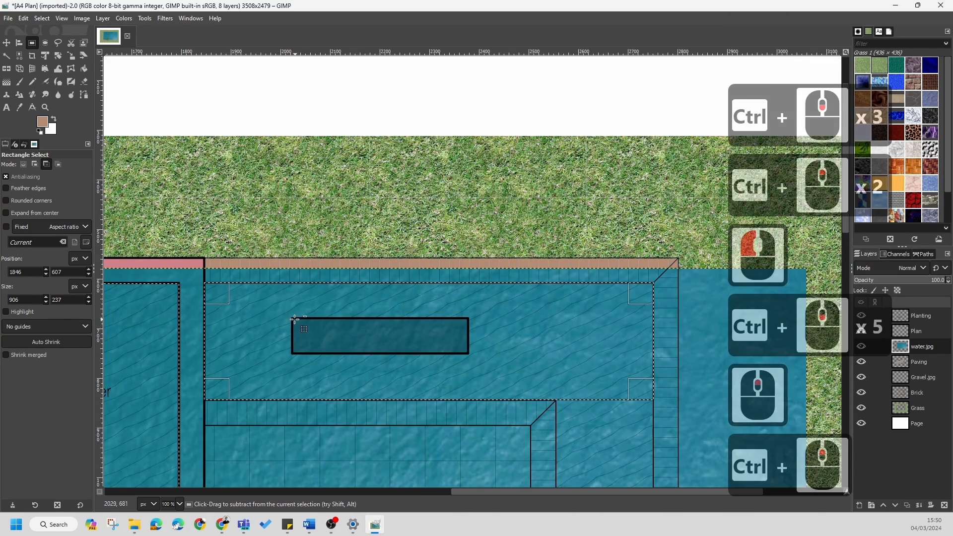
drag(291, 318, 468, 353)
scroll(487, 311, up, 3)
scroll(494, 276, down, 4)
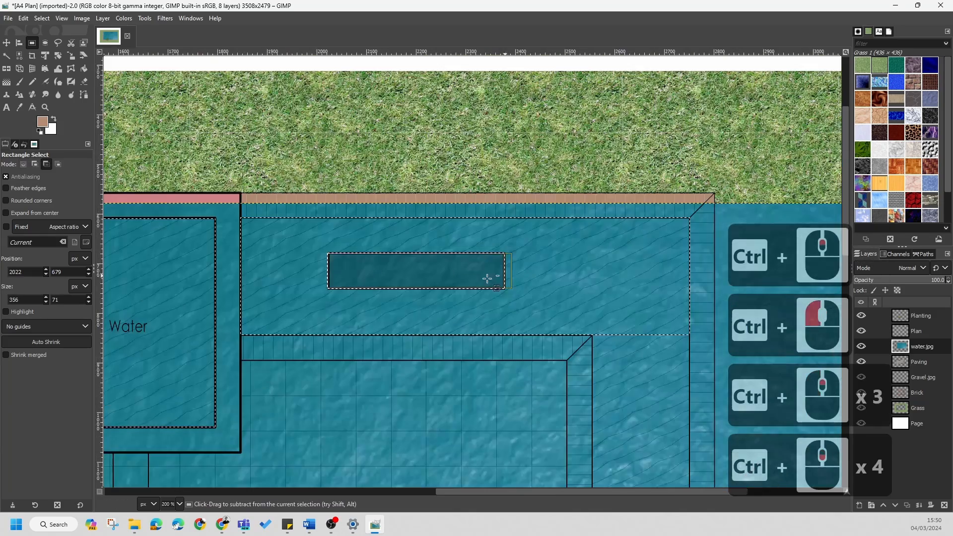
scroll(301, 321, down, 4)
scroll(399, 308, up, 2)
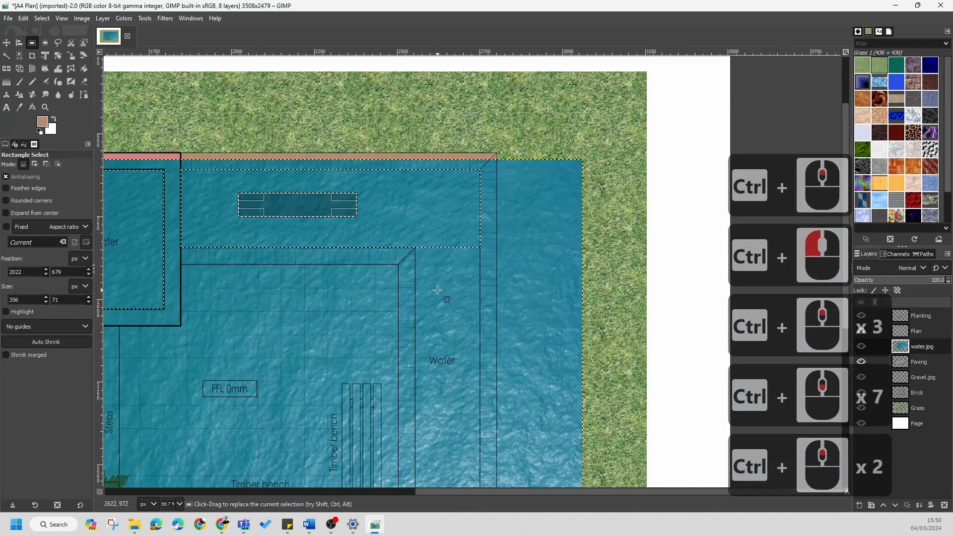
scroll(437, 290, down, 3)
scroll(421, 225, up, 1)
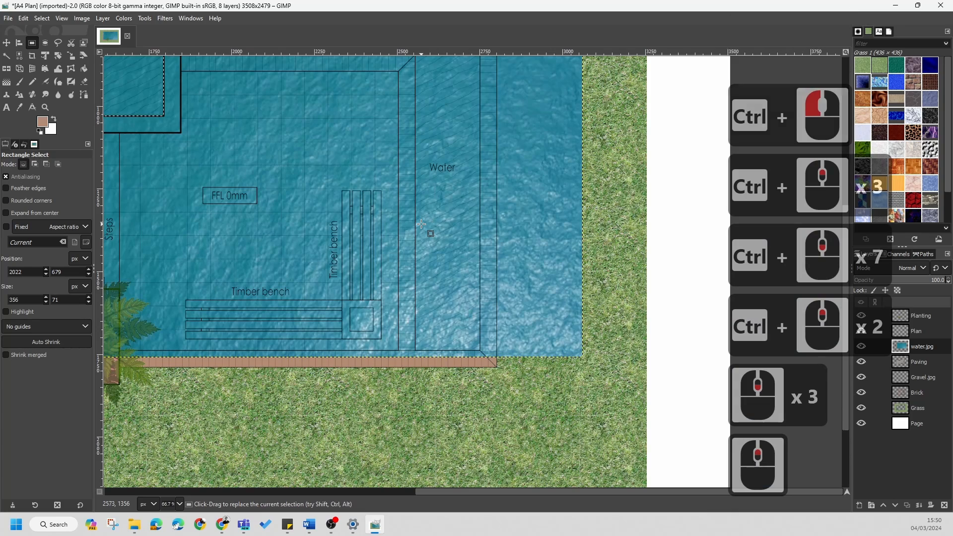
scroll(421, 224, up, 4)
key(Return)
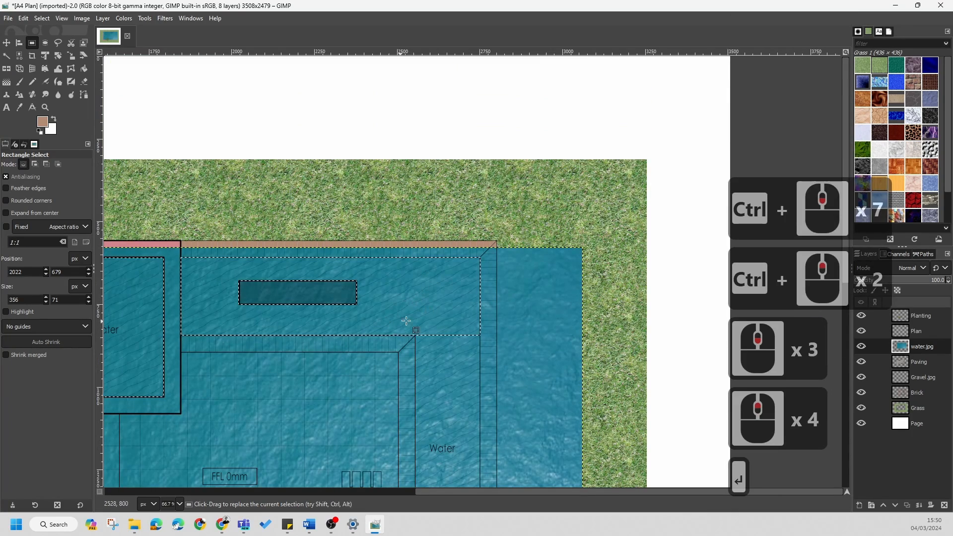
- Add a rectangle over the channel's vertical arm to the selection, starting at 2555, 800 and 196 px wide between its edgings
key(shift)
drag(417, 321, 480, 422)
ctrl+scroll(467, 426, up, 3)
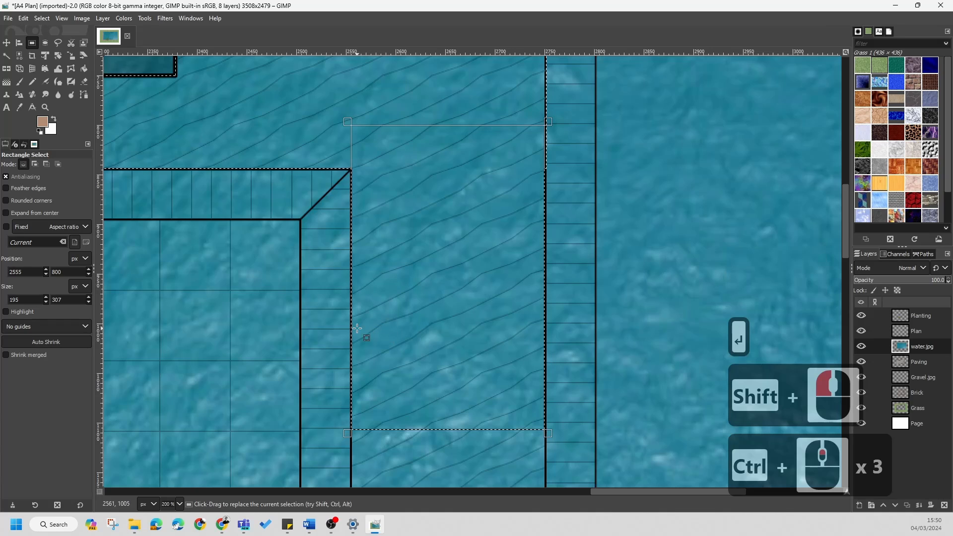
drag(365, 252, 365, 251)
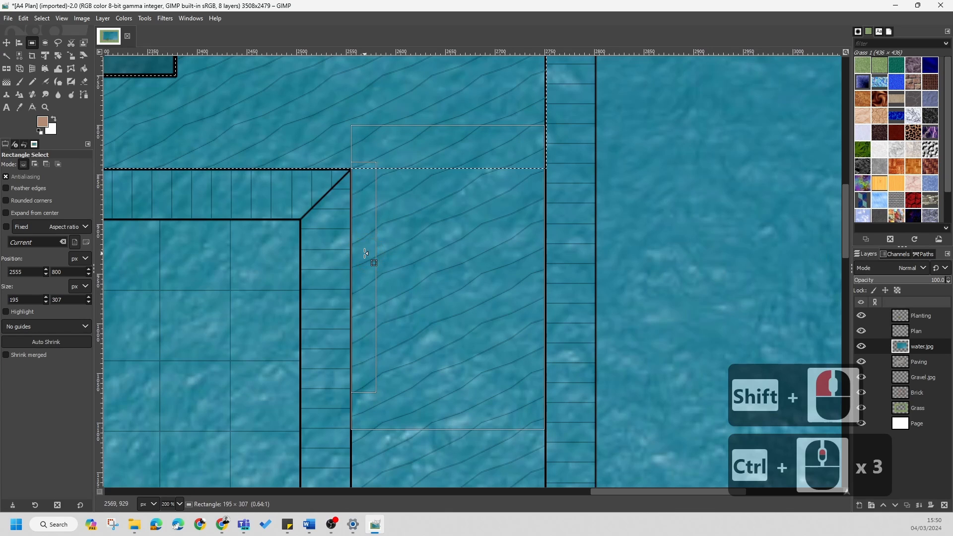
drag(538, 278, 545, 250)
ctrl+scroll(545, 349, up, 4)
ctrl+scroll(468, 160, down, 3)
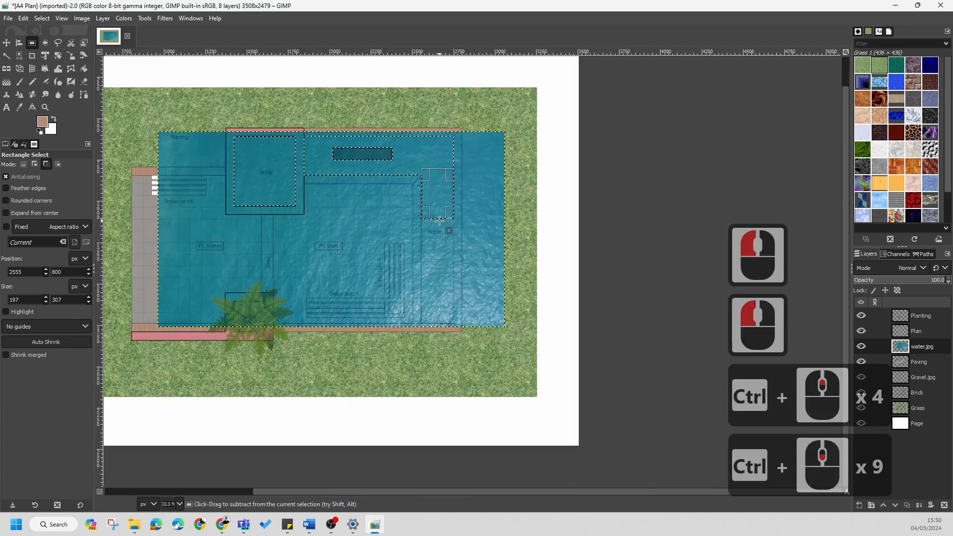
ctrl+scroll(434, 228, up, 7)
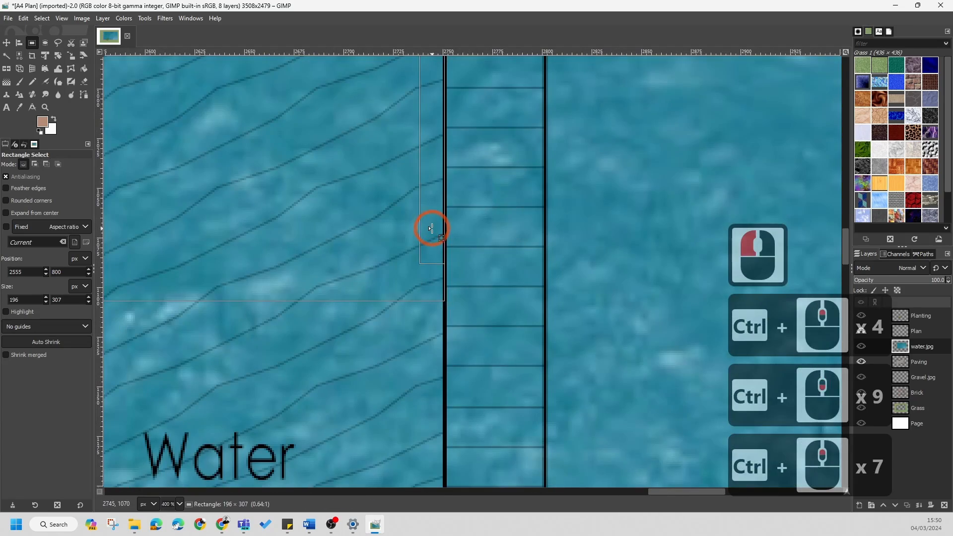
click(434, 228)
- Extend the added rectangle down to the lower end of the channel's vertical arm, making it 939 px high
ctrl+scroll(432, 228, down, 5)
drag(414, 253, 420, 413)
ctrl+scroll(379, 127, down, 4)
ctrl+scroll(407, 152, up, 2)
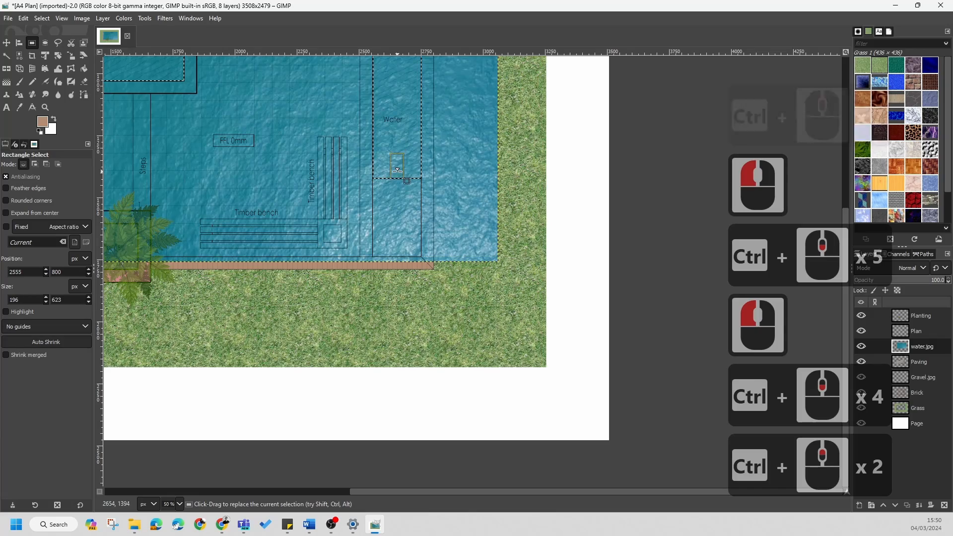
drag(400, 171, 397, 247)
ctrl+scroll(396, 247, up, 4)
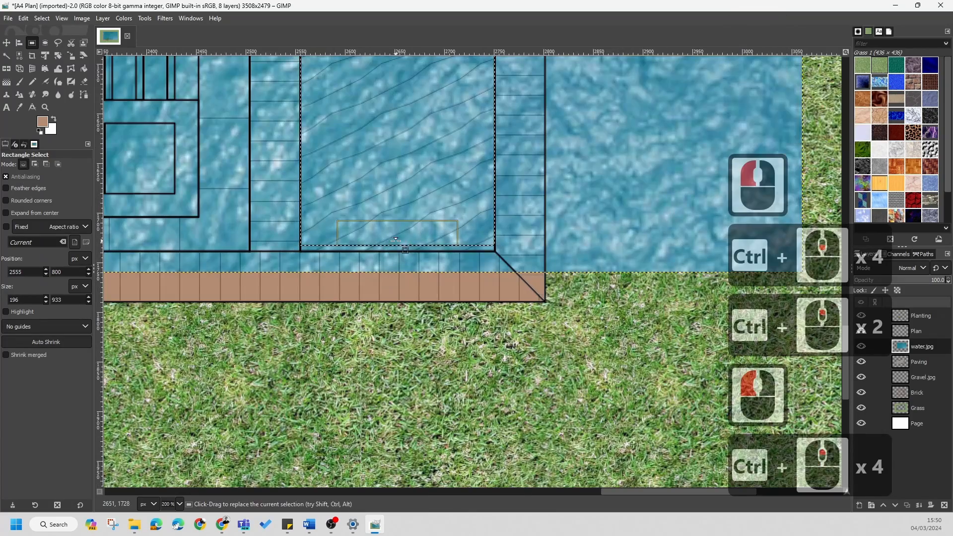
click(394, 246)
ctrl+scroll(394, 247, down, 4)
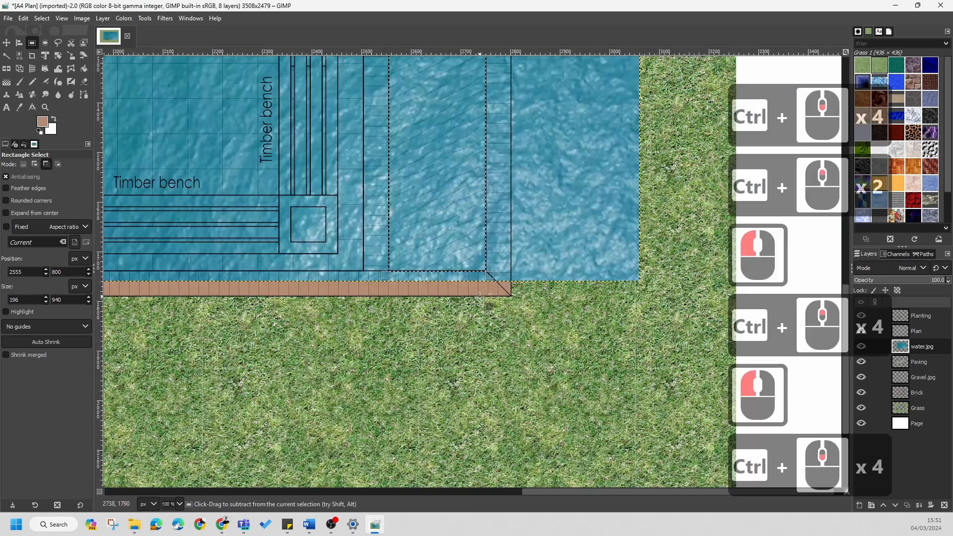
ctrl+scroll(427, 239, up, 8)
drag(427, 216, 425, 204)
ctrl+scroll(461, 291, down, 7)
ctrl+scroll(460, 291, down, 9)
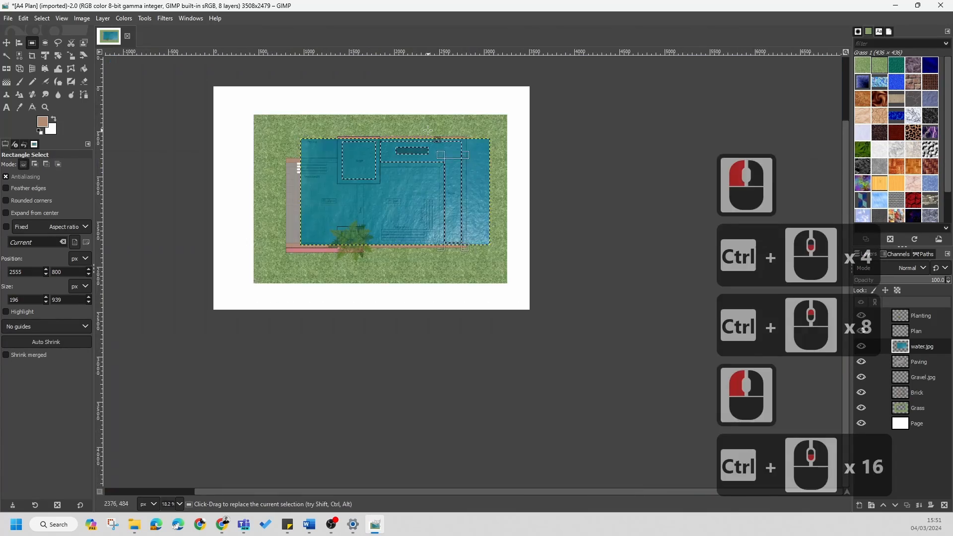
ctrl+scroll(447, 198, up, 3)
key(Return)
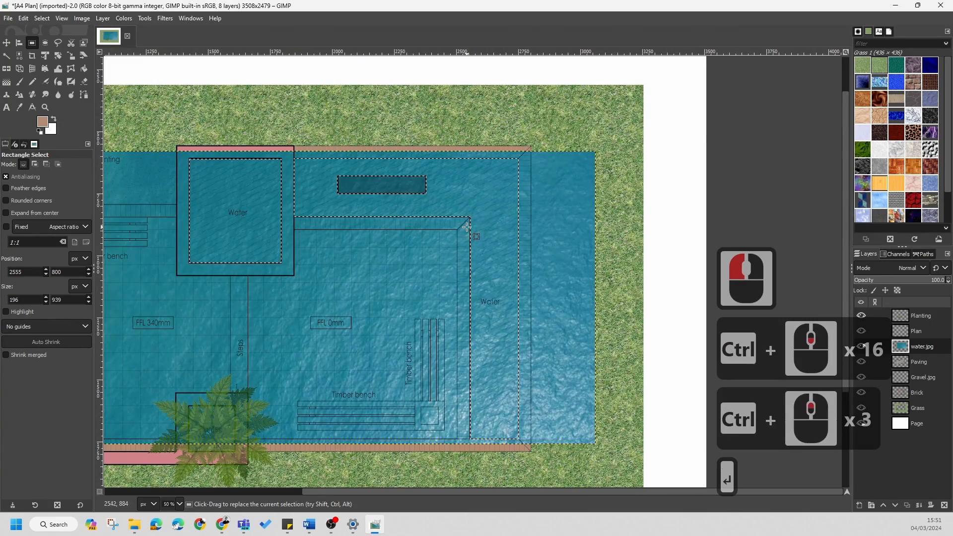
- Invert the selection and delete the water texture outside the basin and channel on the water.jpg layer
right_click(471, 227)
mouse_move(494, 268)
click(589, 302)
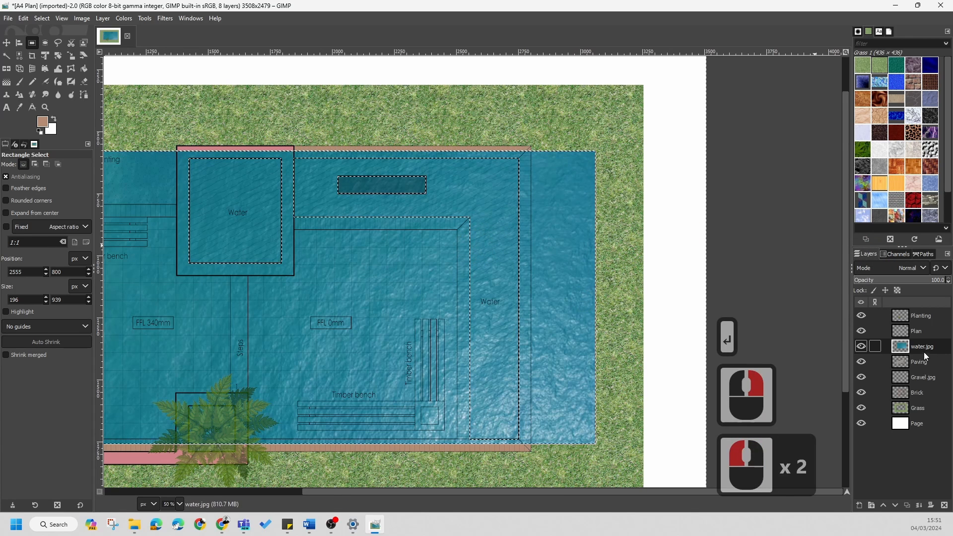
key(Delete)
ctrl+scroll(500, 233, down, 4)
- Clear the selection on the trimmed water layer
right_click(499, 234)
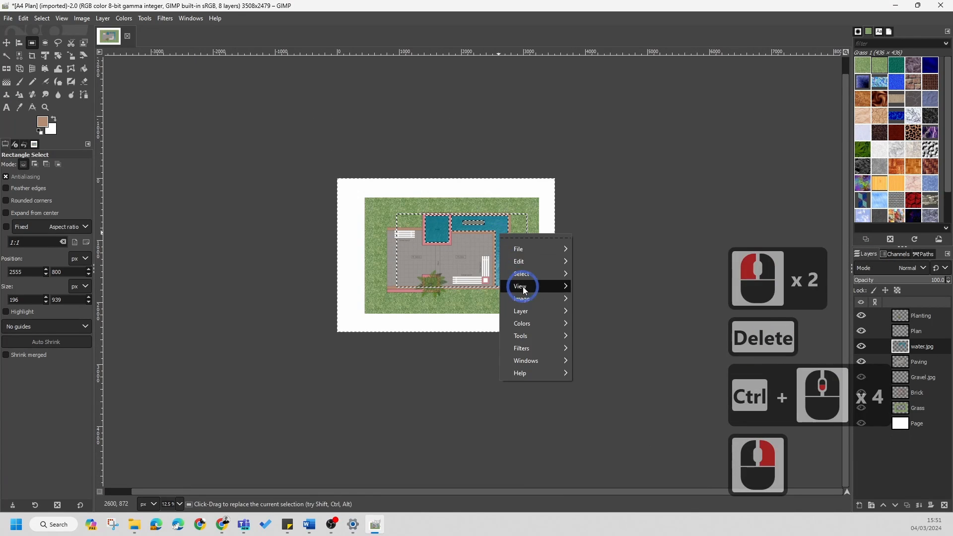
mouse_move(522, 274)
click(602, 296)
ctrl+scroll(495, 214, up, 1)
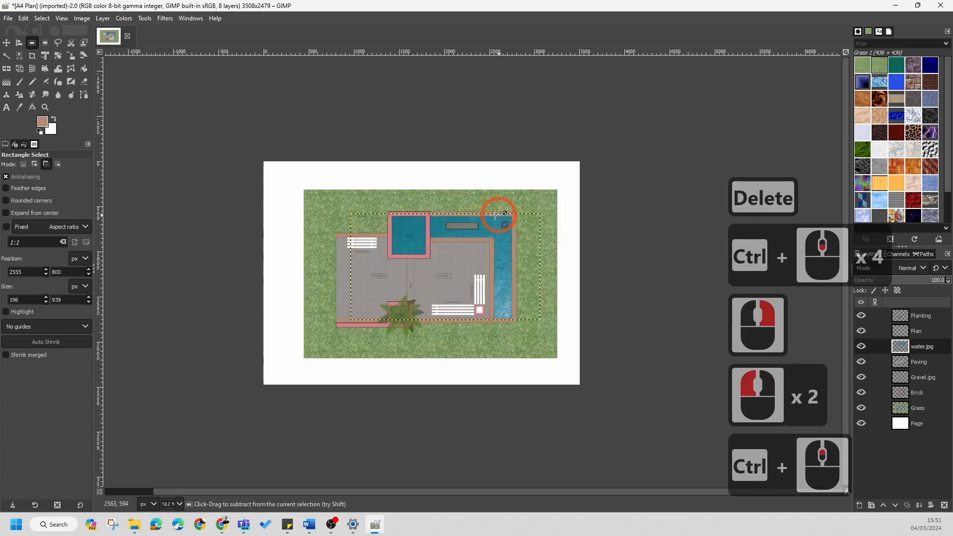
ctrl+scroll(495, 214, up, 4)
ctrl+scroll(430, 290, down, 2)
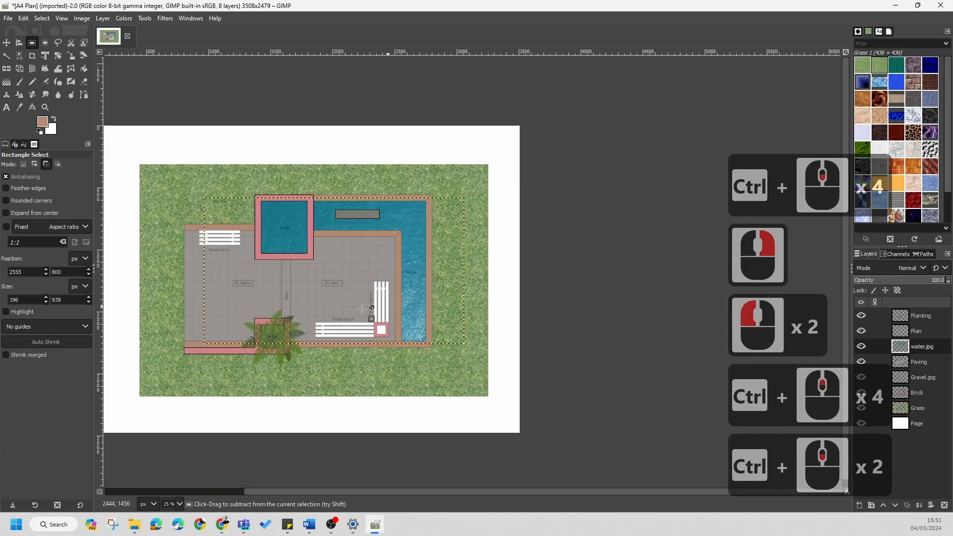
ctrl+scroll(265, 280, up, 2)
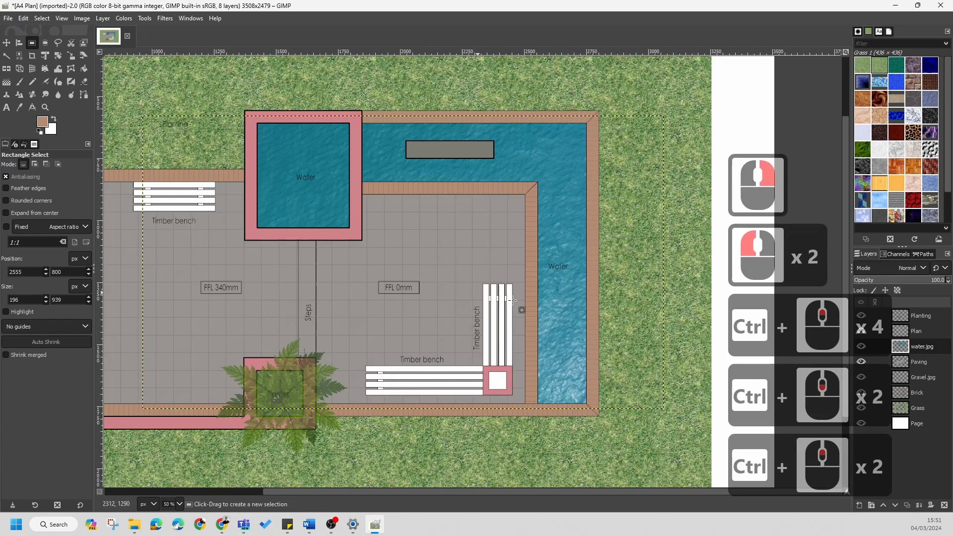
- Rename the water.jpg layer to water
click(922, 348)
right_click(922, 347)
click(922, 348)
click(923, 348)
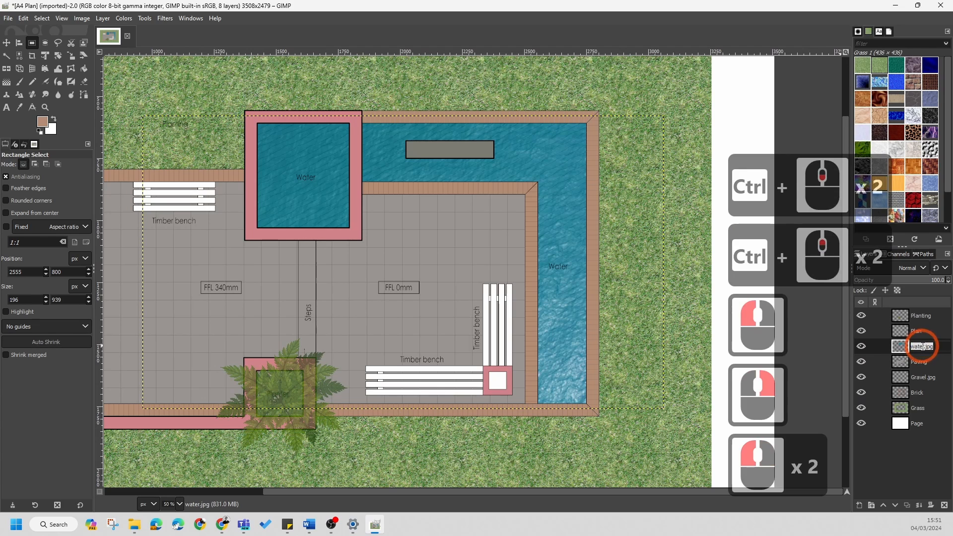
click(923, 347)
key(BackSpace)
key(BackSpace)
key(BackSpace)
key(BackSpace)
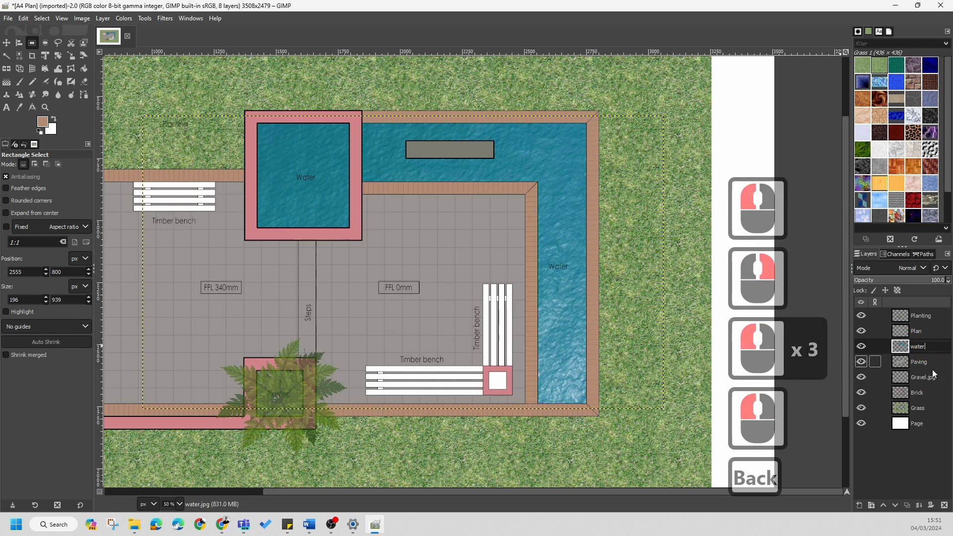
- Rename the Gravel.jpg layer to Gravel
double_click(929, 378)
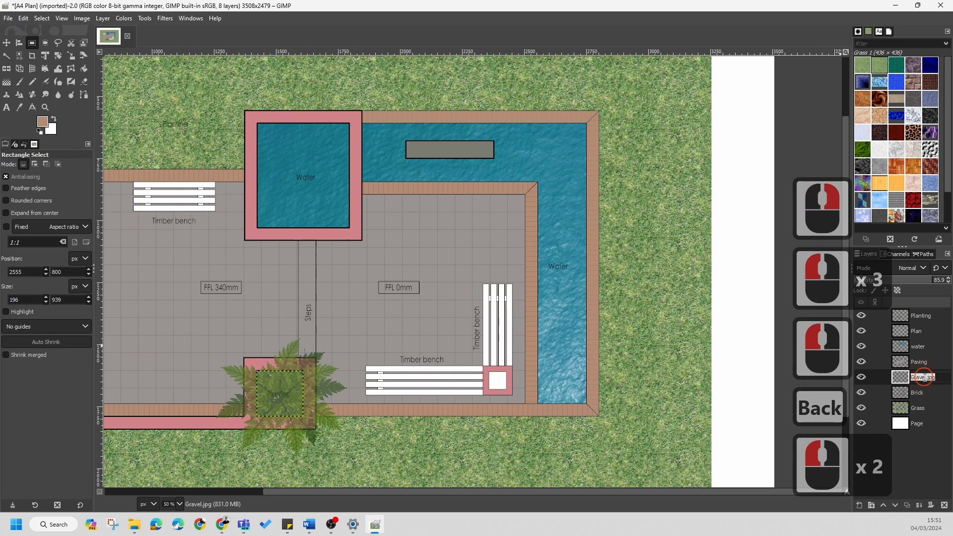
click(930, 378)
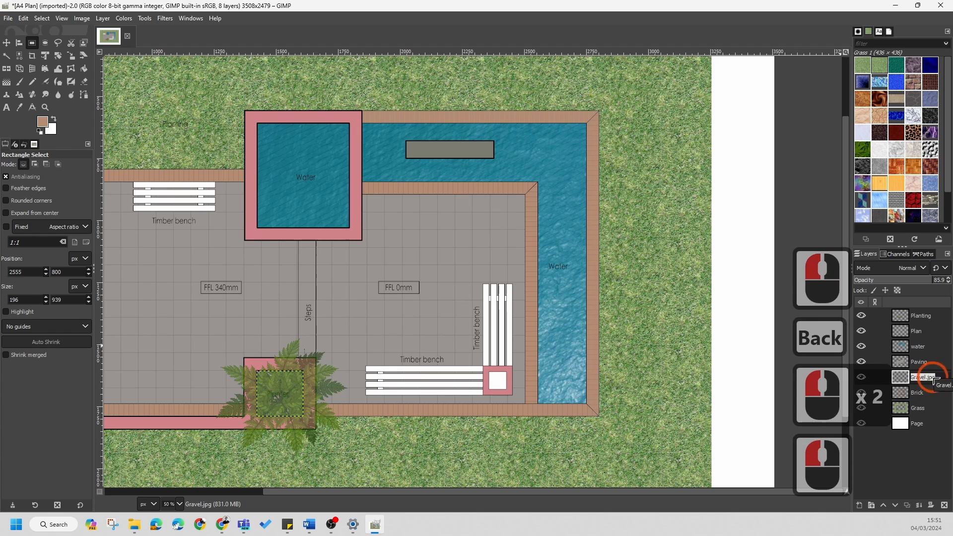
click(930, 379)
key(BackSpace)
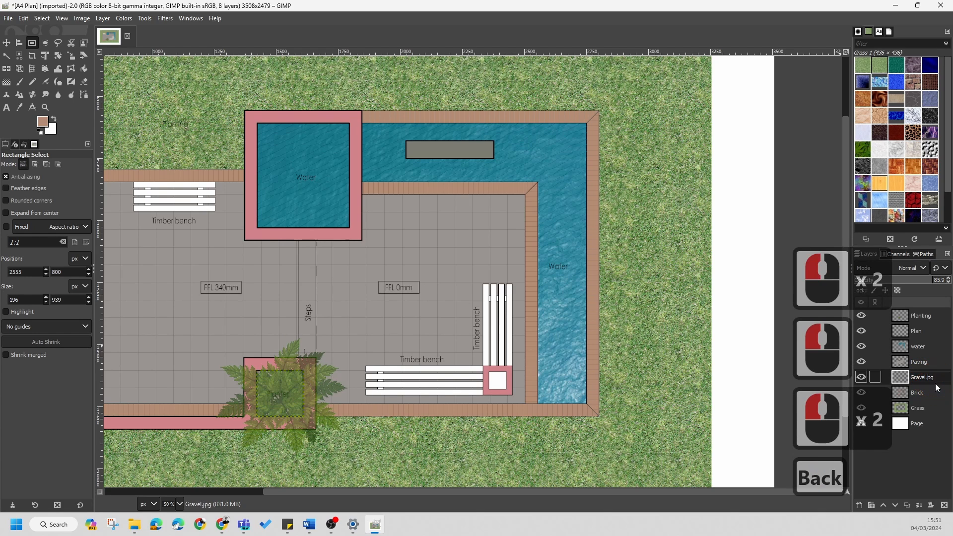
key(Right)
key(Right)
key(BackSpace)
key(BackSpace)
key(BackSpace)
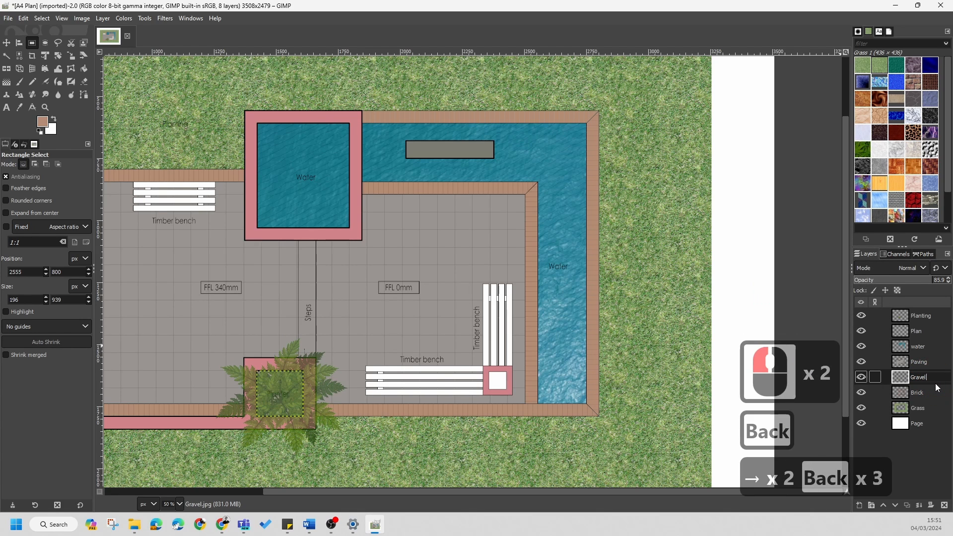
ctrl+scroll(548, 164, down, 3)
ctrl+scroll(494, 238, up, 2)
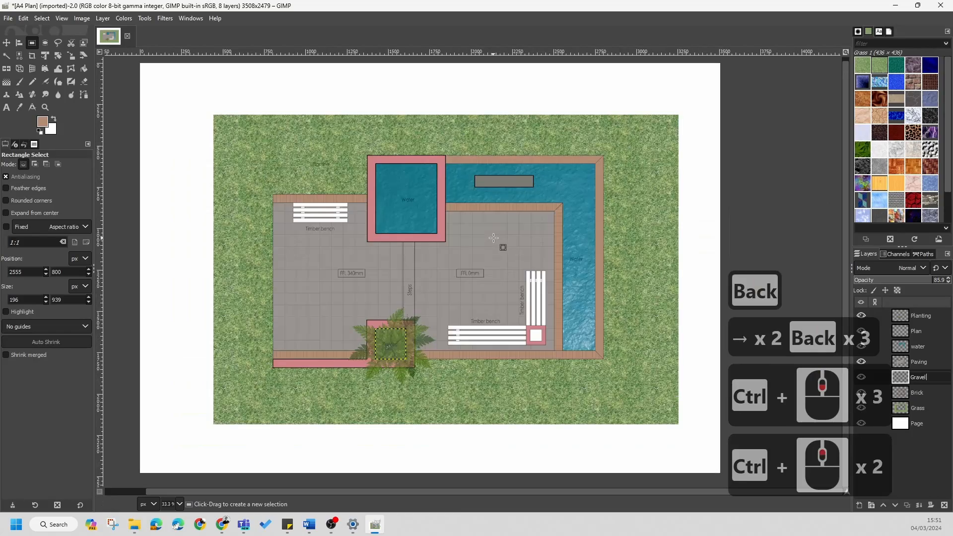
- Set the water layer's opacity to about 84.3
ctrl+scroll(493, 238, up, 2)
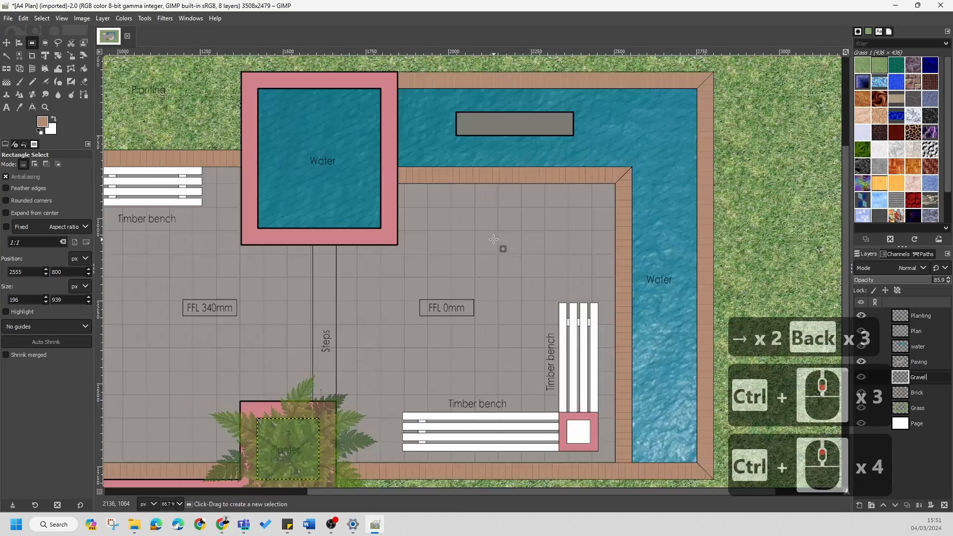
scroll(501, 248, down, 1)
ctrl+scroll(496, 243, up, 2)
ctrl+scroll(454, 248, down, 5)
drag(517, 323, 489, 296)
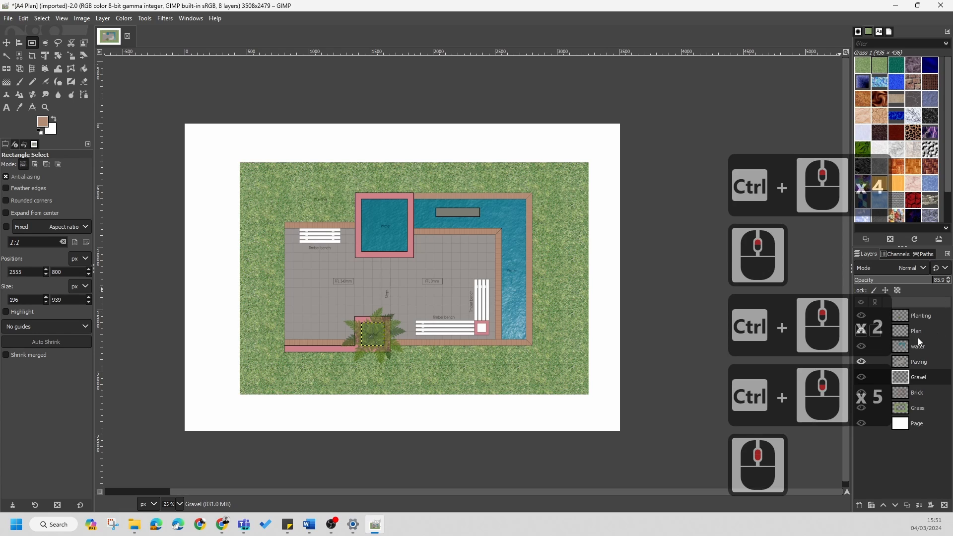
click(919, 346)
click(908, 281)
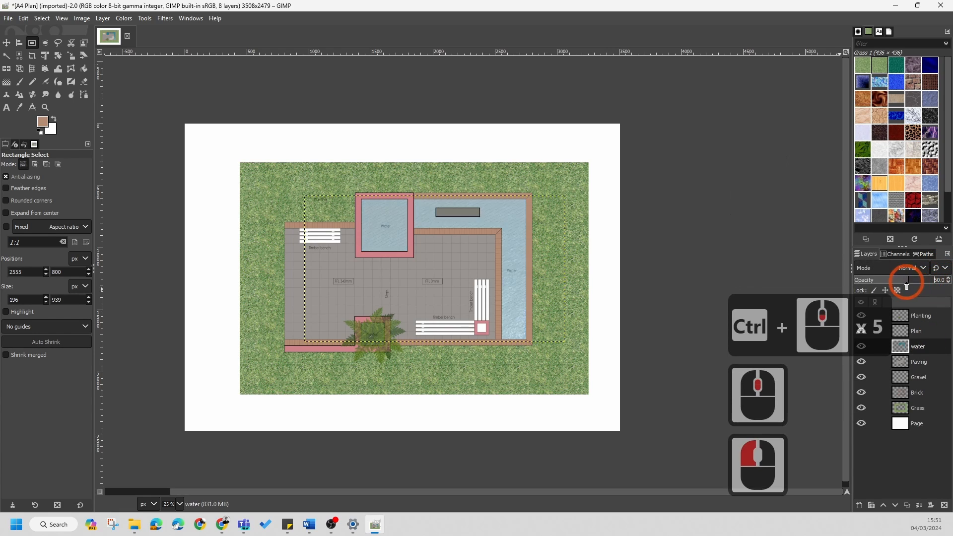
drag(907, 281, 932, 281)
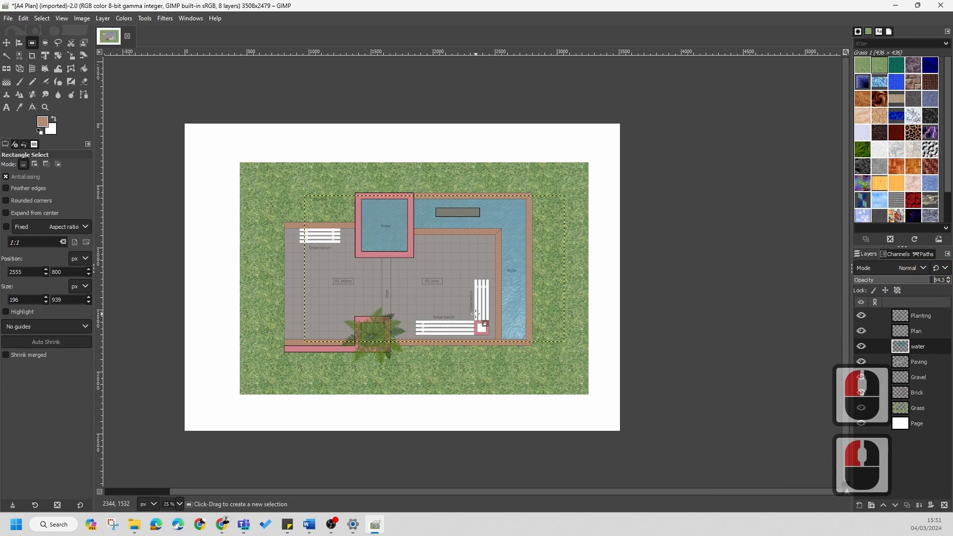
- With the Crop tool applied to all layers, draw a crop frame of about 2456 × 1664 px around the garden inside the grass
scroll(475, 314, up, 4)
scroll(377, 190, down, 4)
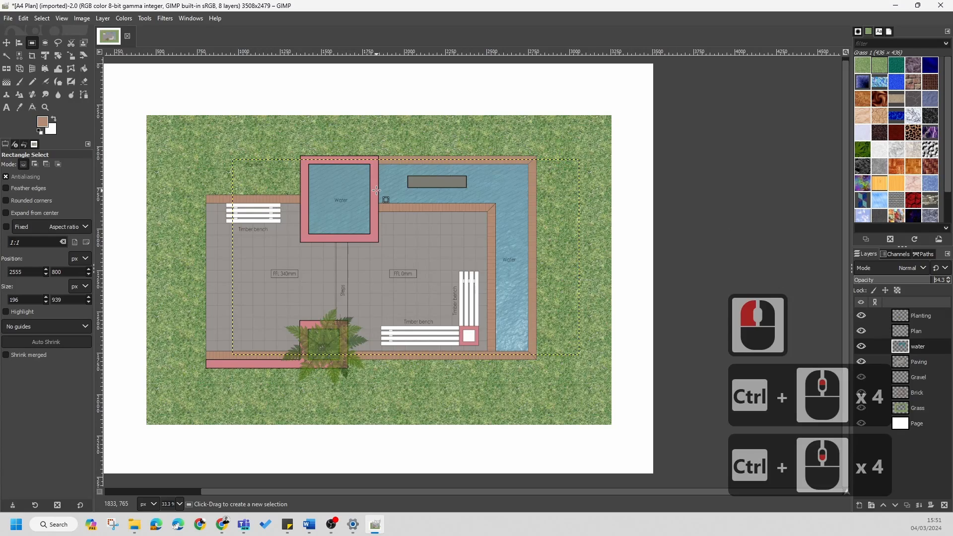
scroll(377, 190, down, 1)
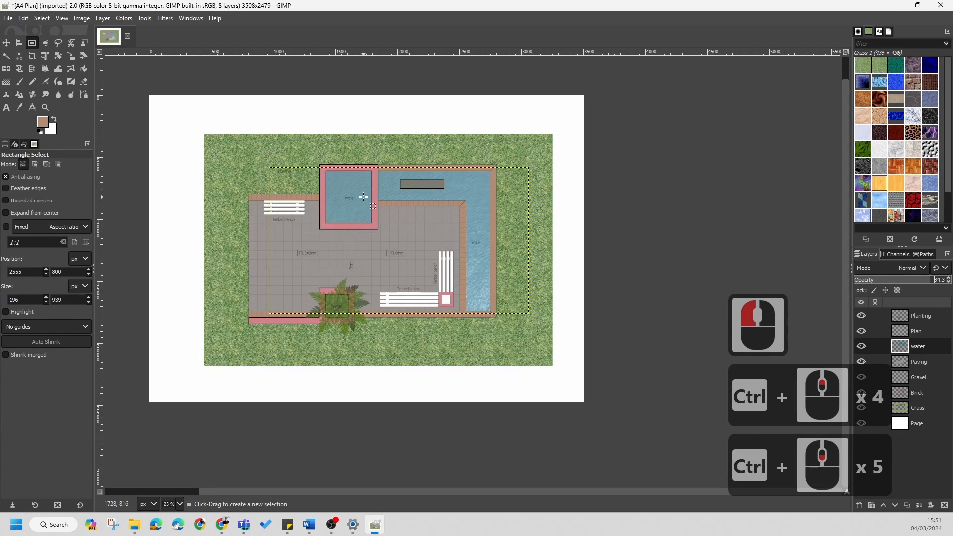
scroll(364, 197, up, 2)
scroll(364, 197, down, 2)
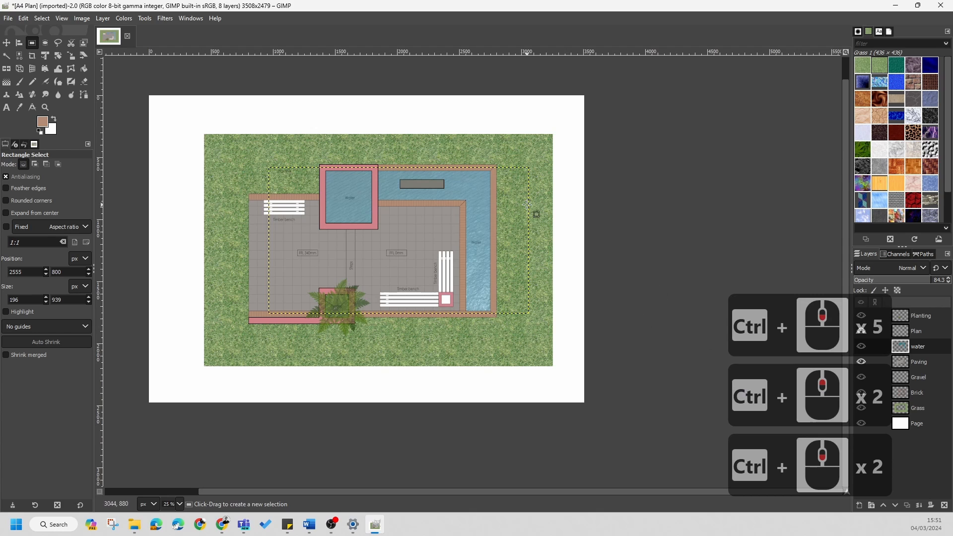
click(33, 56)
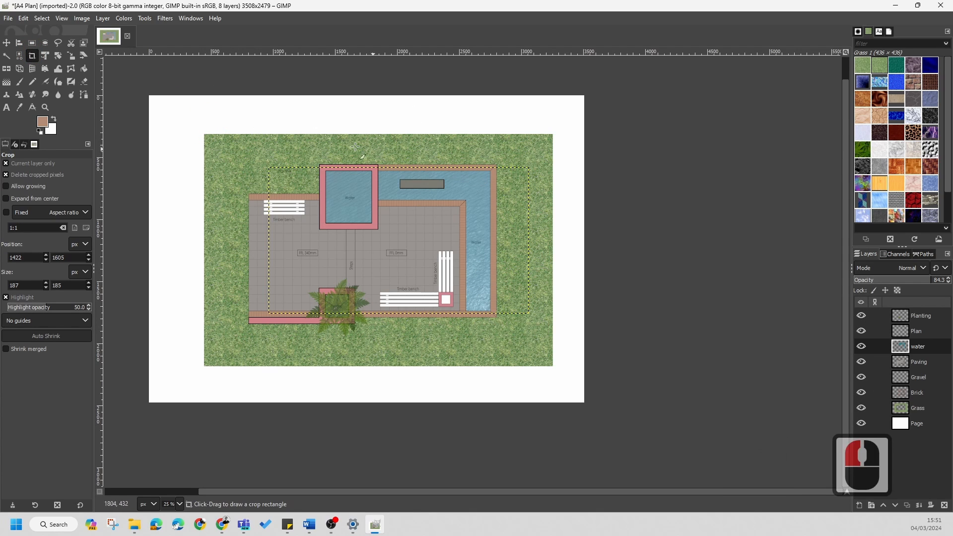
click(7, 164)
drag(223, 142, 528, 348)
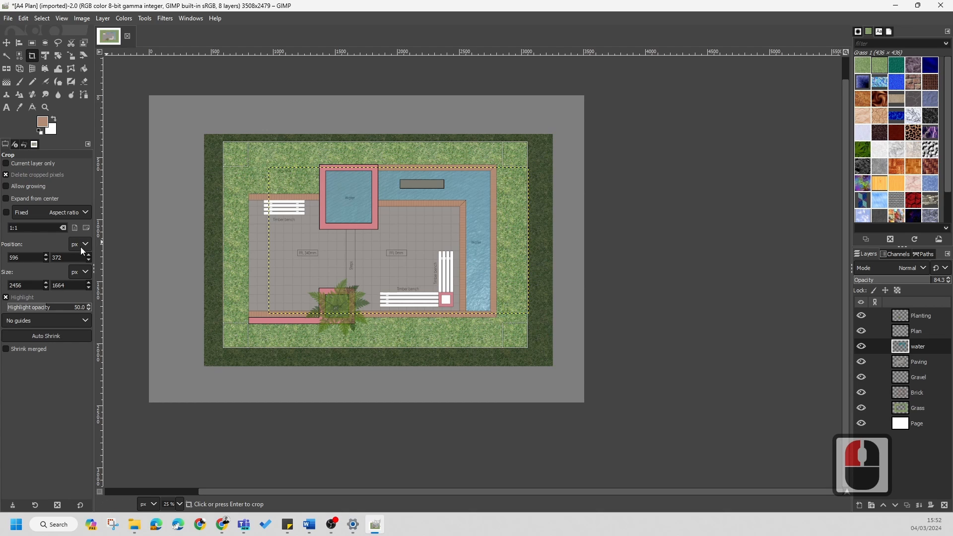
- Switch the crop size units to millimetres and set the frame to 200 mm wide by 140 mm high
click(84, 272)
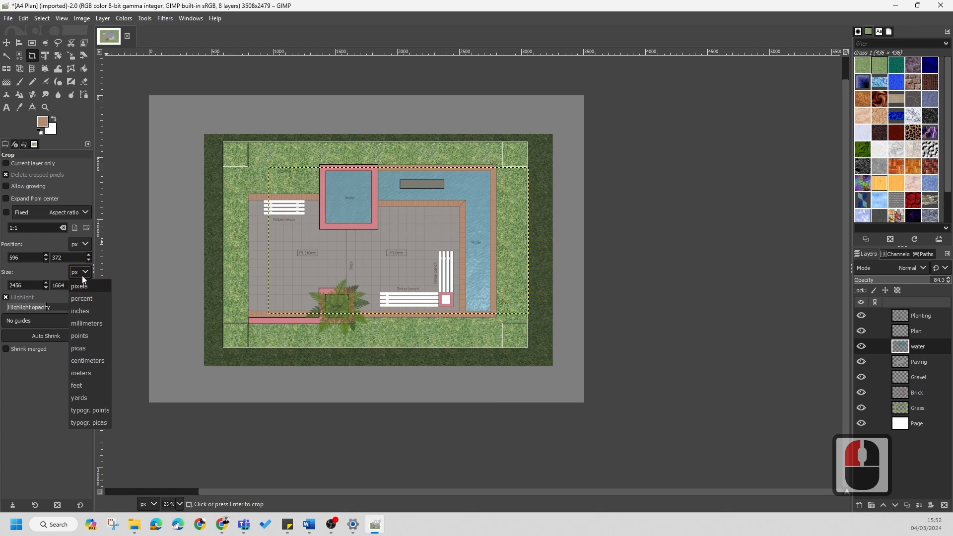
click(89, 323)
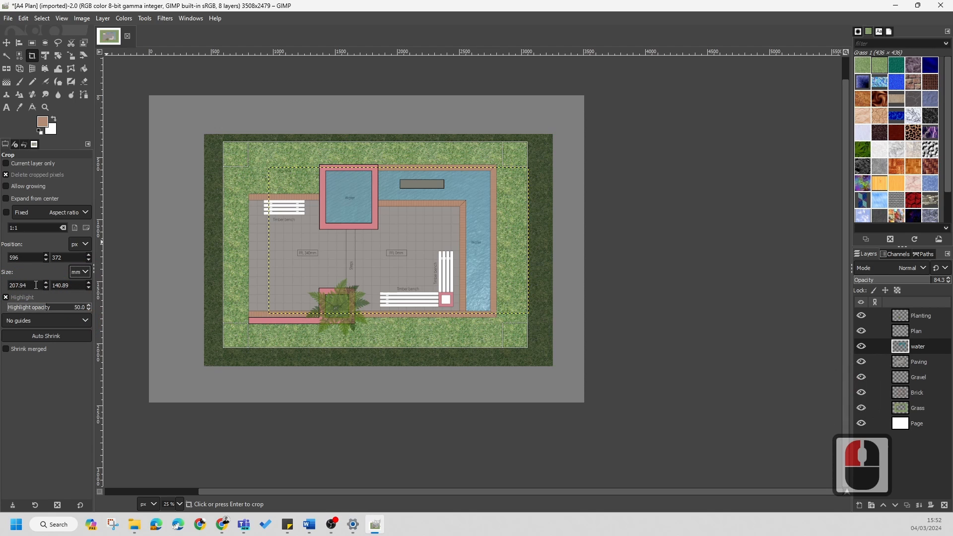
double_click(25, 285)
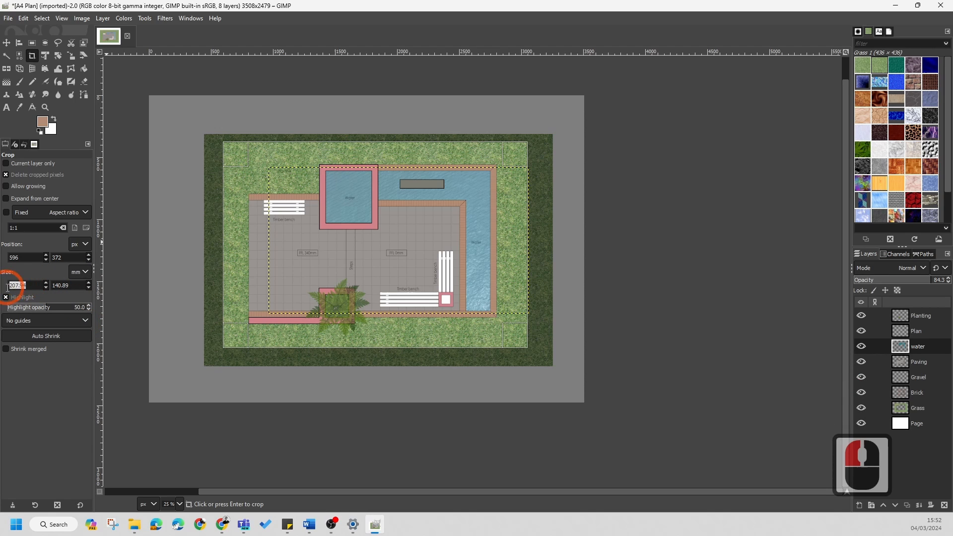
double_click(31, 298)
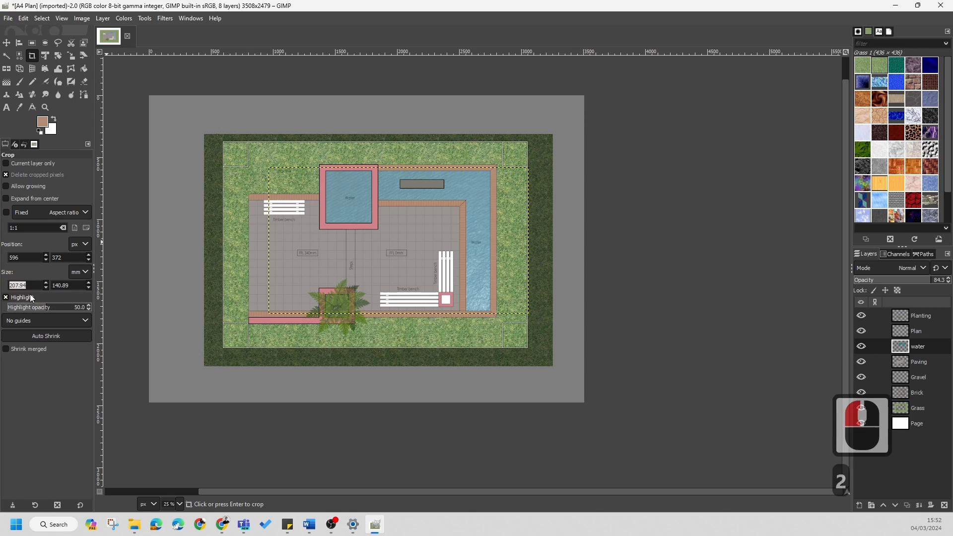
text(200)
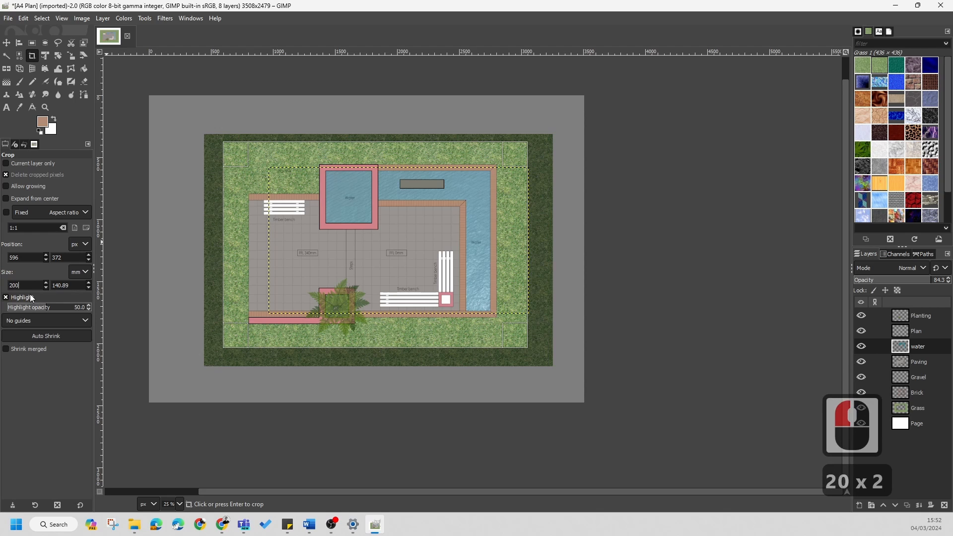
click(77, 282)
double_click(55, 285)
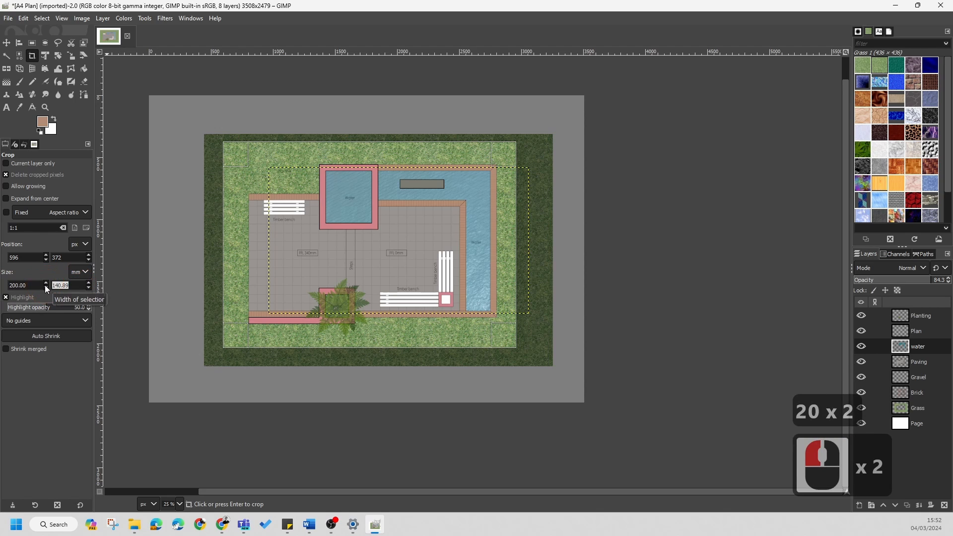
text(140)
key(Return)
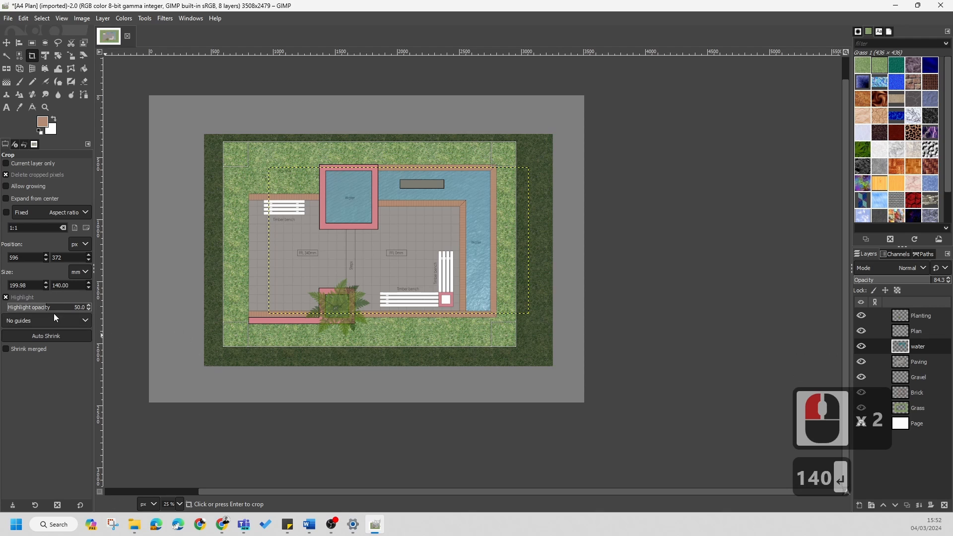
- Reposition the crop frame over the garden at about 604, 440 px and crop the image to it
drag(347, 226, 348, 233)
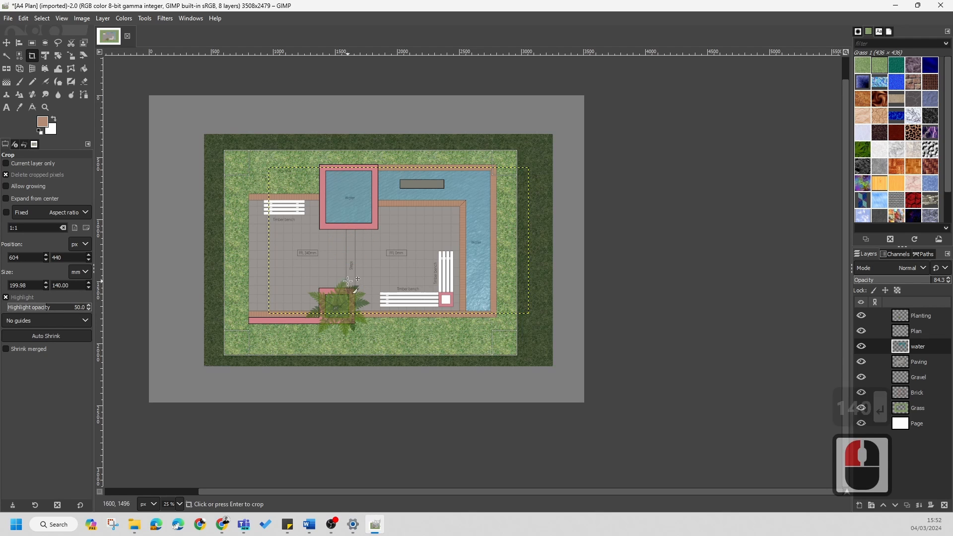
click(376, 261)
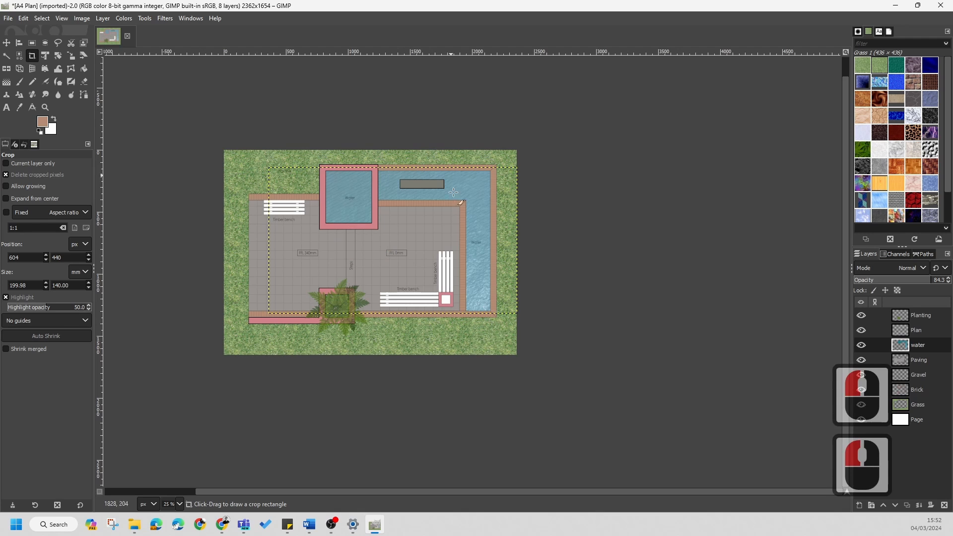
scroll(435, 311, up, 3)
scroll(435, 313, down, 5)
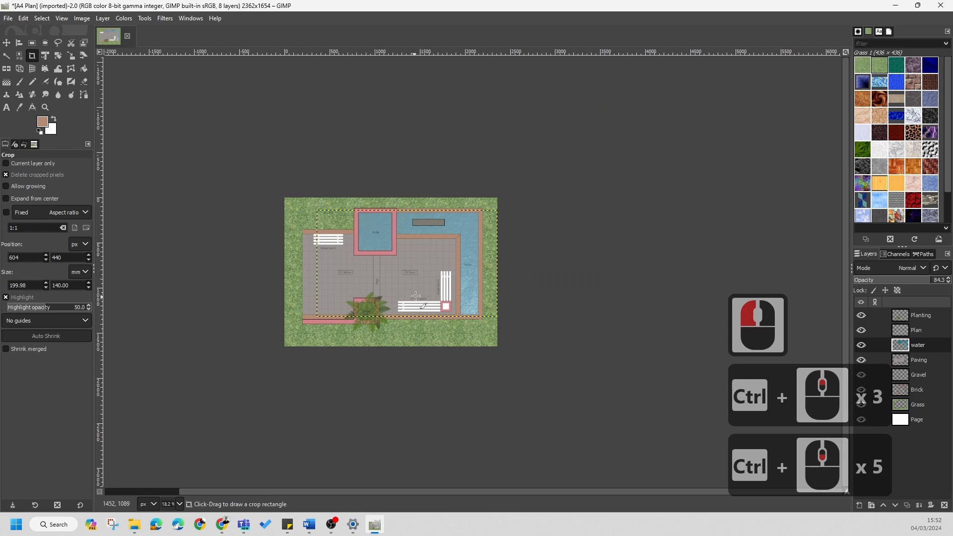
scroll(421, 288, up, 3)
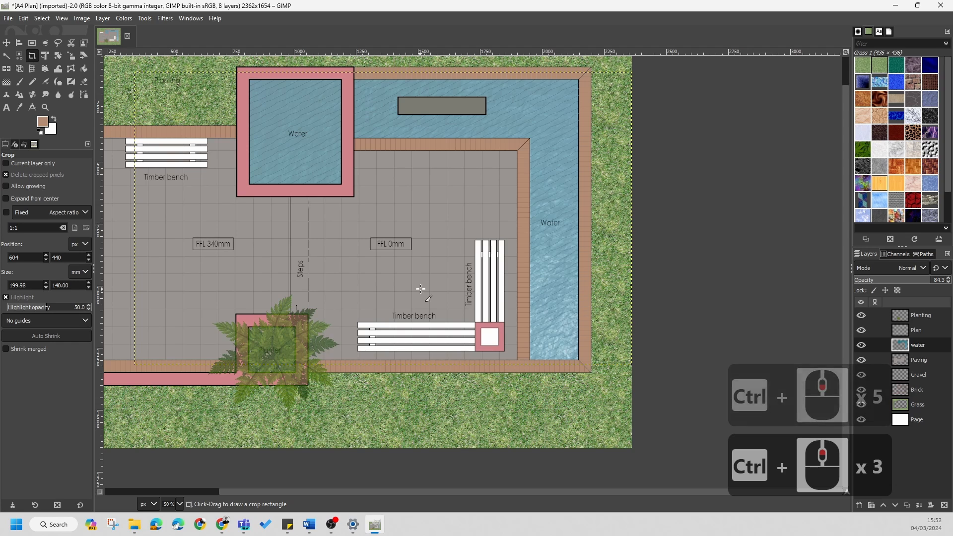
scroll(420, 288, down, 4)
scroll(419, 296, up, 2)
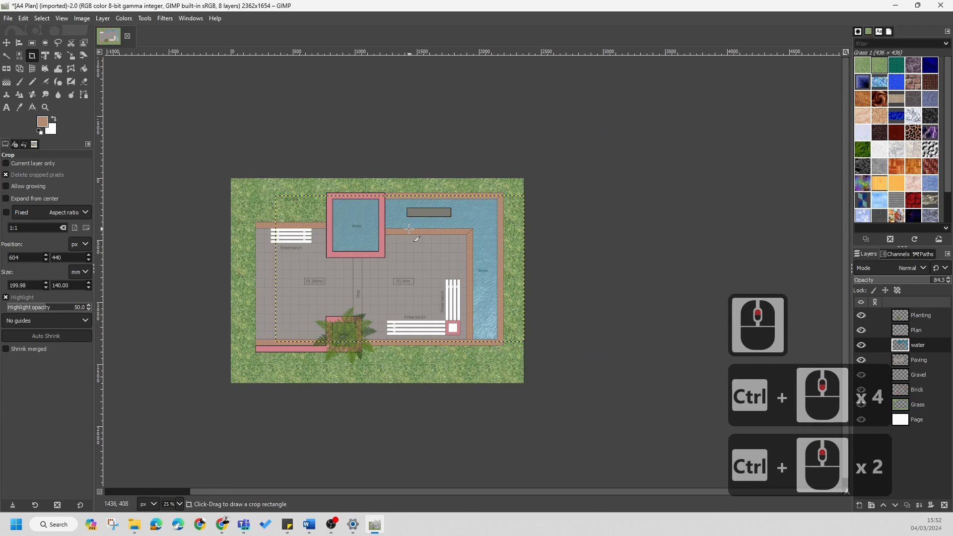
click(6, 19)
click(27, 126)
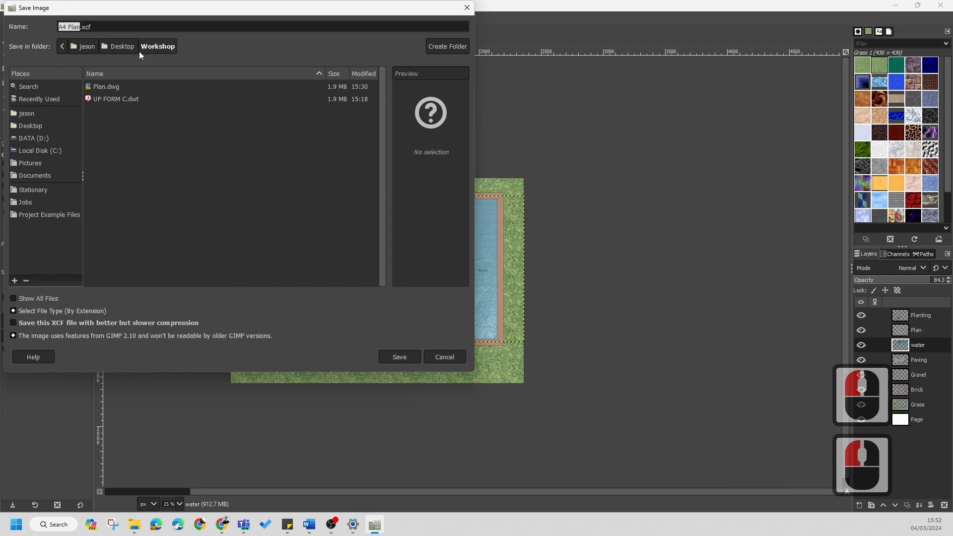
click(467, 8)
- Export the cropped plan as A4 Plan.jpg to the Workshop folder with a JPEG quality of 90
click(8, 18)
click(20, 185)
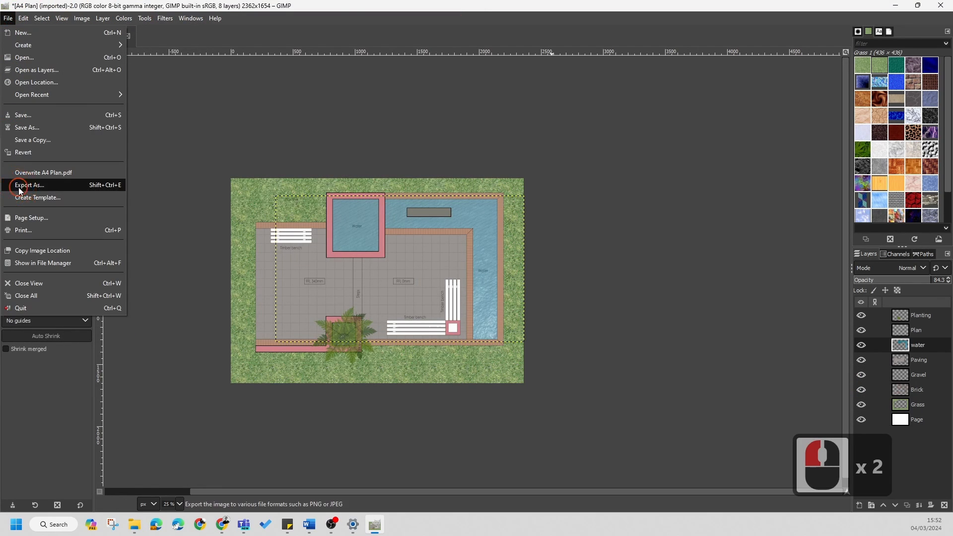
click(392, 268)
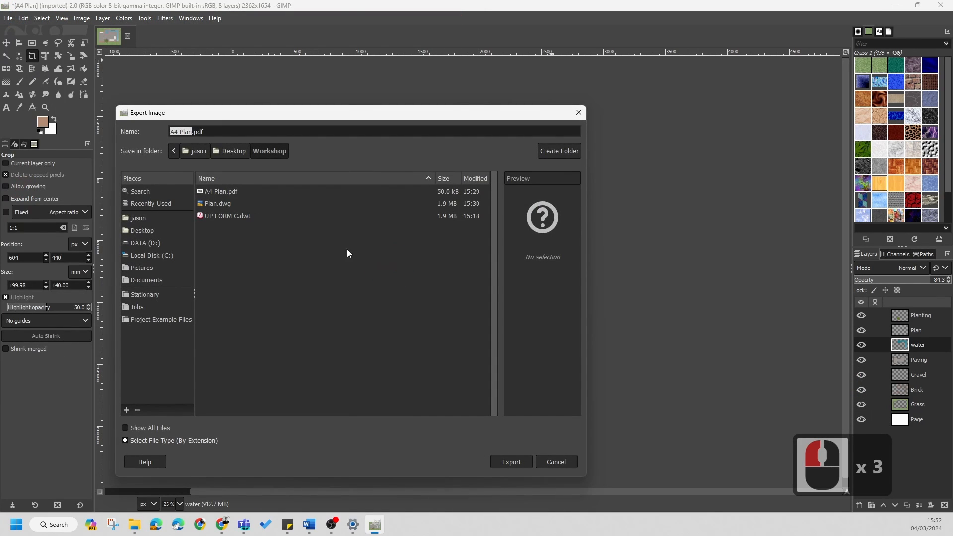
click(225, 131)
key(BackSpace)
key(BackSpace)
key(BackSpace)
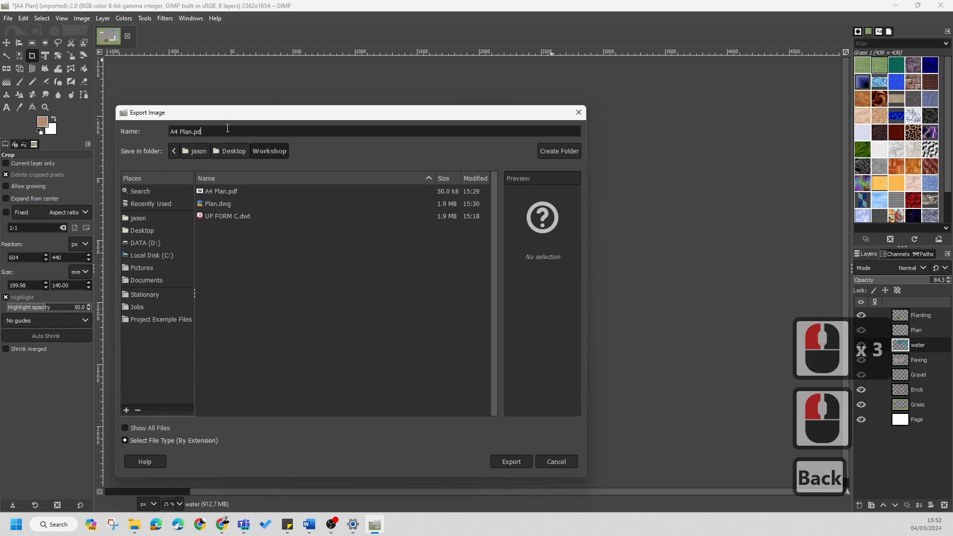
text(Jpg)
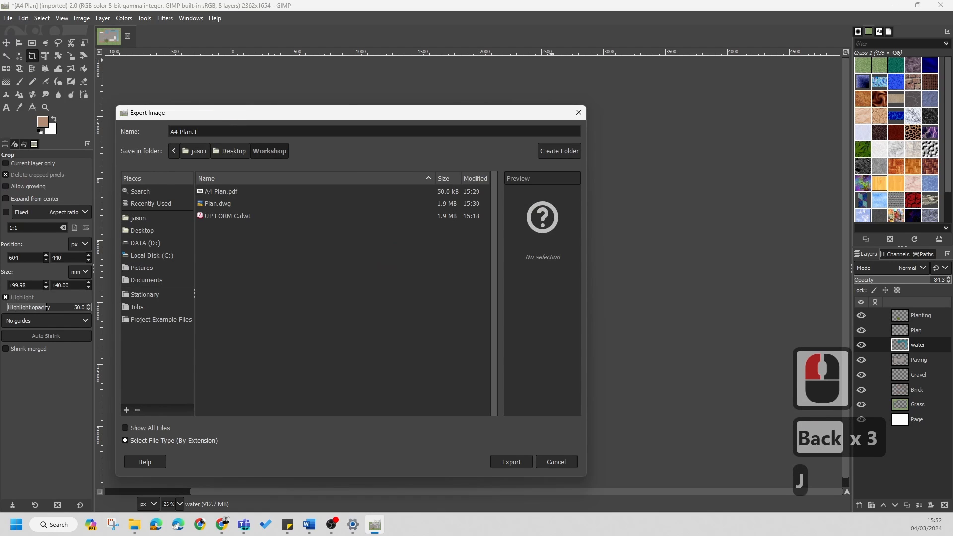
key(BackSpace)
key(BackSpace)
key(BackSpace)
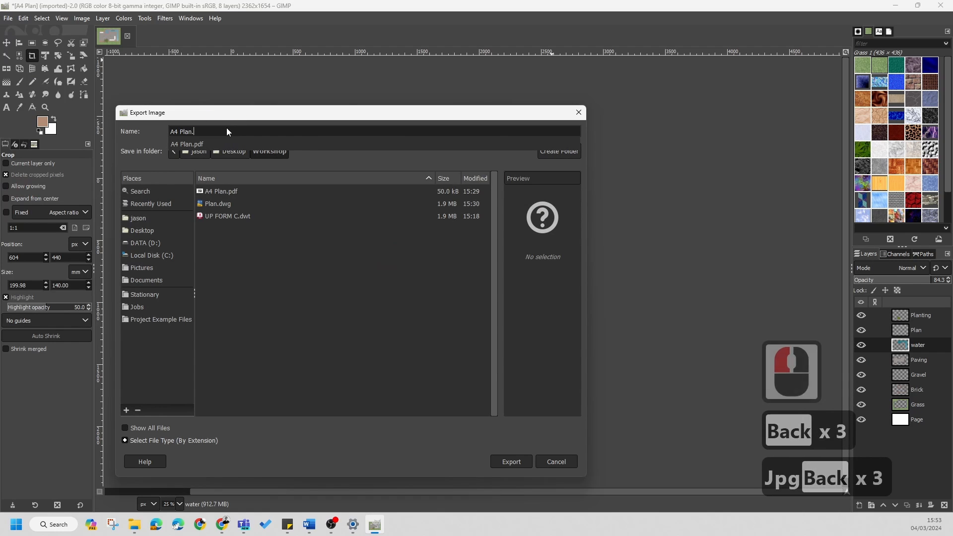
text(jpg)
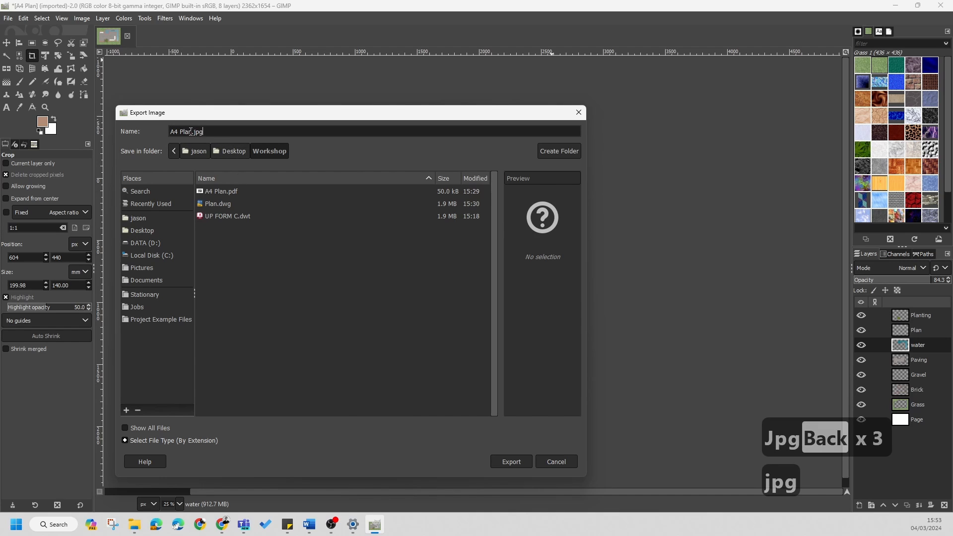
click(221, 128)
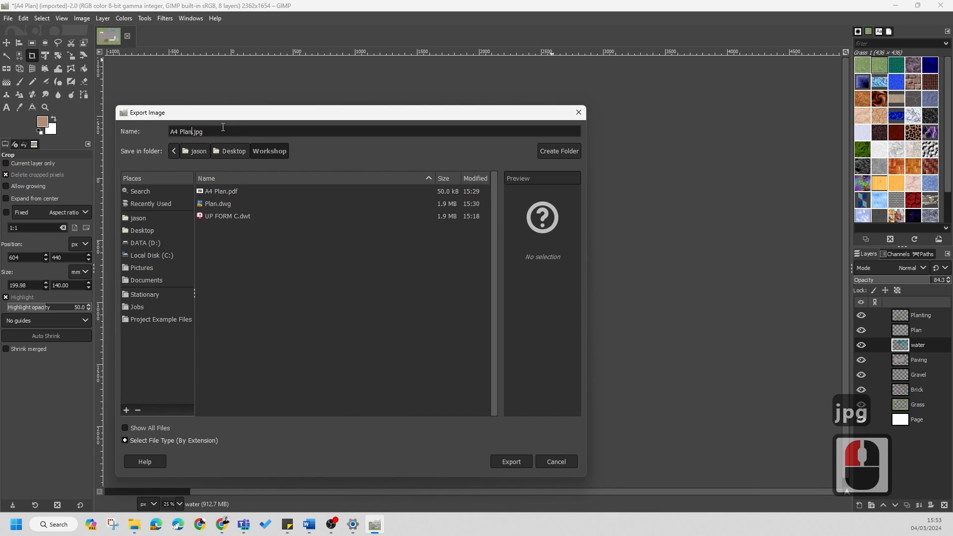
click(510, 462)
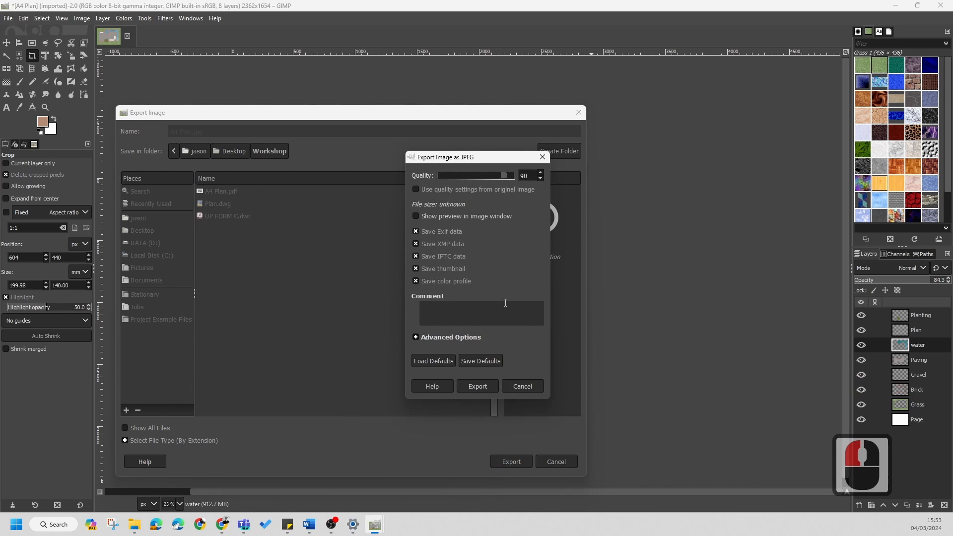
click(486, 384)
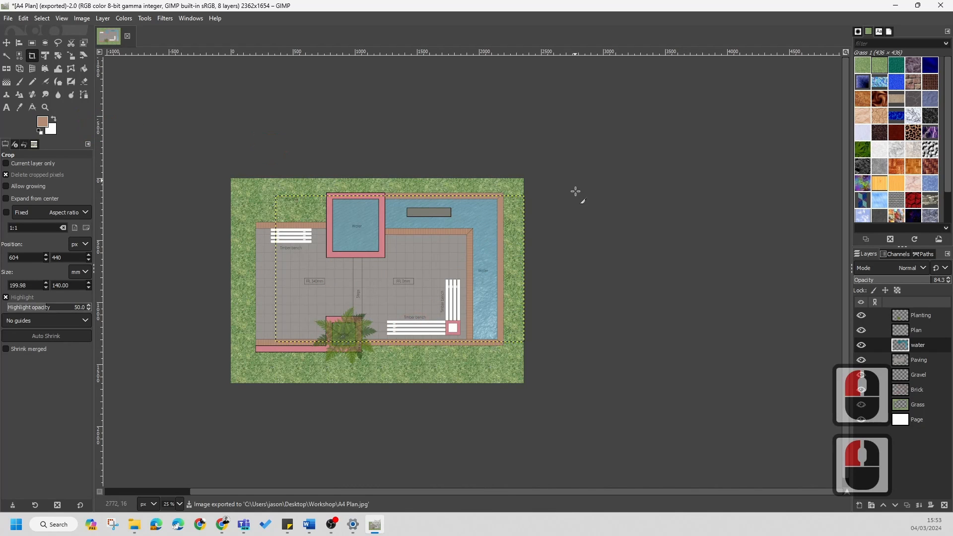
- Save the layered plan as A4 Plan.xcf in the Desktop's Workshop folder and close the image
click(127, 36)
click(561, 324)
click(7, 18)
click(32, 126)
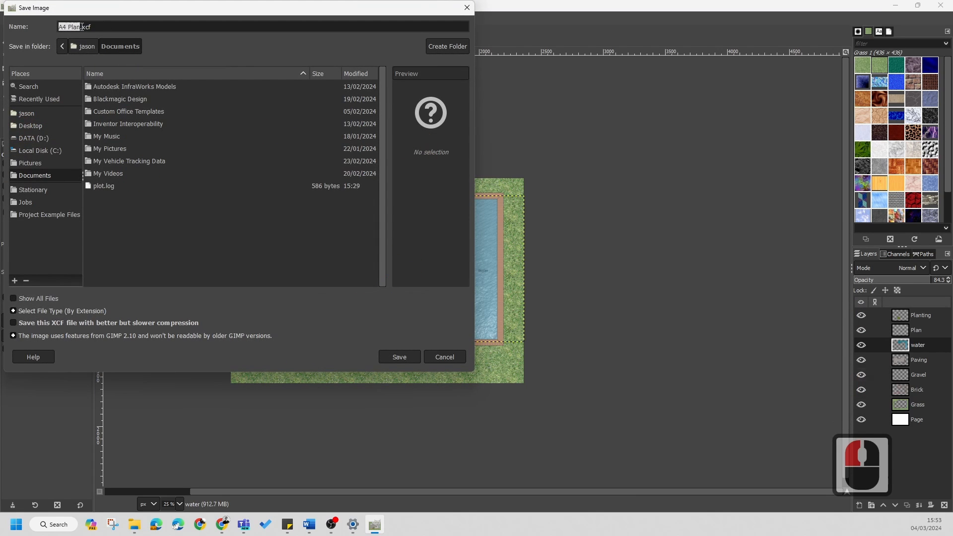
click(20, 129)
double_click(116, 92)
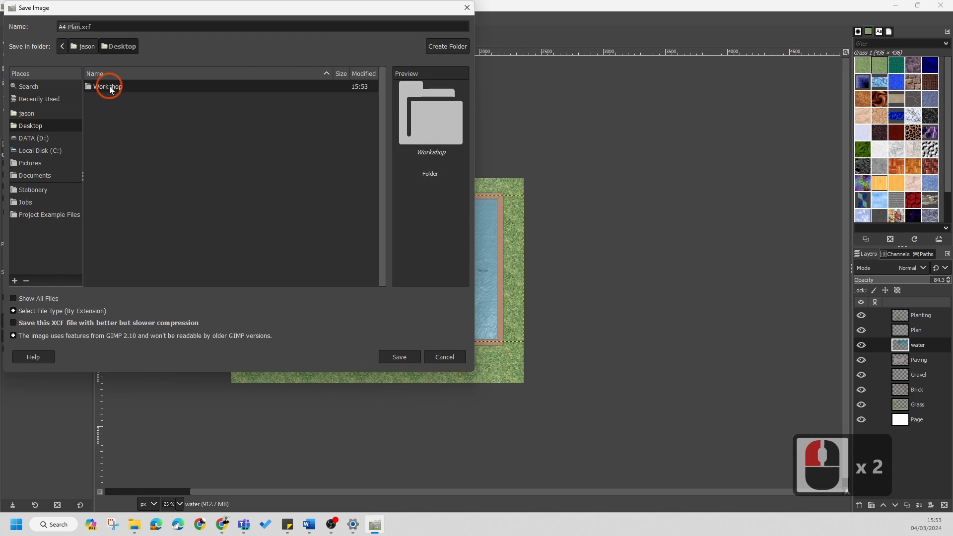
click(82, 106)
click(392, 356)
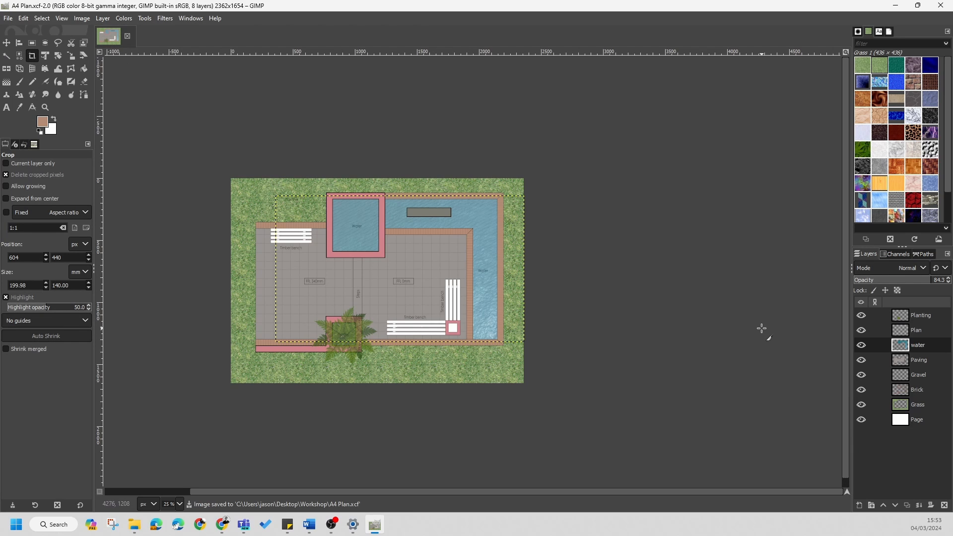
click(127, 37)
click(8, 18)
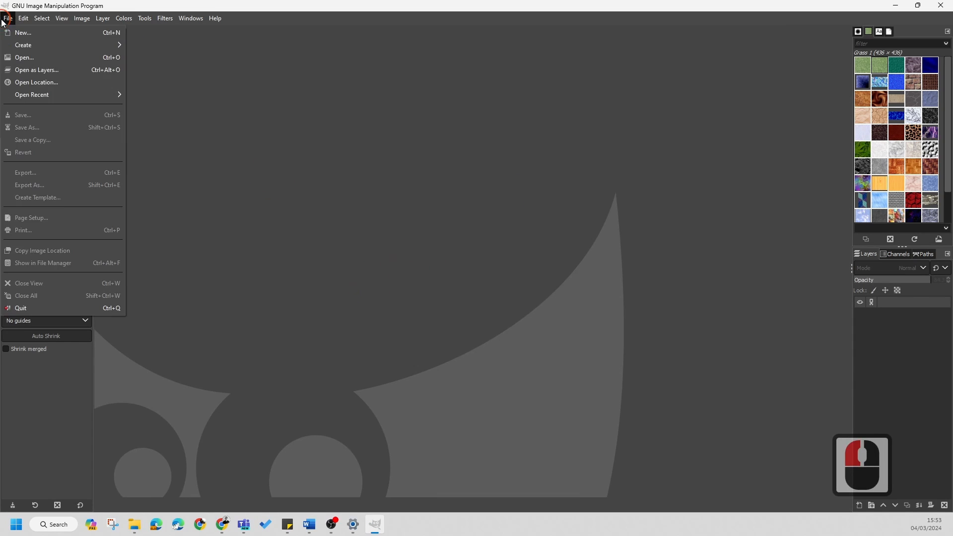
- Open the exported A4 Plan.jpg from the Desktop's Workshop folder
click(20, 60)
click(318, 169)
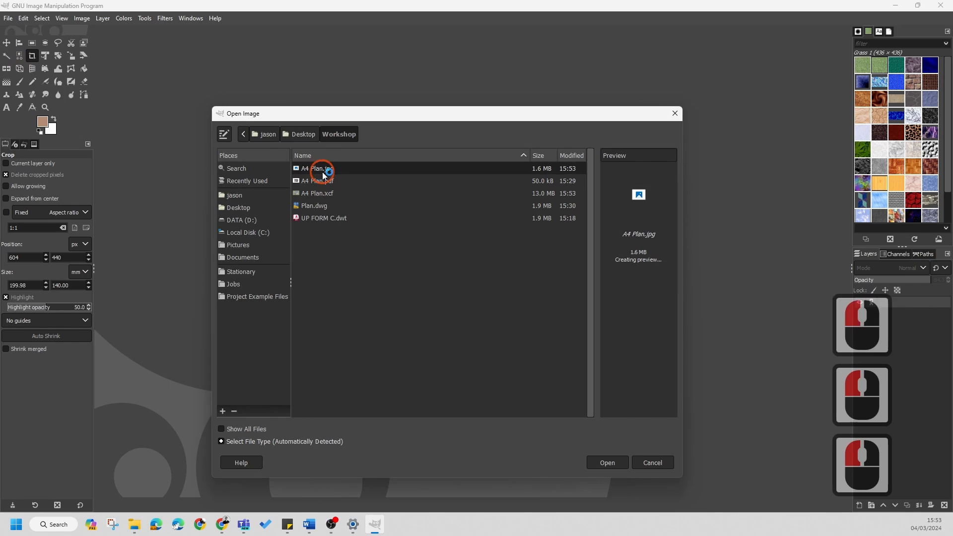
click(608, 462)
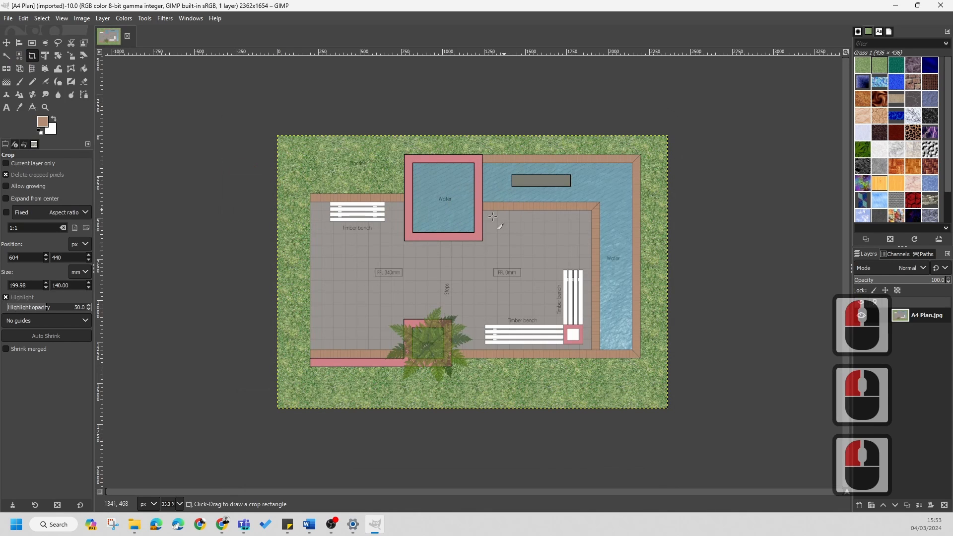
- Desaturate the whole plan image to greyscale using the Luminance mode
click(125, 20)
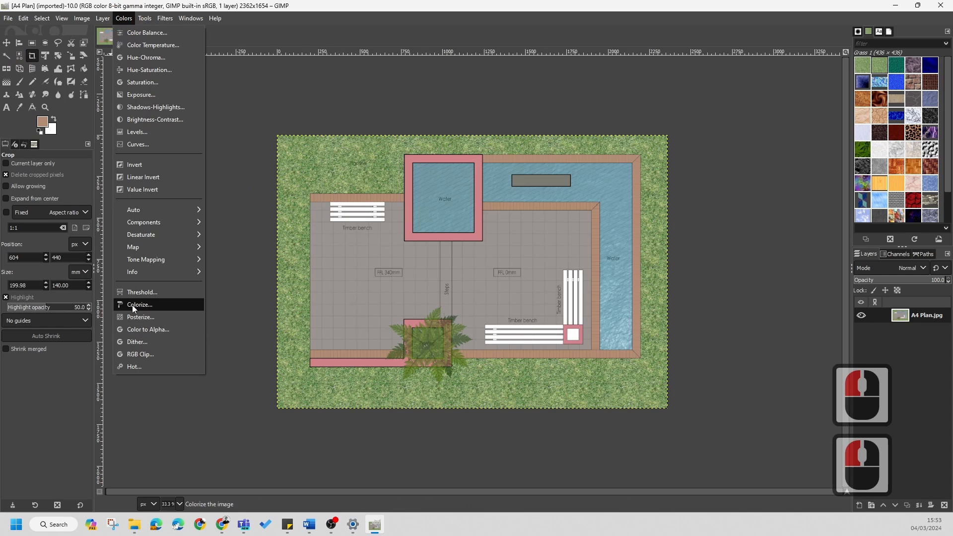
click(147, 236)
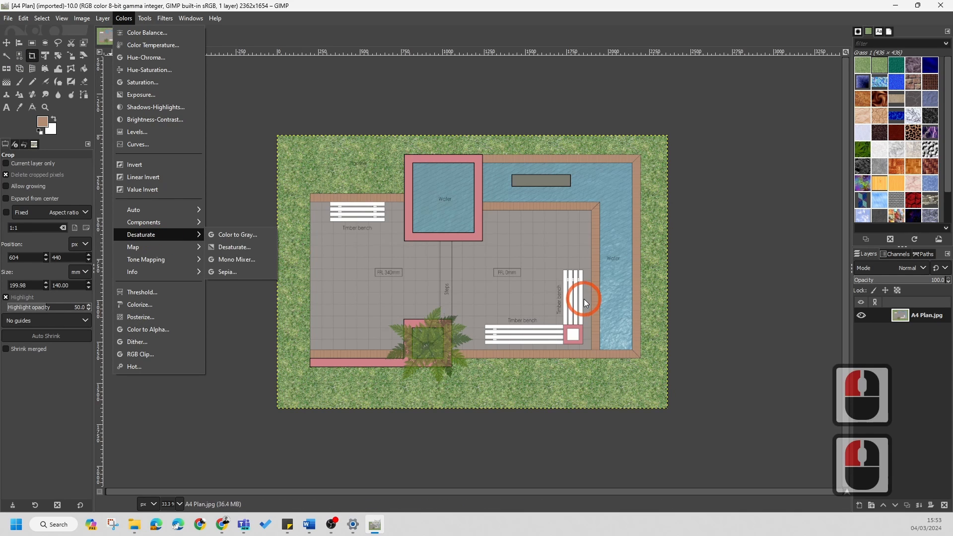
click(234, 245)
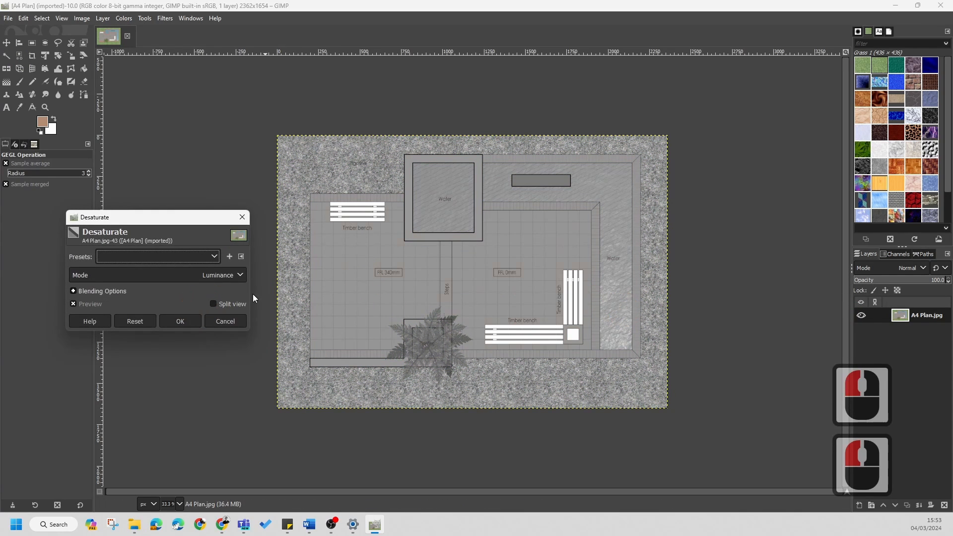
click(181, 320)
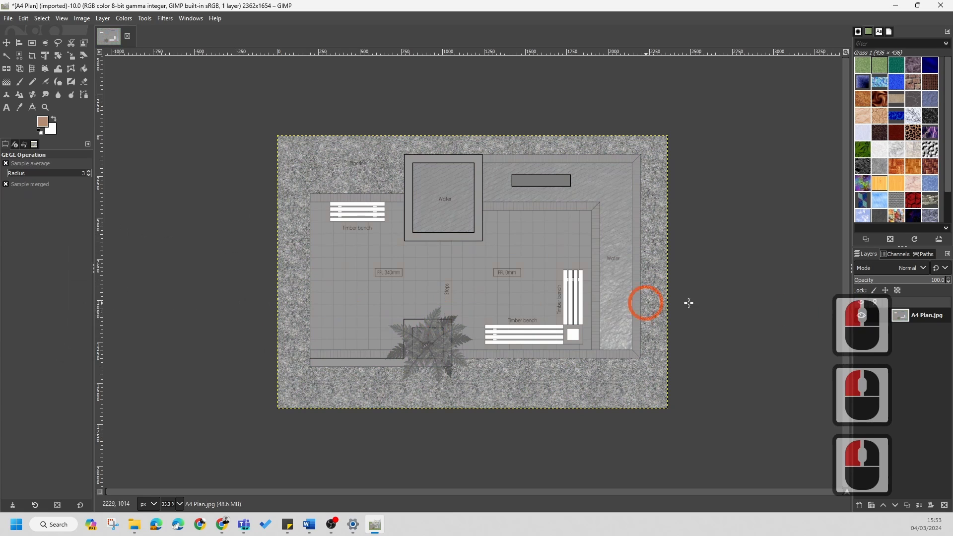
- Raise the plan's contrast with Curves on the Value channel, moving the white point to input 210 and the black point to input 15
click(127, 18)
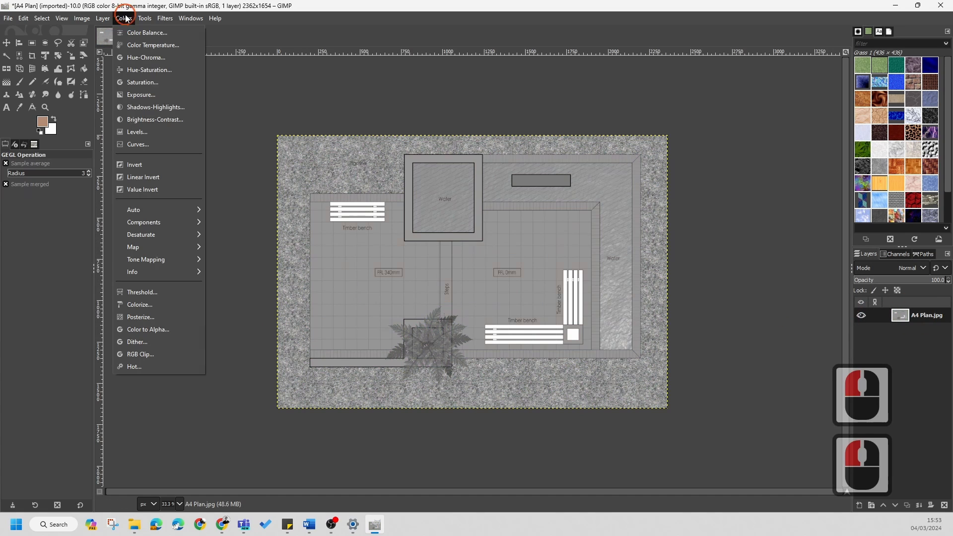
click(136, 146)
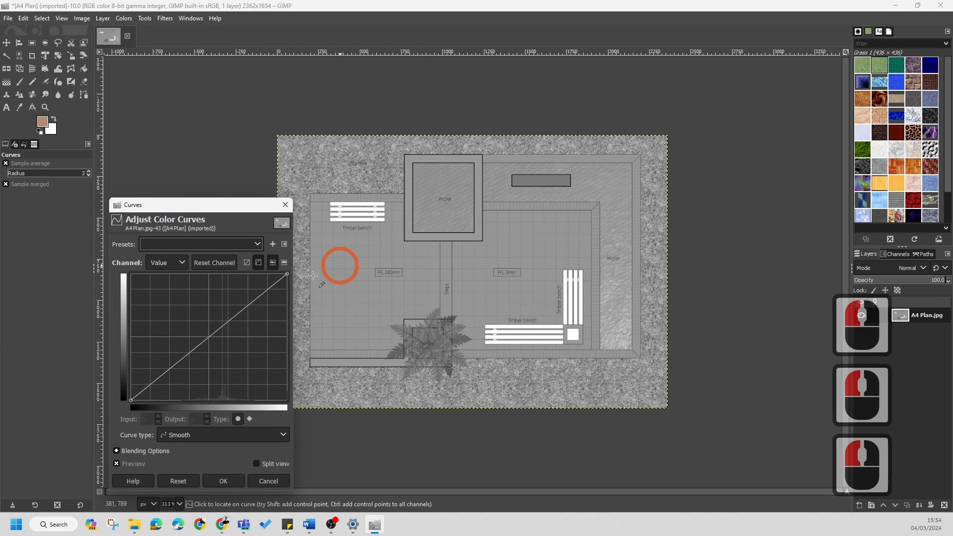
drag(287, 274, 265, 273)
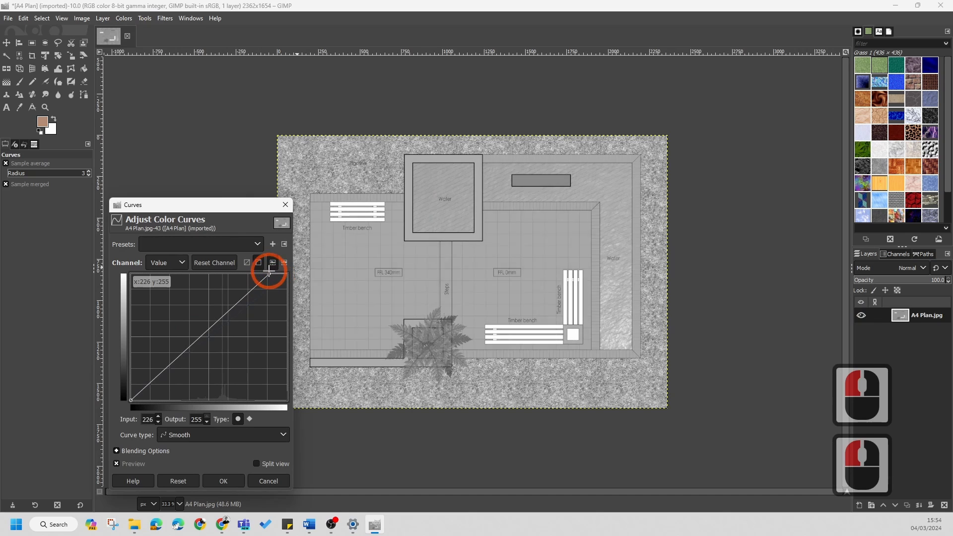
click(131, 400)
drag(132, 399, 140, 406)
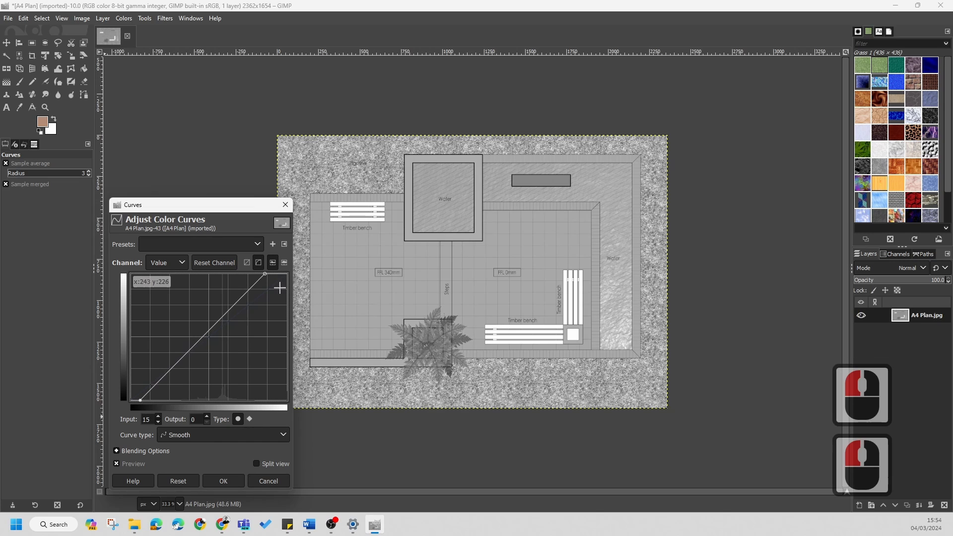
drag(266, 276, 259, 274)
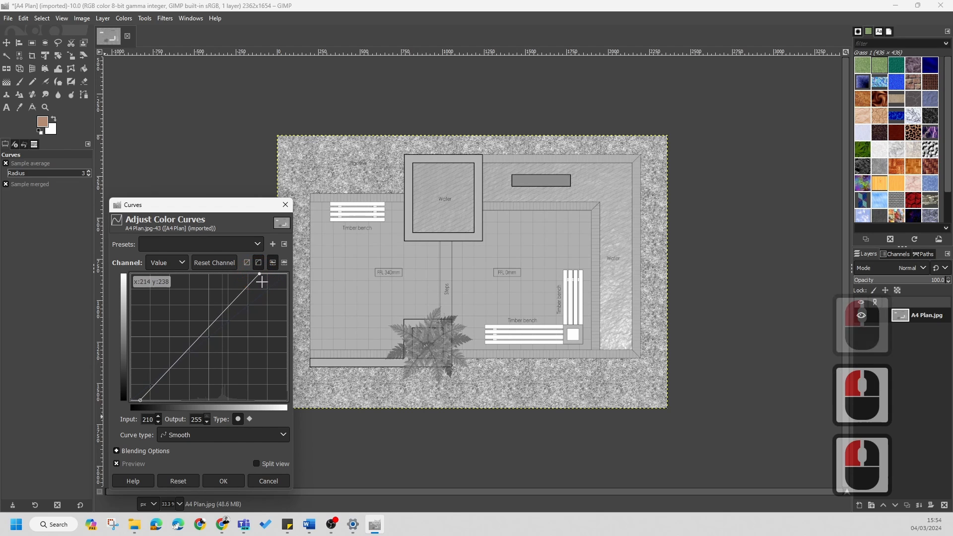
click(236, 478)
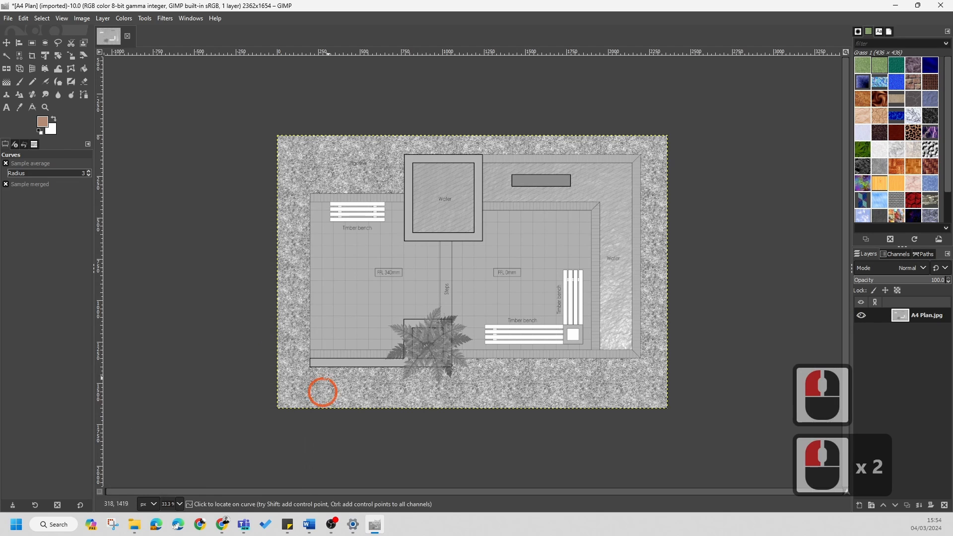
- Export the greyscale plan as A4 Plan_BW.jpg to the Workshop folder with a JPEG quality of 90
click(7, 18)
click(23, 187)
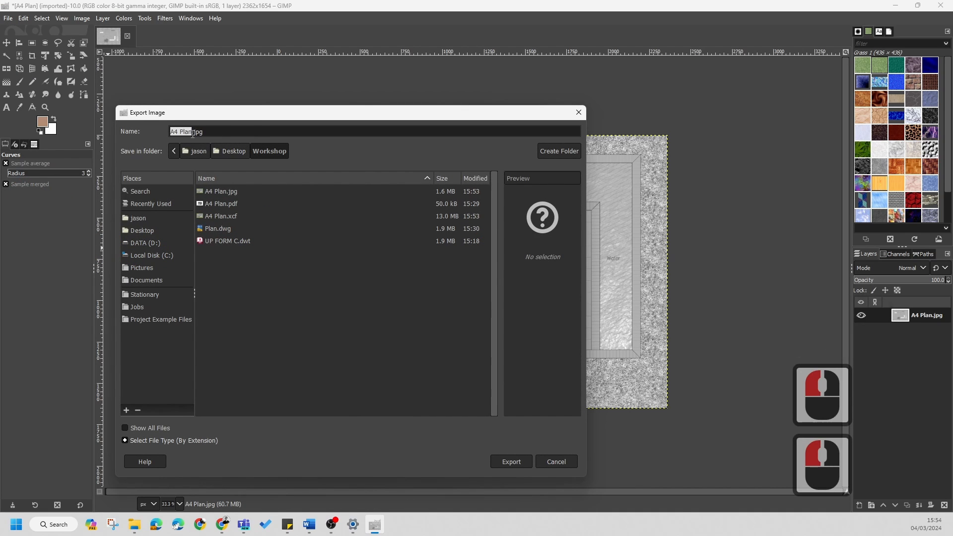
click(244, 130)
key(Left)
key(Left)
key(Left)
key(Left)
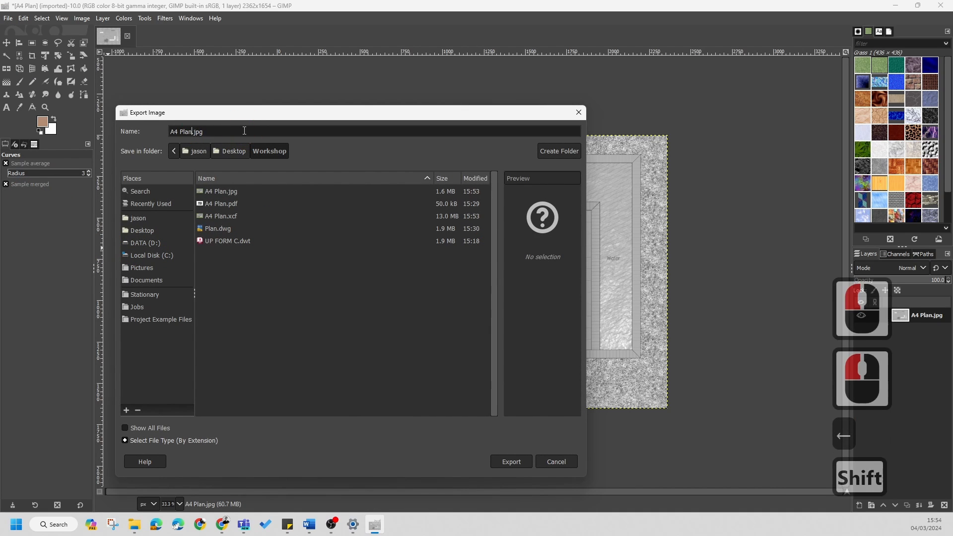
text(_)
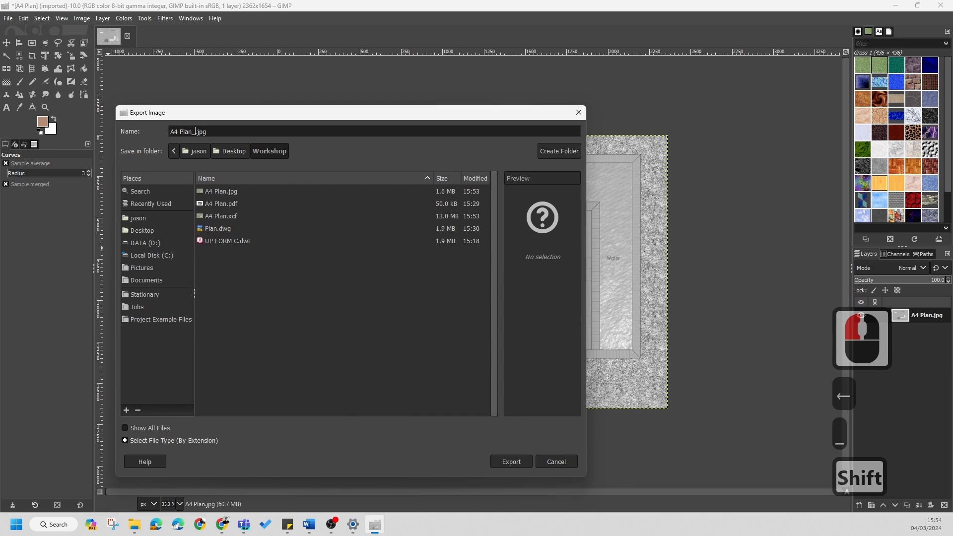
text(BW)
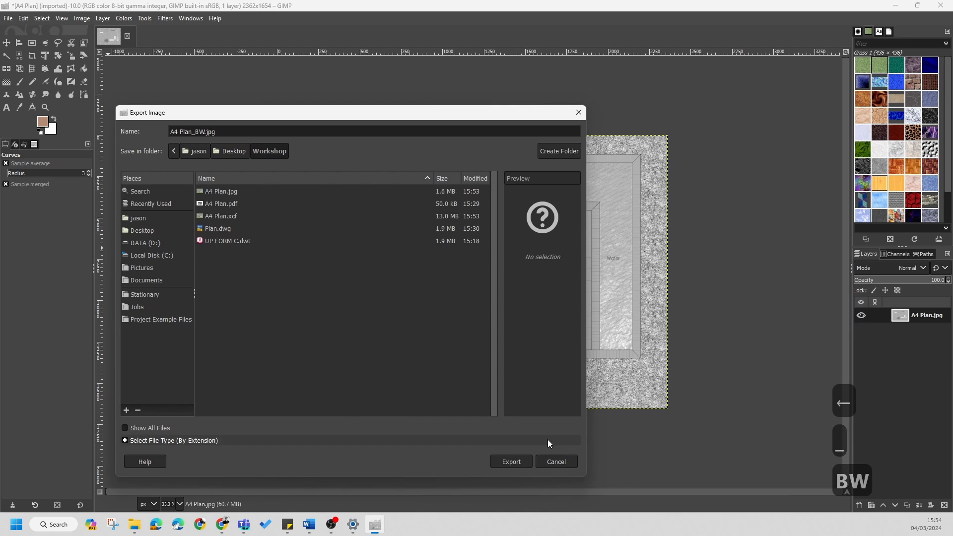
click(512, 462)
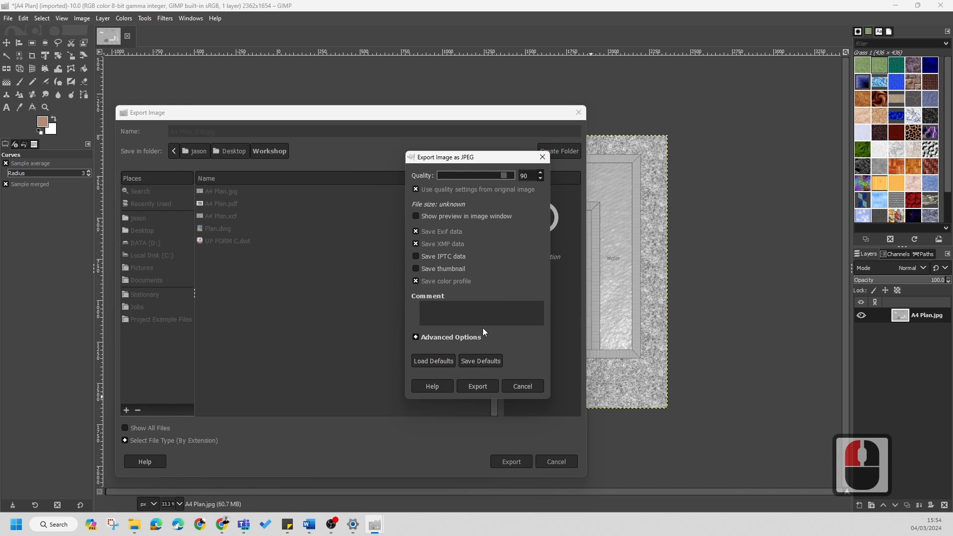
click(475, 387)
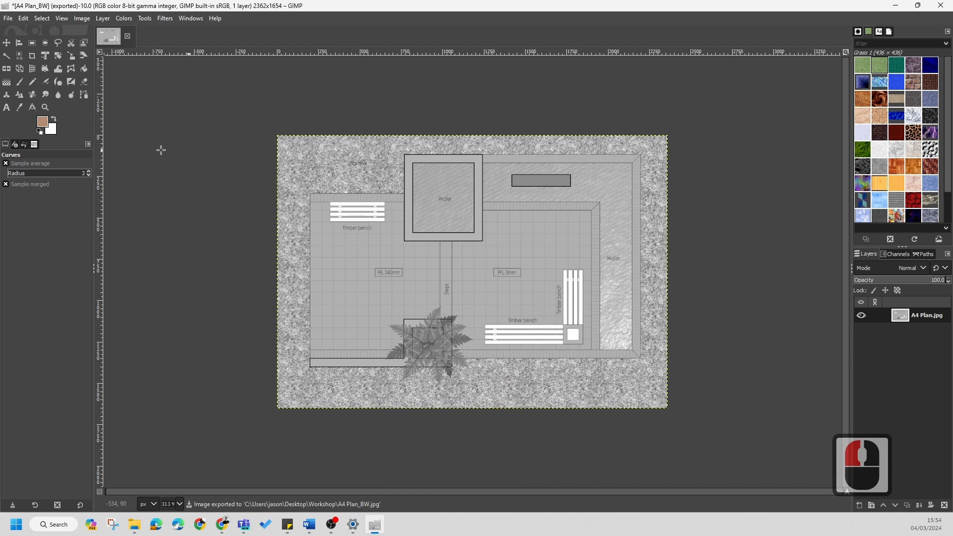
- Quit GIMP and return to the File Explorer window showing the 01 workshop folder
click(939, 5)
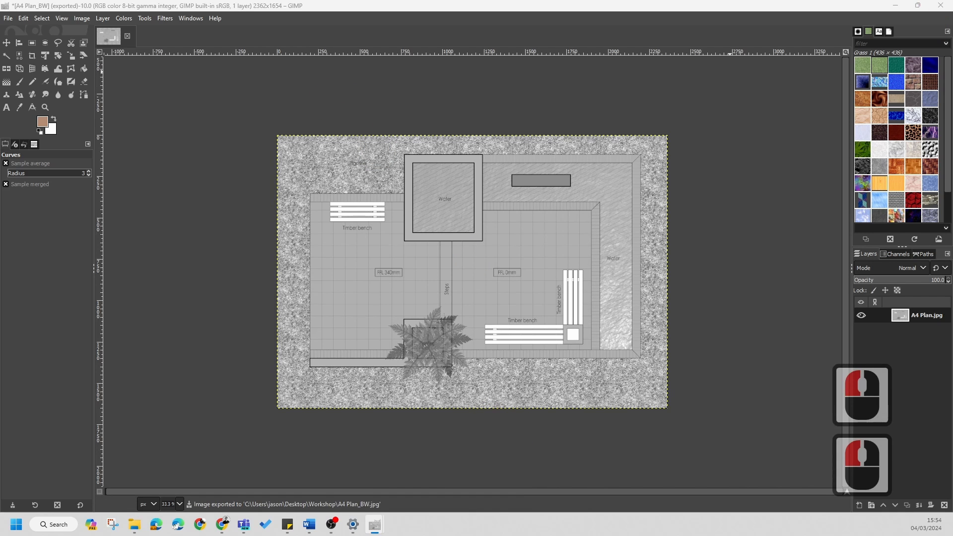
click(491, 178)
click(491, 178)
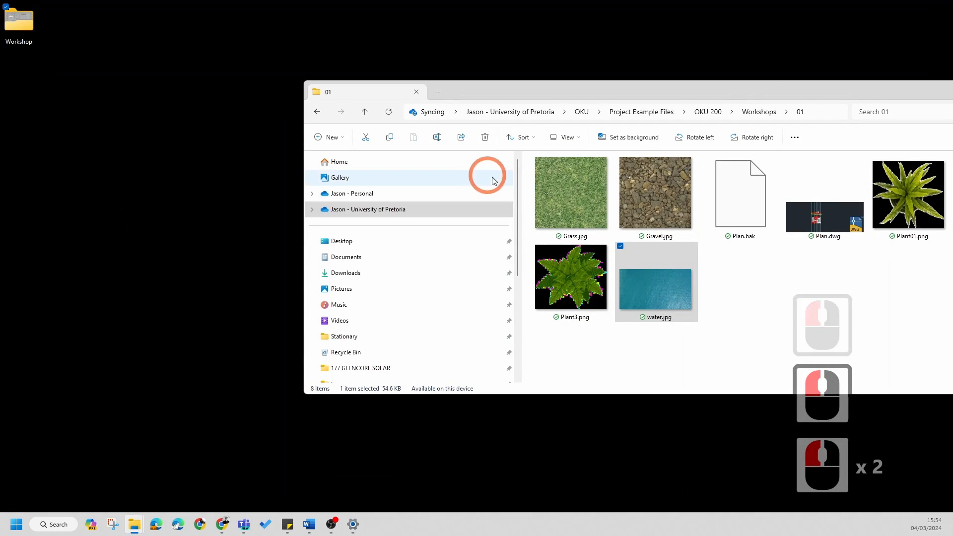